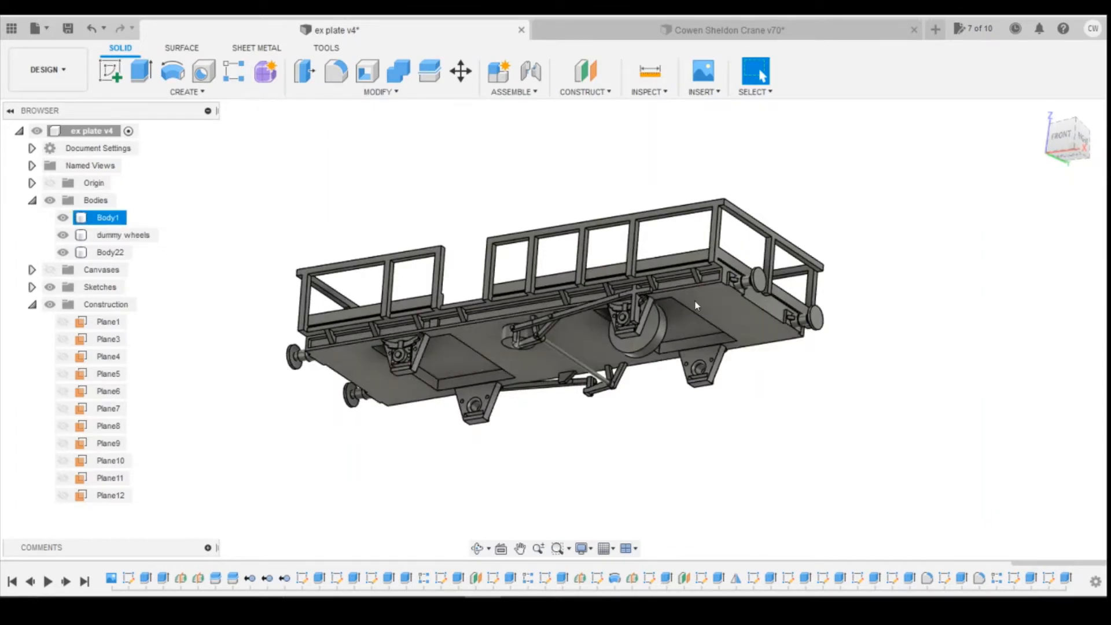
Step: Compare the underside coupling pivot in the Cowen Sheldon Crane design with the underside of the ex plate wagon
click(723, 30)
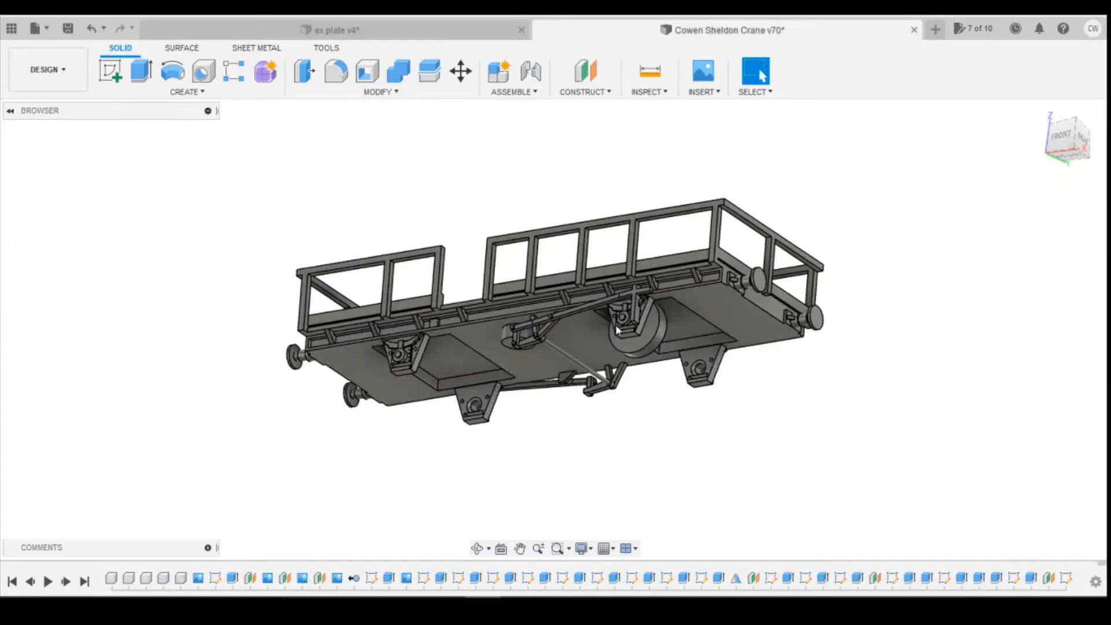
scroll(514, 343, up, 5)
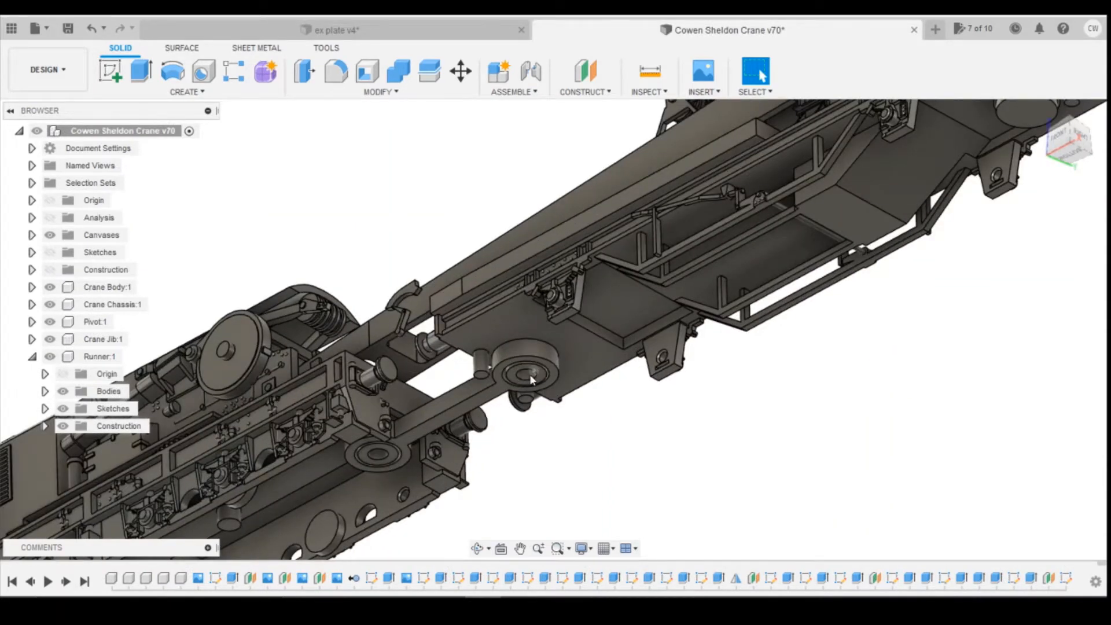
scroll(530, 375, down, 3)
scroll(929, 246, down, 2)
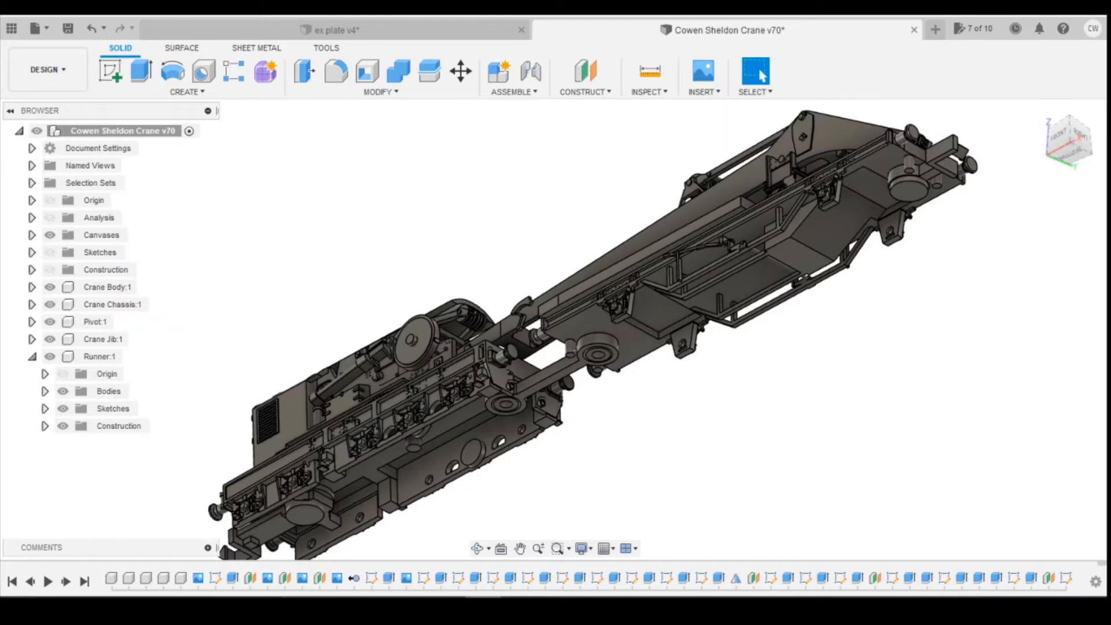
click(408, 30)
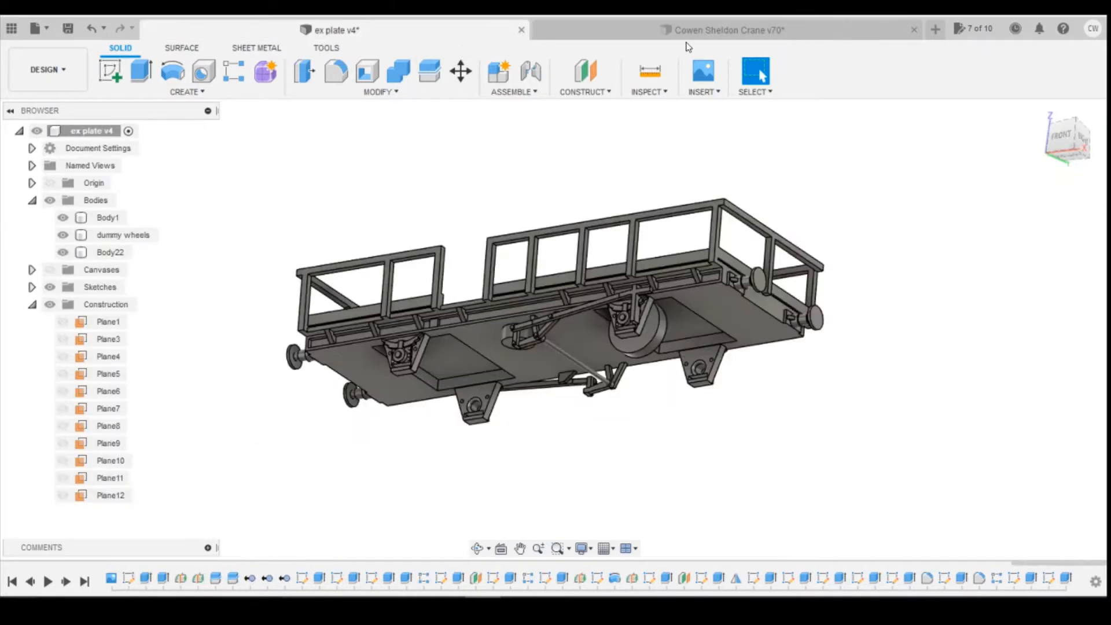
click(697, 30)
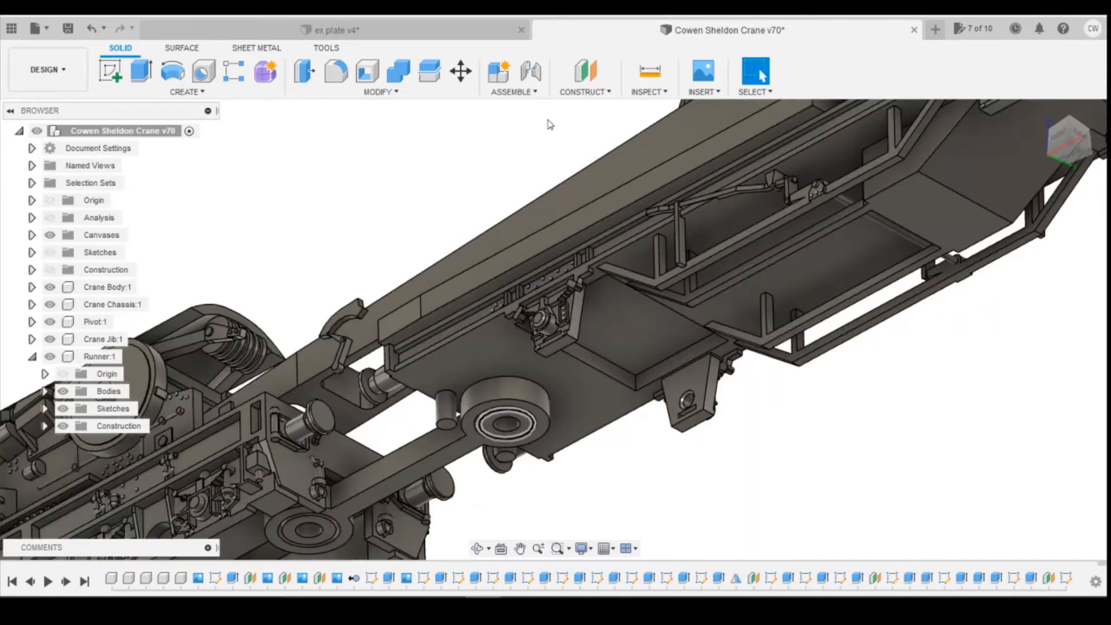
Step: Inspect the circular edges of the runner's coupling pivot from below and measure the diameter of its central hole
click(515, 417)
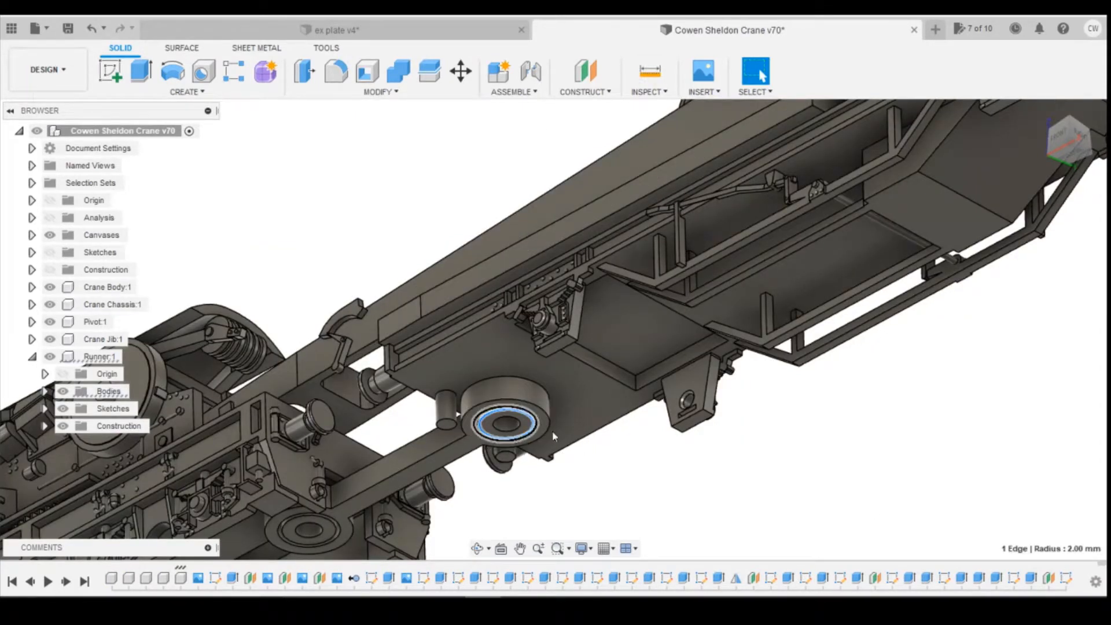
click(1071, 156)
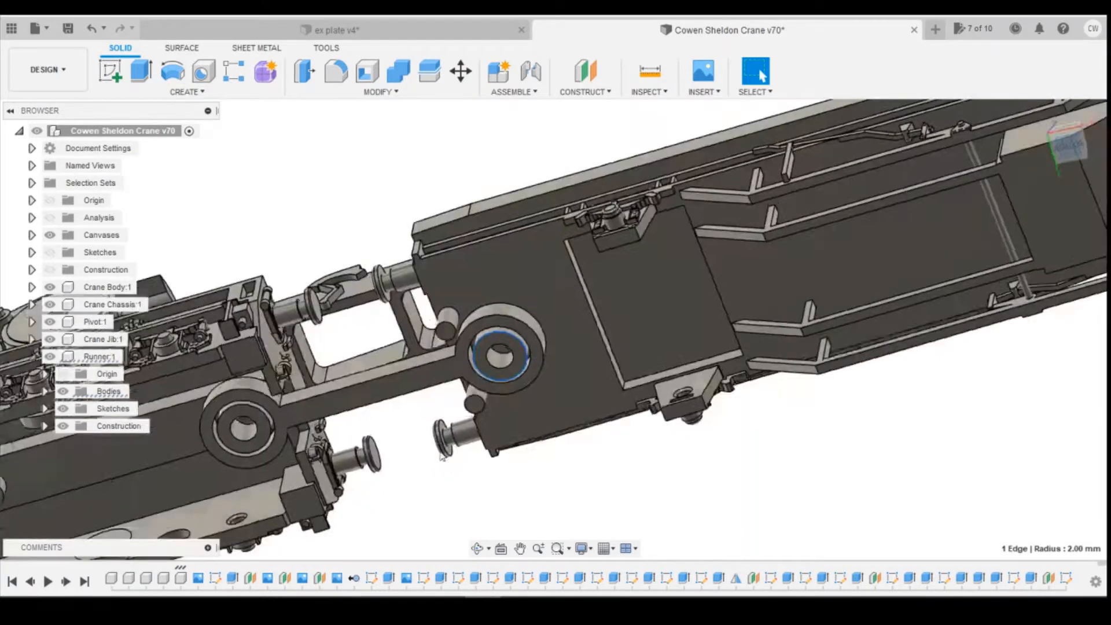
click(533, 293)
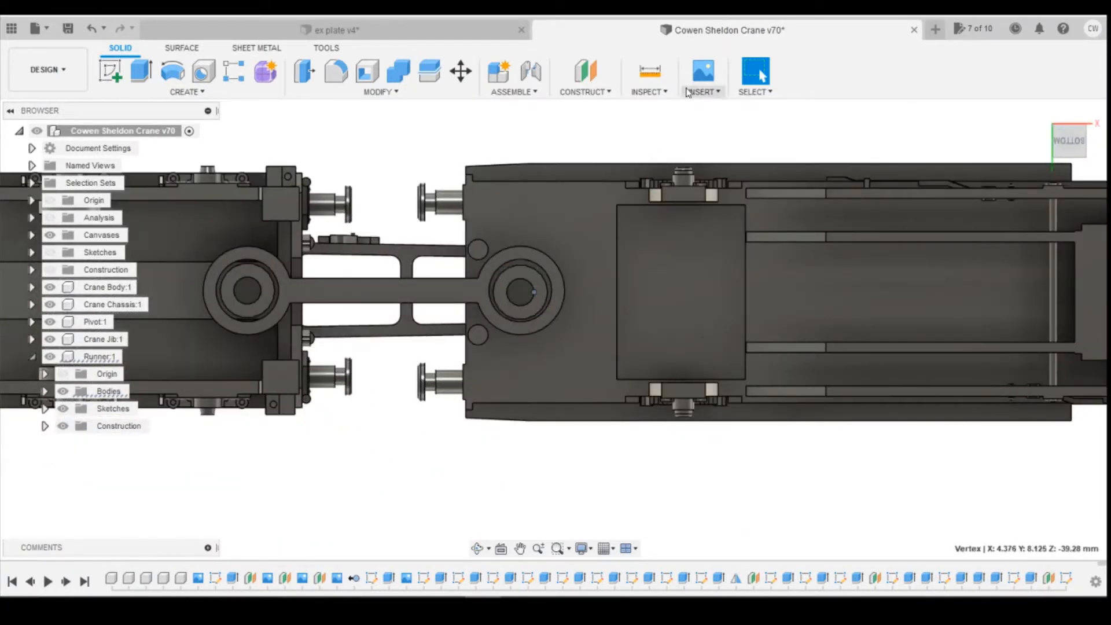
key(i)
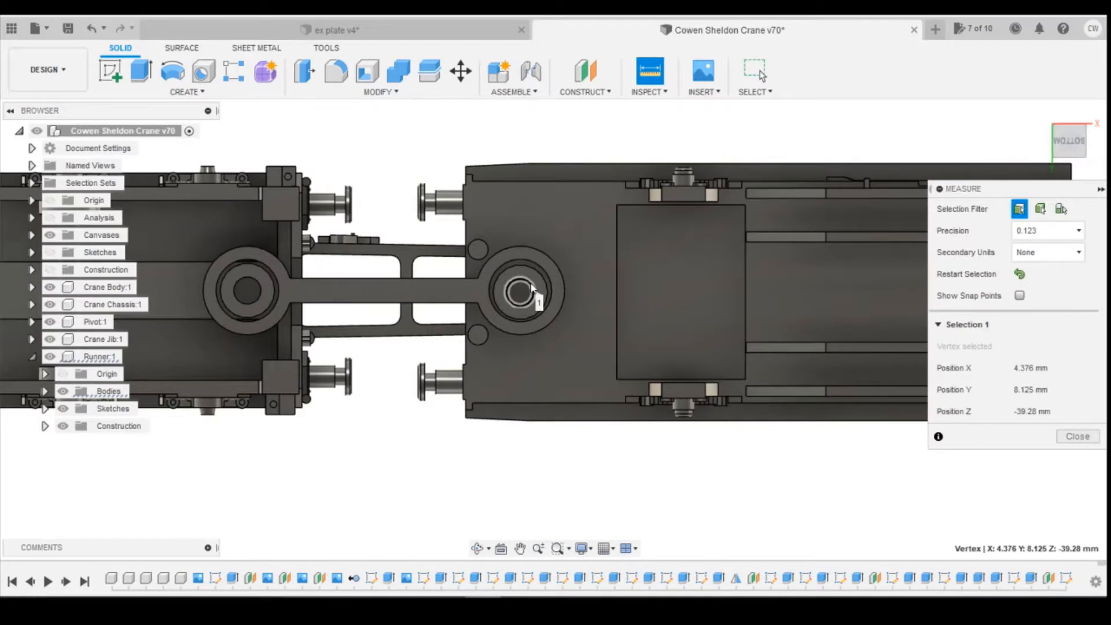
click(534, 292)
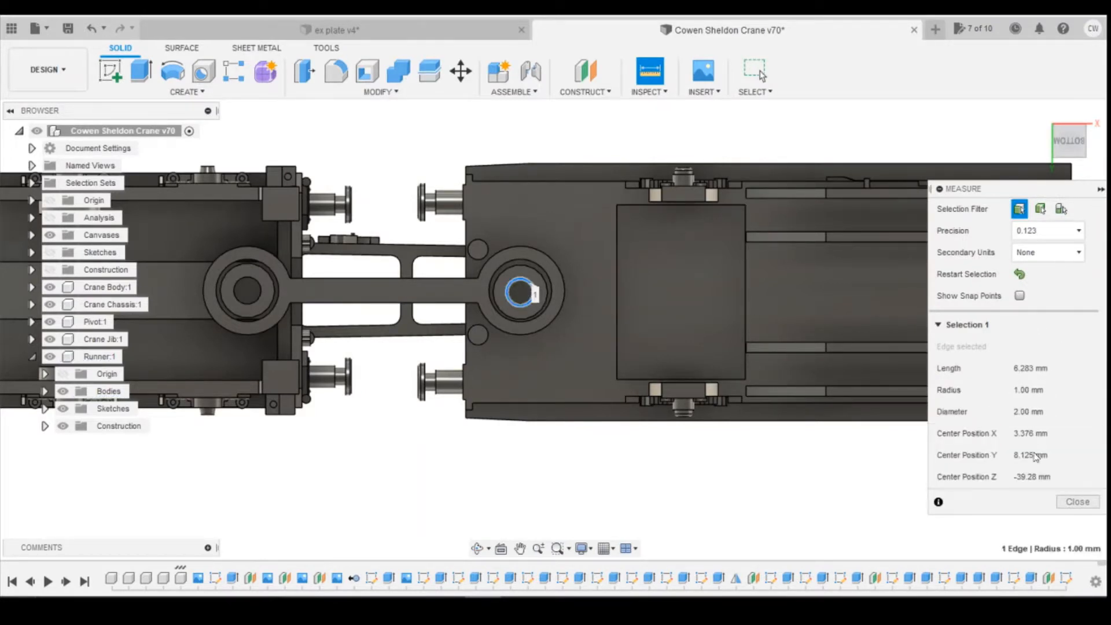
click(1077, 501)
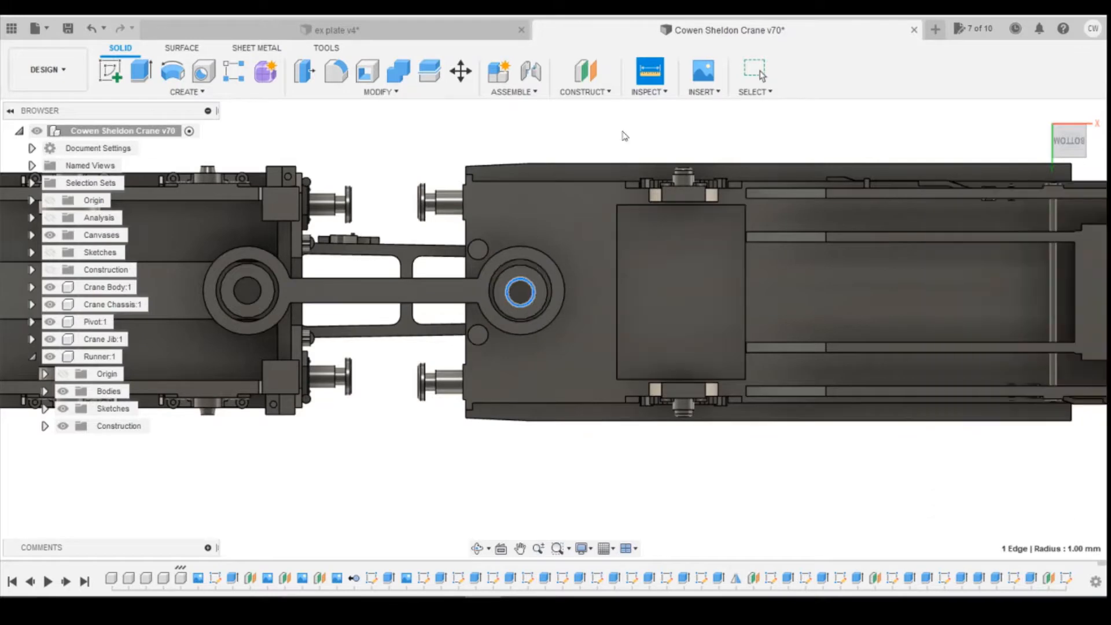
Step: Switch to the ex plate design and start a sketch on the flat underside of the wagon floor
click(380, 35)
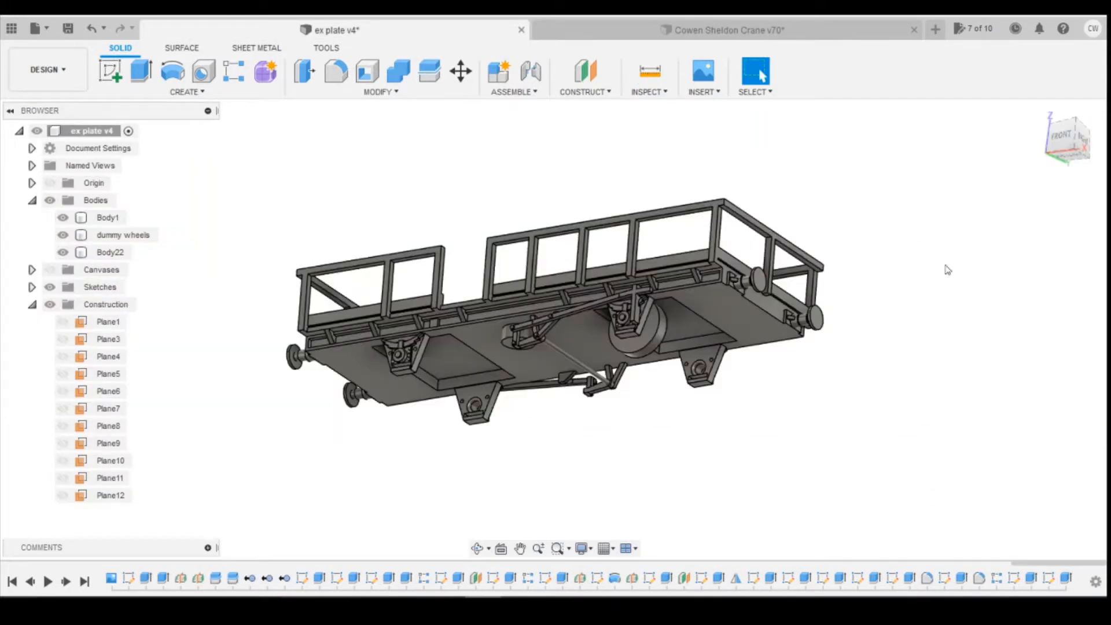
click(1071, 149)
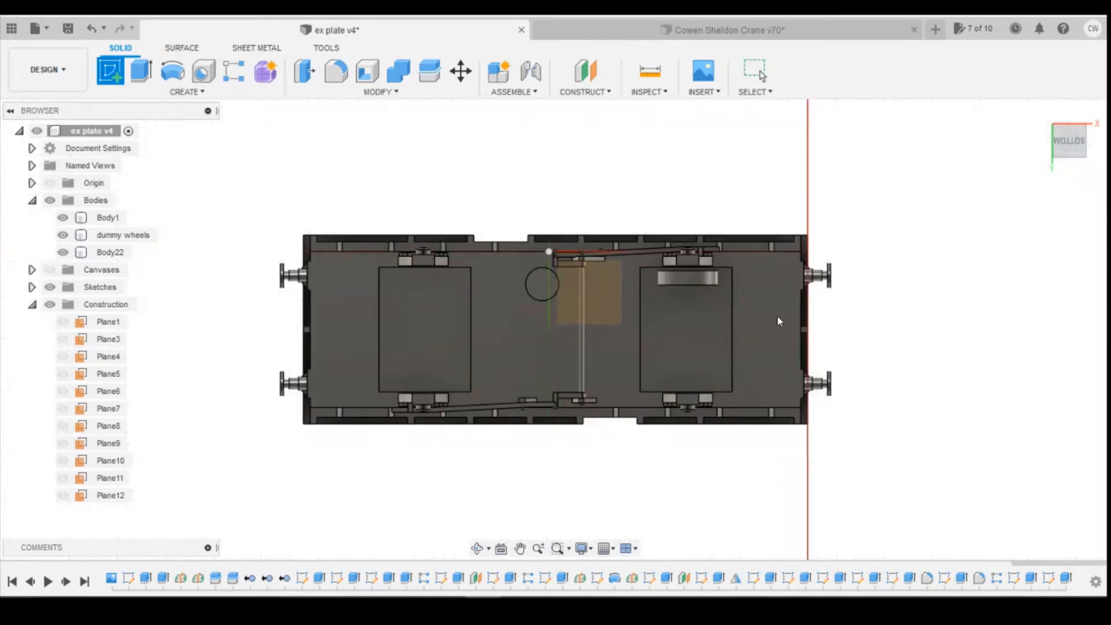
click(758, 321)
click(755, 354)
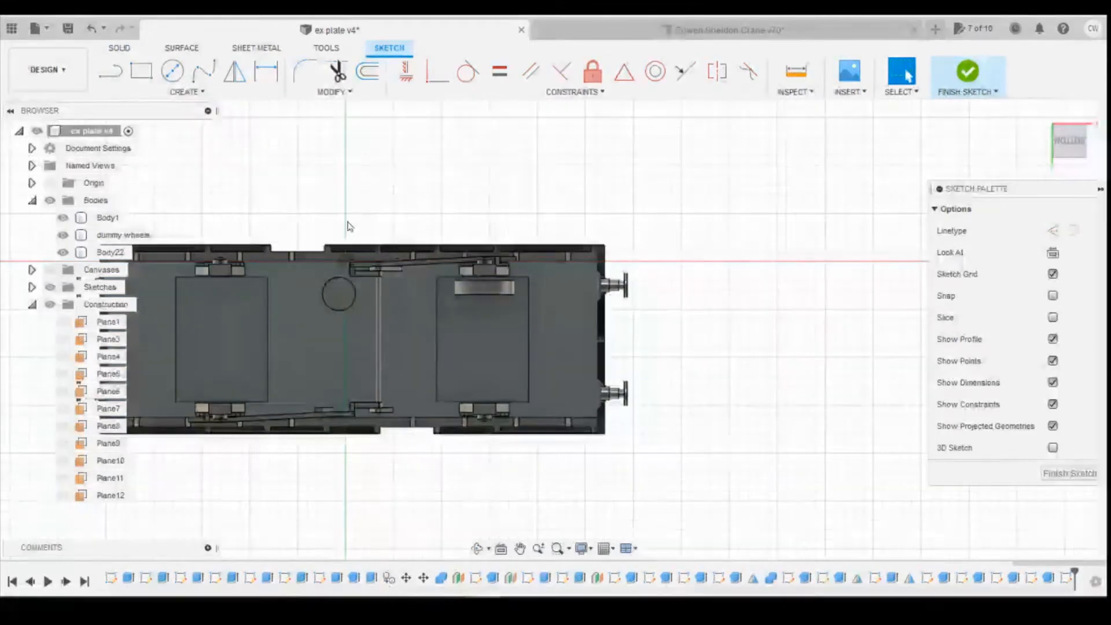
Step: Sketch a 4 mm diameter circle on the wagon's underside, between the wheel recess and the buffer end
click(173, 72)
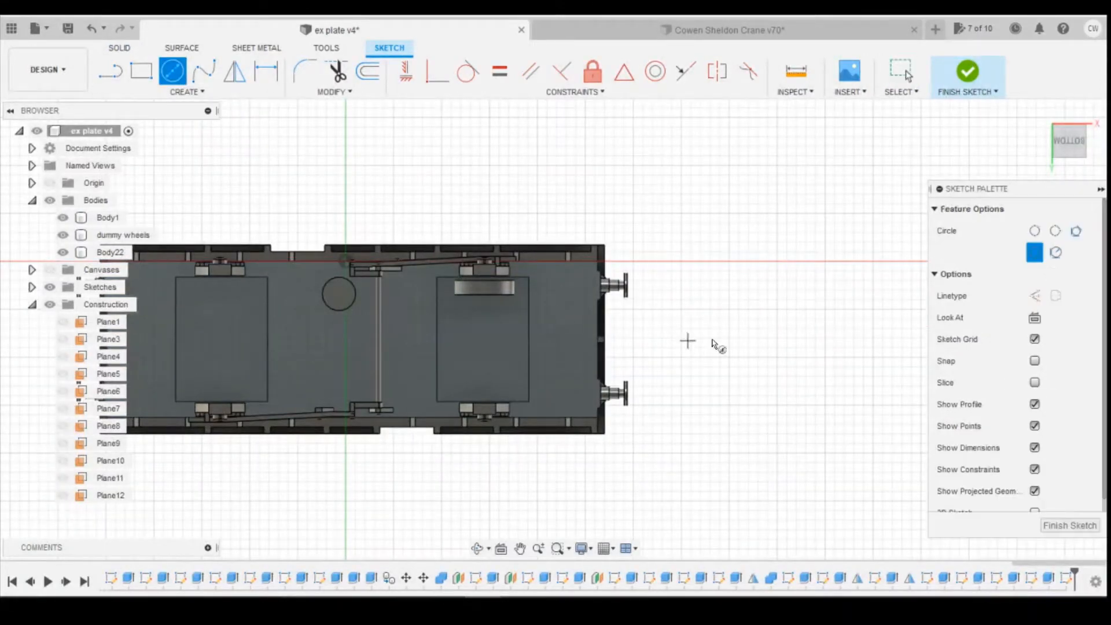
scroll(853, 329, down, 3)
scroll(852, 328, up, 5)
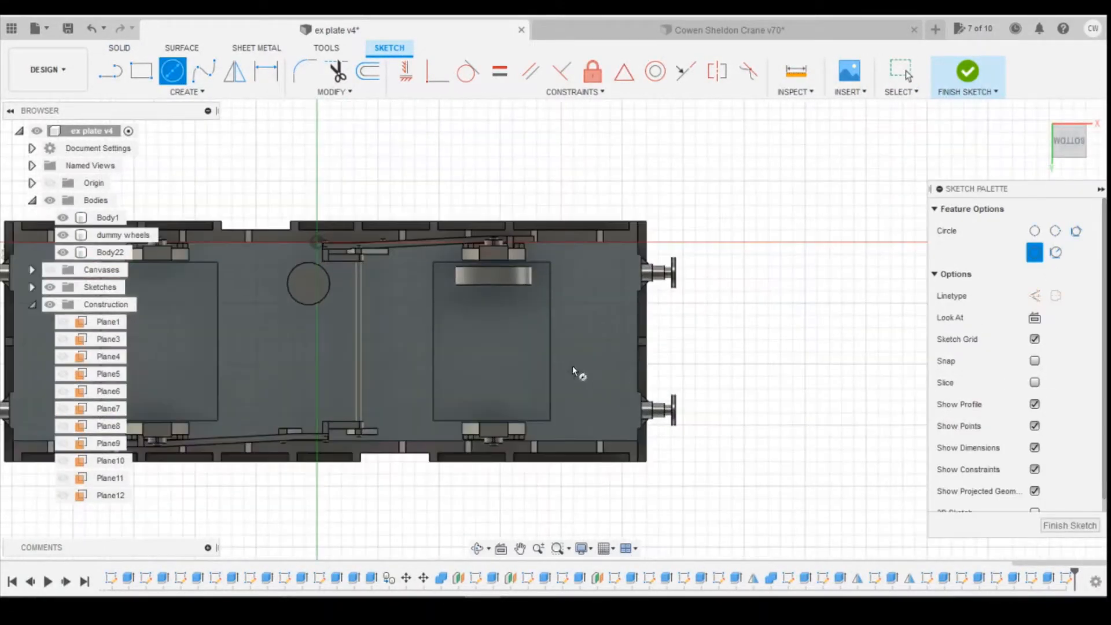
click(596, 341)
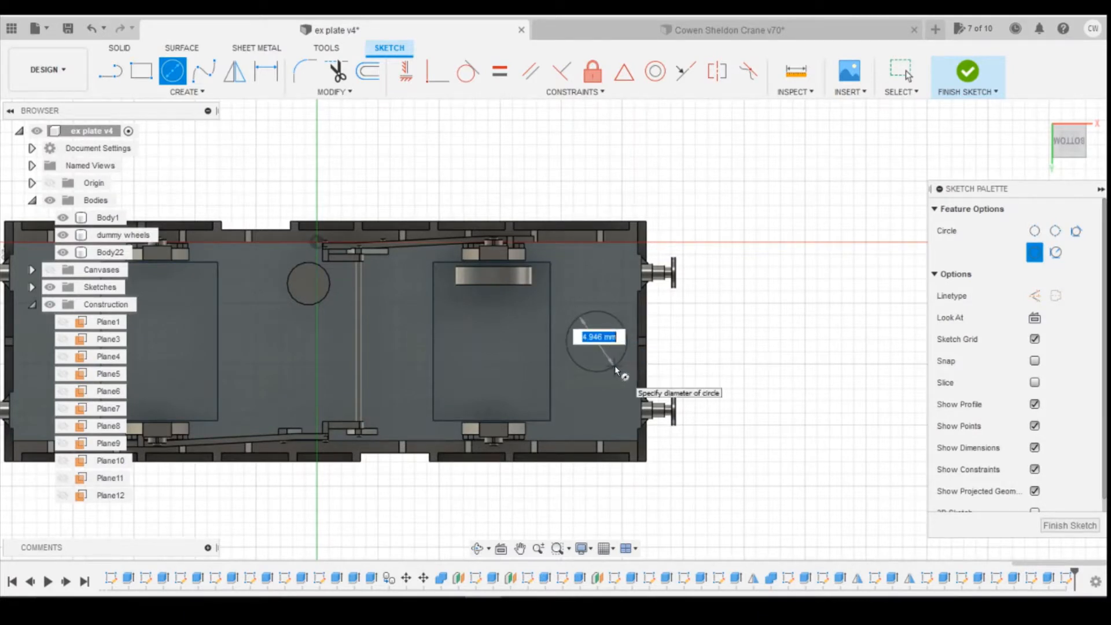
key(Tab)
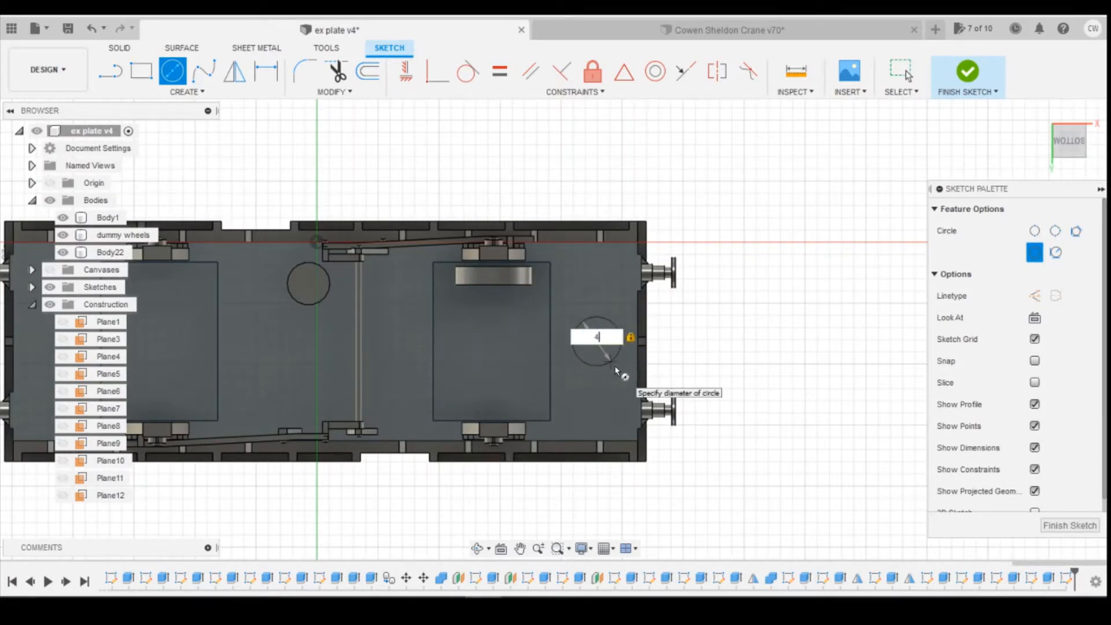
key(Return)
key(Escape)
scroll(595, 339, up, 3)
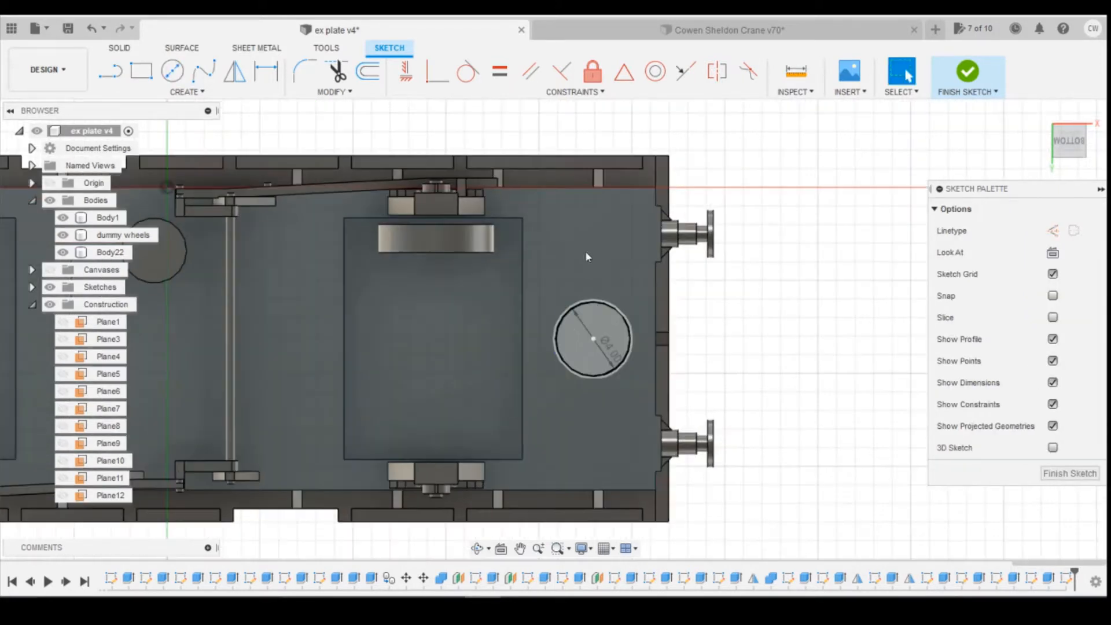
Step: Sketch a concentric 2 mm diameter circle inside the 4 mm circle
click(172, 71)
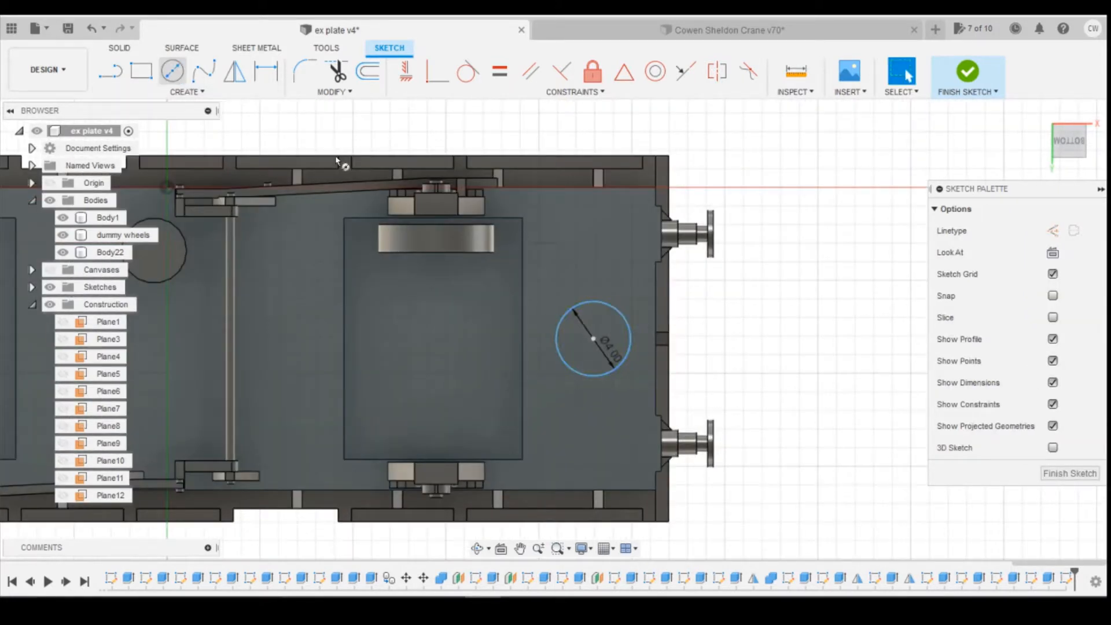
click(593, 339)
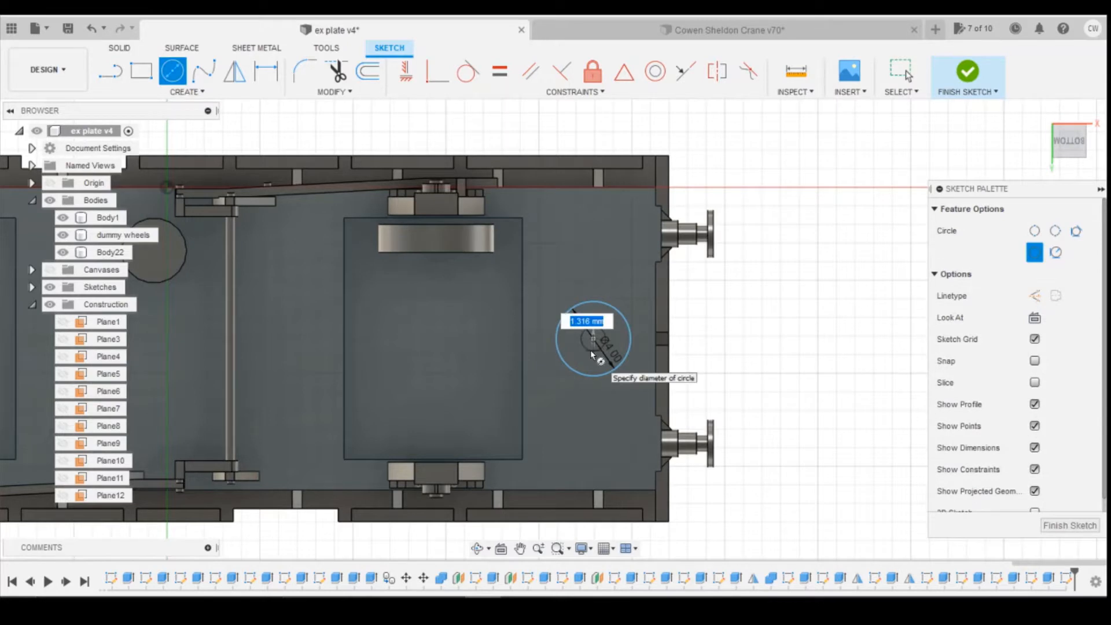
key(Return)
key(Escape)
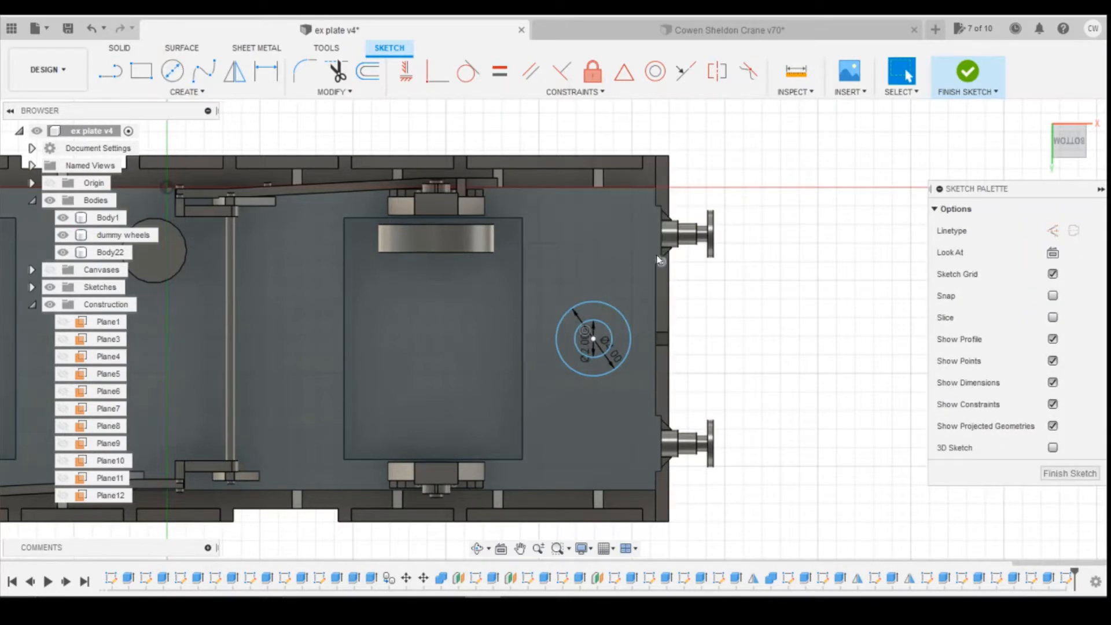
Step: Dimension the circles' shared centre 3.5 mm from the inner end edge beside the buffers
key(d)
click(593, 339)
click(656, 339)
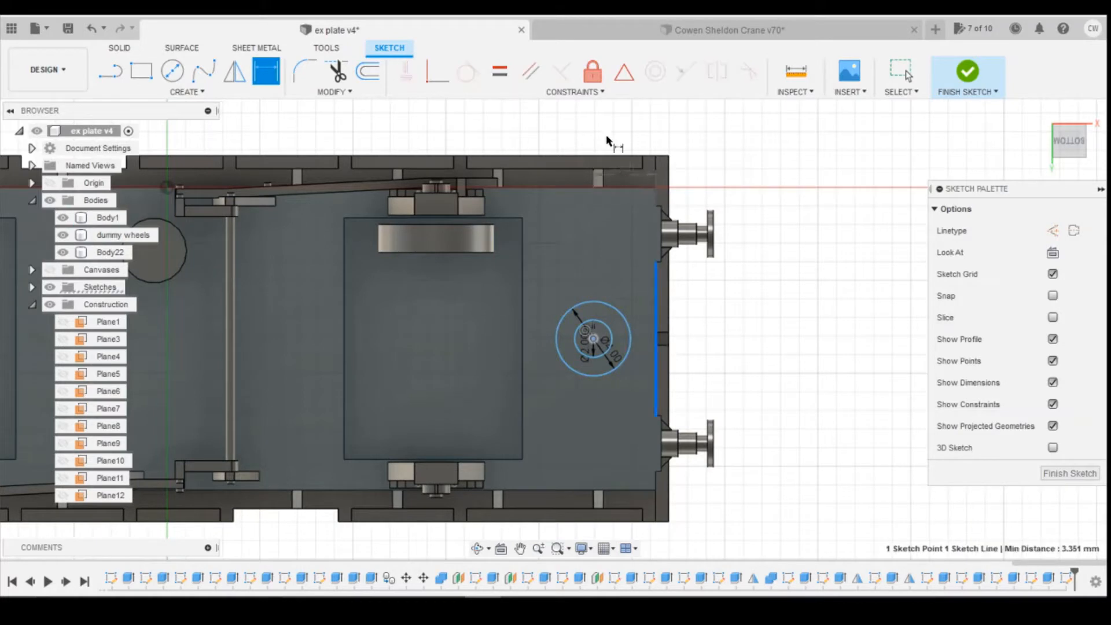
click(606, 124)
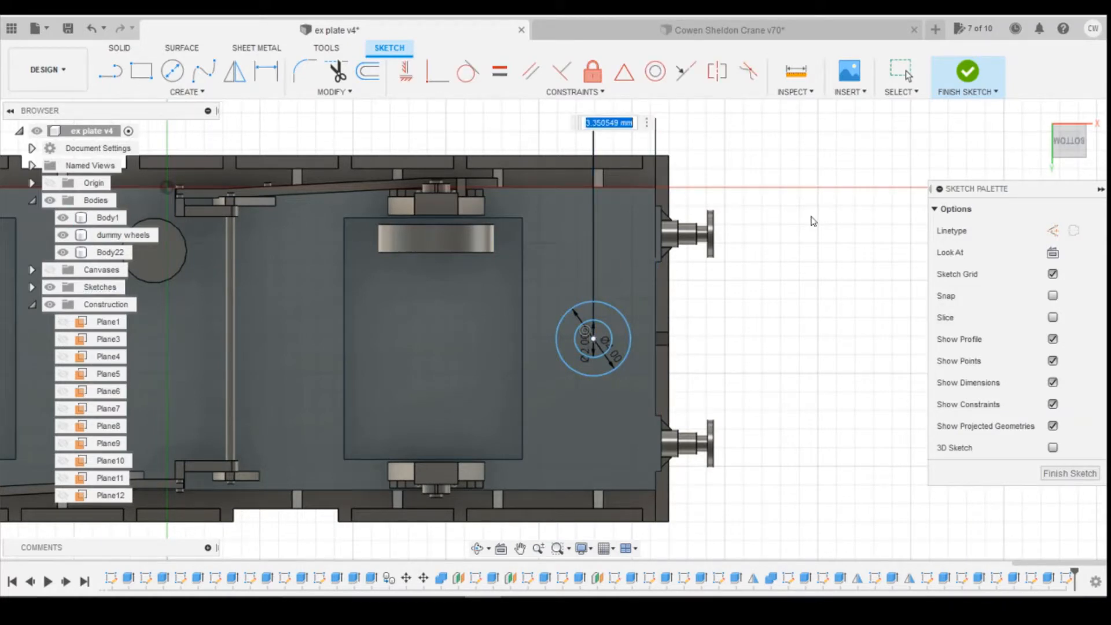
text(3.5)
key(Return)
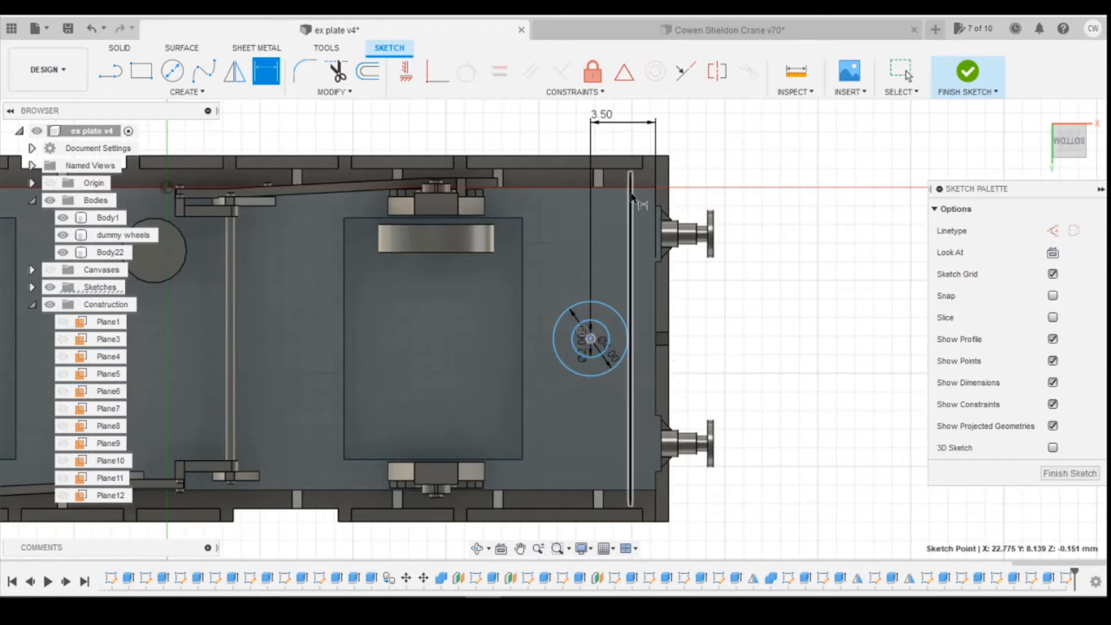
Step: Dimension the circles' shared centre from the wagon's long side along the red axis, keeping its drawn distance
click(637, 186)
click(789, 214)
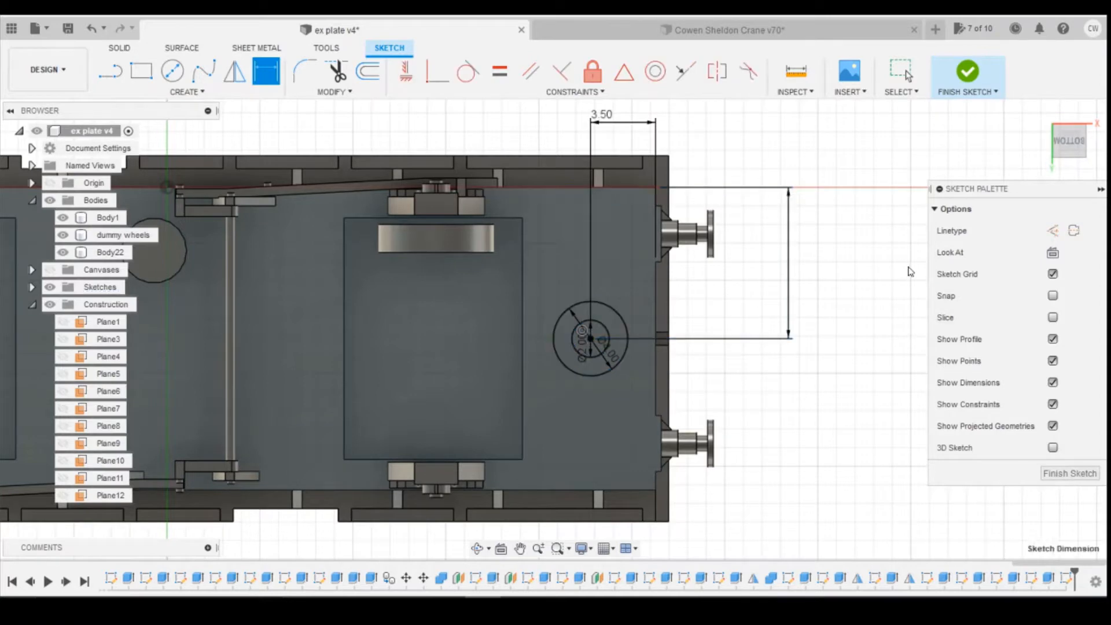
key(Return)
key(Escape)
scroll(910, 271, down, 2)
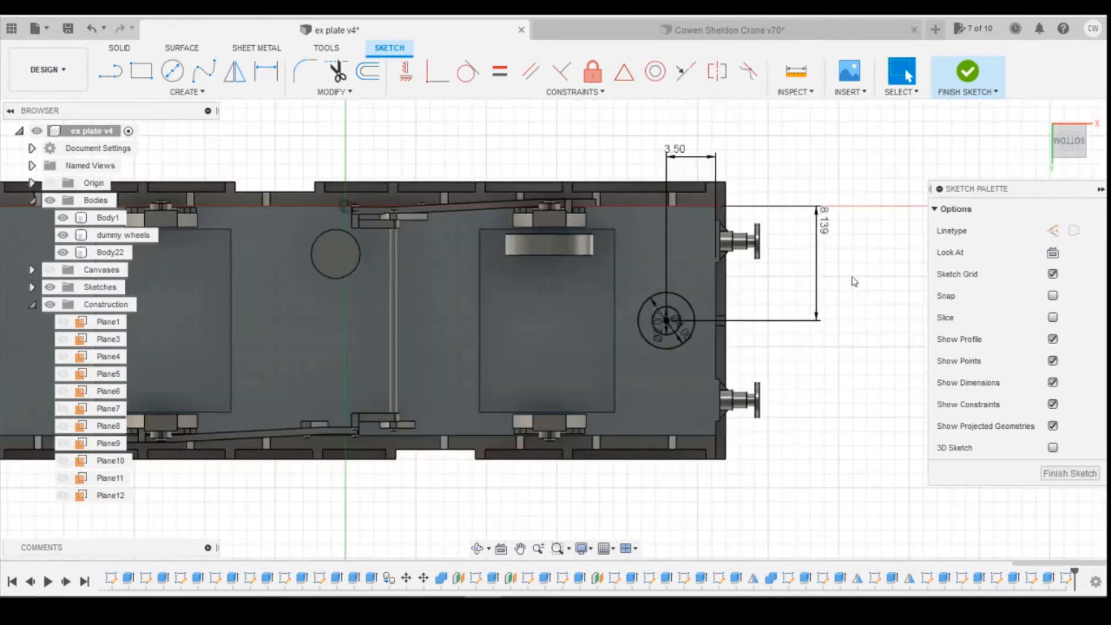
scroll(854, 281, down, 2)
scroll(733, 306, up, 3)
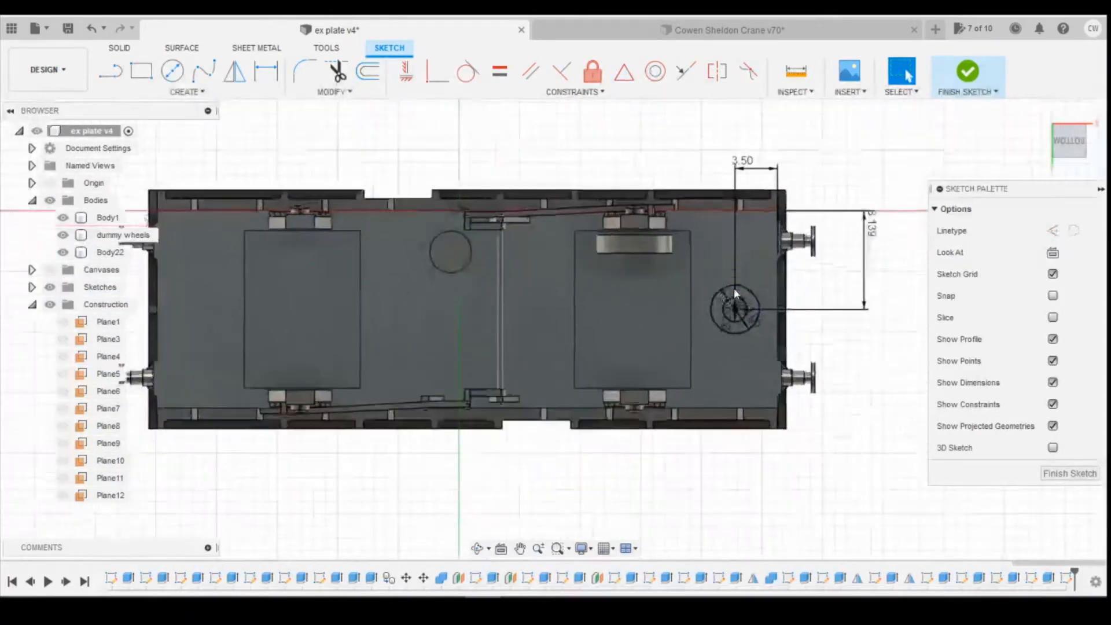
Step: Start an extrusion of the ring profile between the two circles and view the wagon from the front
right_click(745, 298)
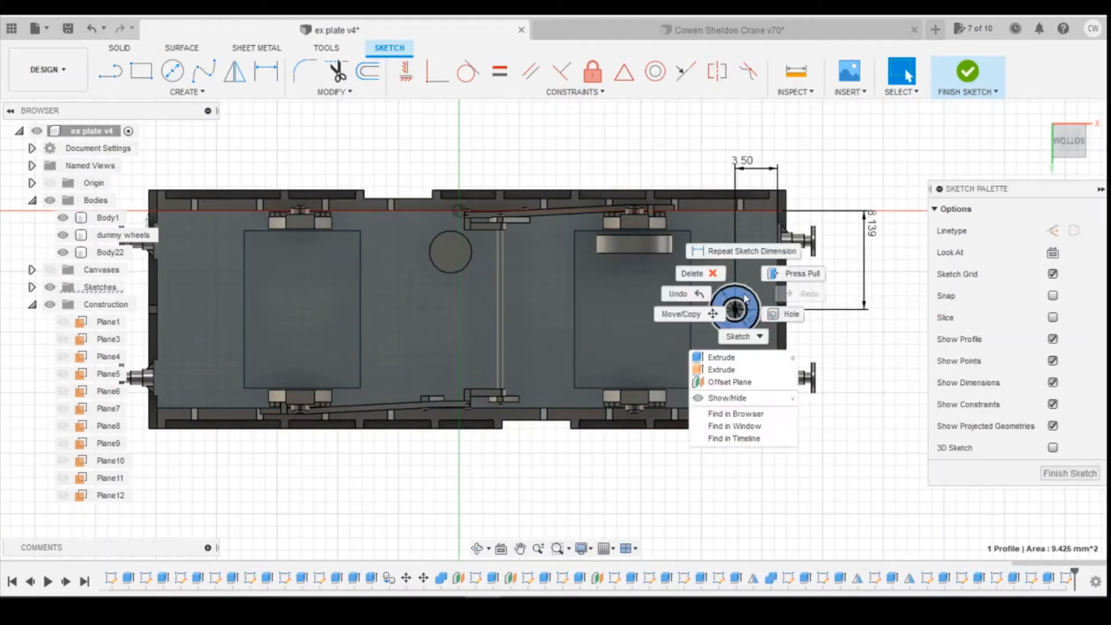
click(728, 354)
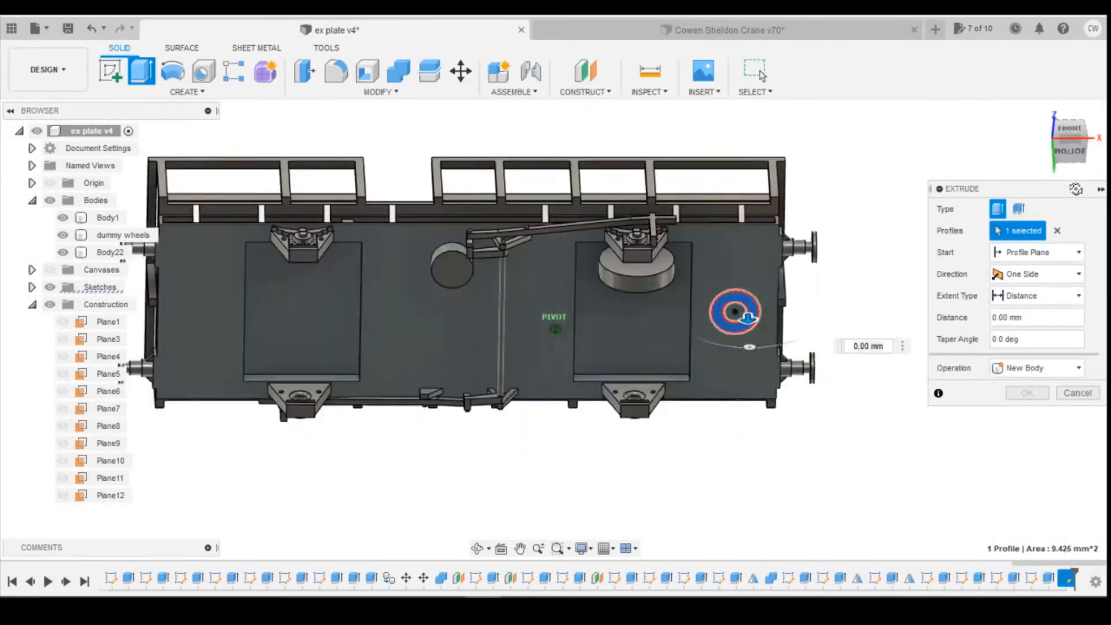
click(1071, 131)
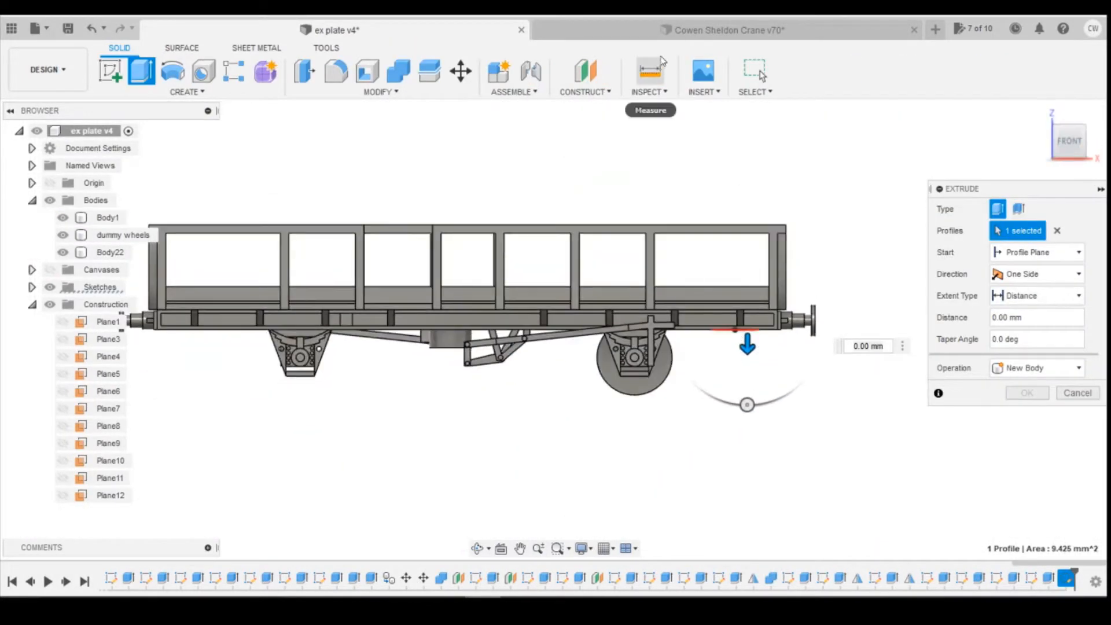
Step: Switch to the Cowen Sheldon Crane design and measure the distance from the coupling arm's lower face to the runner's underside
click(726, 29)
scroll(642, 332, up, 4)
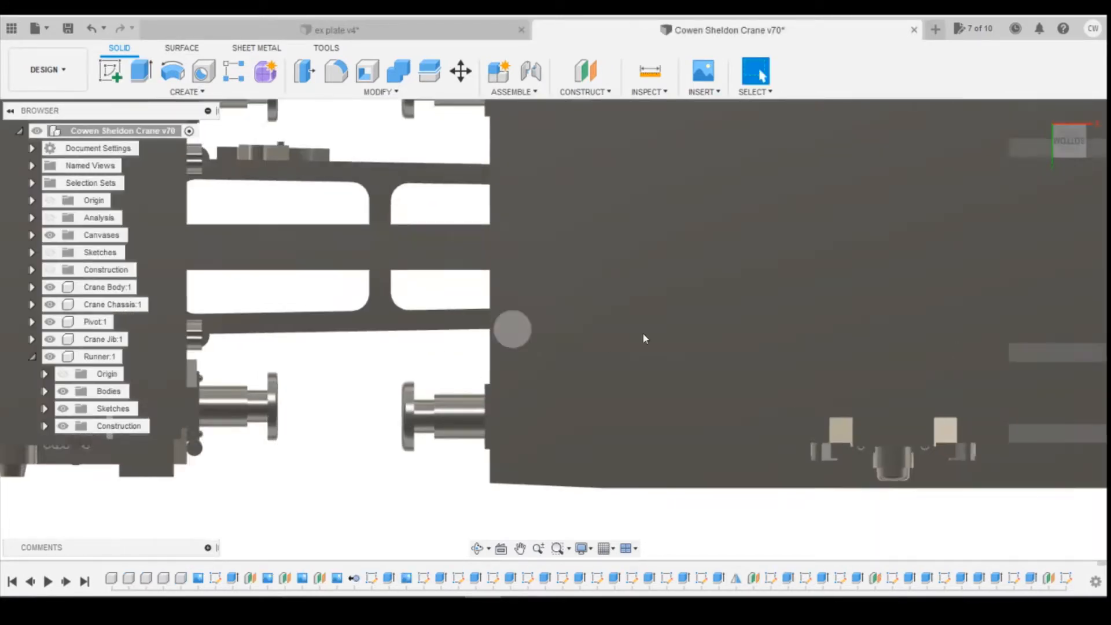
drag(1075, 141, 1062, 181)
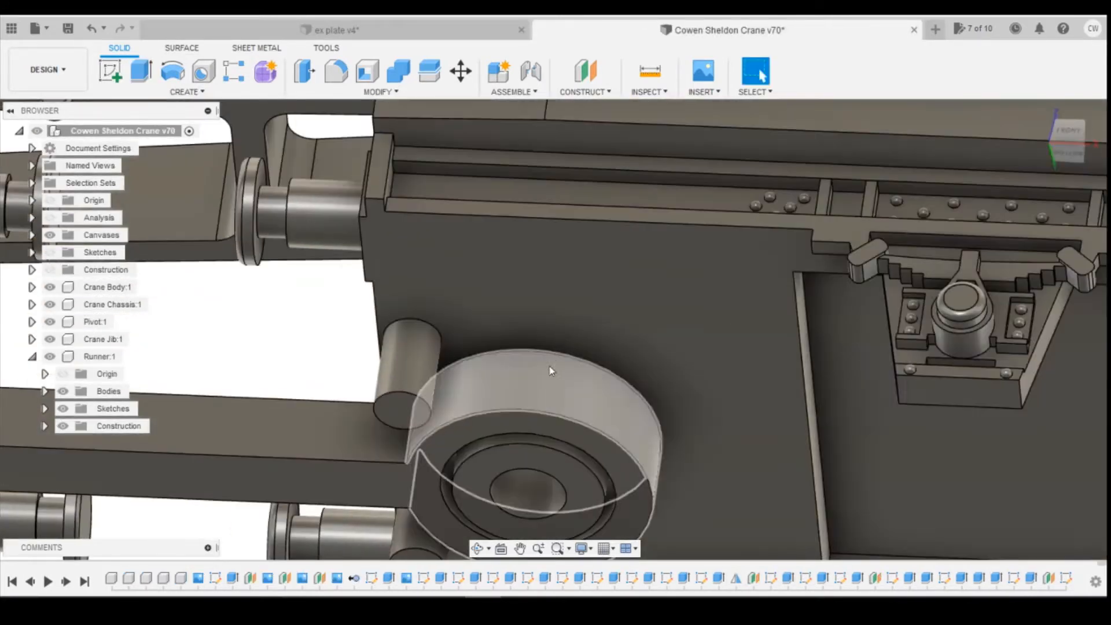
click(661, 79)
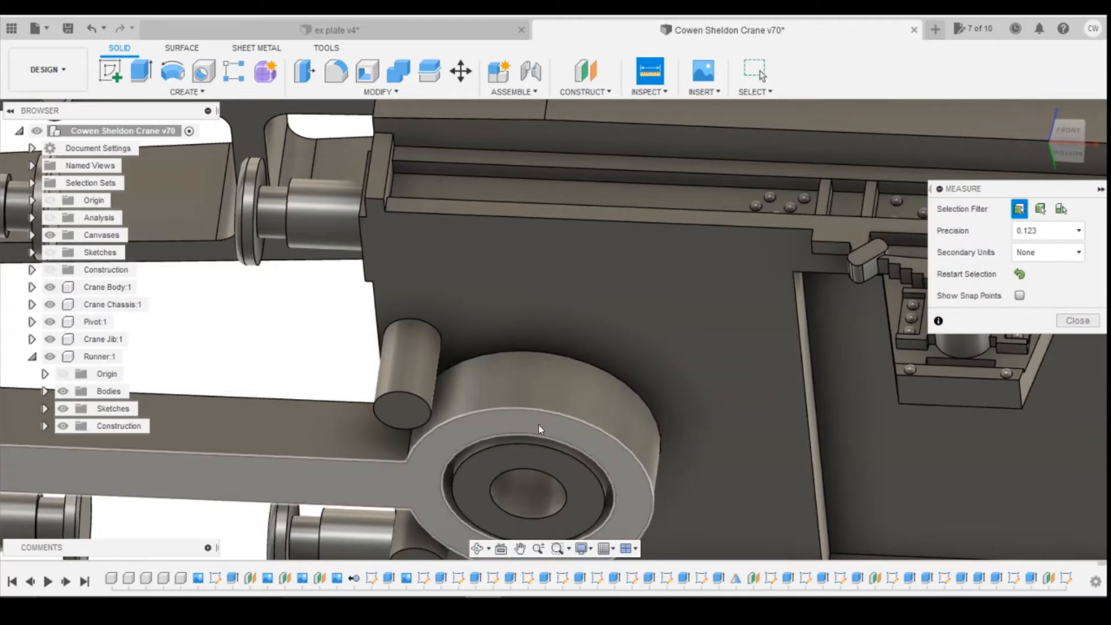
click(542, 435)
click(568, 318)
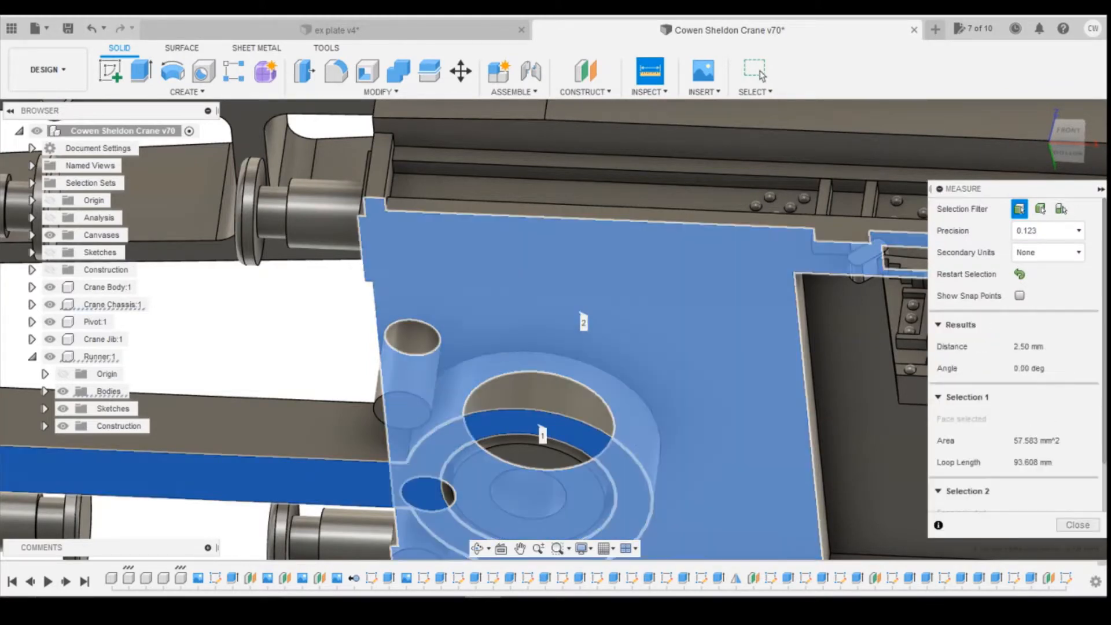
Step: Measure again the distance from the coupling arm's lower face to the crane runner's underside, and return to the ex plate design
click(1078, 527)
click(335, 30)
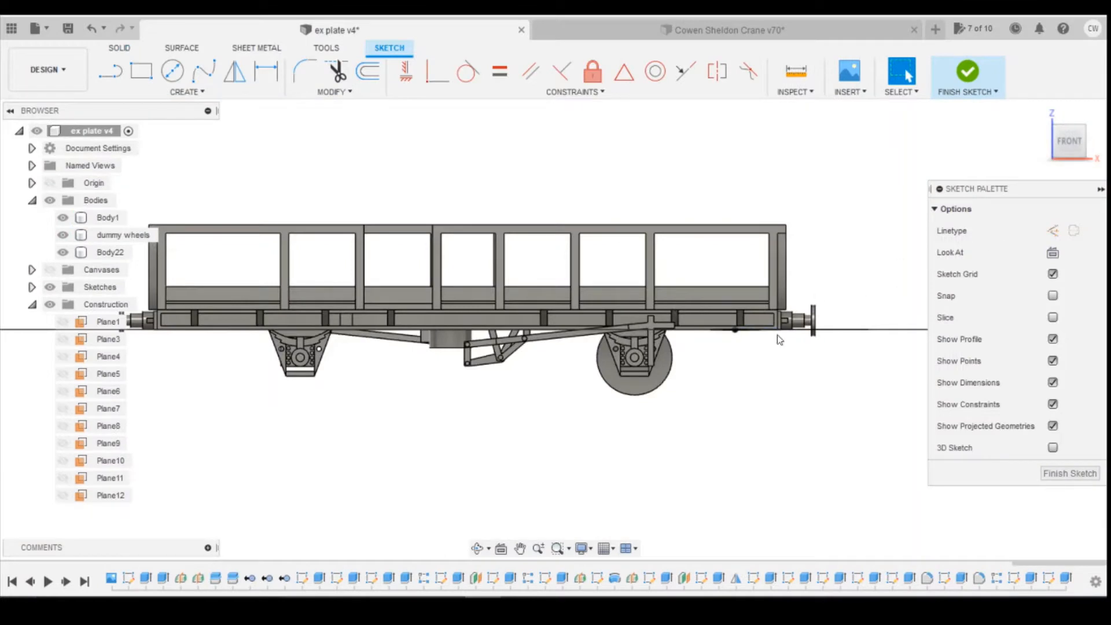
click(648, 31)
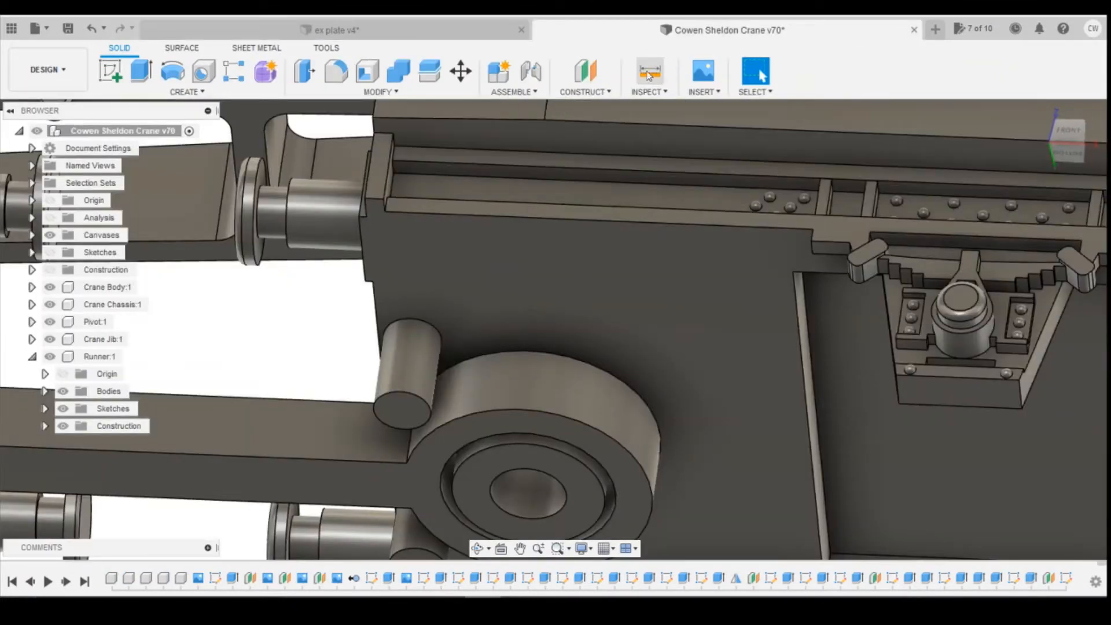
key(i)
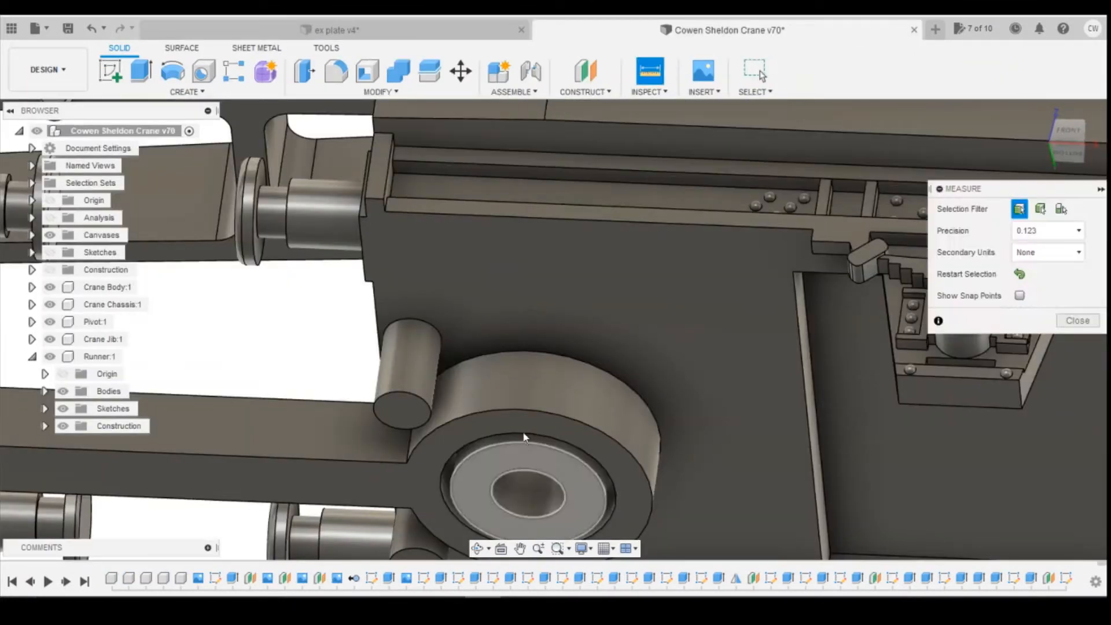
click(523, 425)
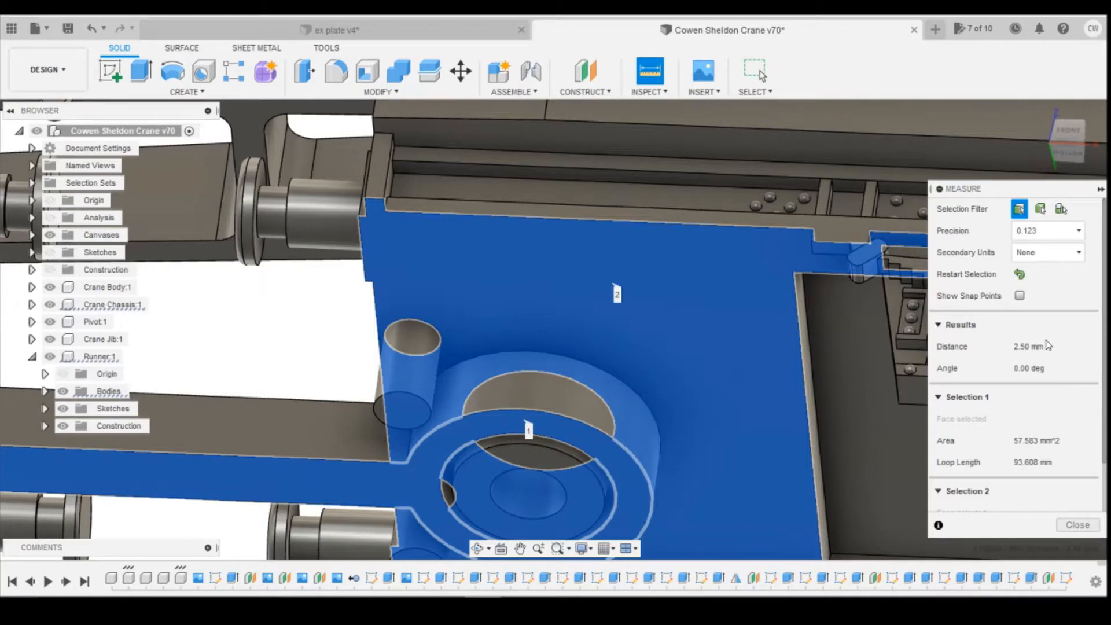
click(1077, 524)
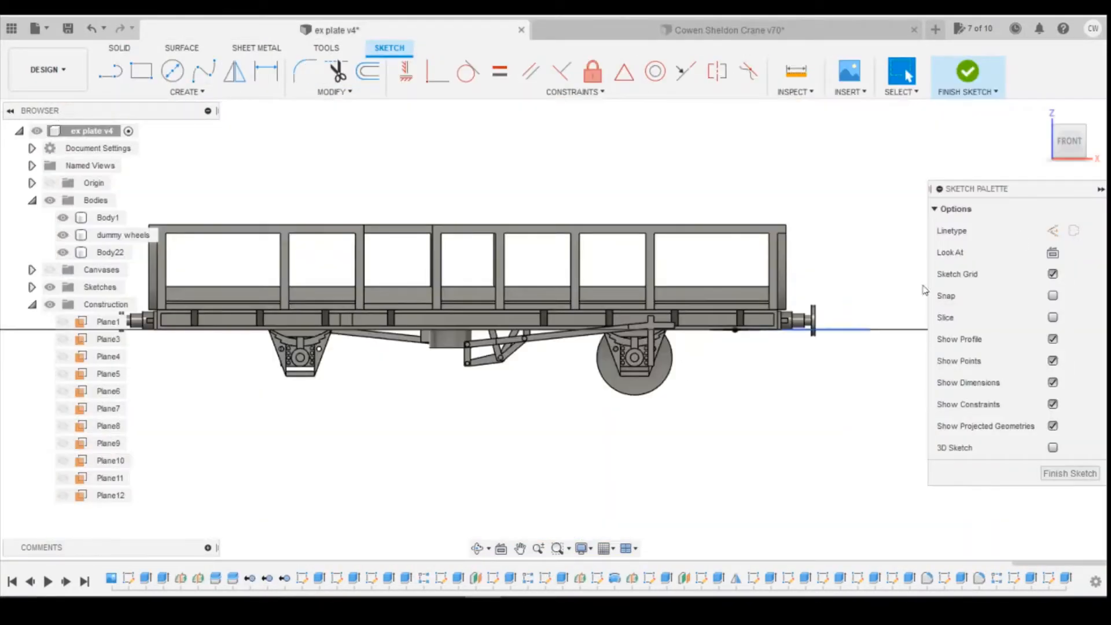
Step: Extrude the ring profile between the two circles 2.5 mm down from the wagon's underside, joined to the wagon body
drag(1077, 143, 1073, 123)
scroll(740, 328, up, 3)
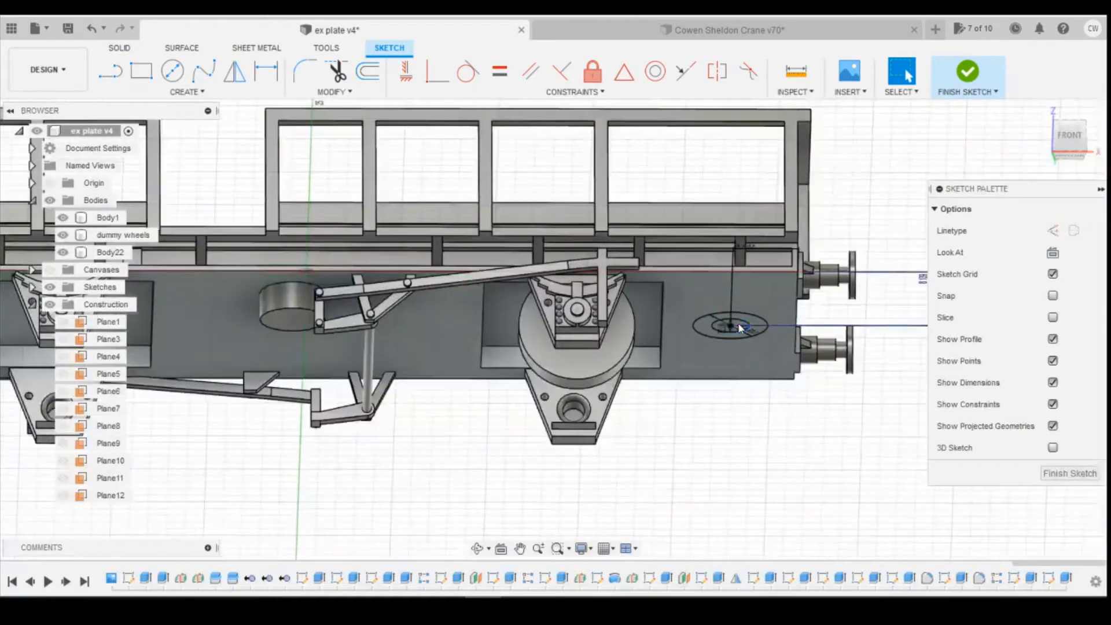
scroll(740, 328, up, 4)
click(744, 310)
right_click(744, 312)
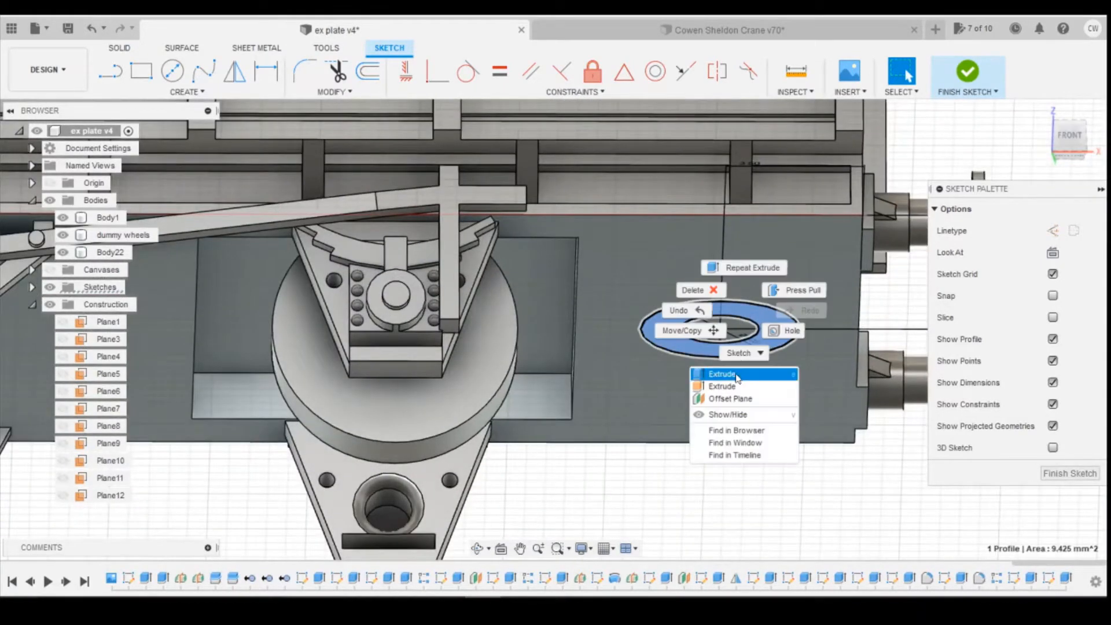
click(736, 374)
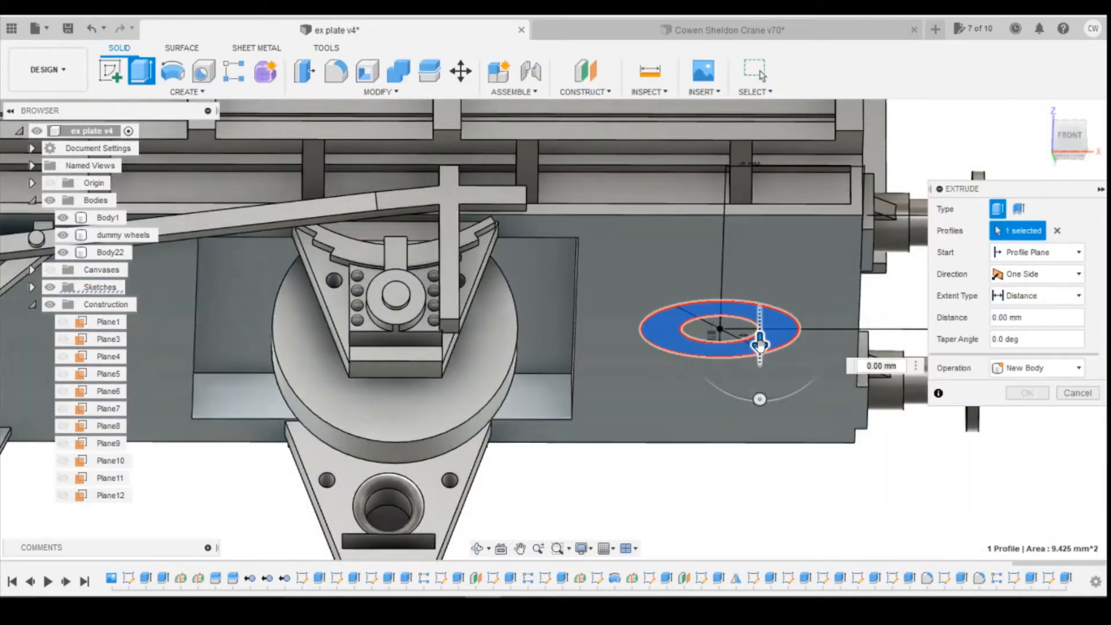
drag(759, 344, 759, 435)
click(1064, 134)
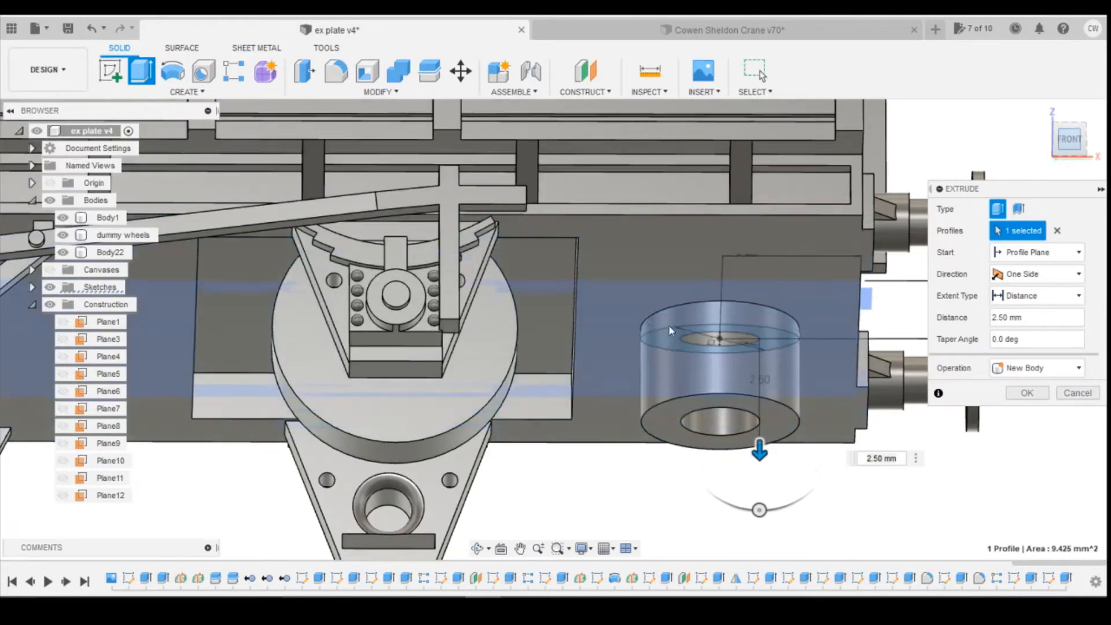
click(1038, 368)
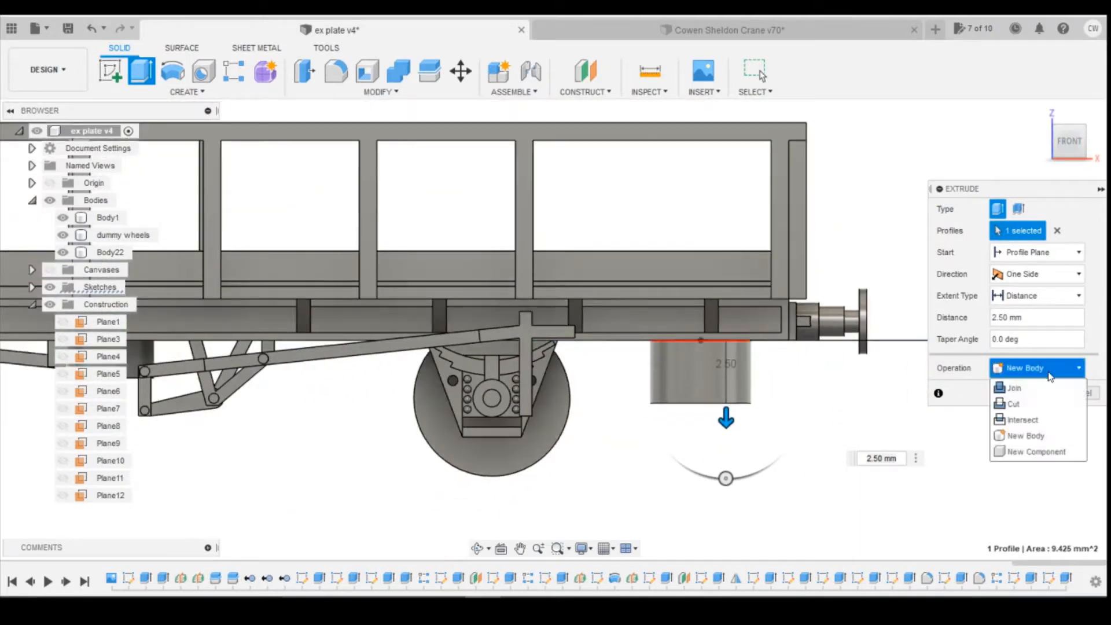
click(1023, 389)
click(1026, 393)
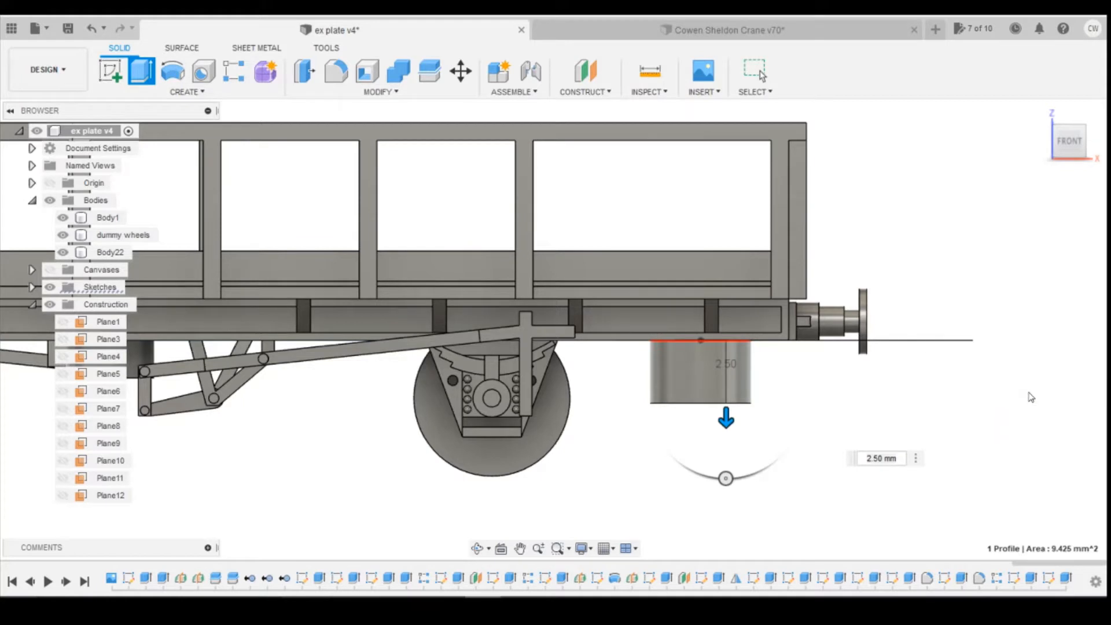
Step: Mirror the pivot ring's extrude feature across Plane1 to the wagon's opposite end
scroll(898, 292, down, 5)
scroll(750, 226, down, 1)
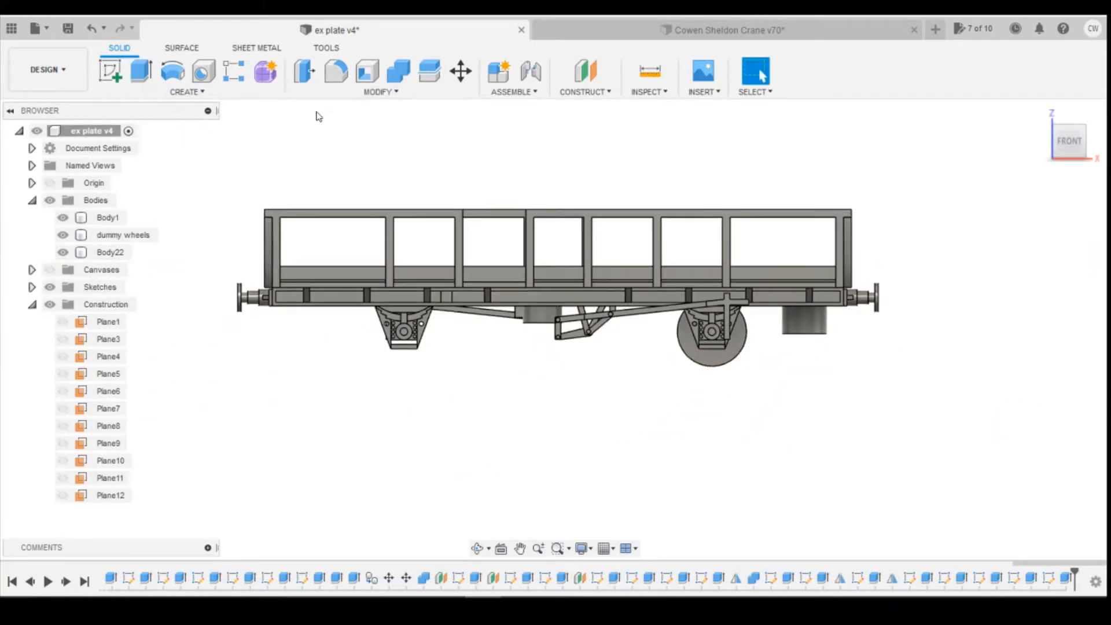
click(185, 91)
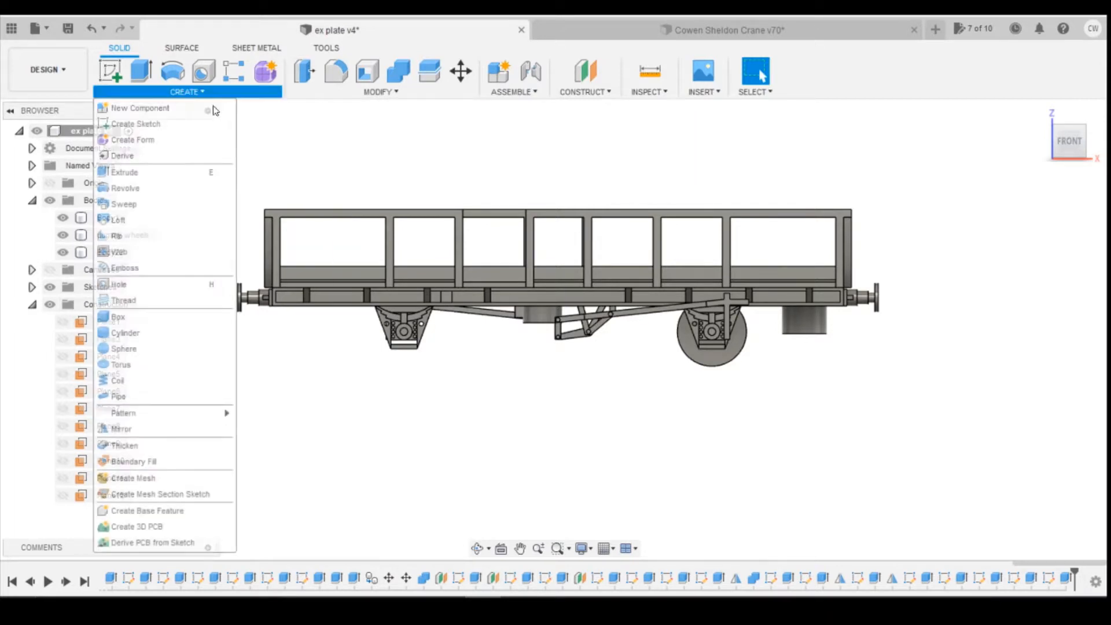
click(176, 429)
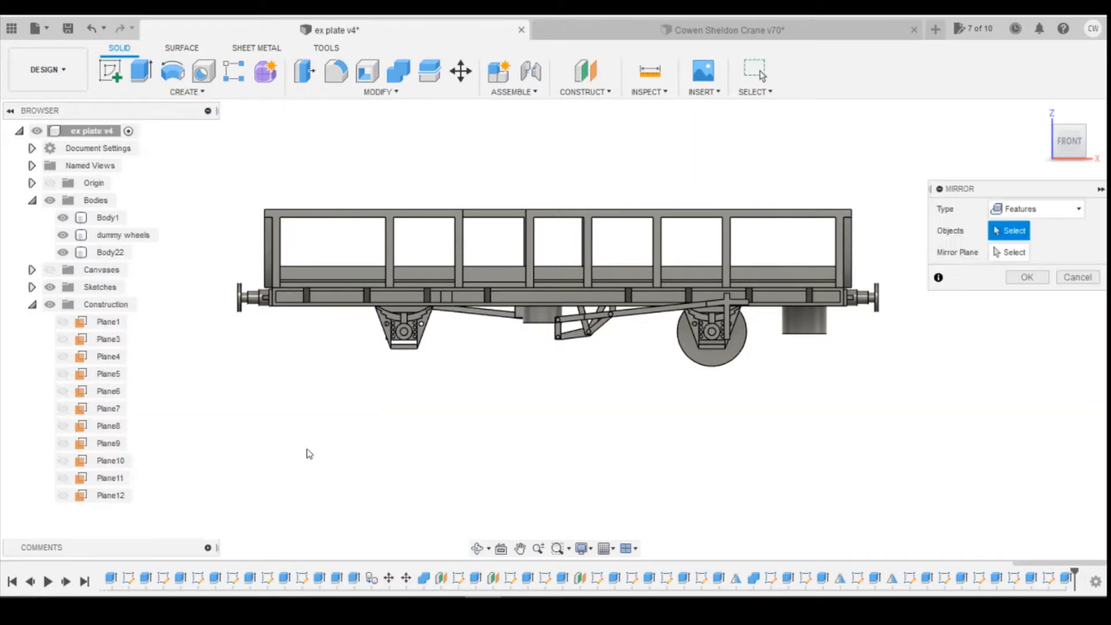
click(1067, 577)
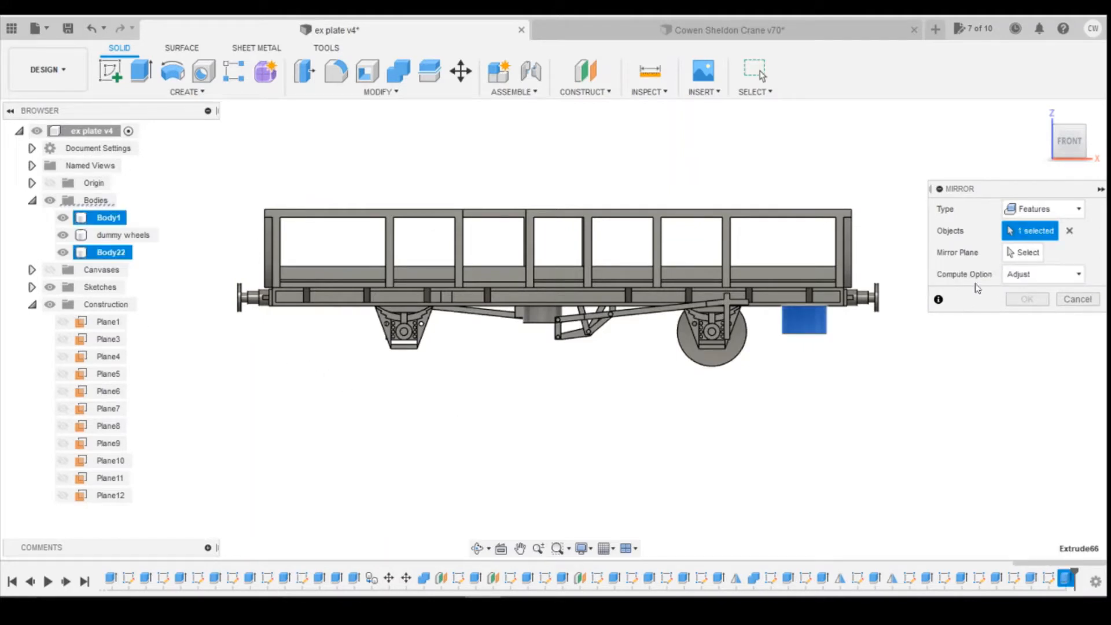
click(1024, 252)
click(116, 324)
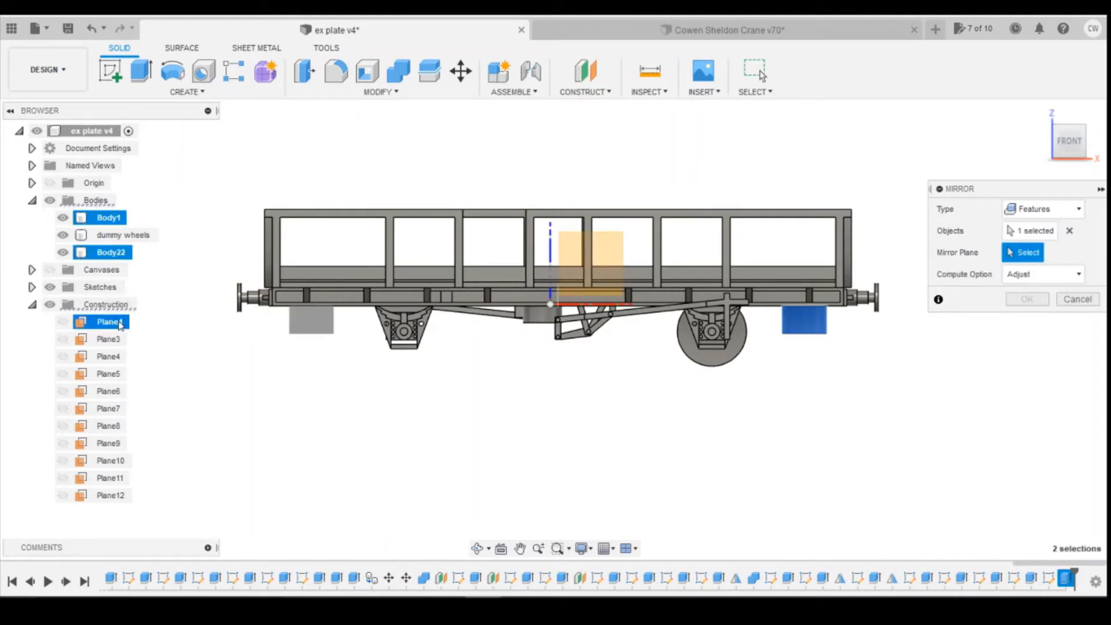
click(1027, 299)
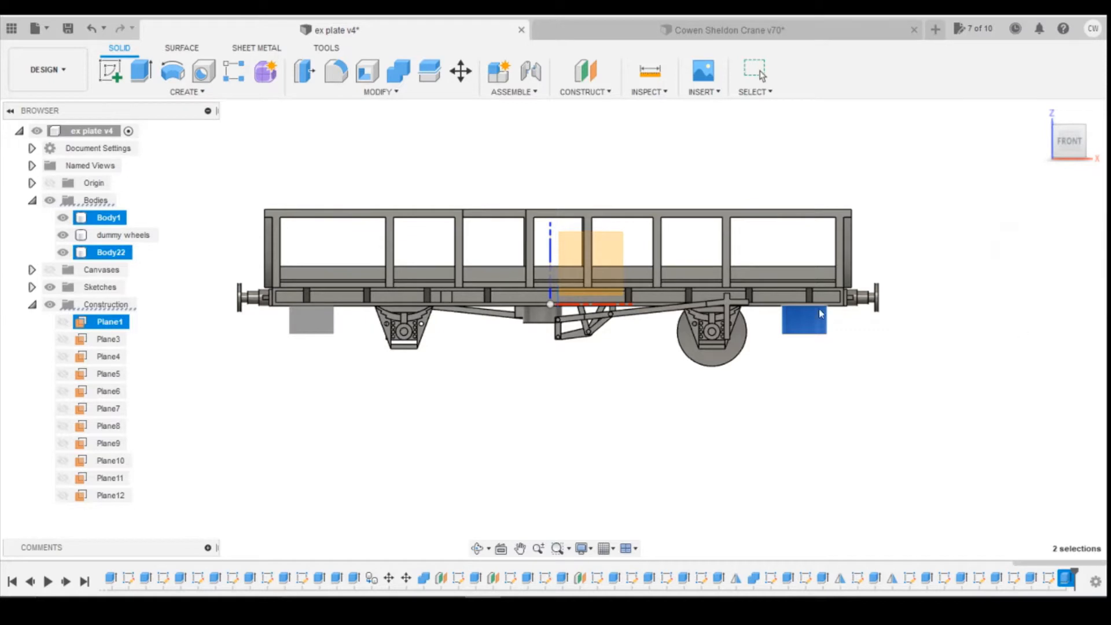
mouse_move(1069, 140)
mouse_down()
mouse_move(1057, 134)
mouse_move(1061, 102)
mouse_up()
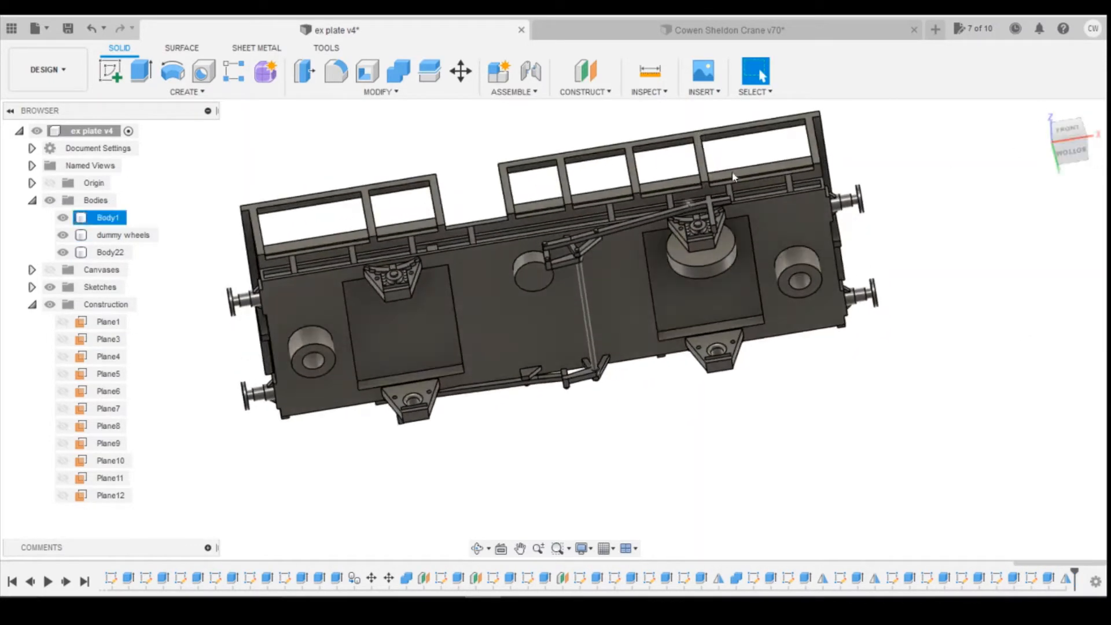
Step: Switch to the Cowen Sheldon Crane design and create a component from the runner's coupling arm body
click(741, 34)
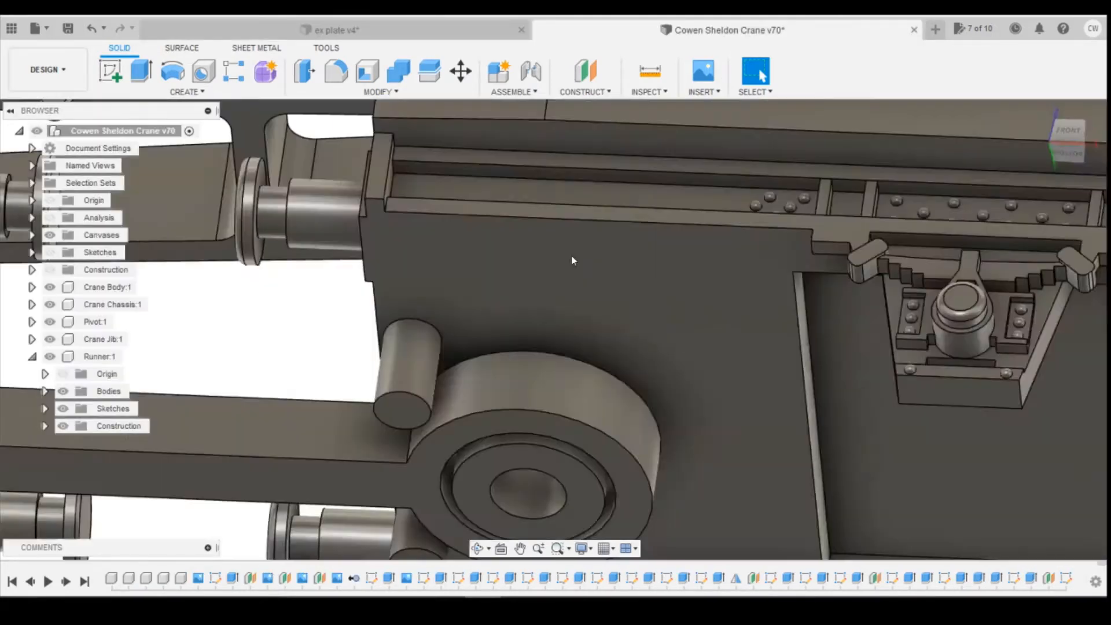
scroll(436, 276, down, 5)
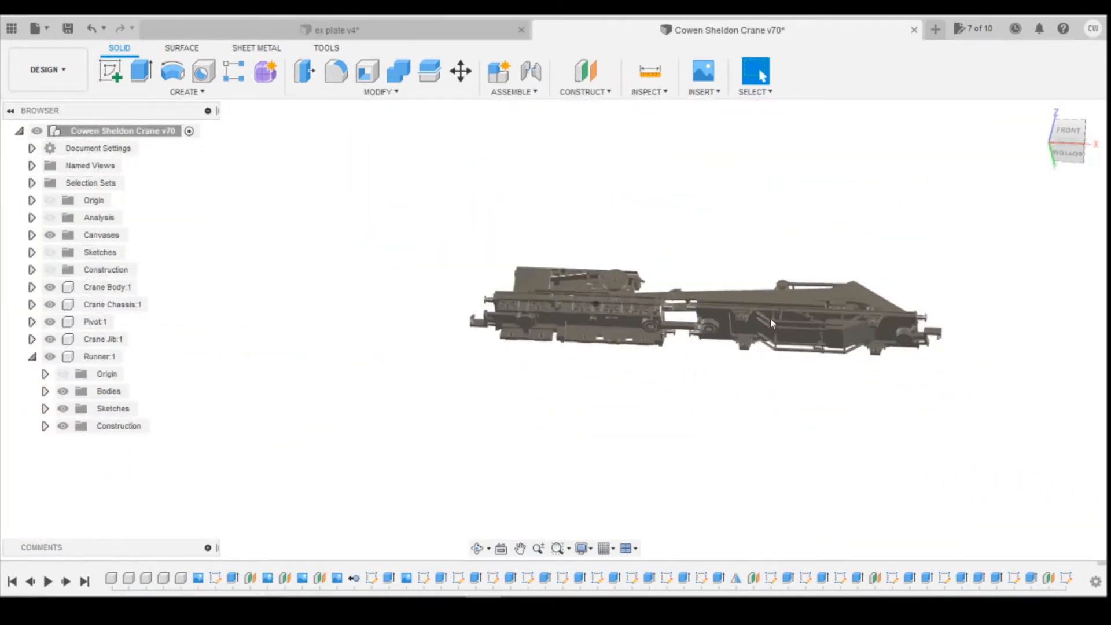
scroll(770, 318, up, 5)
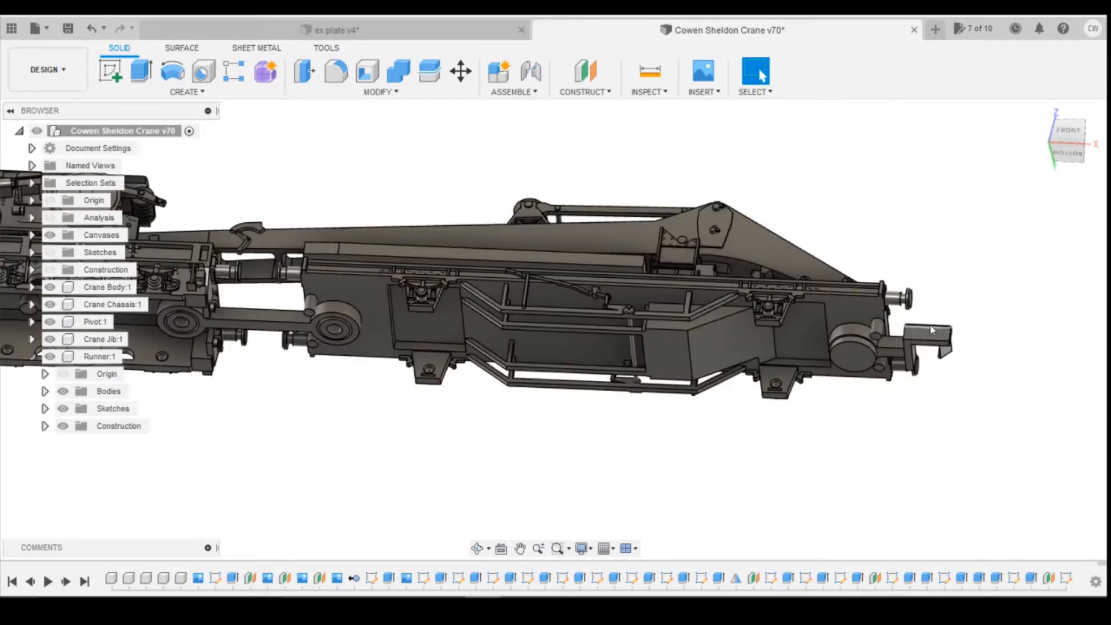
click(45, 392)
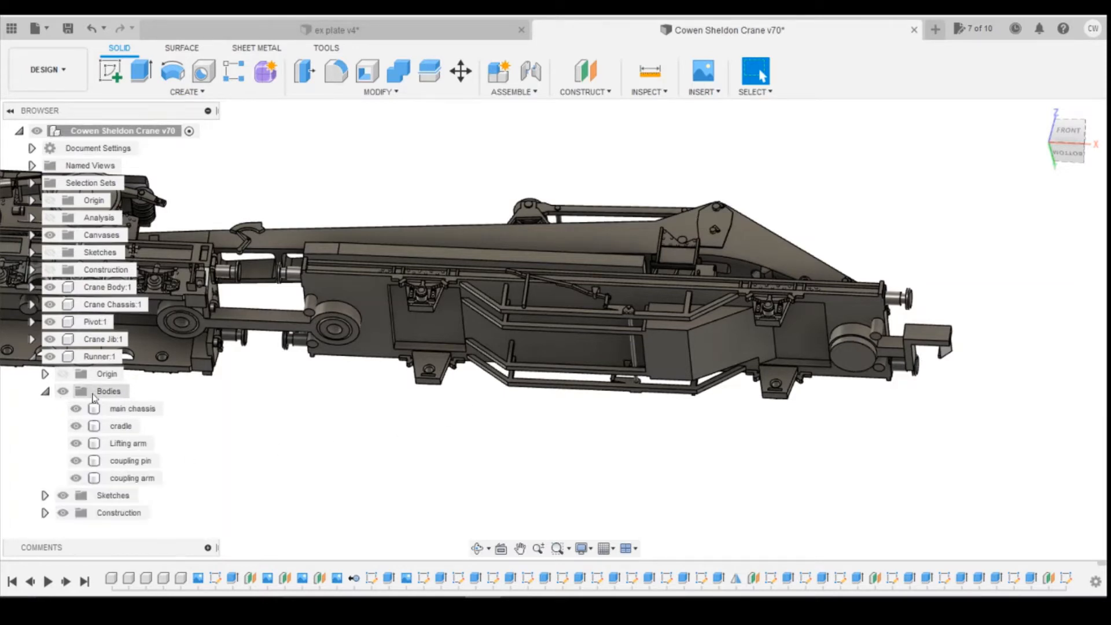
click(135, 482)
right_click(138, 483)
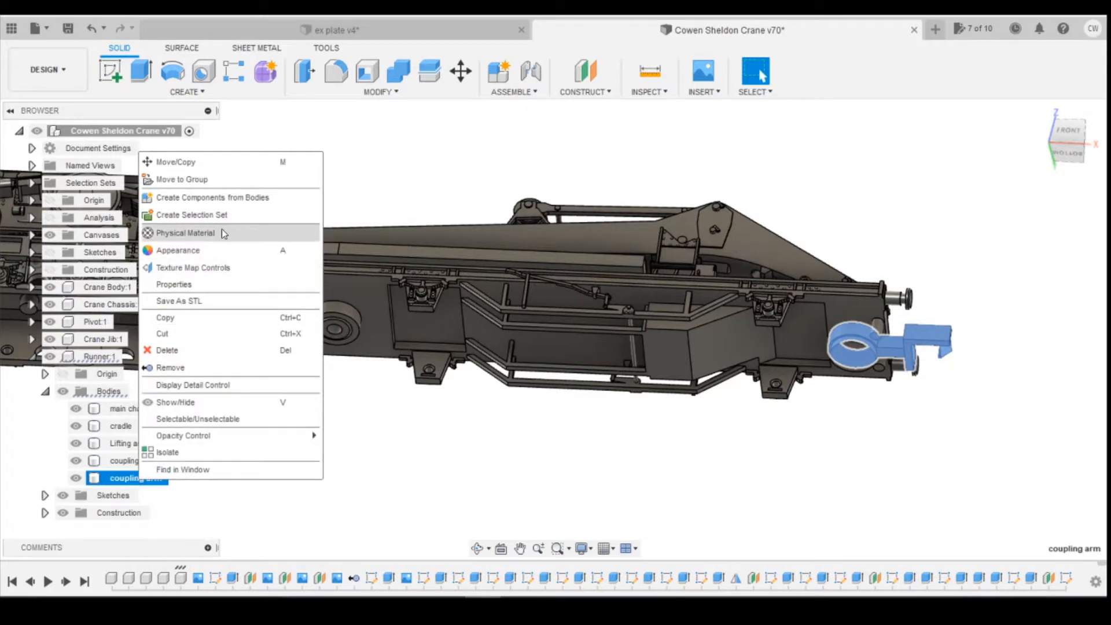
click(240, 199)
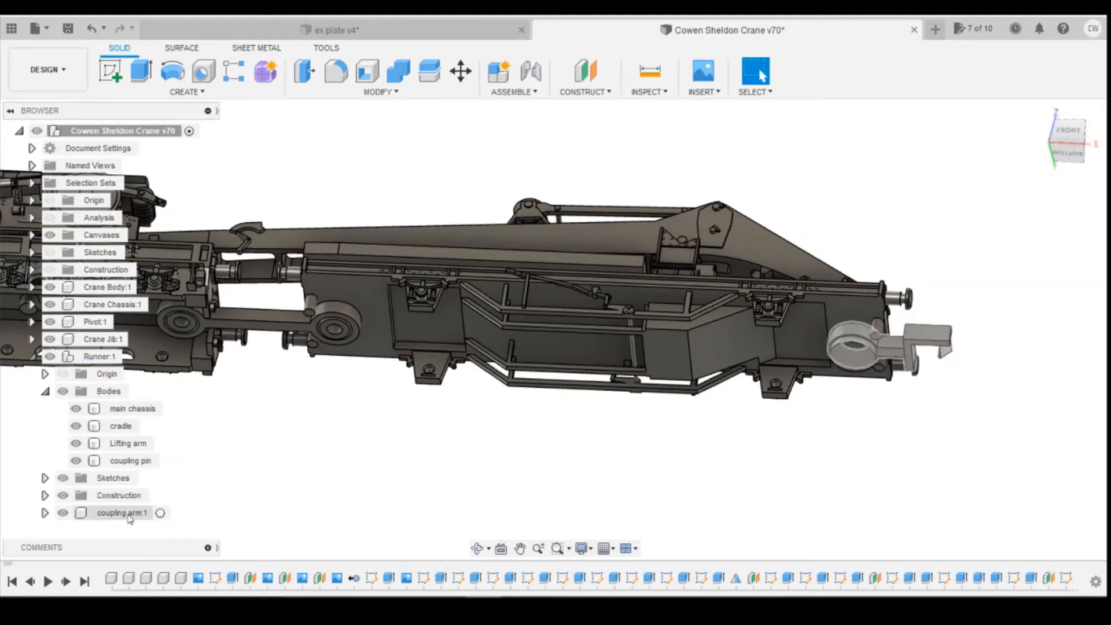
Step: Activate the new coupling arm component under the runner and copy it
click(128, 517)
click(122, 516)
right_click(107, 516)
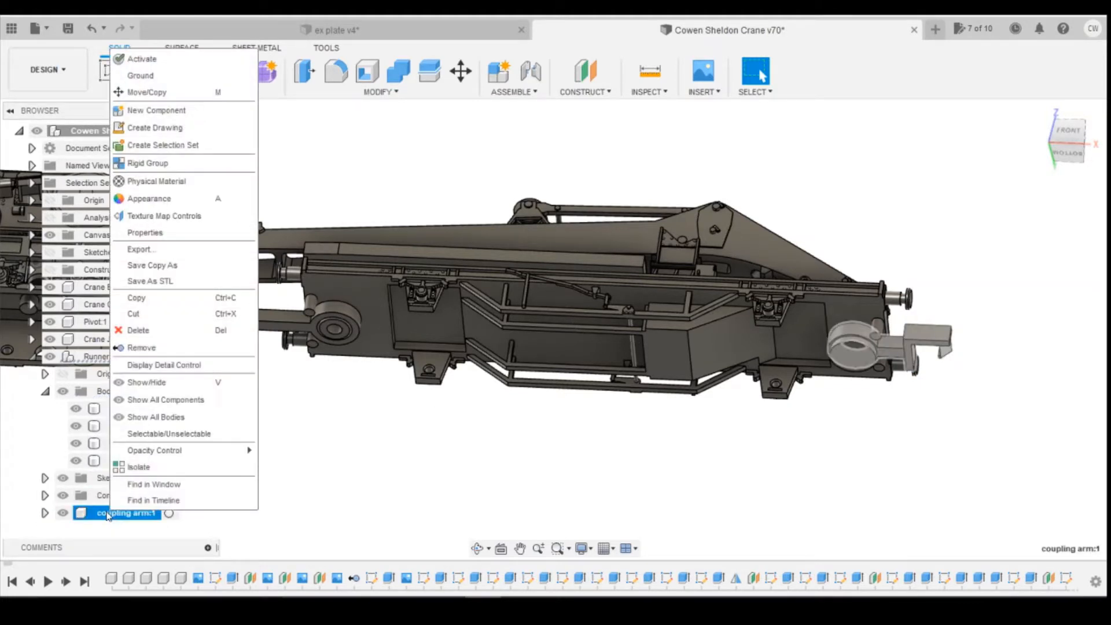
click(95, 515)
click(169, 513)
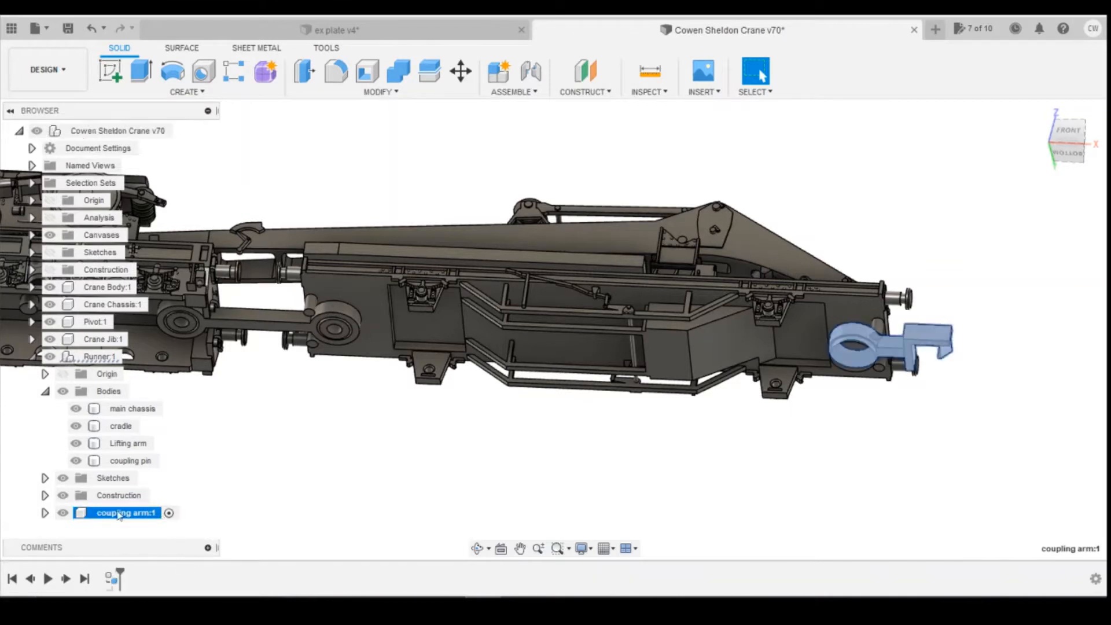
right_click(112, 518)
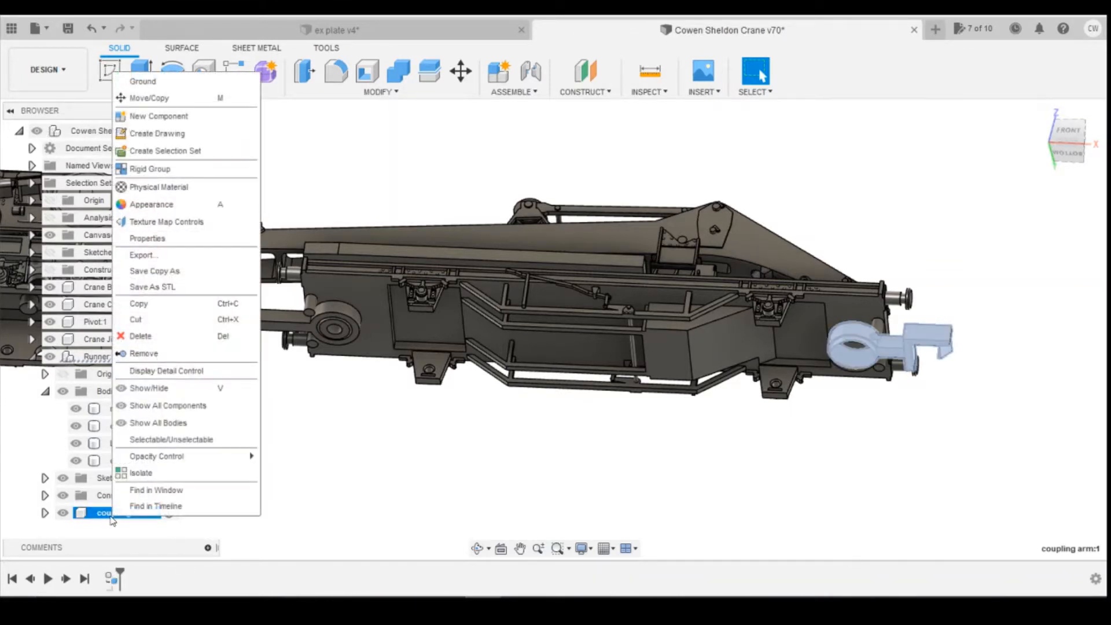
click(167, 303)
Step: Switch to the ex plate design and paste the copied coupling arm into its root as a new independent component
click(374, 23)
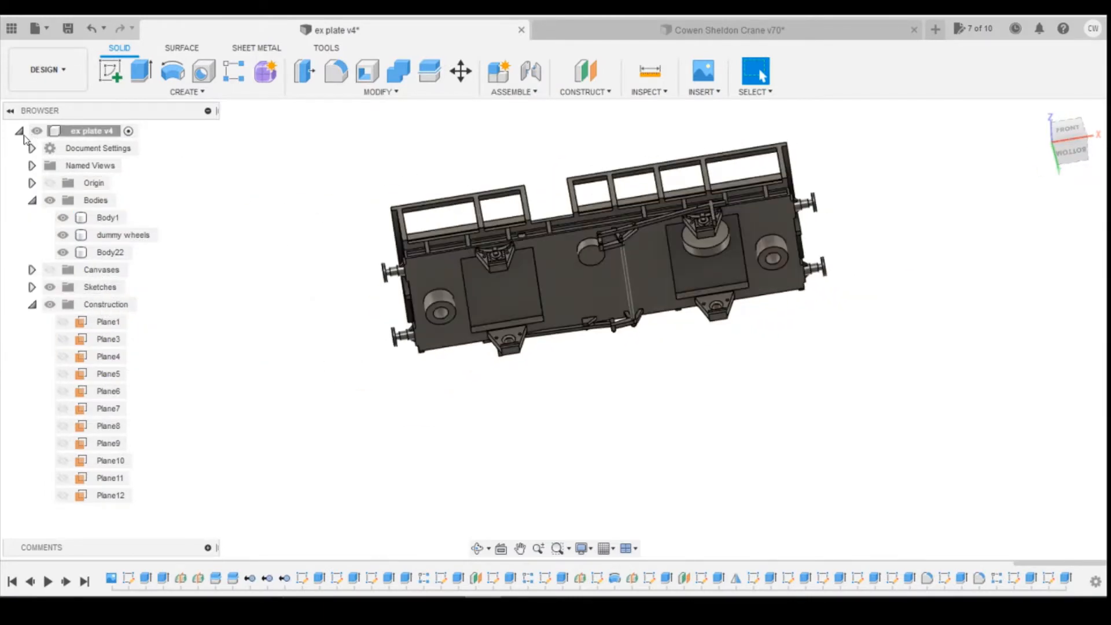
click(20, 132)
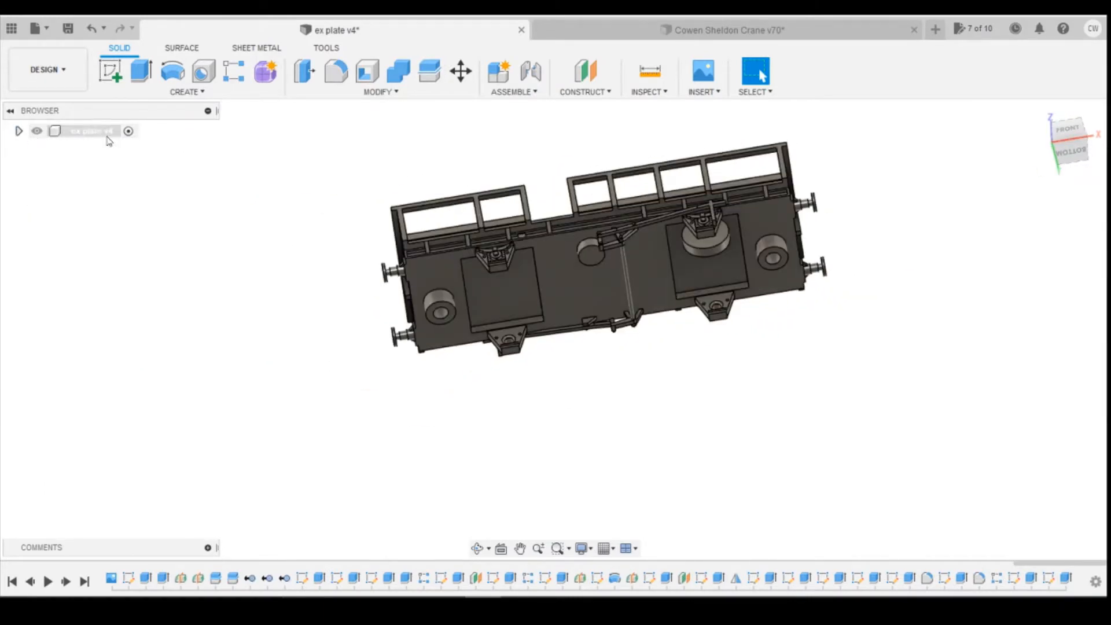
click(18, 131)
click(33, 306)
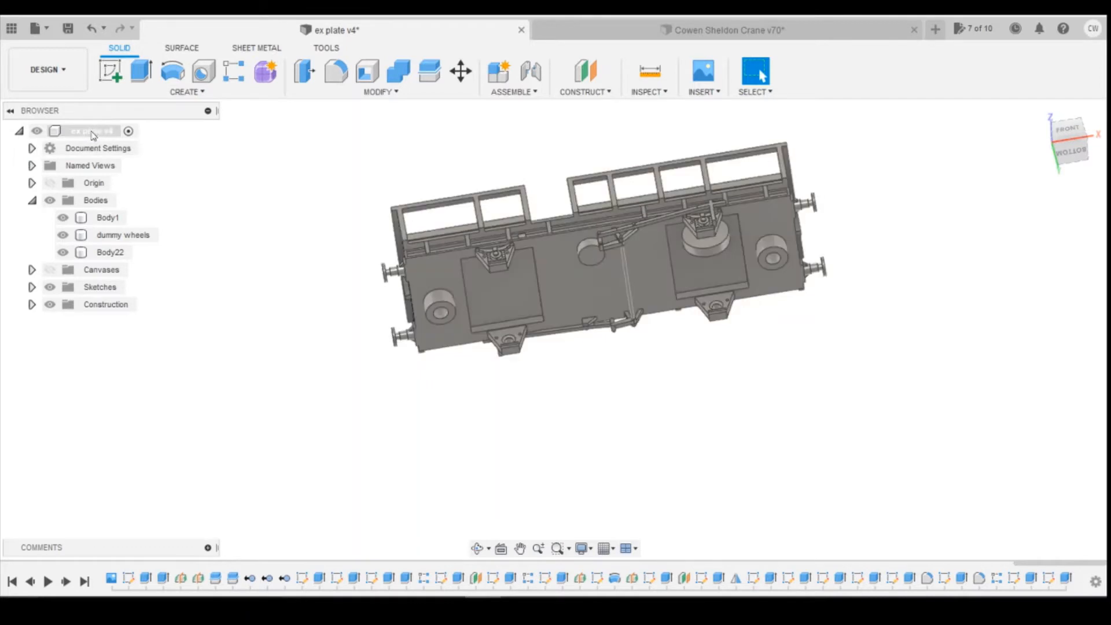
right_click(93, 132)
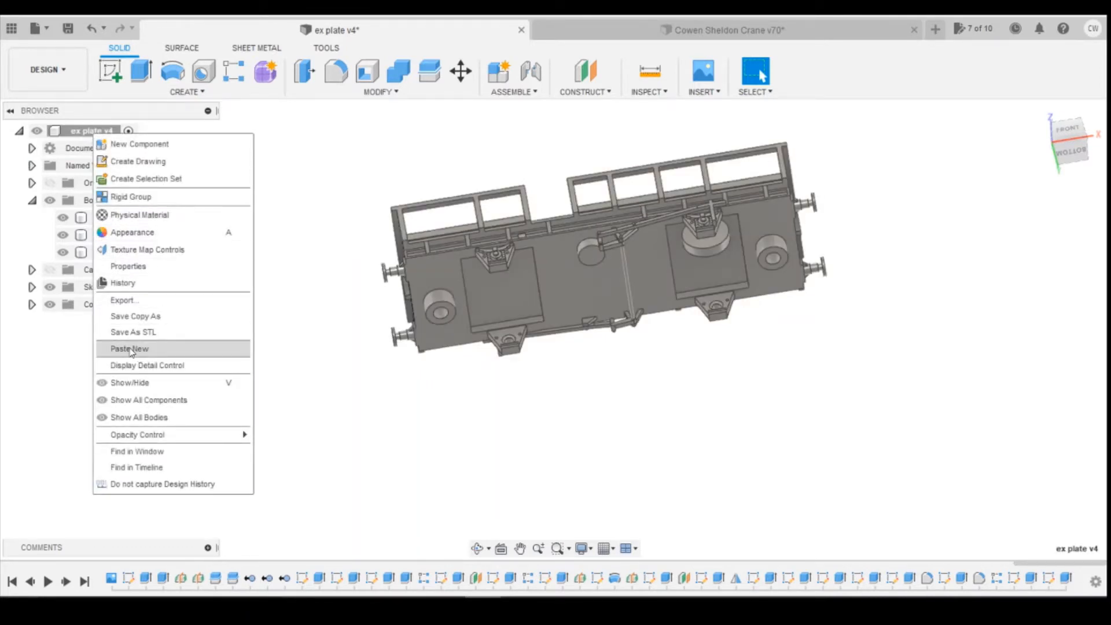
click(131, 349)
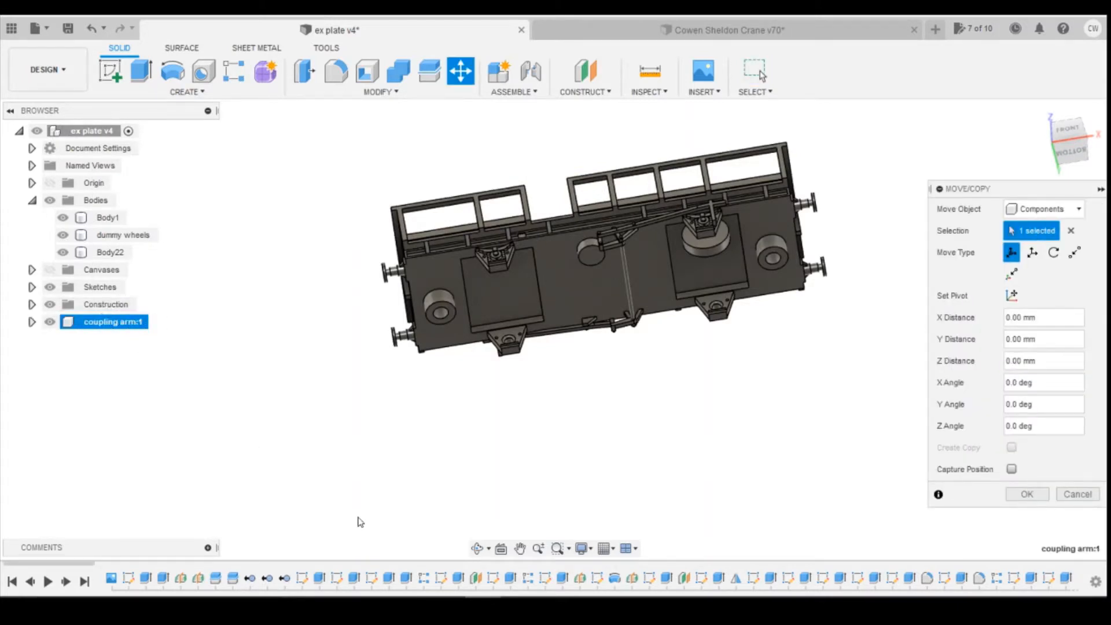
Step: Move the pasted coupling arm about -48.46 mm in X and 36.816 mm in Z to the pivot under the wagon's end
scroll(475, 400, down, 5)
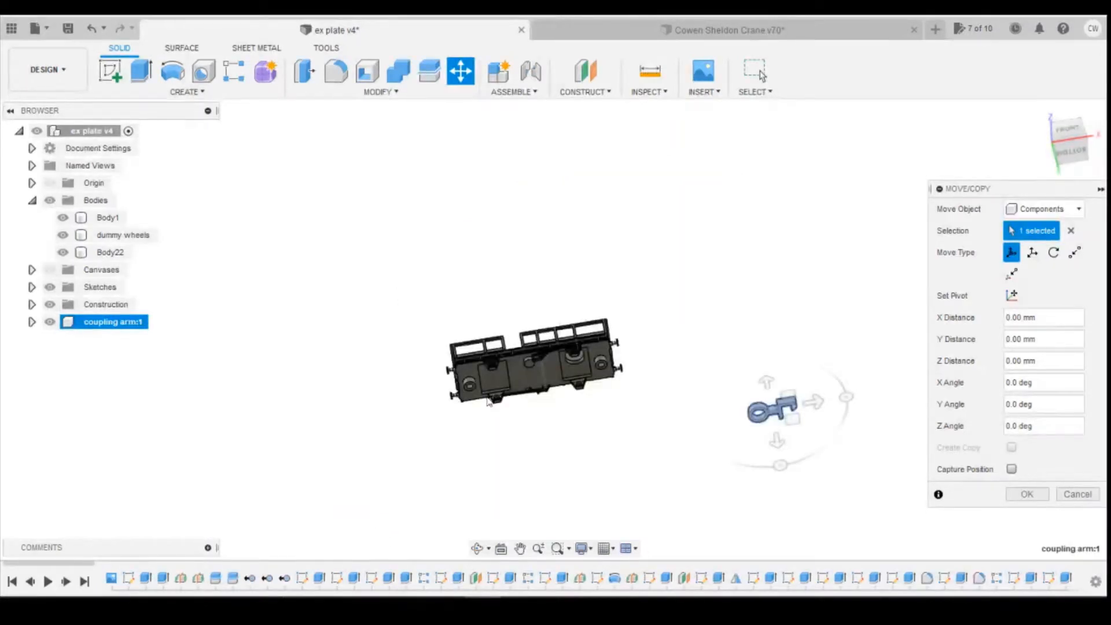
middle_drag(281, 376, 368, 336)
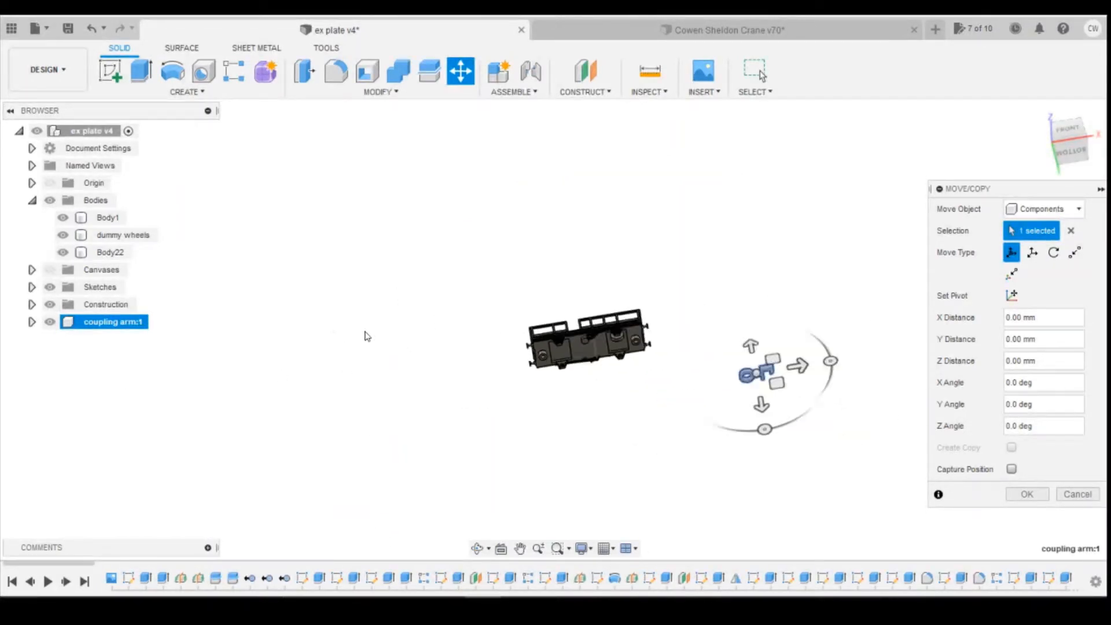
scroll(794, 388, up, 4)
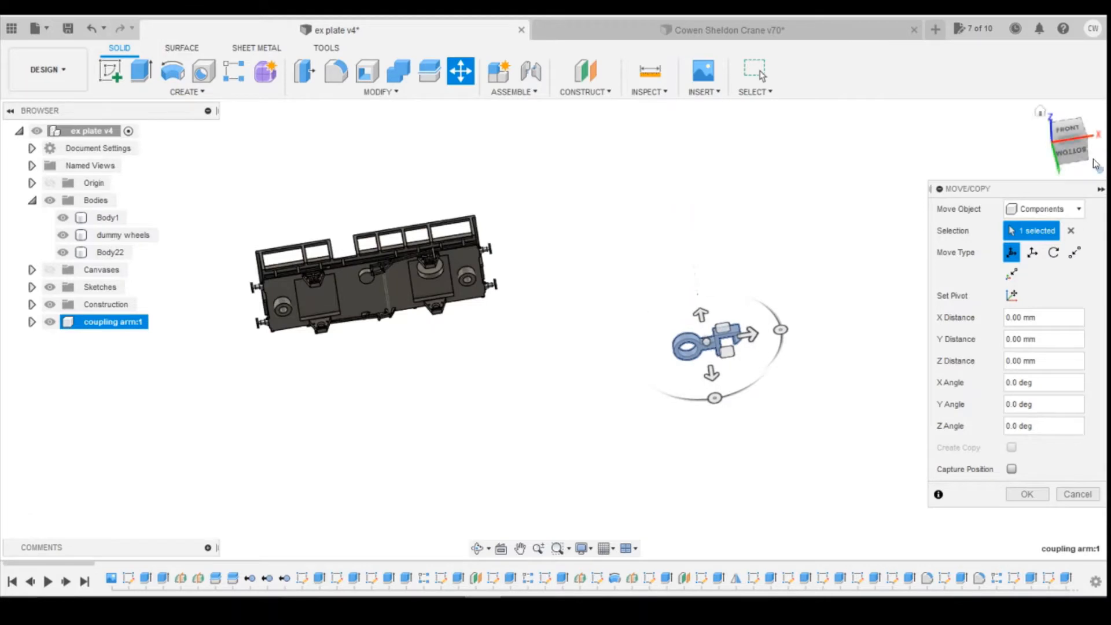
click(1067, 131)
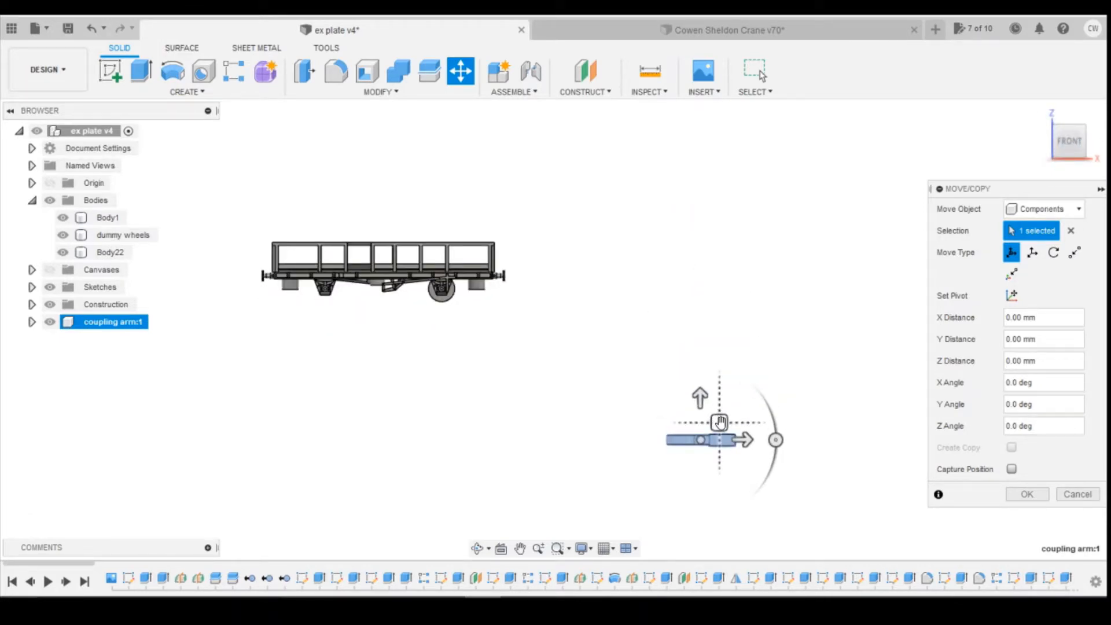
drag(719, 422, 516, 267)
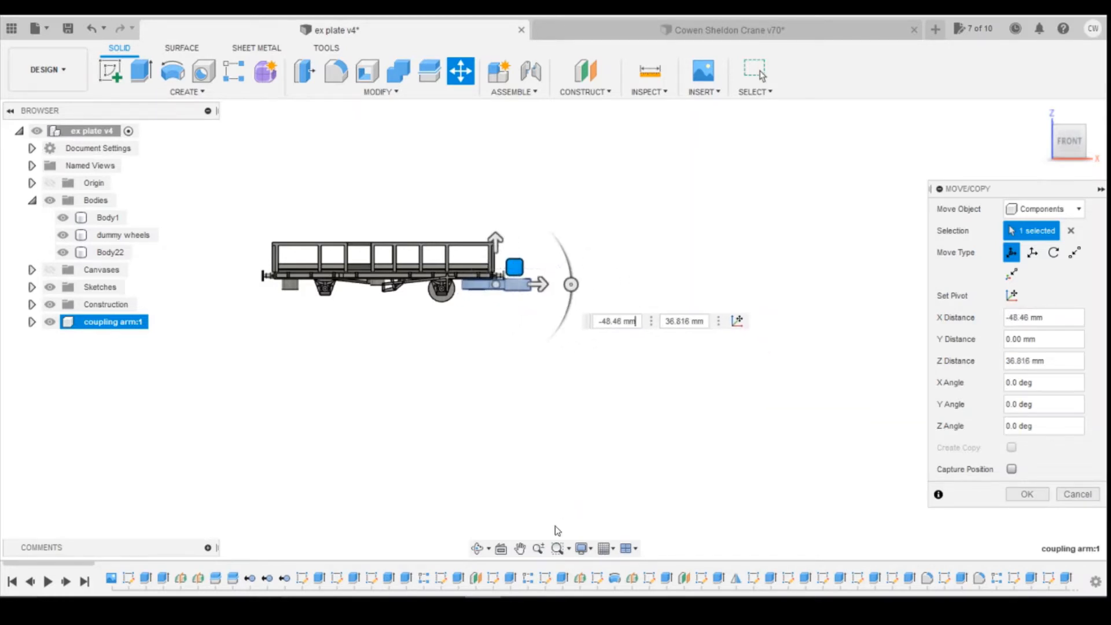
scroll(489, 272, up, 5)
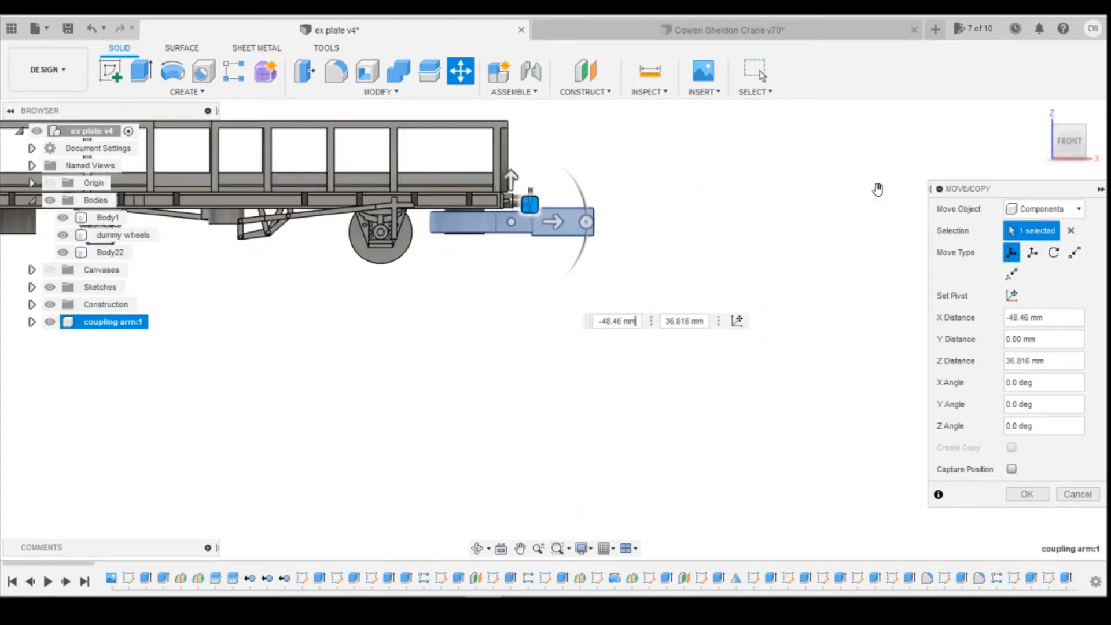
Step: Shift the coupling arm -0.9 mm in Y so its ring is centred around the pivot, and finish the move
drag(1061, 141, 1061, 117)
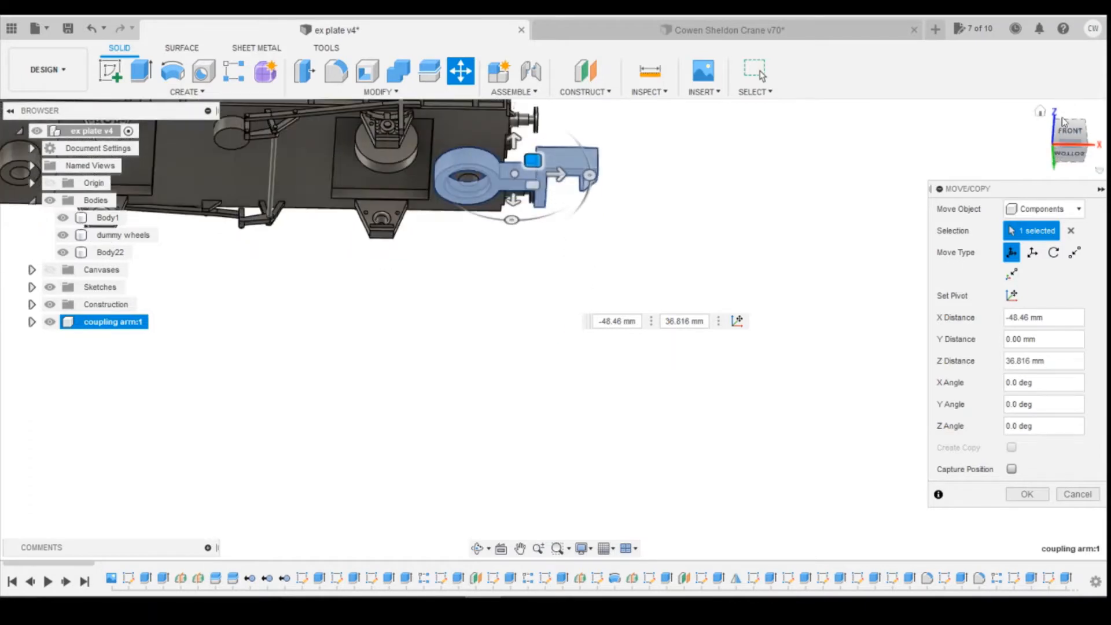
click(1070, 151)
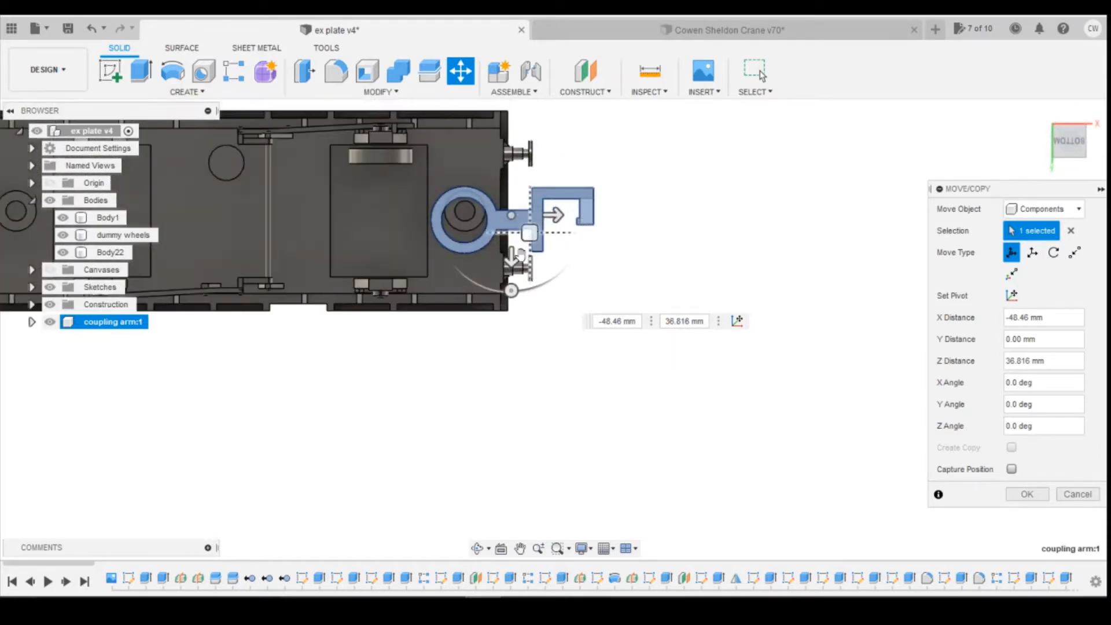
drag(510, 257, 514, 255)
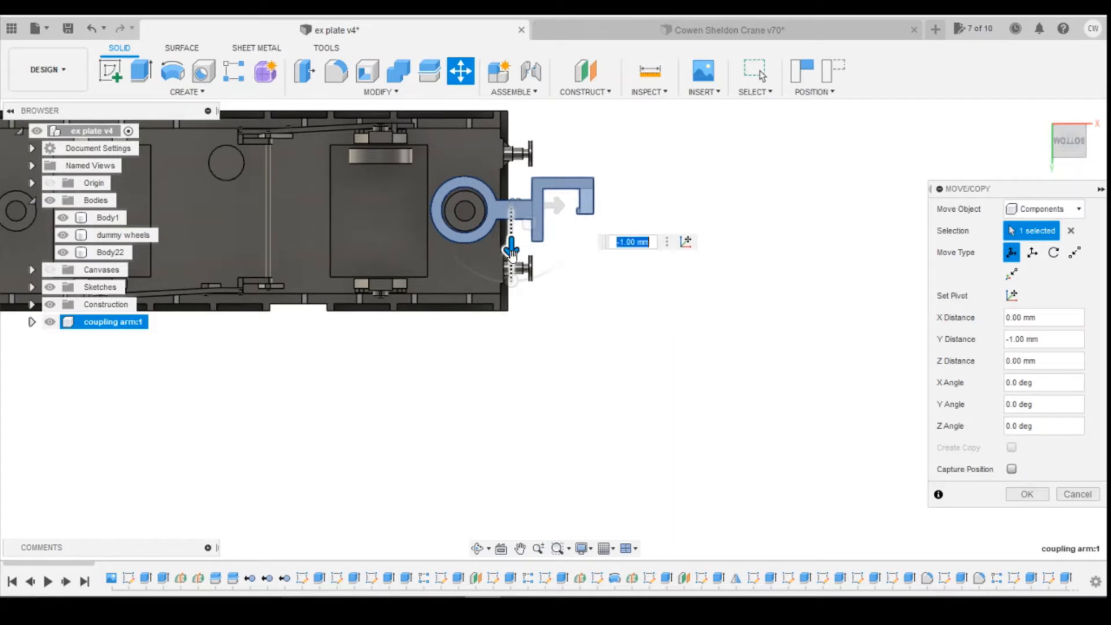
scroll(509, 242, up, 5)
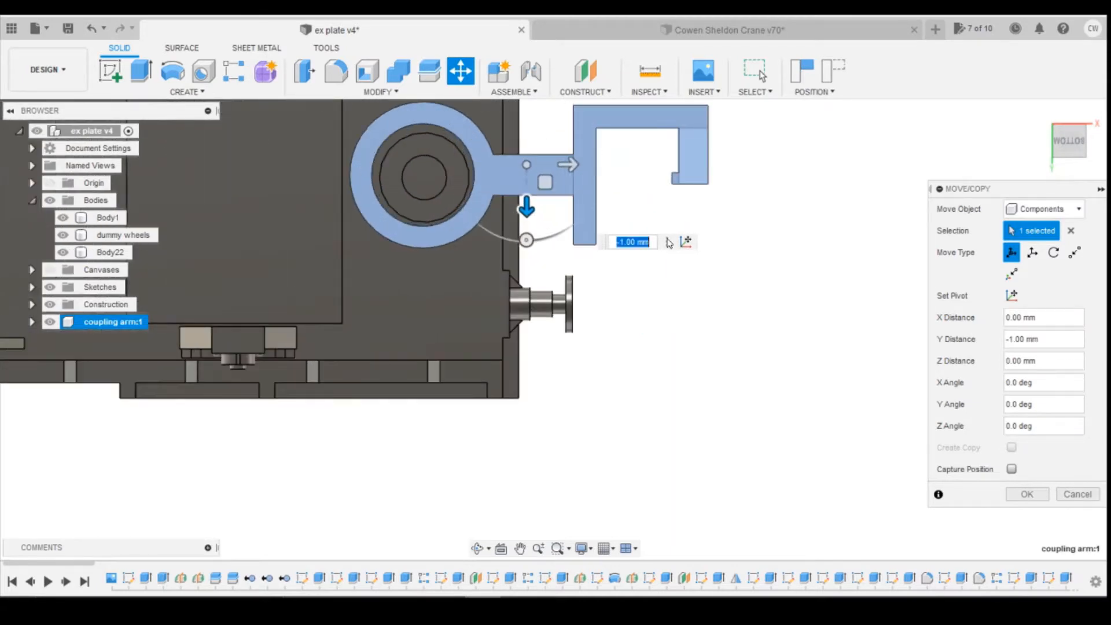
key(Return)
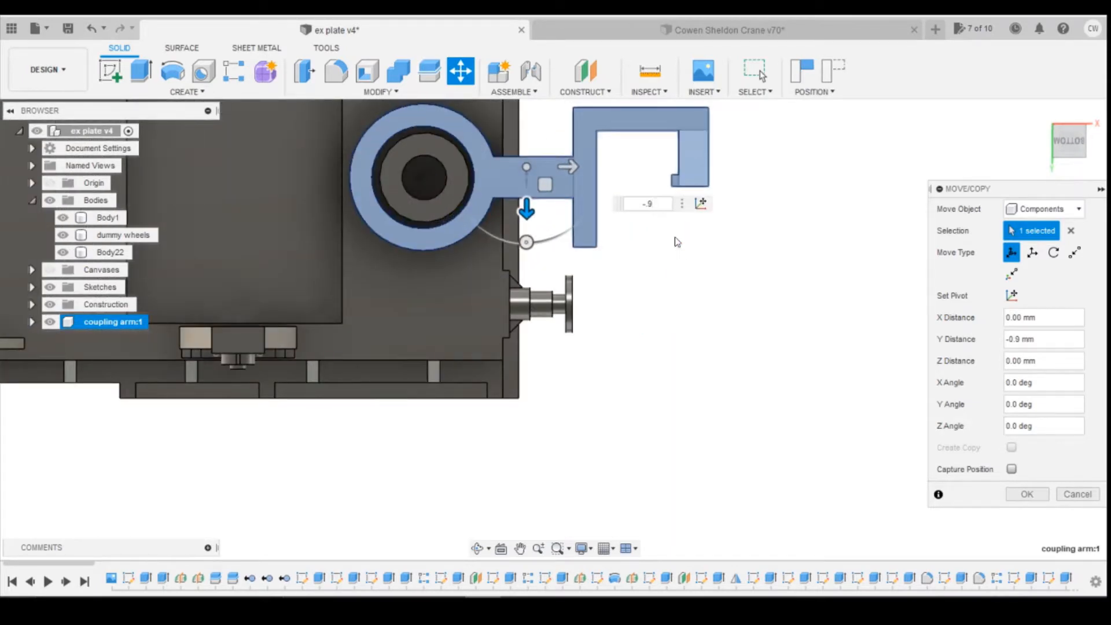
key(Return)
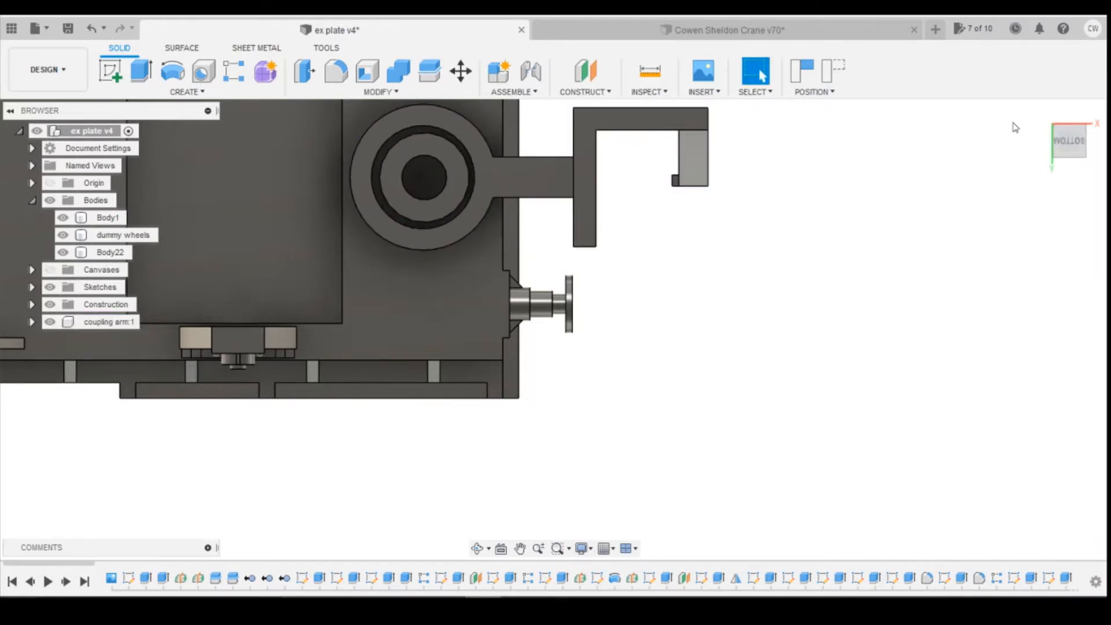
Step: Edit the 0.2 mm extrude feature that forms Body22 and change its operation from New Body to Join
shift+middle_drag(556, 328, 561, 282)
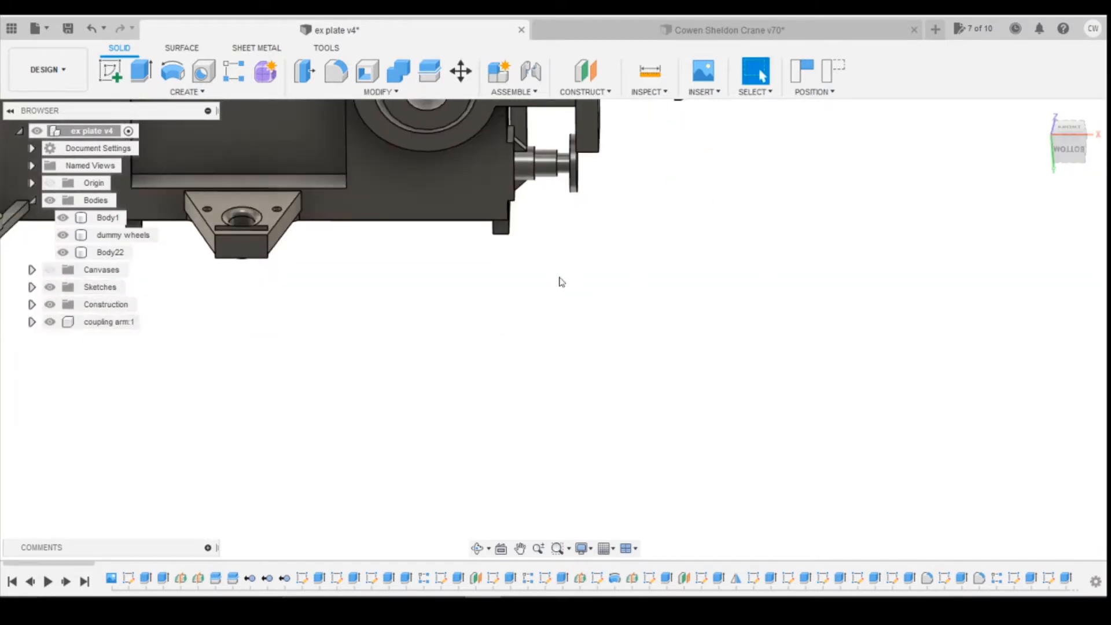
scroll(459, 324, down, 5)
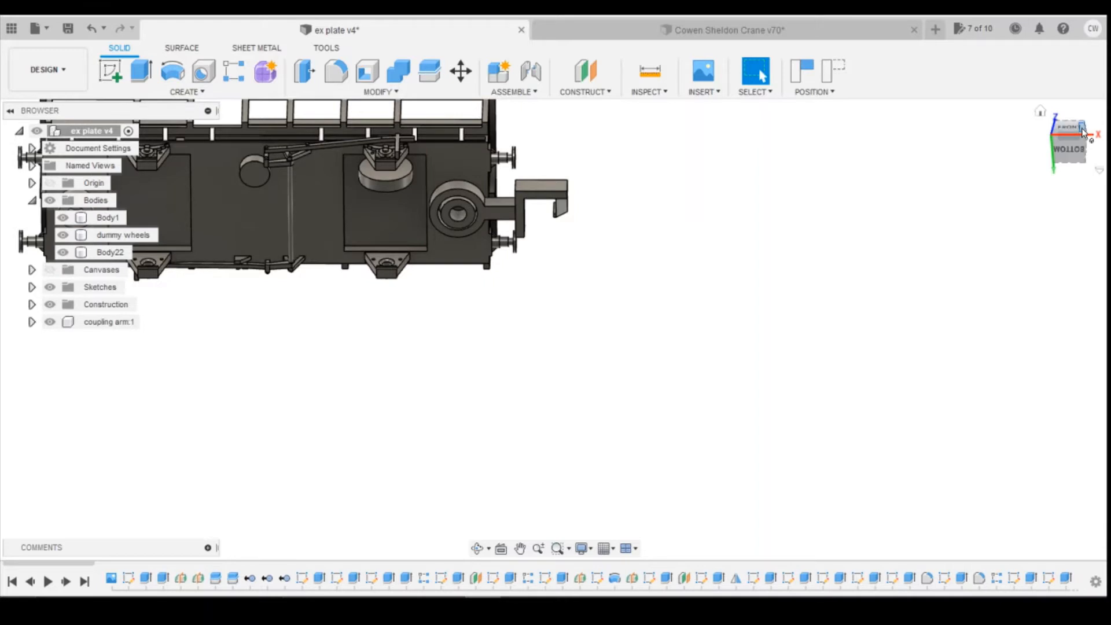
drag(1074, 147, 1079, 155)
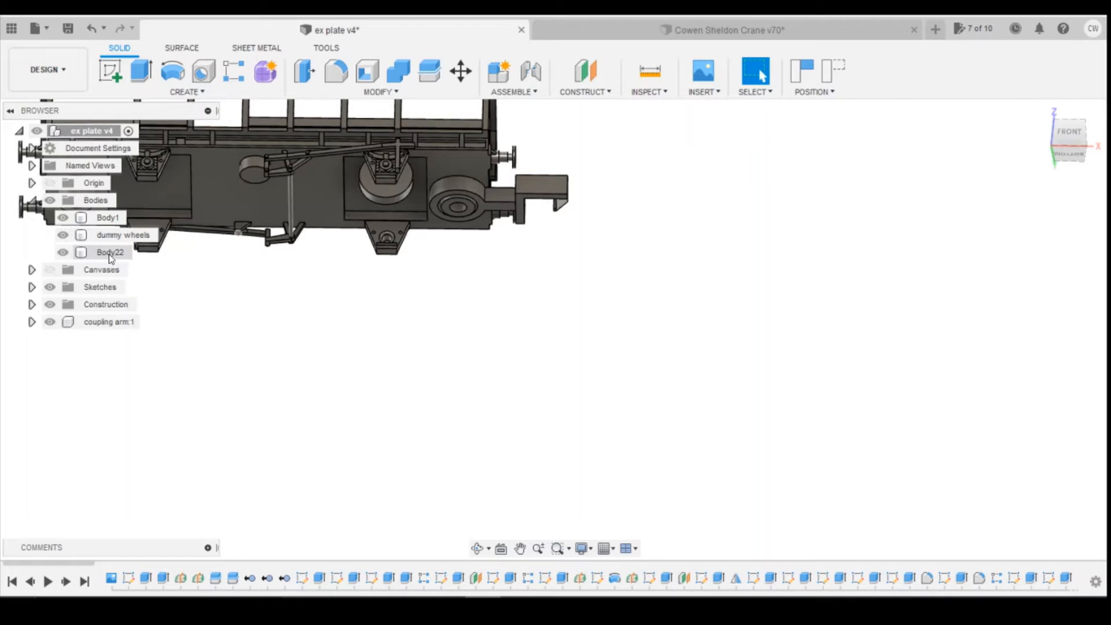
click(504, 564)
drag(185, 566, 1089, 582)
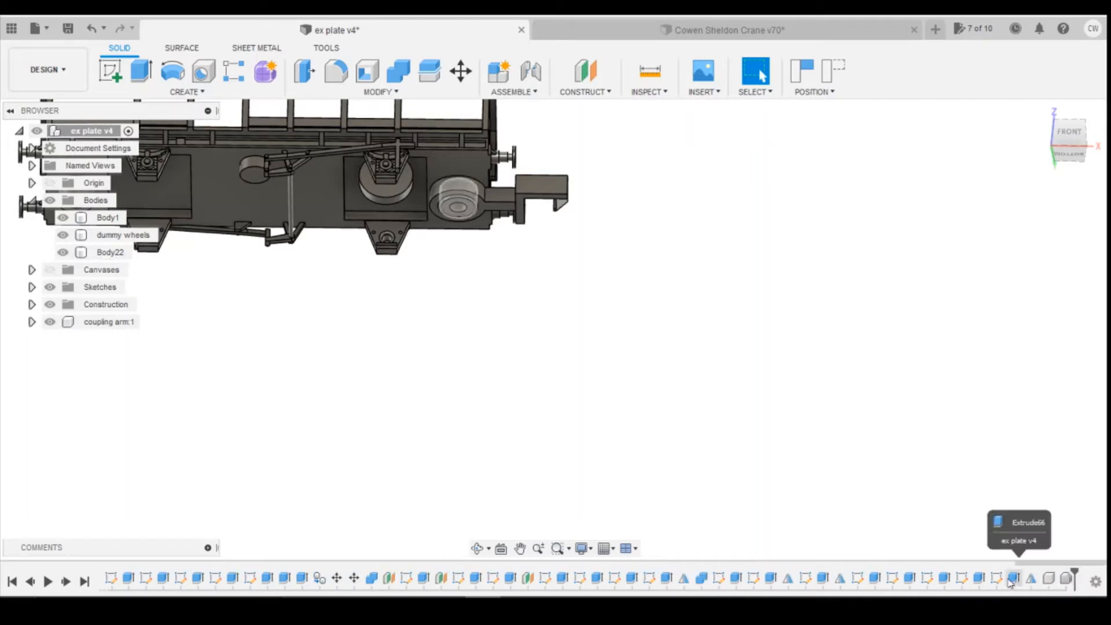
right_click(945, 581)
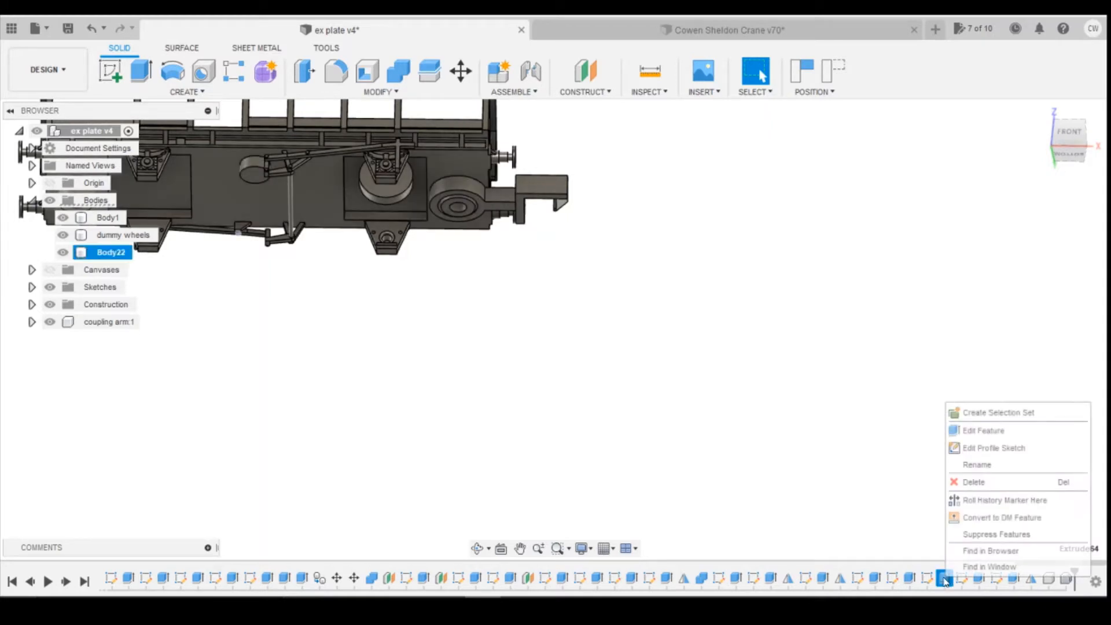
click(983, 429)
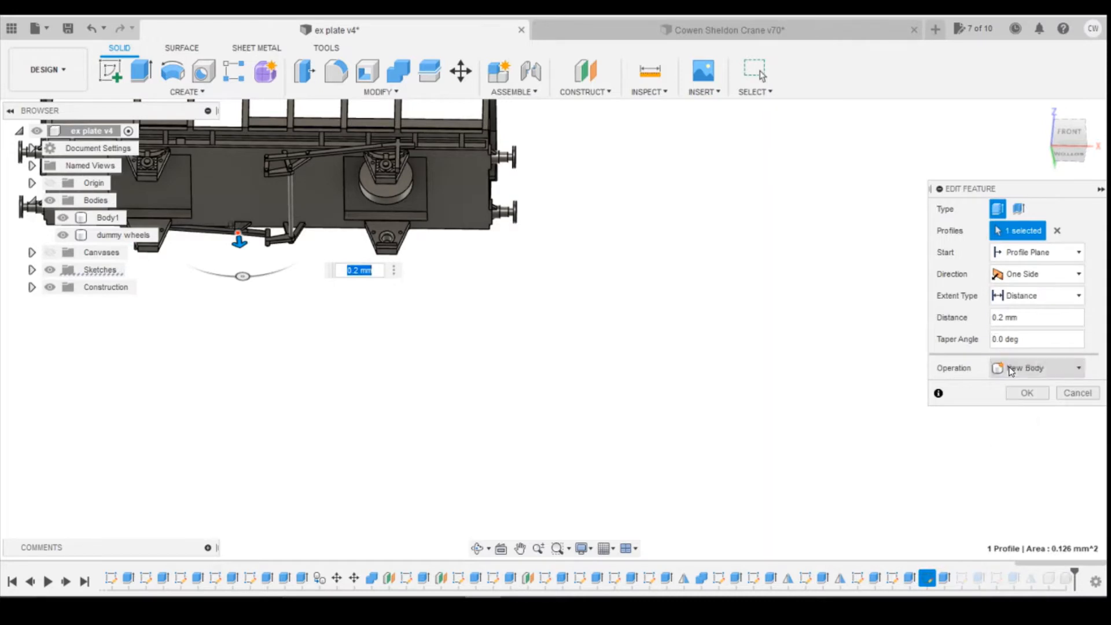
click(1012, 367)
click(1016, 386)
click(1034, 394)
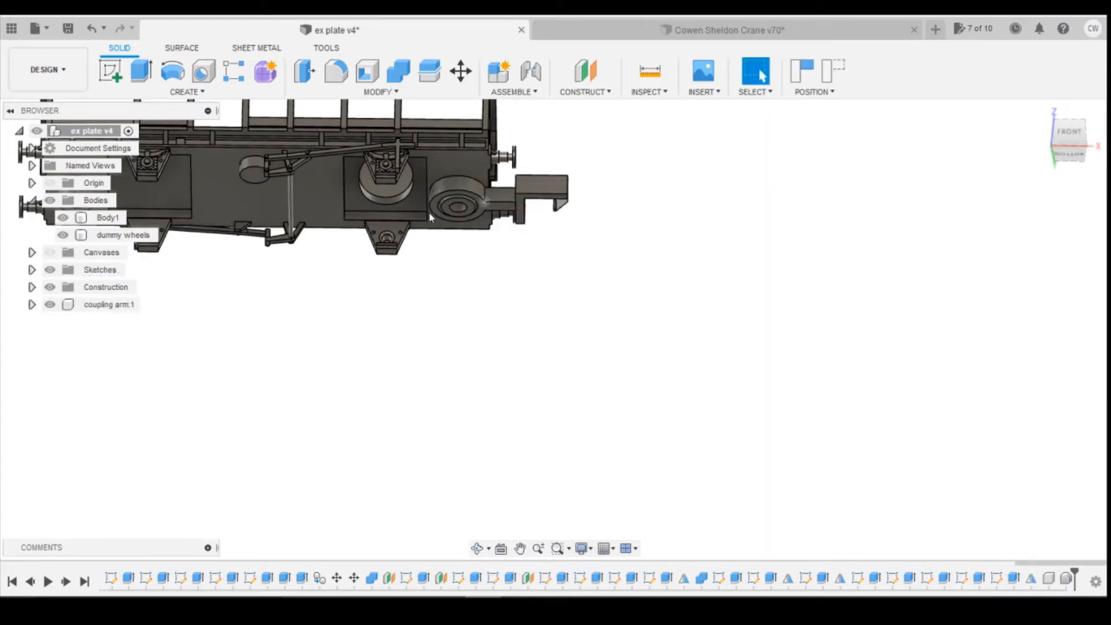
Step: Expand the coupling arm component down to its body and activate the component
scroll(521, 215, down, 3)
scroll(494, 212, up, 3)
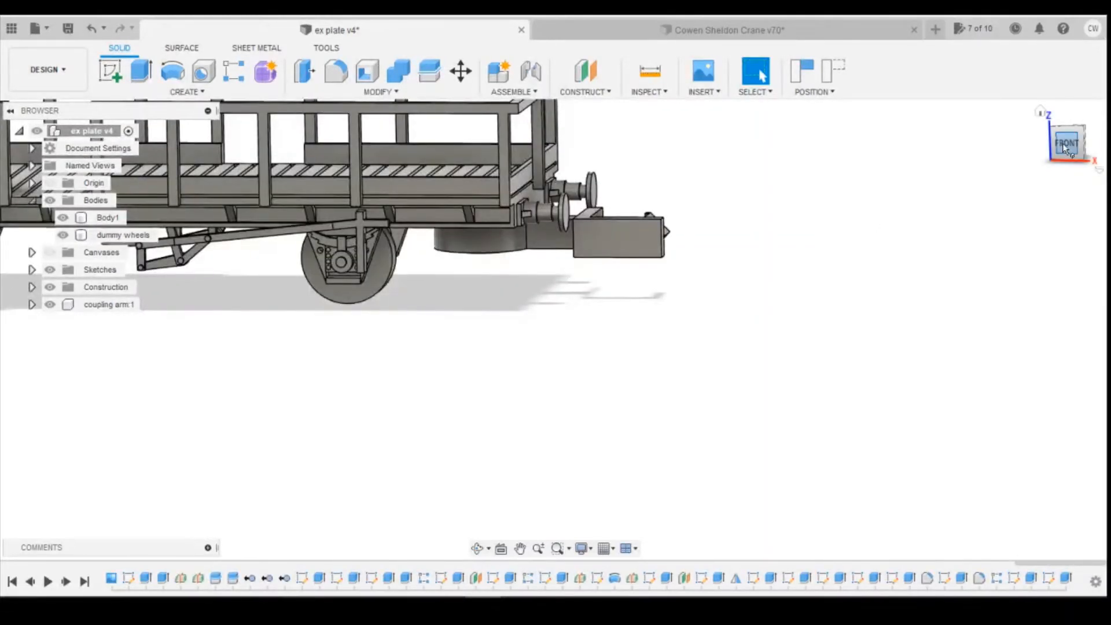
drag(1065, 146, 1077, 148)
click(1070, 144)
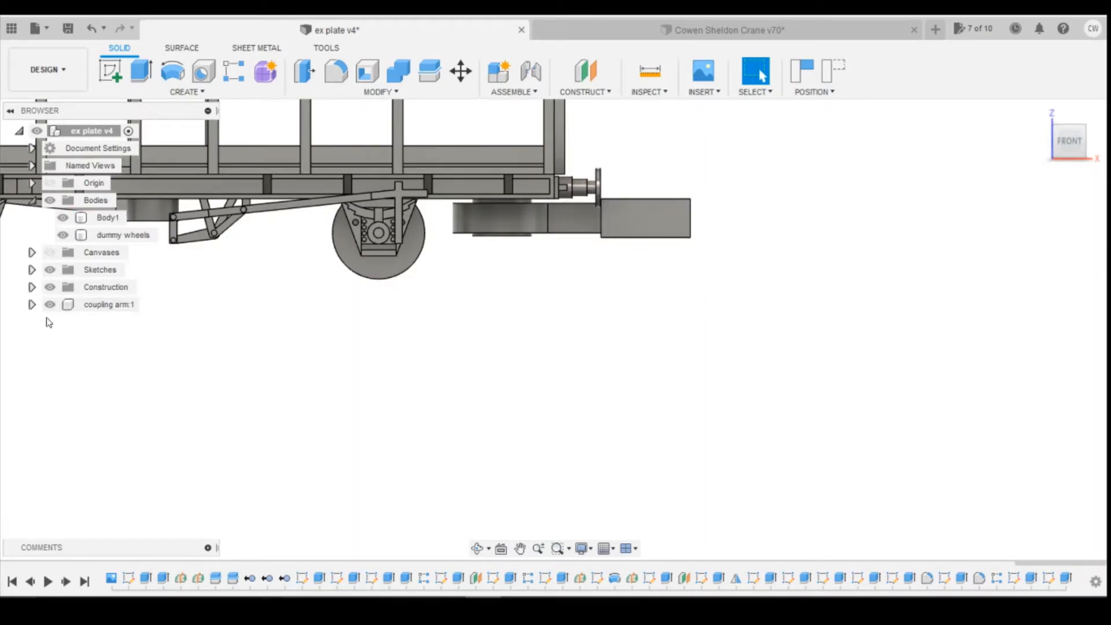
click(31, 305)
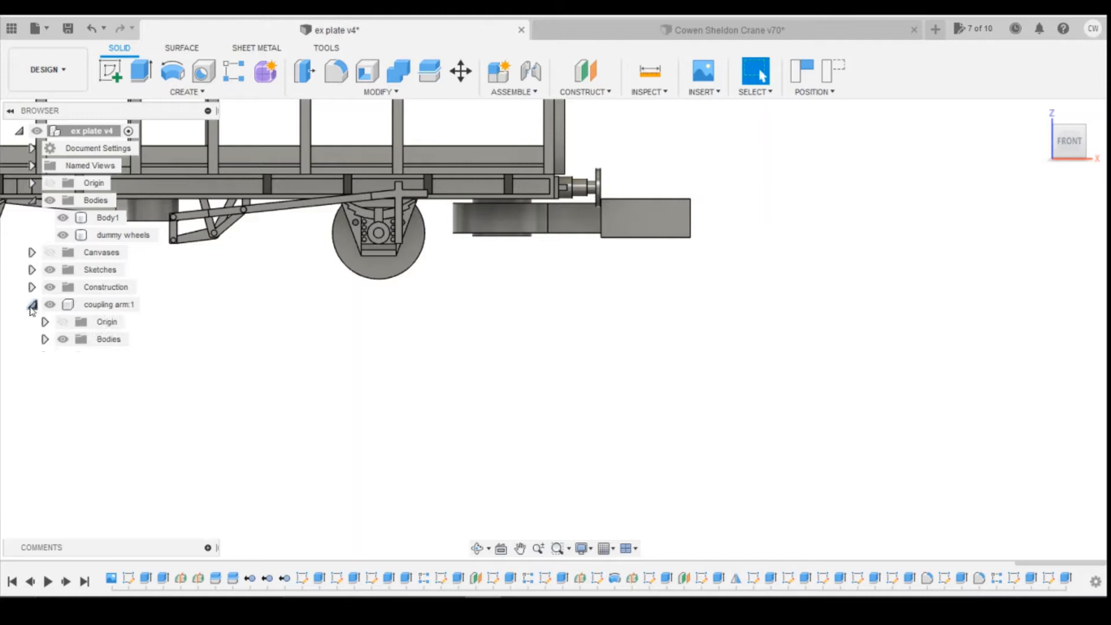
click(45, 340)
click(128, 358)
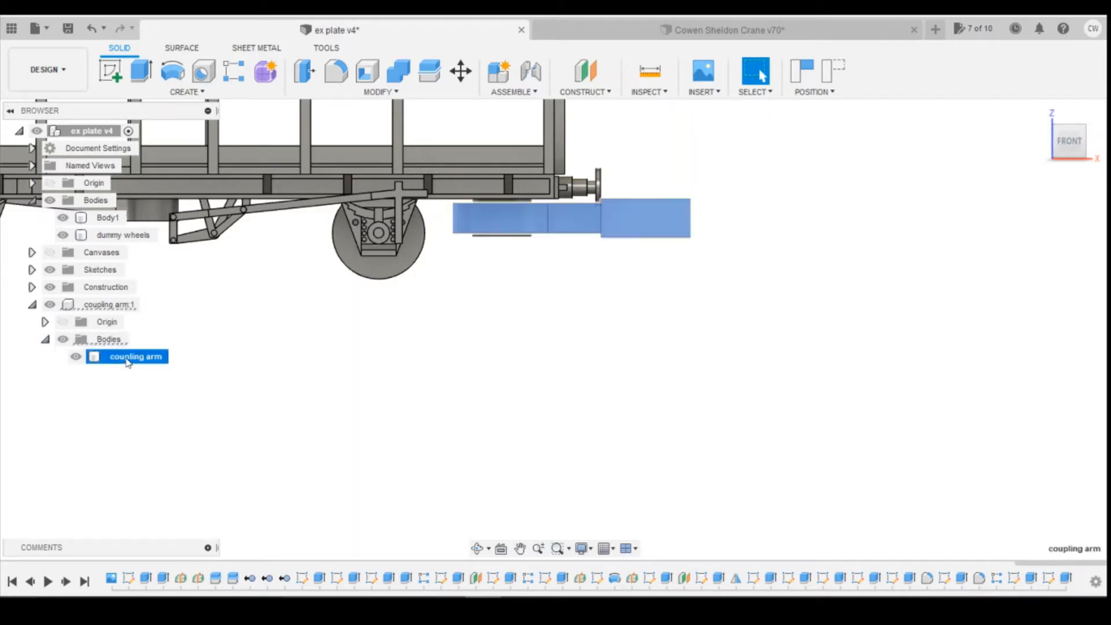
click(155, 305)
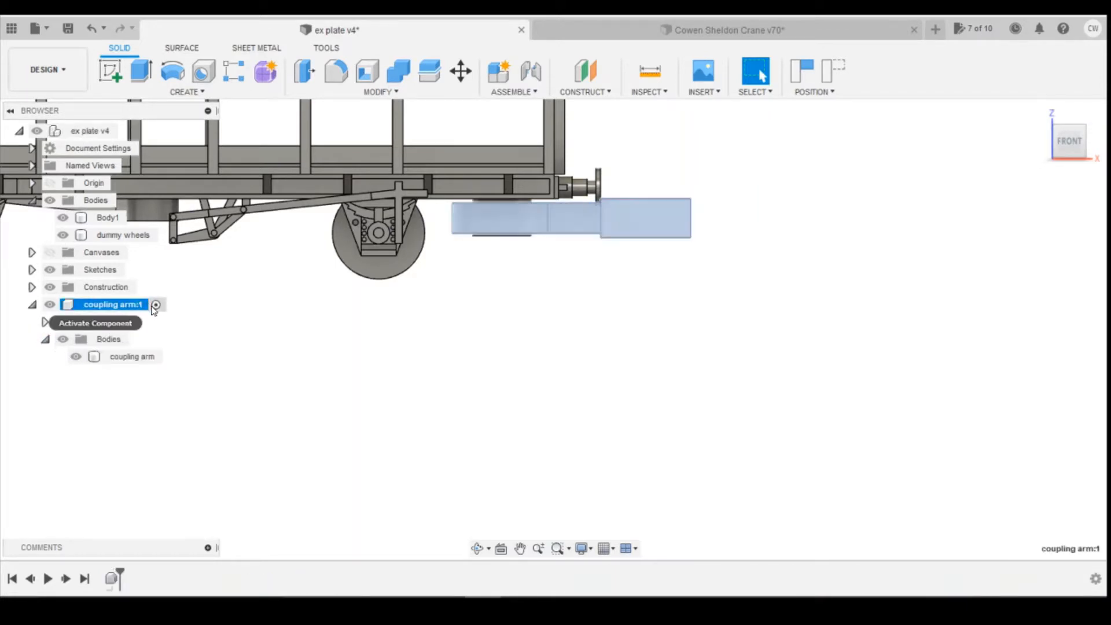
Step: Capture the moved position and split the coupling arm body along the hook block's face where it meets the arm
click(153, 358)
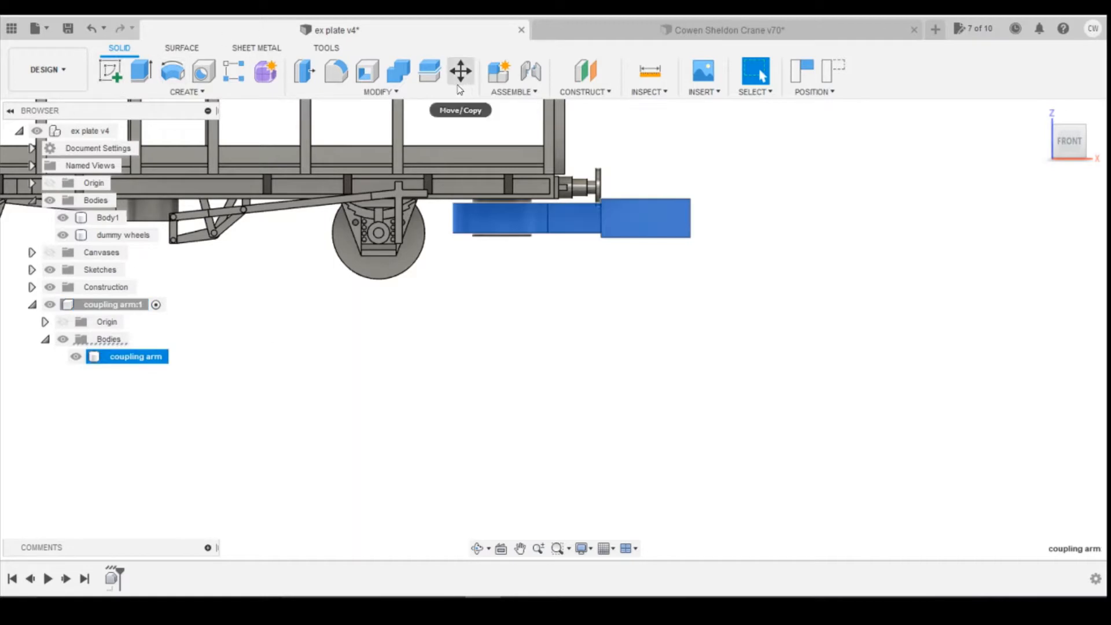
click(429, 80)
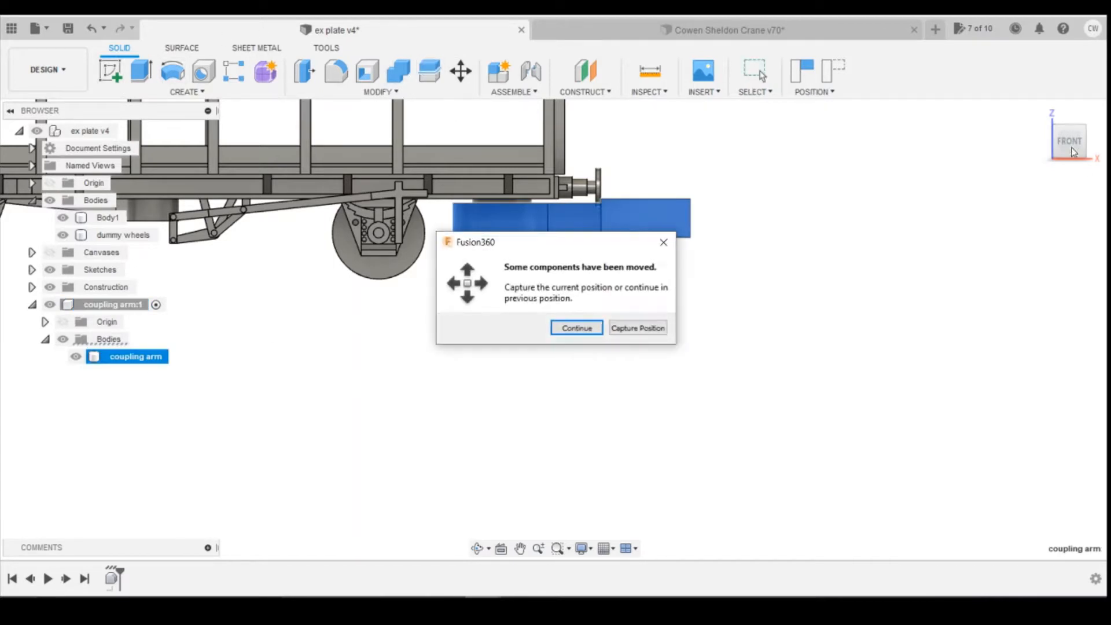
click(638, 328)
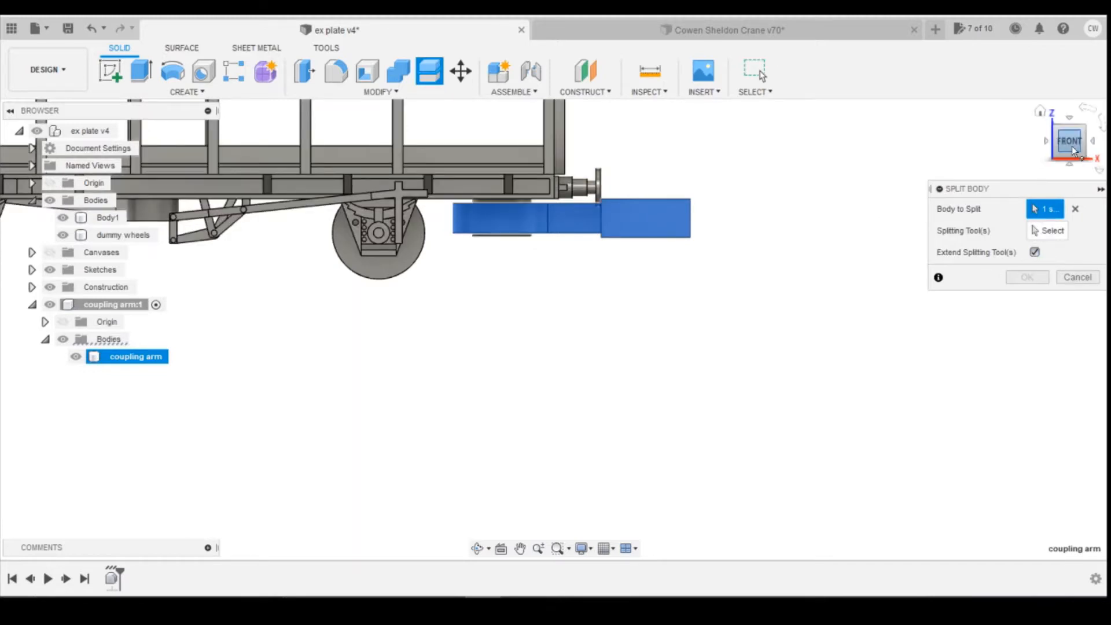
drag(1069, 146, 1074, 149)
click(1052, 236)
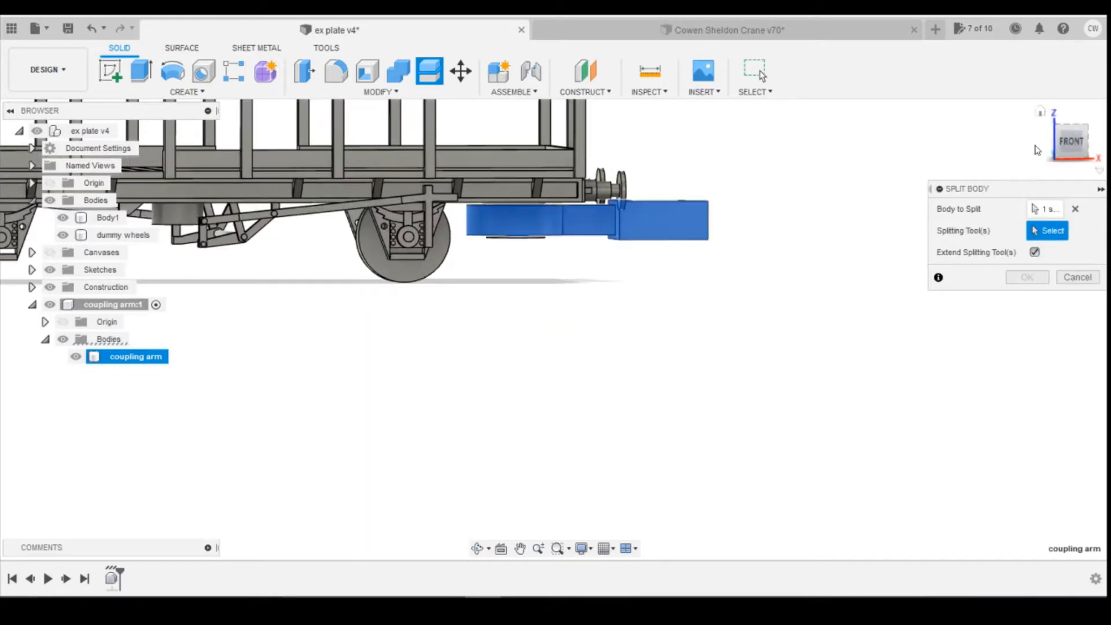
click(1068, 150)
scroll(639, 219, up, 3)
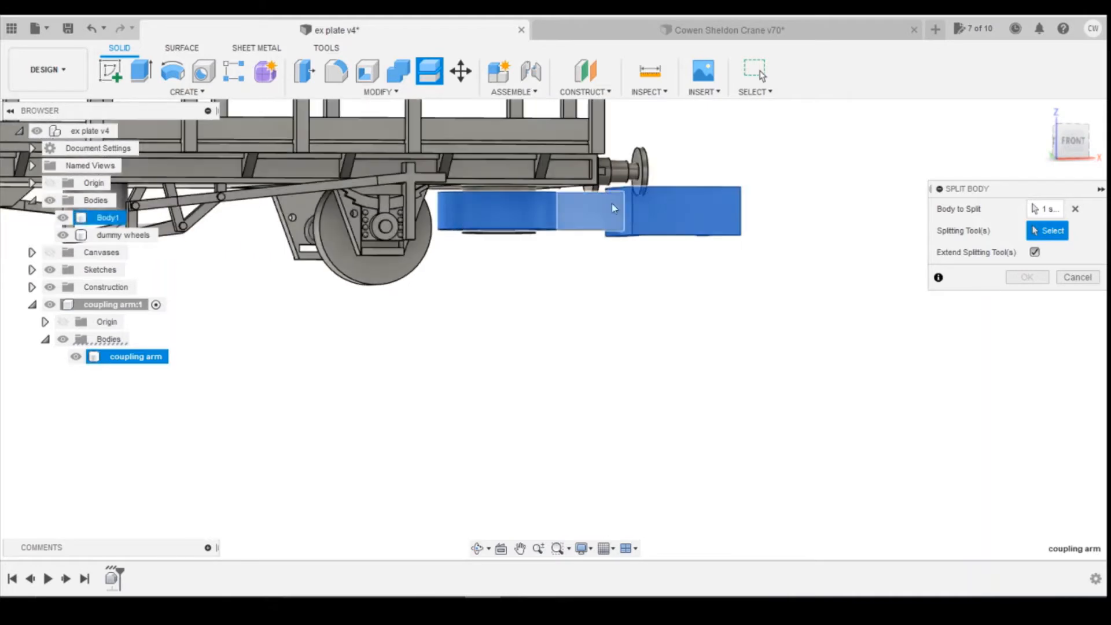
scroll(637, 216, up, 2)
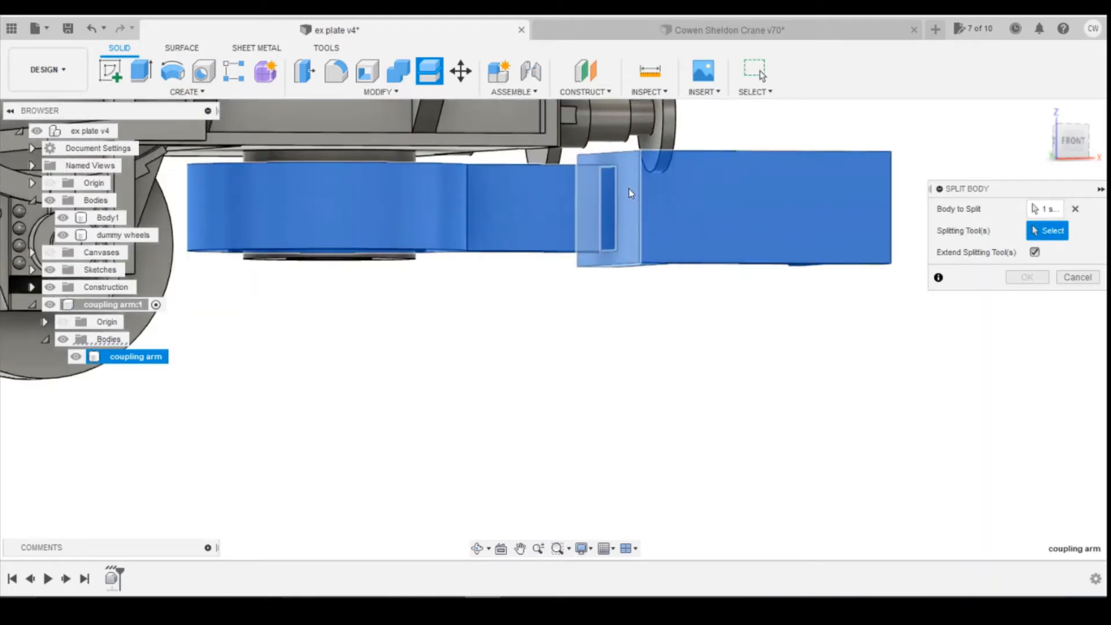
click(631, 193)
click(1021, 278)
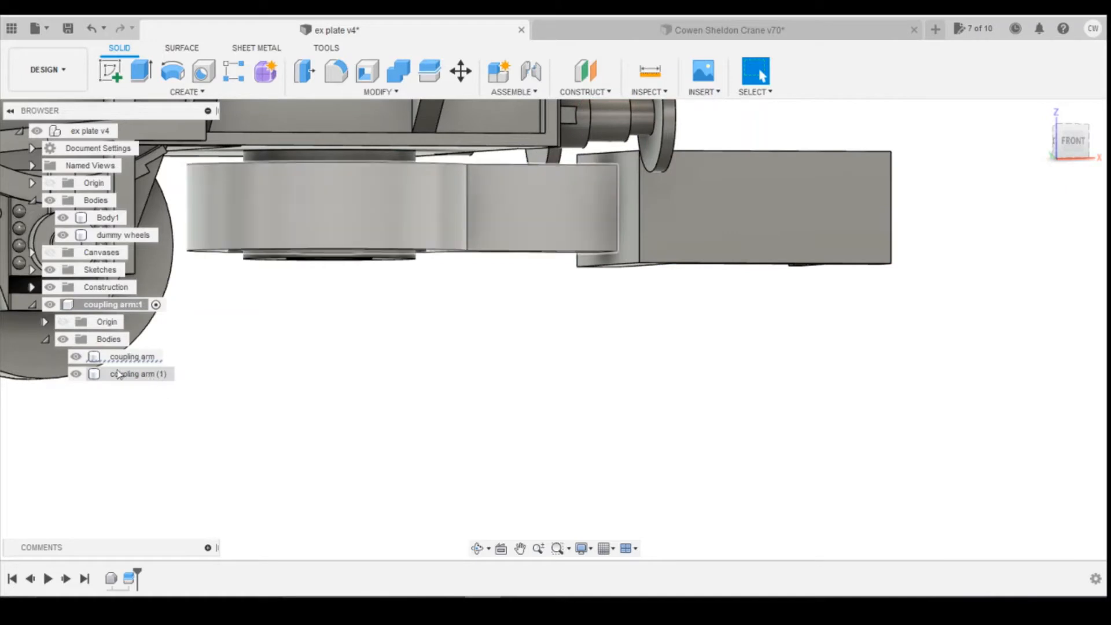
Step: Hide the separated hook body and cut the arm's end face back with a -0.75 mm extrude
click(77, 358)
click(76, 357)
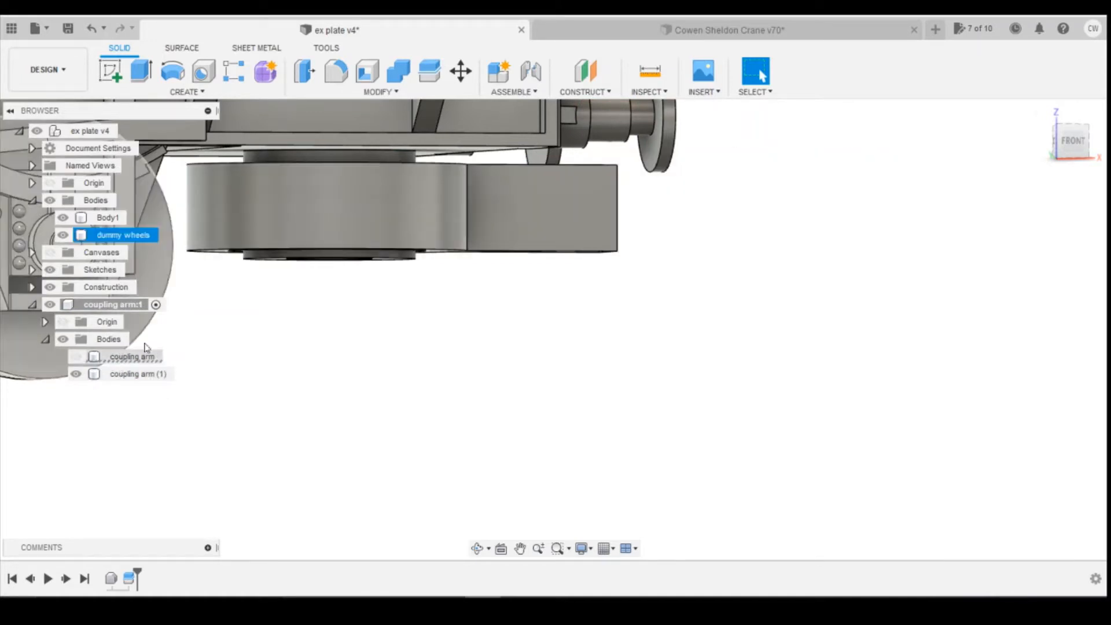
mouse_move(554, 329)
shift+middle_down()
mouse_move(503, 325)
mouse_move(635, 313)
shift+middle_up()
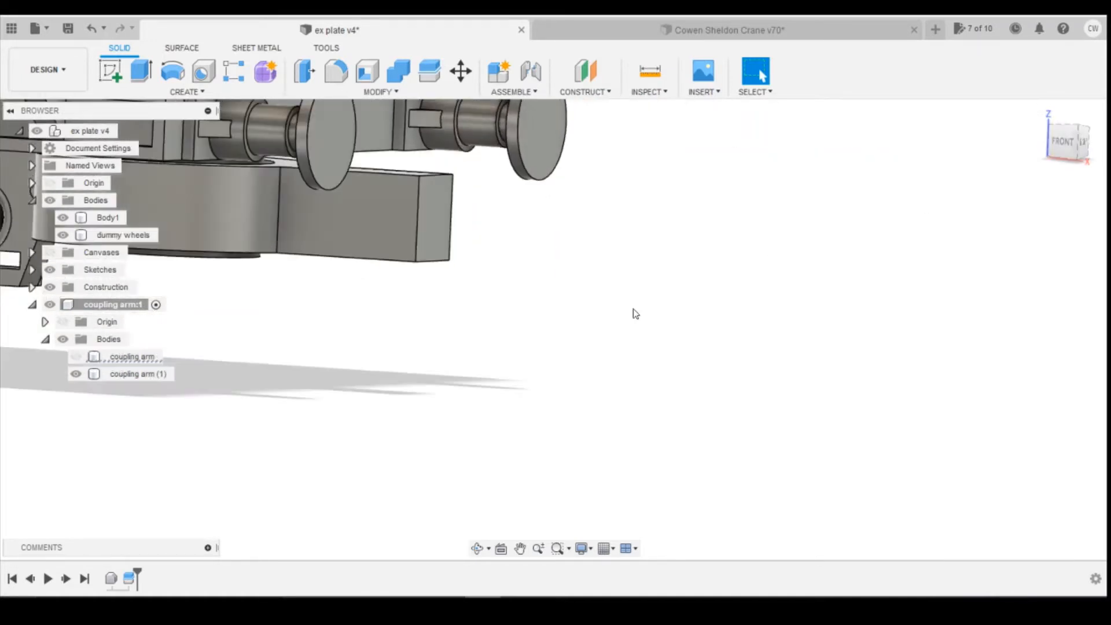
click(439, 224)
right_click(438, 223)
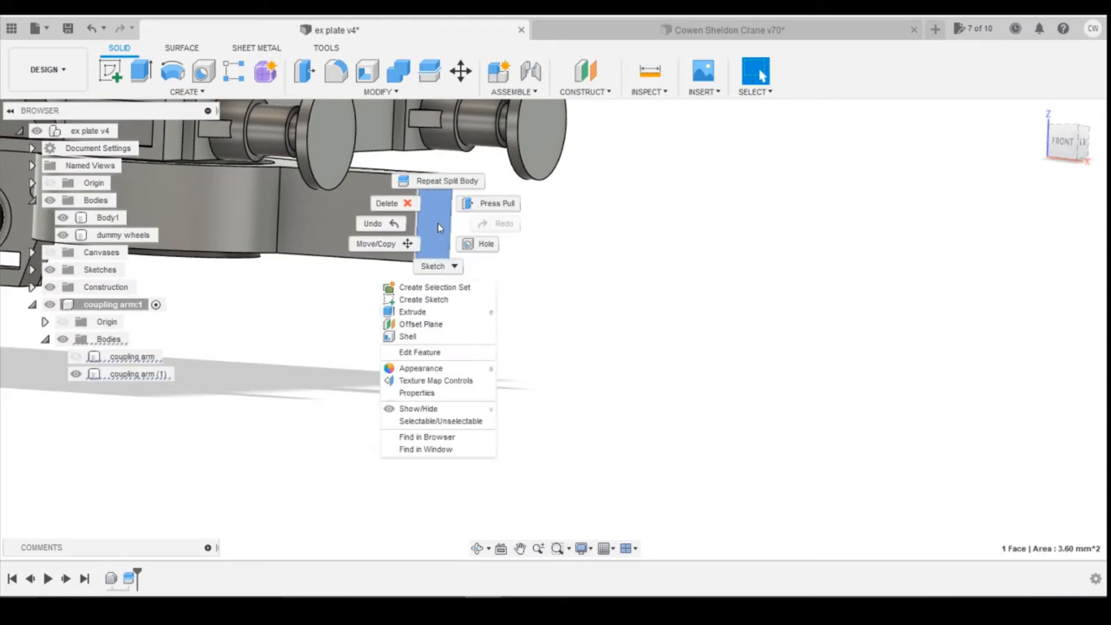
click(425, 312)
key(e)
click(1067, 151)
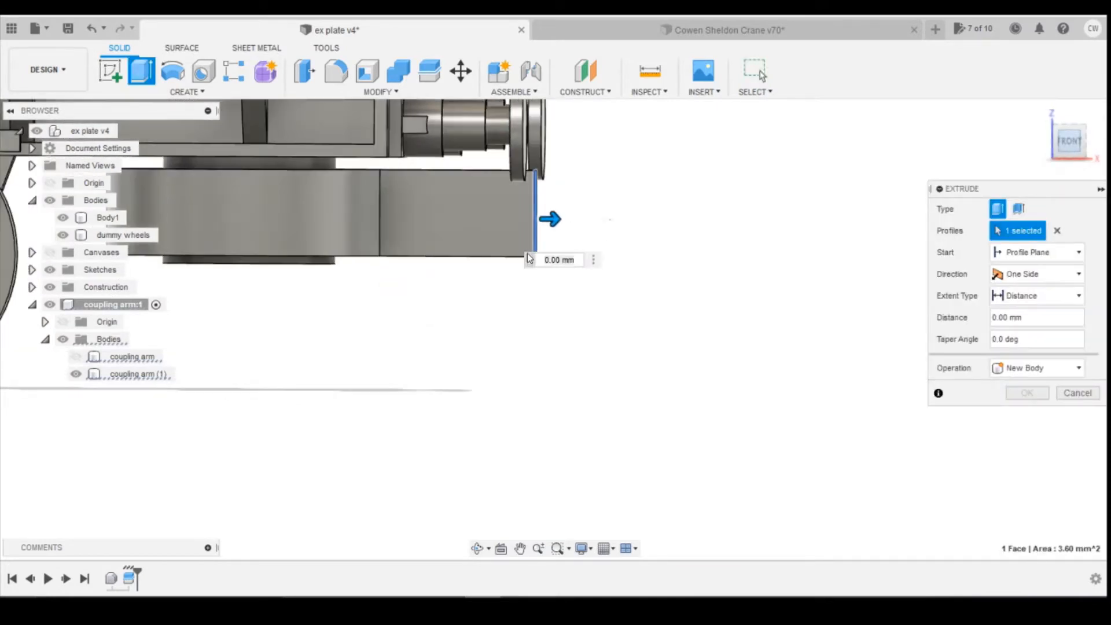
drag(559, 220, 521, 222)
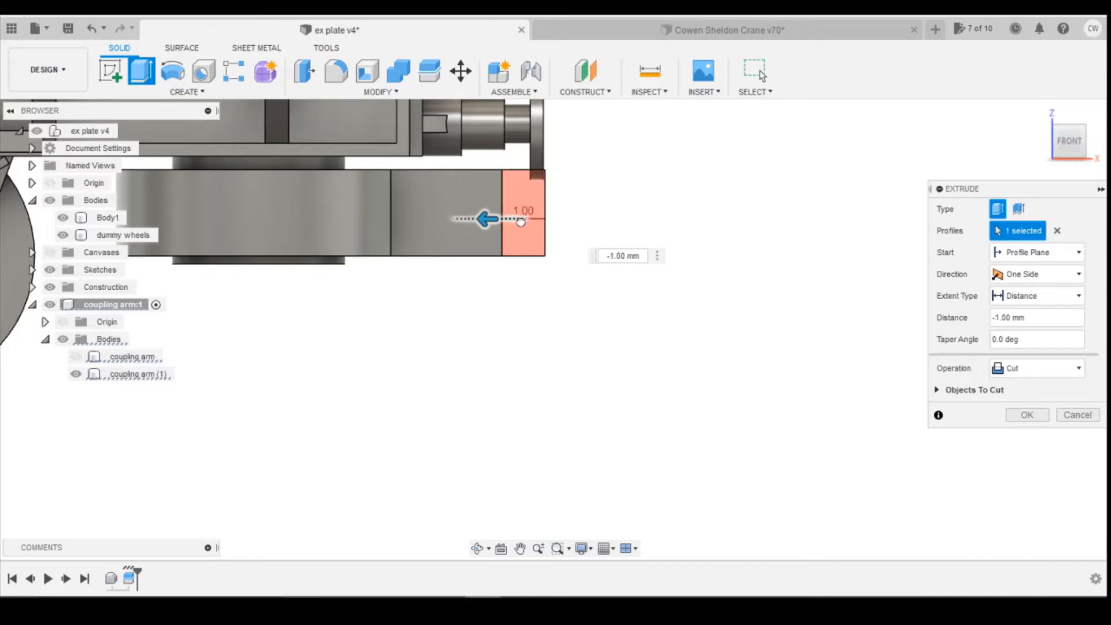
text(0.75)
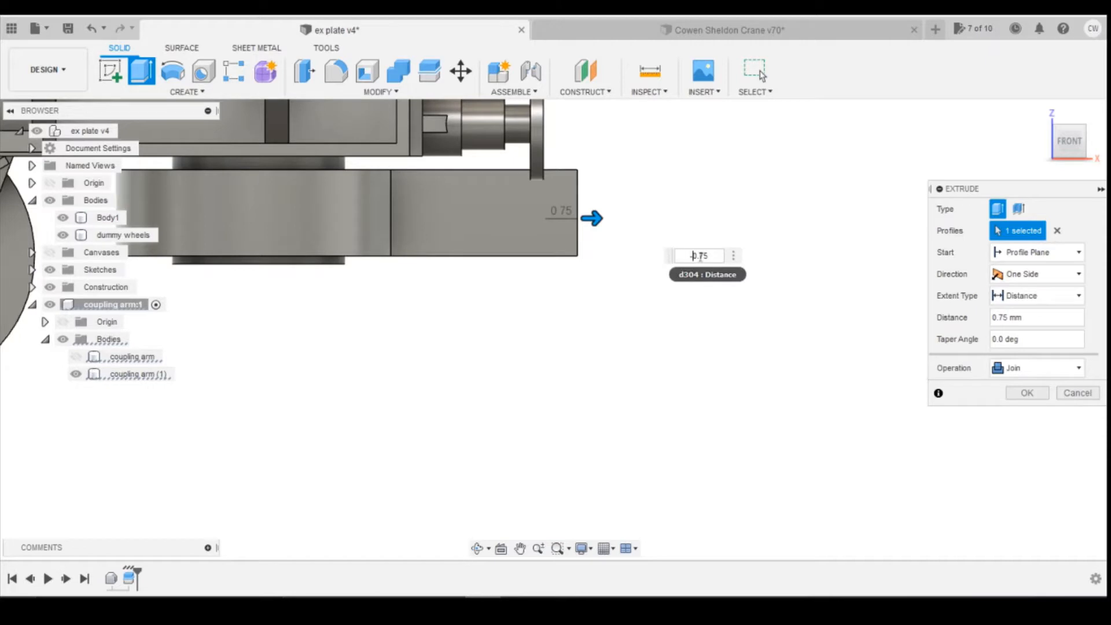
text(-)
key(Return)
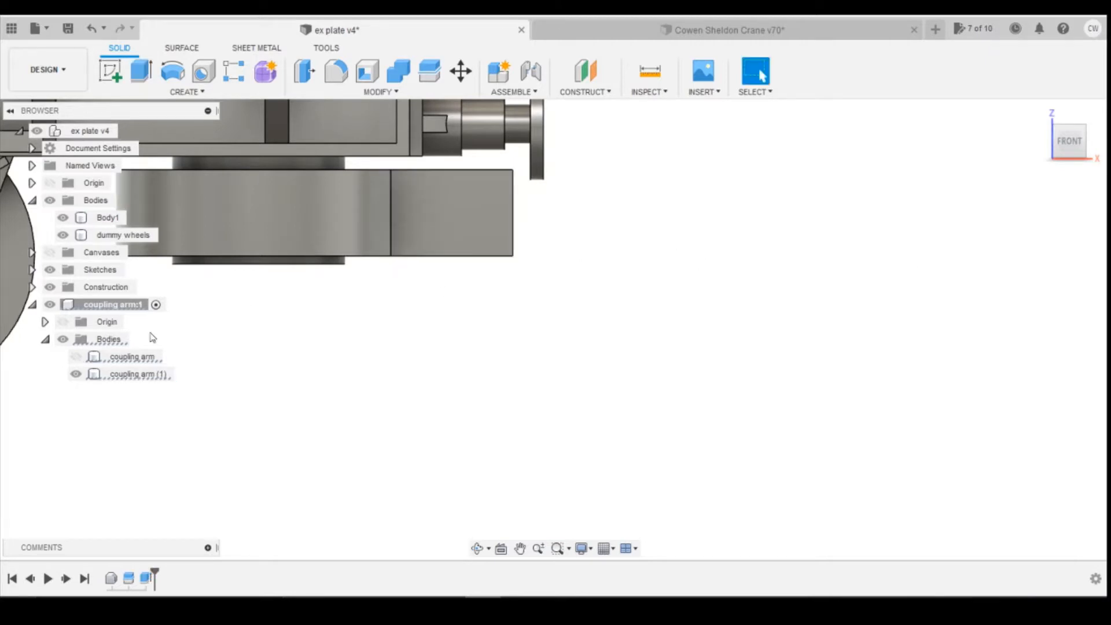
Step: Show the hook body again and move it -0.75 mm in X against the arm's end
click(76, 356)
click(612, 237)
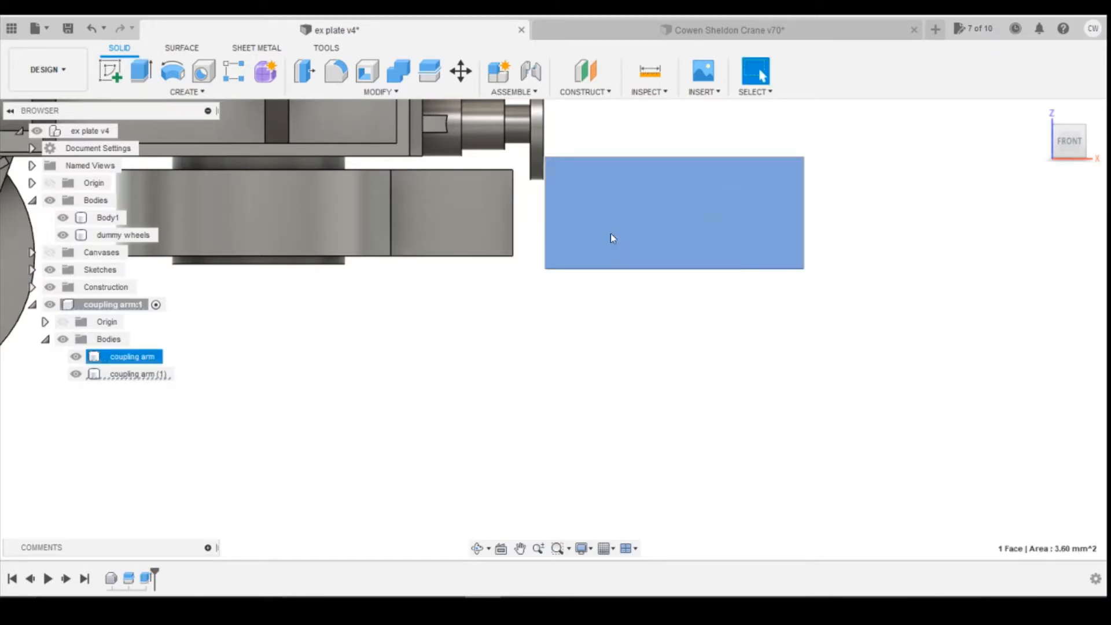
right_click(612, 237)
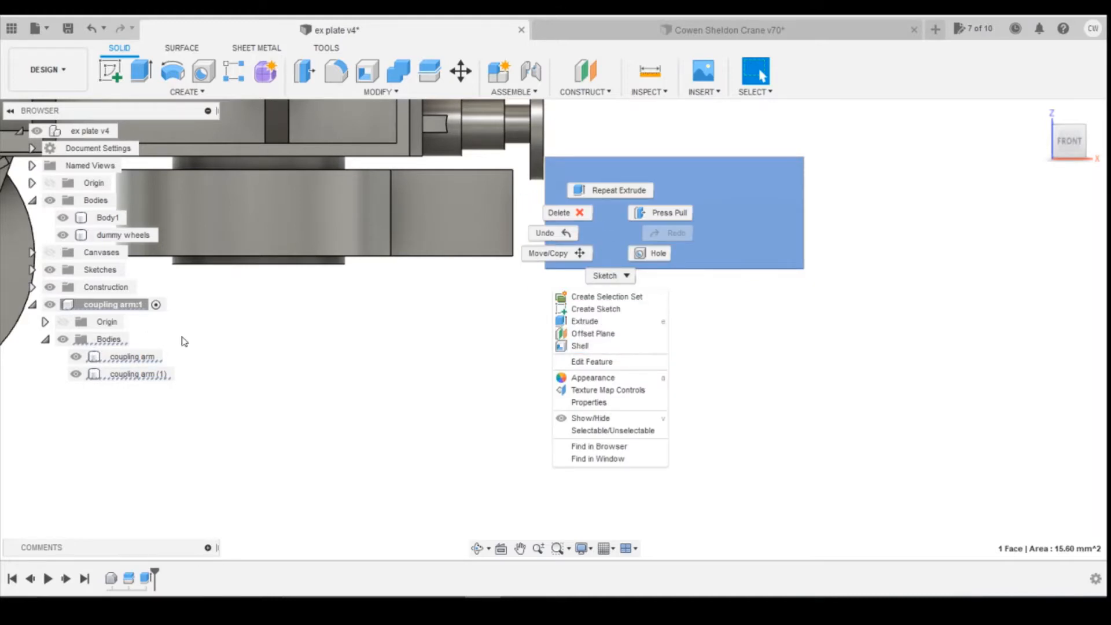
click(144, 357)
click(140, 458)
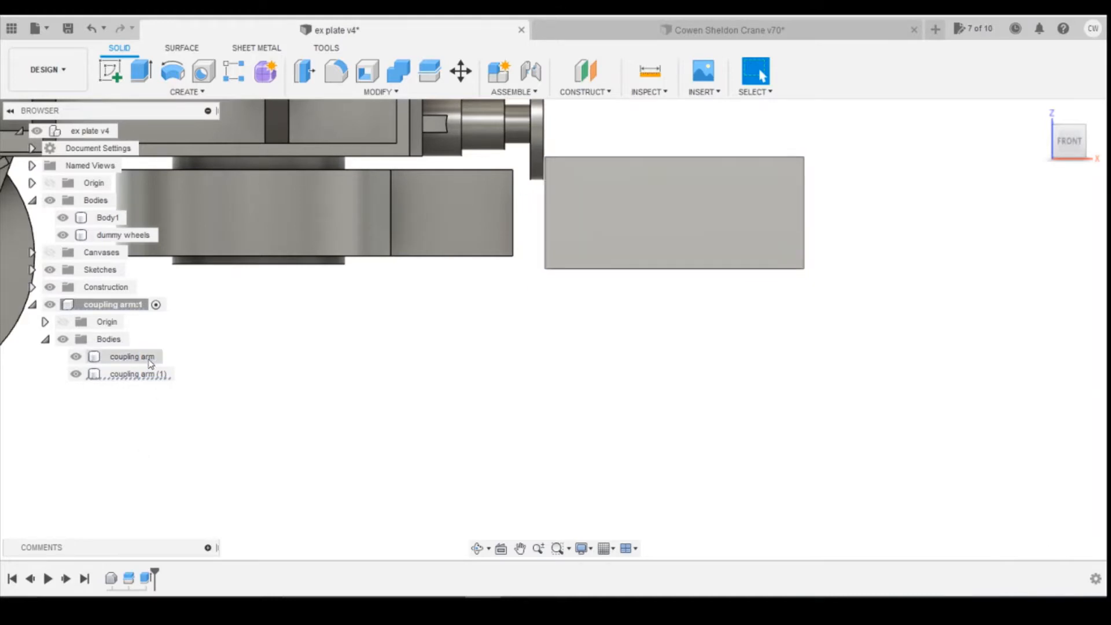
click(149, 358)
right_click(149, 358)
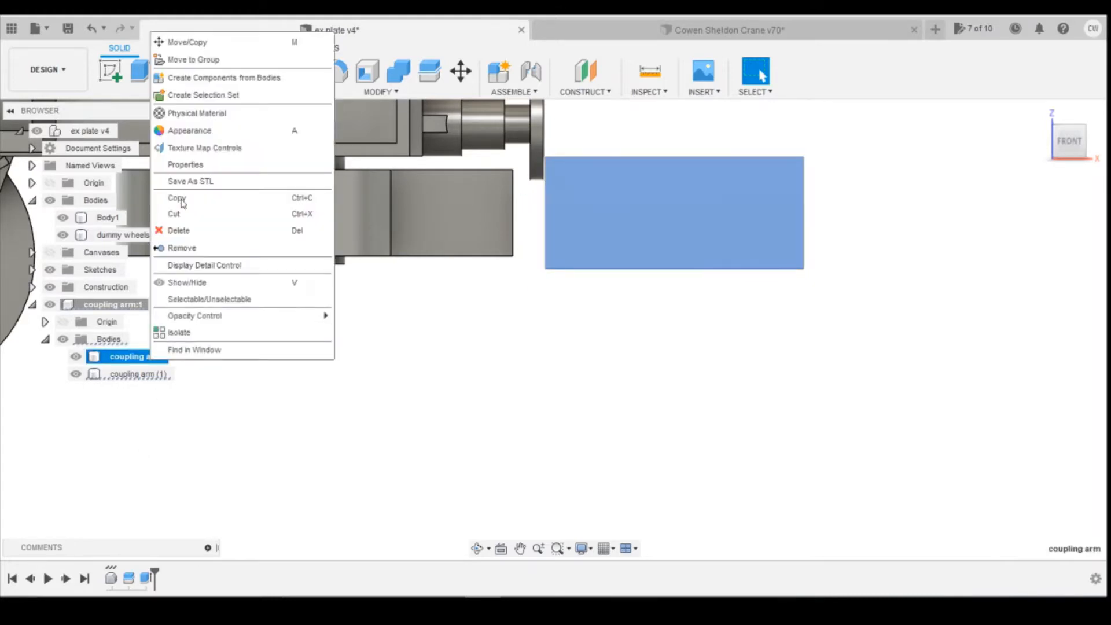
click(235, 43)
drag(587, 271, 562, 272)
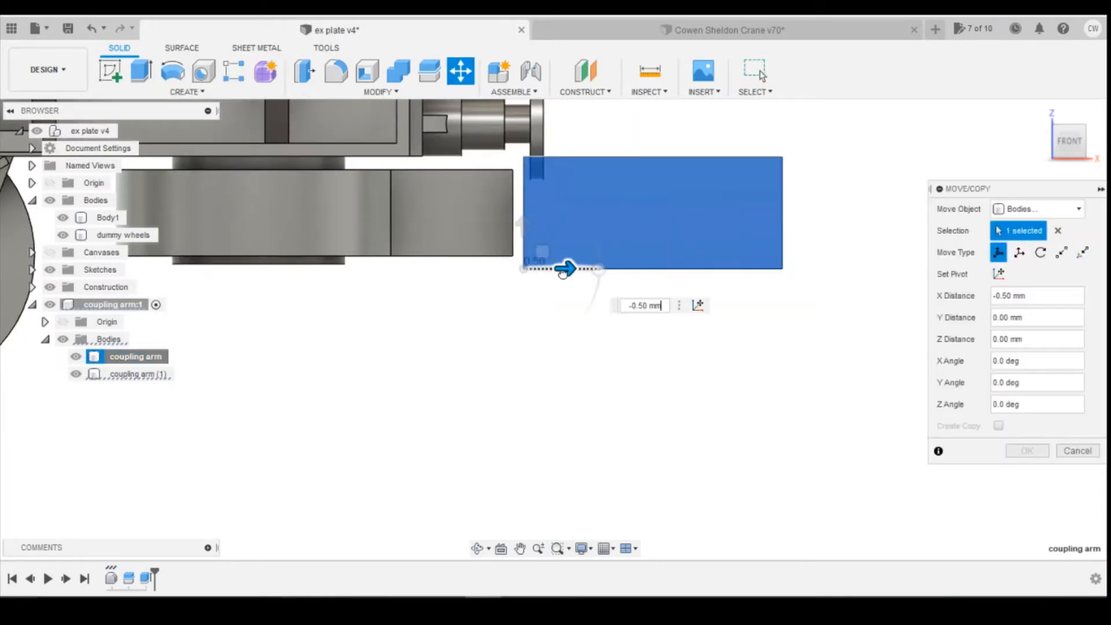
drag(639, 306, 721, 313)
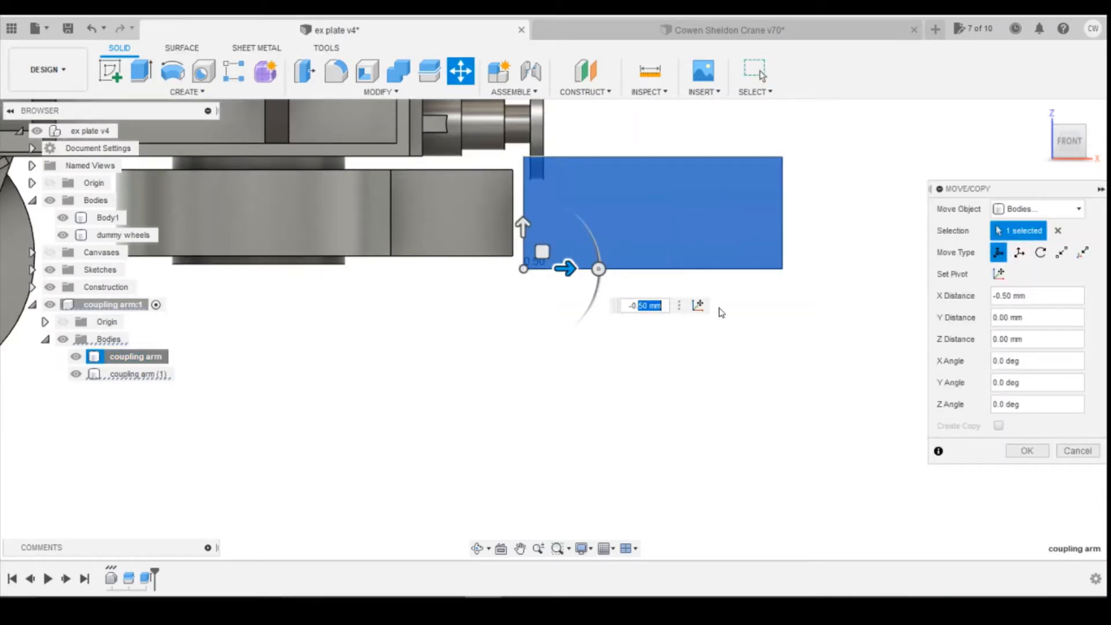
text(75)
key(Return)
key(Return)
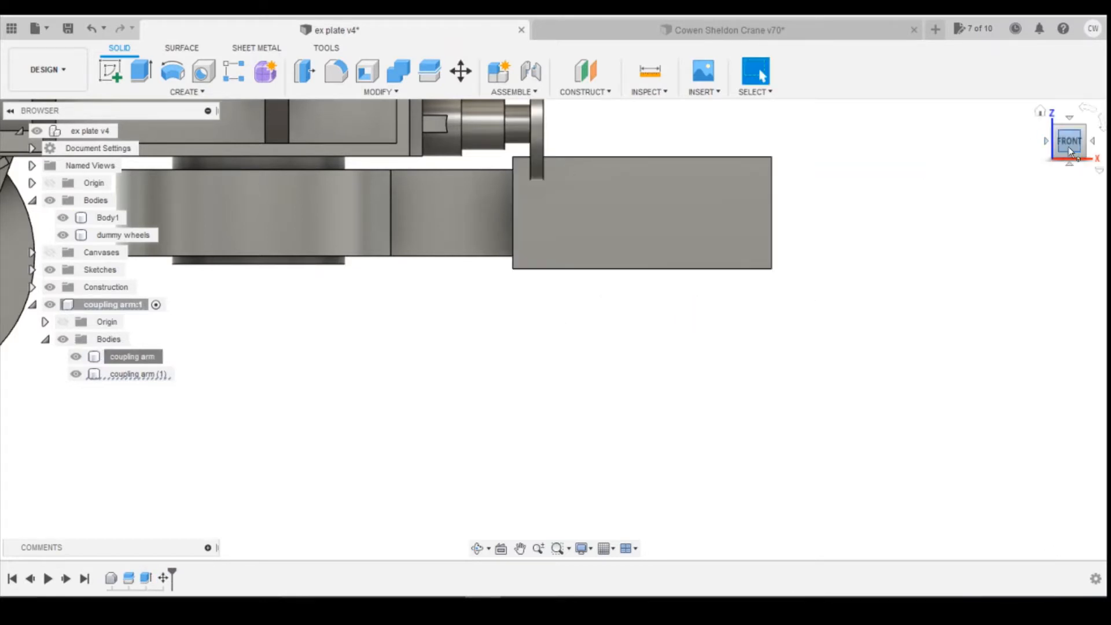
Step: Combine the arm and hook bodies with Join, using the arm as target and the hook as tool body
shift+middle_drag(602, 206, 595, 242)
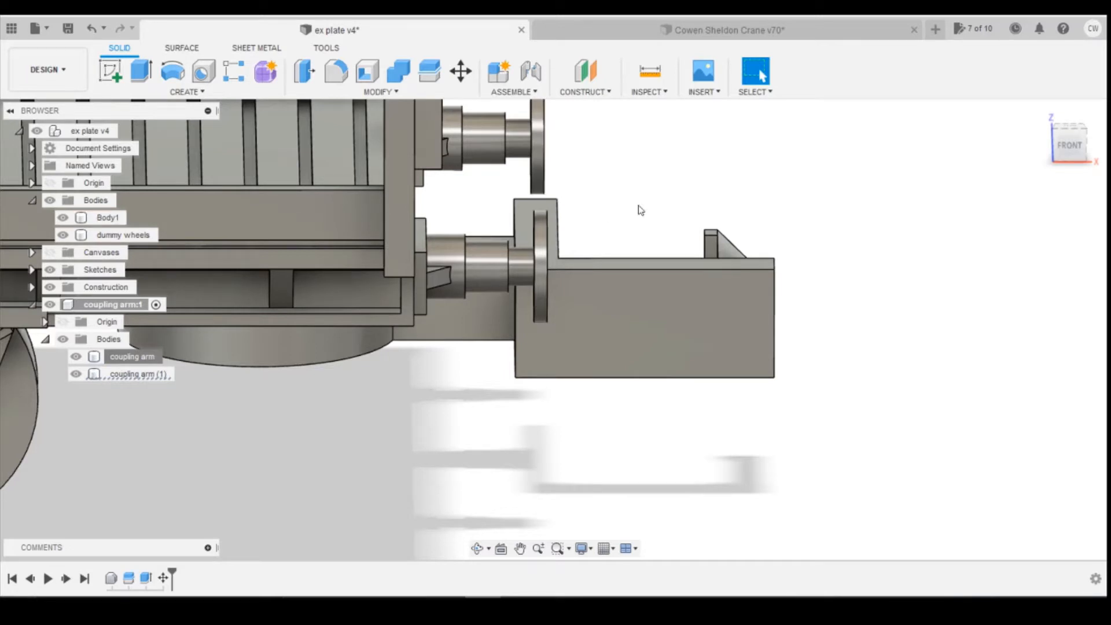
click(398, 71)
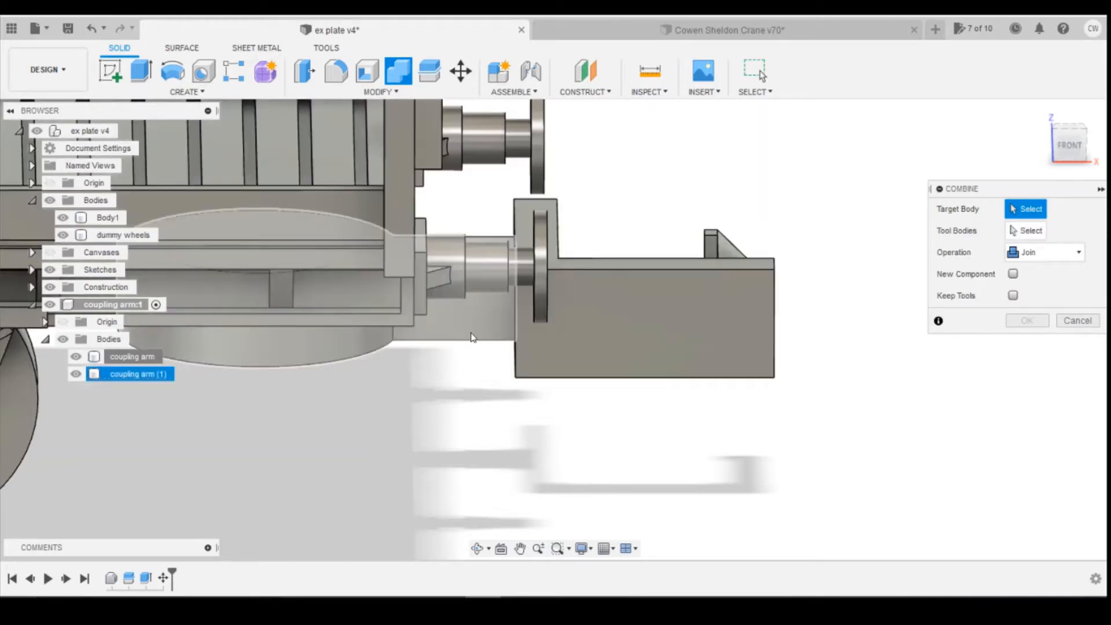
click(471, 337)
click(617, 363)
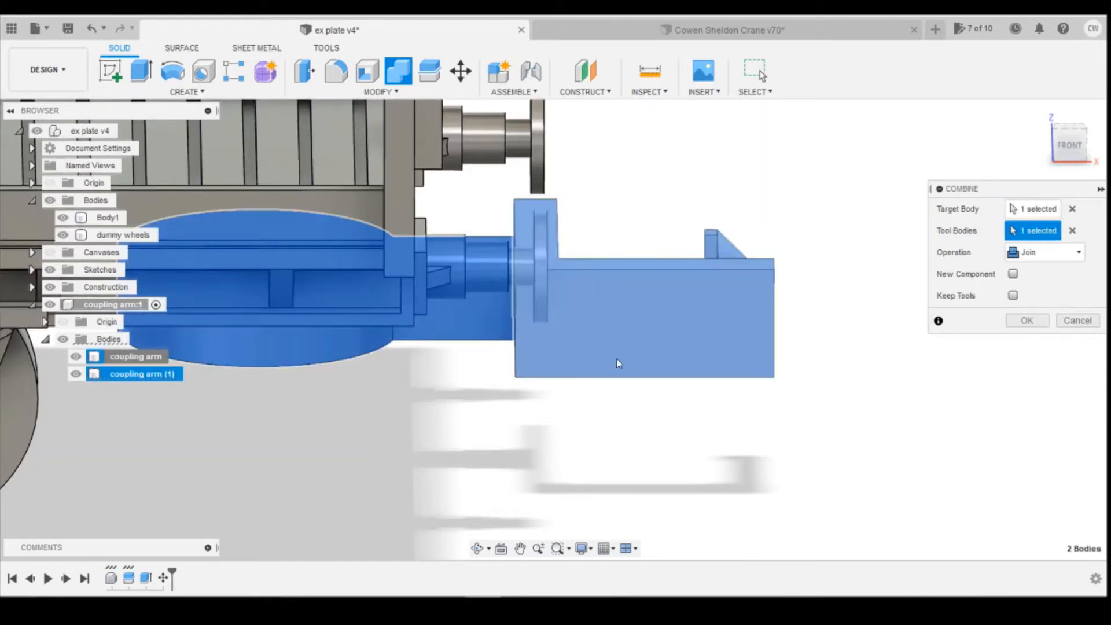
click(1027, 320)
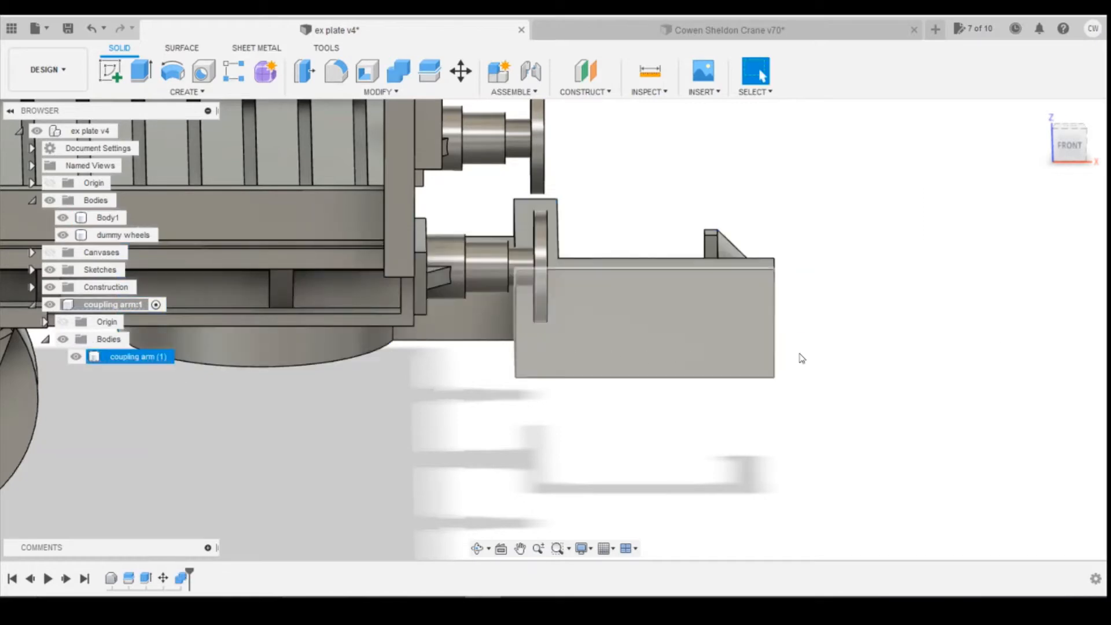
mouse_move(1078, 150)
mouse_down()
mouse_move(1065, 133)
mouse_move(1067, 150)
mouse_up()
scroll(768, 312, down, 3)
scroll(642, 244, up, 3)
scroll(642, 244, down, 5)
scroll(775, 304, down, 4)
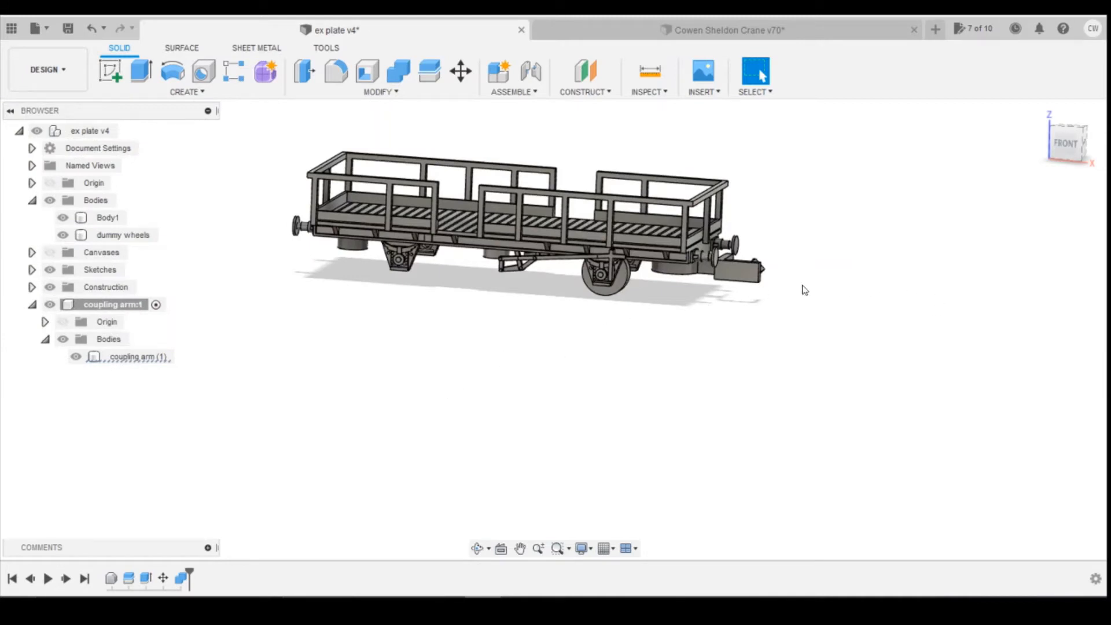
Step: Switch to the Cowen Sheldon Crane design and create a component from the runner's coupling pin body
click(762, 34)
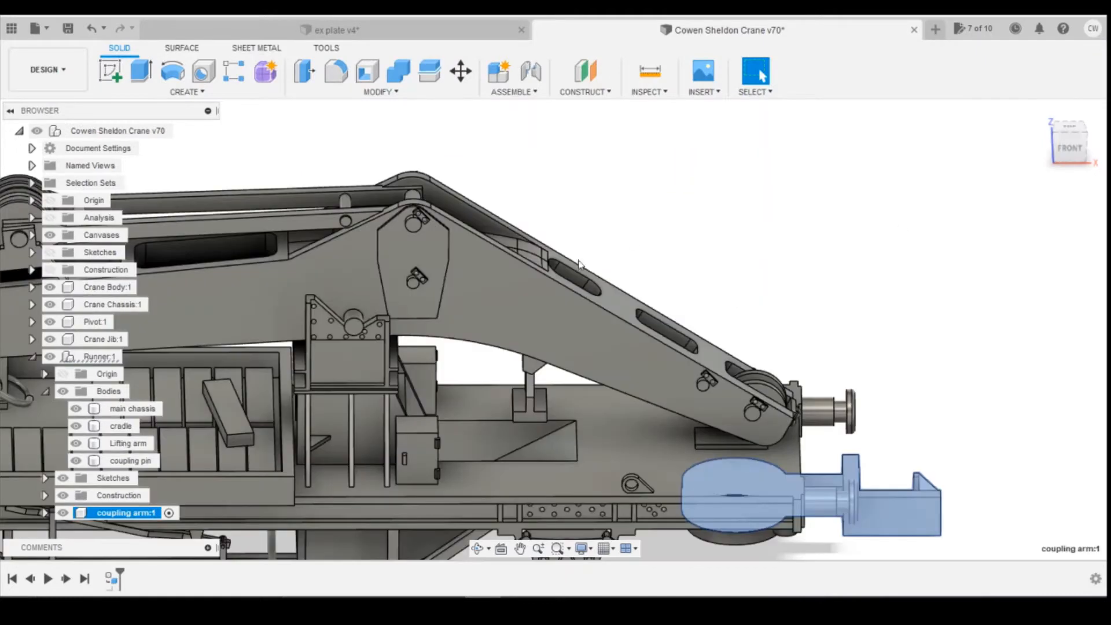
click(1071, 159)
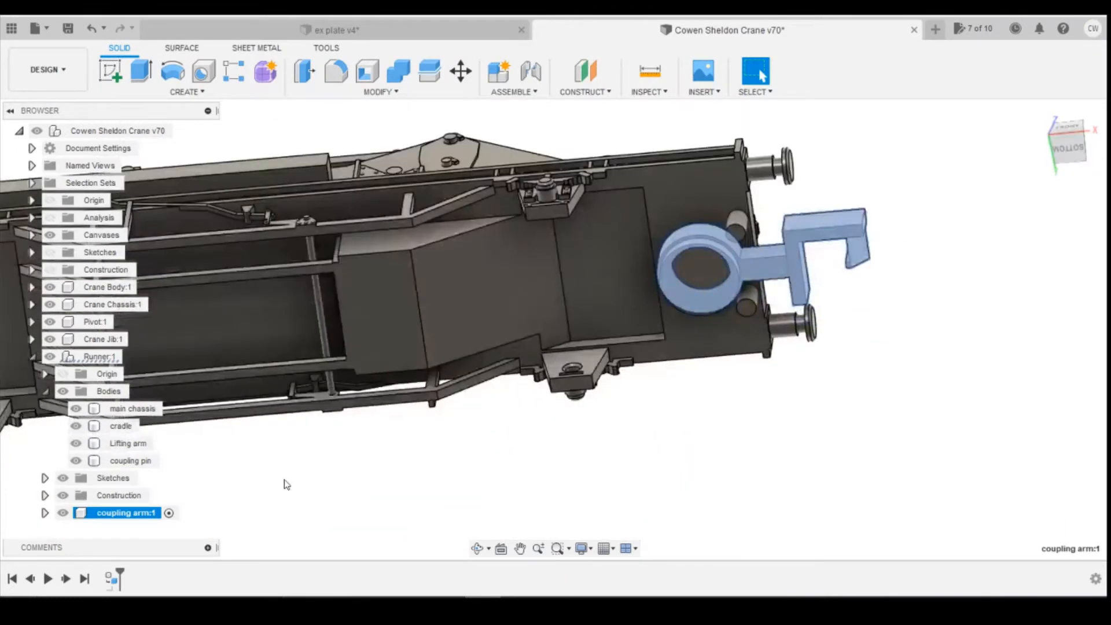
click(132, 460)
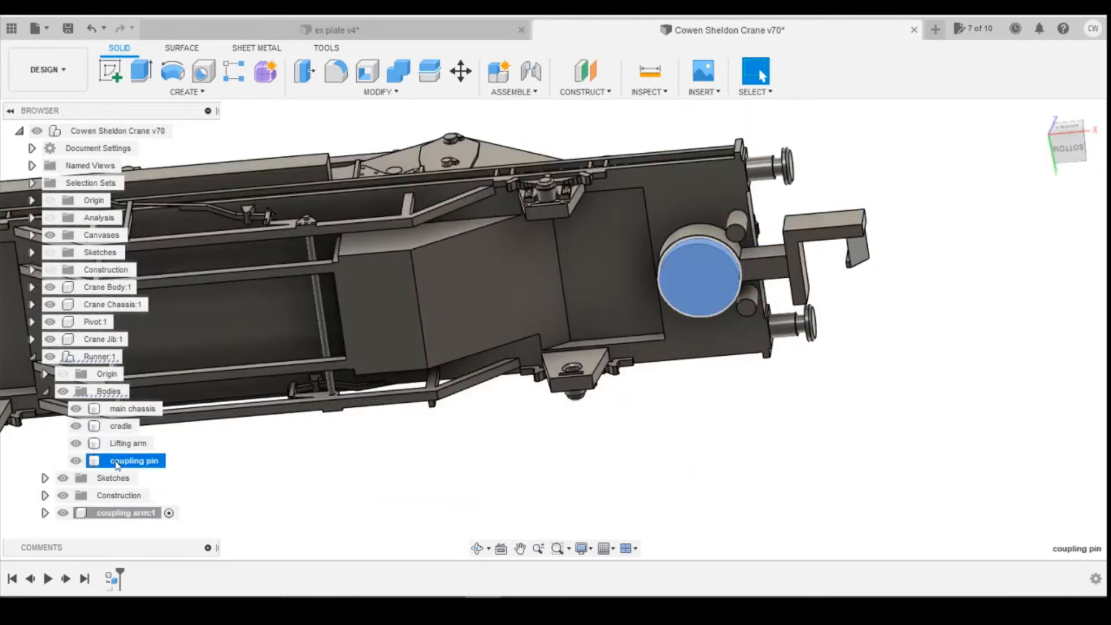
right_click(132, 457)
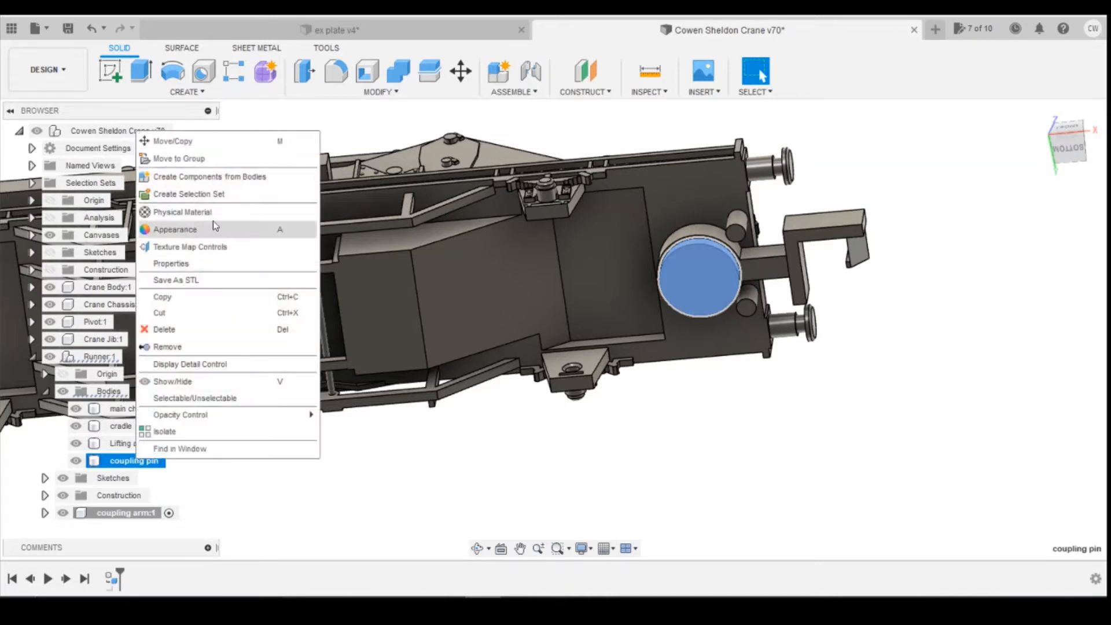
click(225, 177)
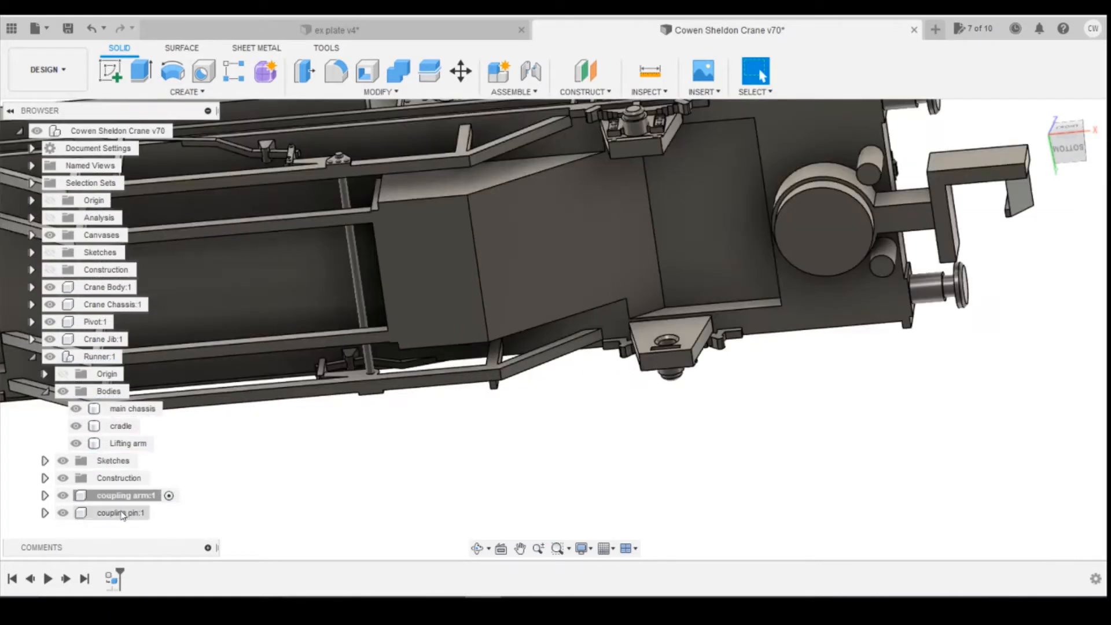
Step: Copy the runner's coupling pin component and switch to the ex plate design
click(133, 514)
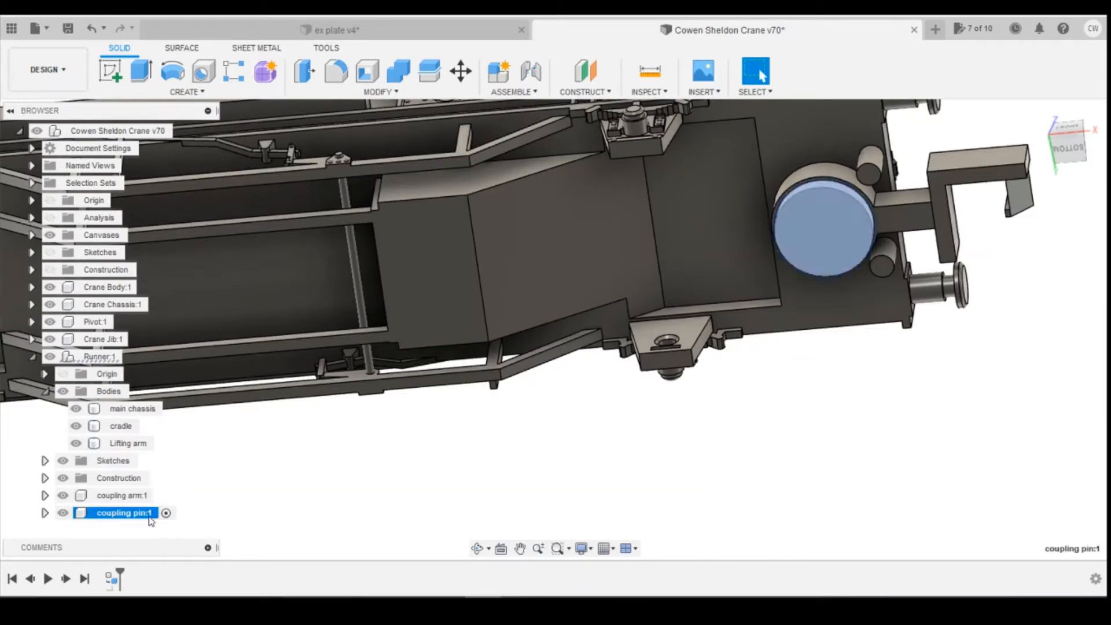
right_click(142, 513)
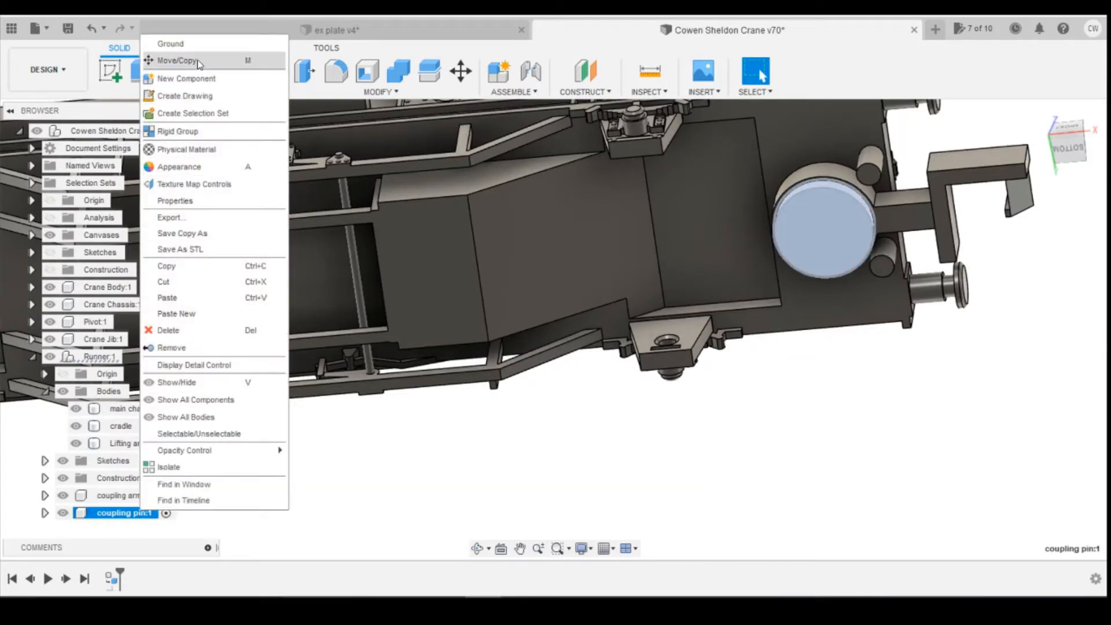
click(210, 268)
click(336, 30)
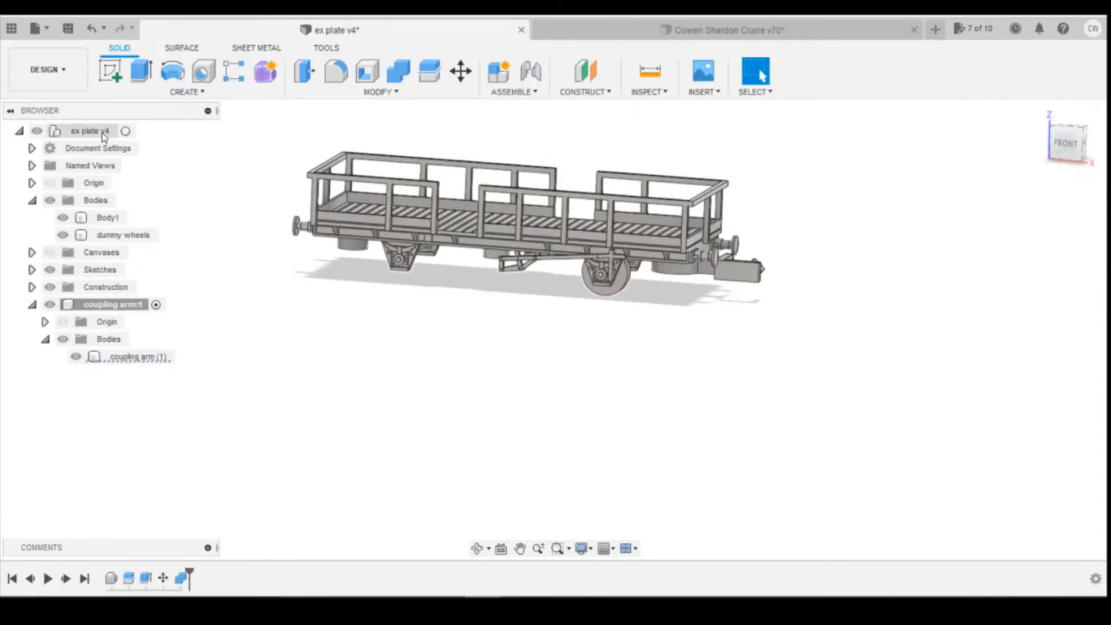
Step: Activate the top-level ex plate component and paste the copied coupling pin into it
right_click(102, 133)
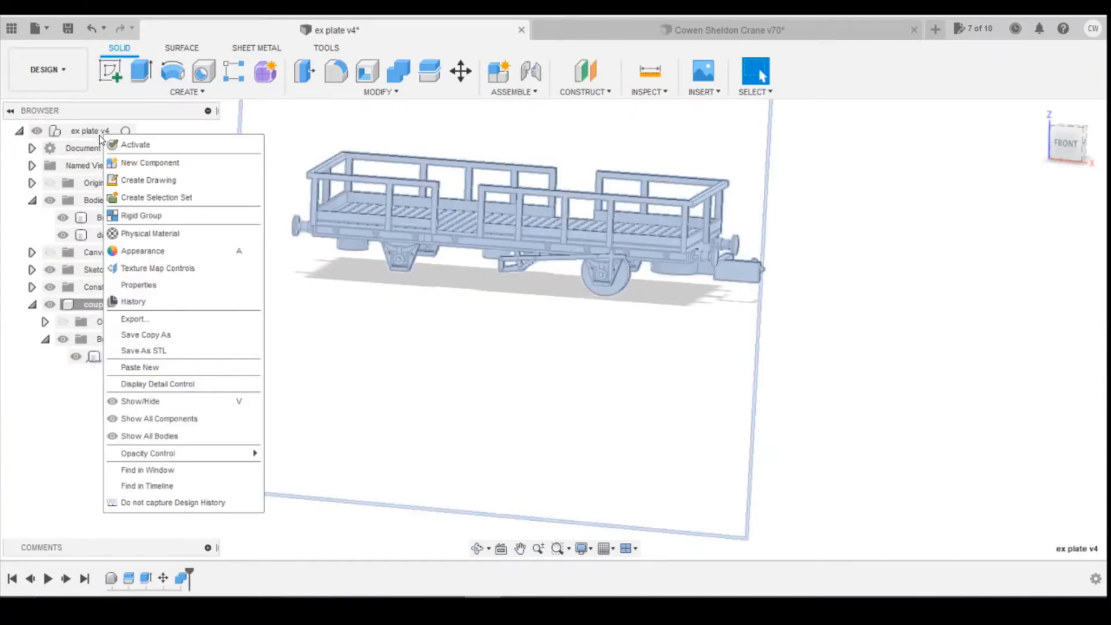
click(127, 130)
click(127, 130)
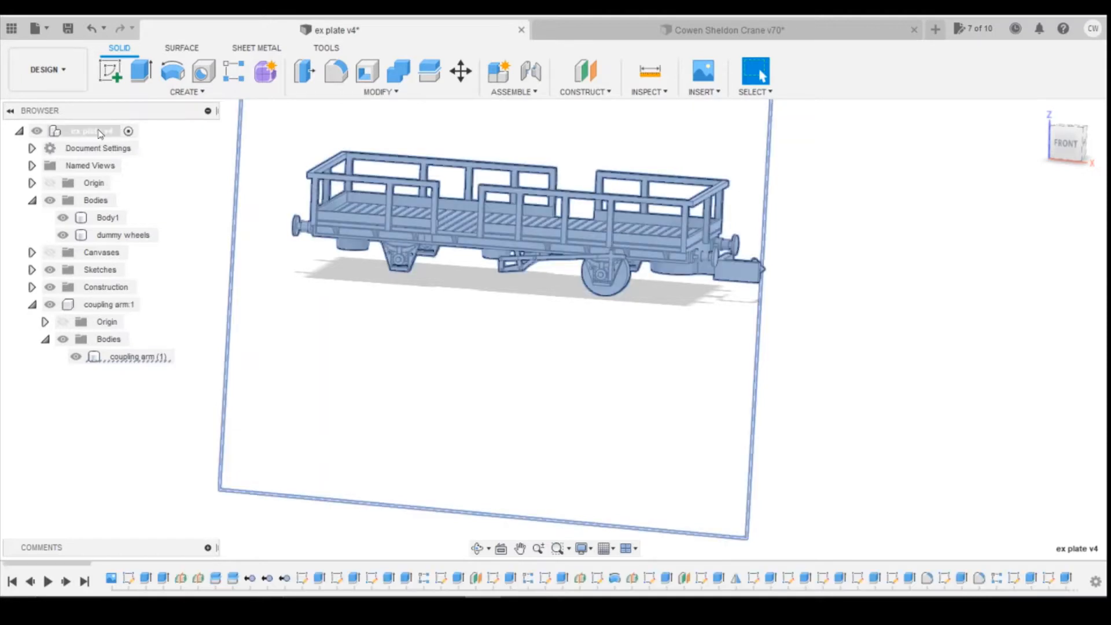
right_click(101, 132)
click(166, 347)
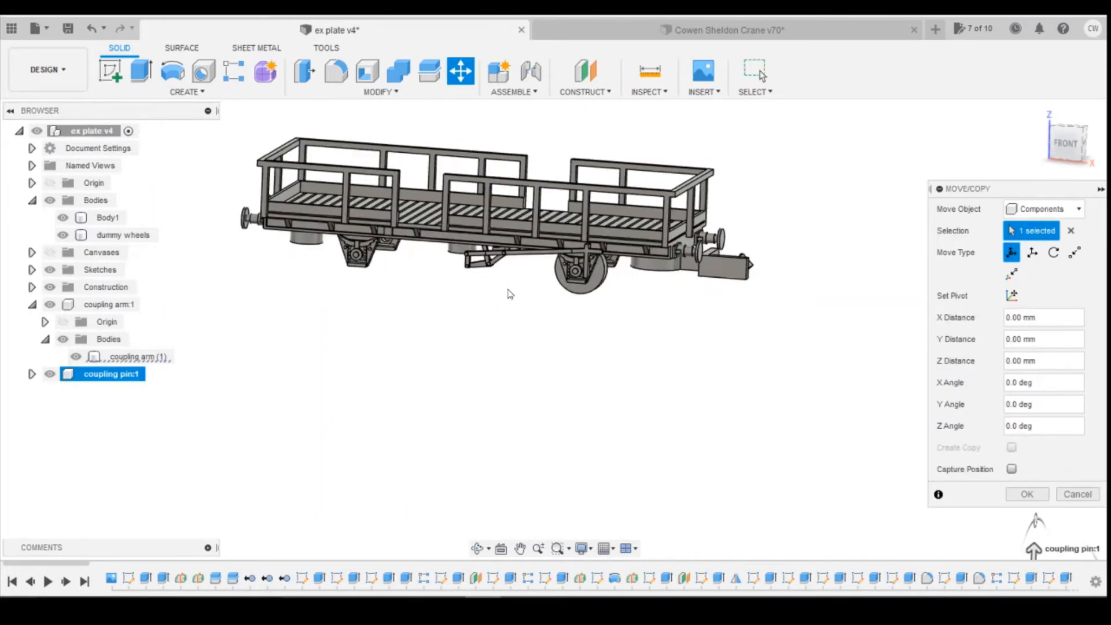
Step: Move the pasted coupling pin about -48.658 mm in X and 30.637 mm in Z, to below the wagon's coupling pivot
scroll(509, 294, down, 5)
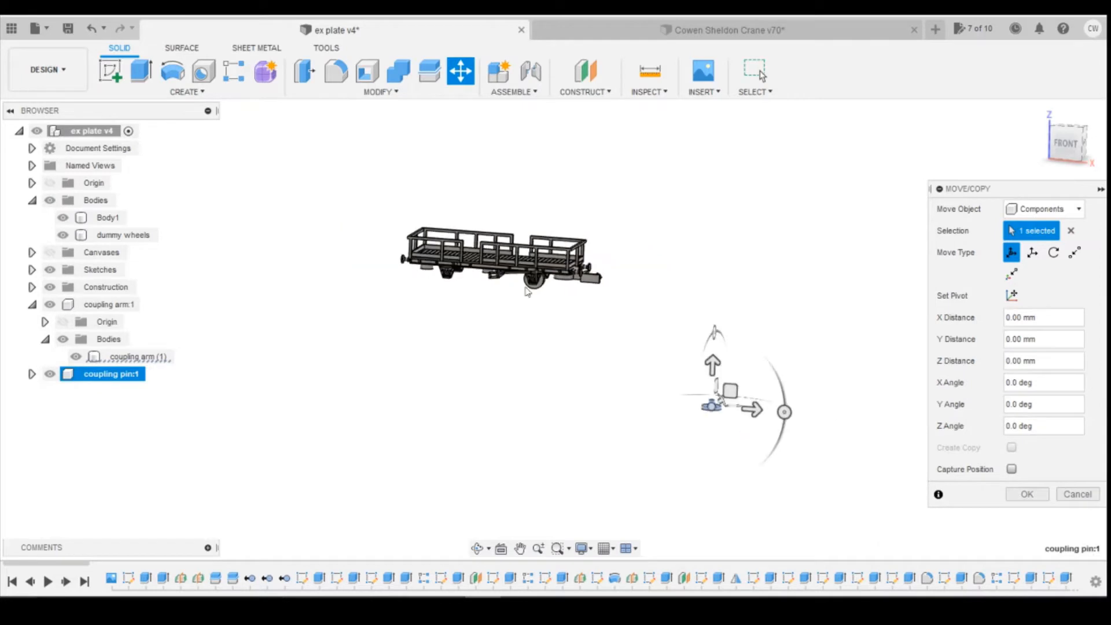
click(1065, 144)
drag(741, 376, 582, 278)
Step: Align the coupling pin with the pivot from below, shifting it about 0.204 mm in X and -0.916 mm in Y
drag(1068, 152, 1062, 110)
click(1064, 146)
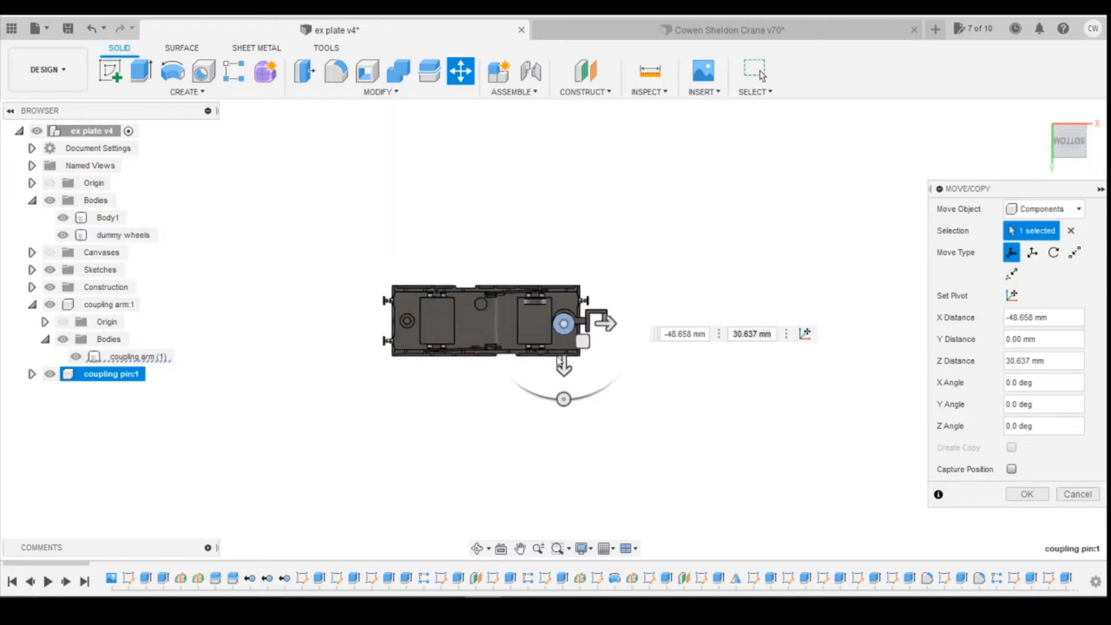
scroll(566, 349, up, 6)
drag(594, 270, 603, 259)
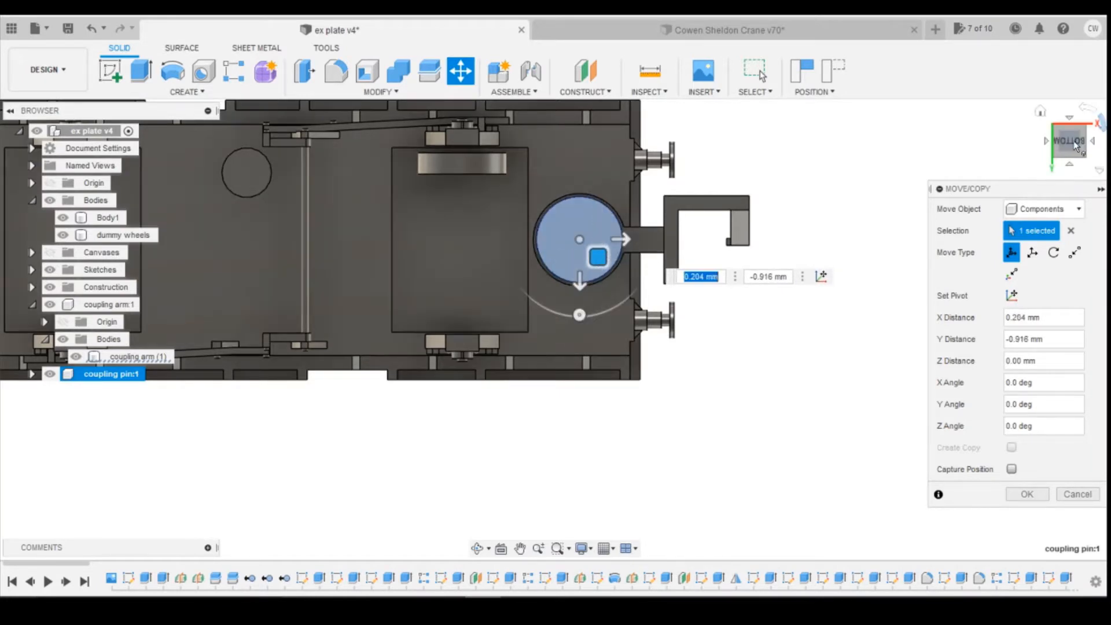
drag(1069, 143, 1067, 182)
click(1070, 136)
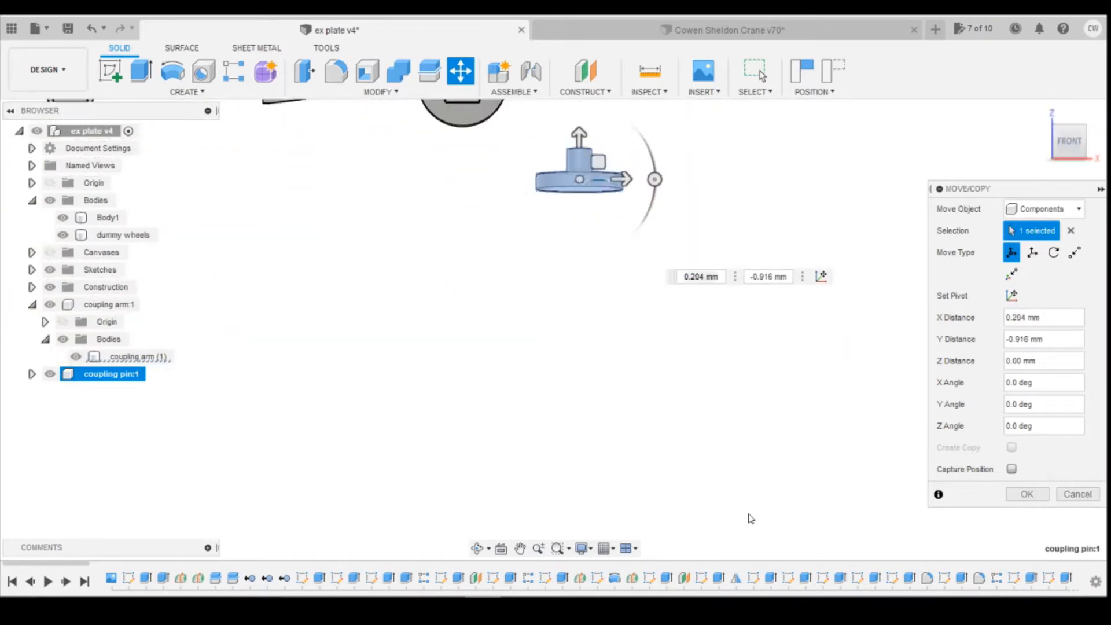
scroll(748, 517, down, 4)
scroll(701, 415, up, 3)
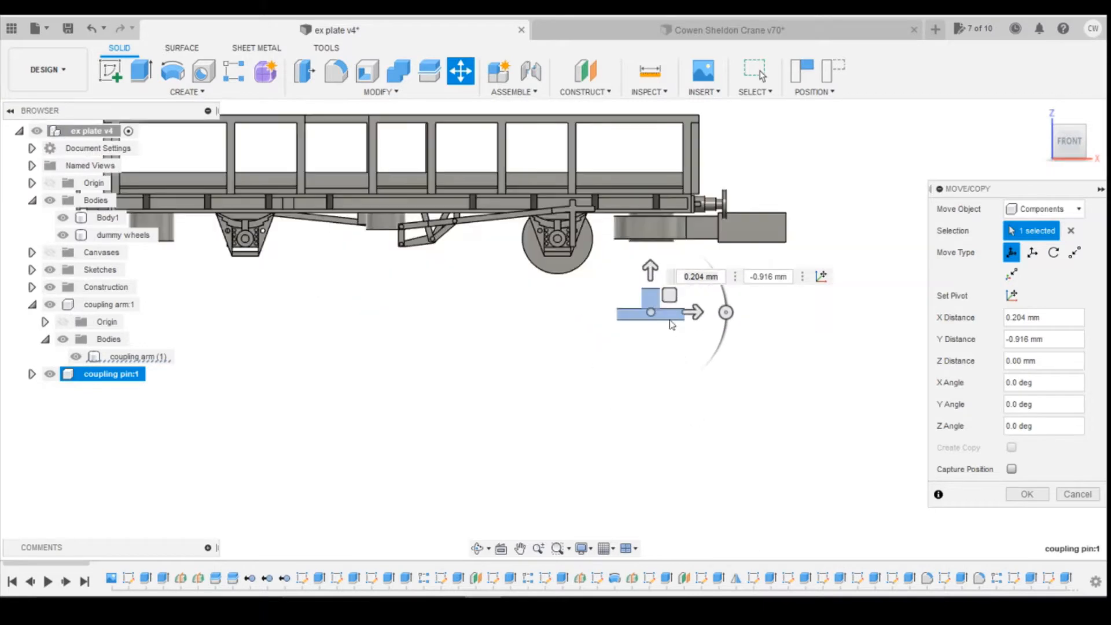
click(1027, 493)
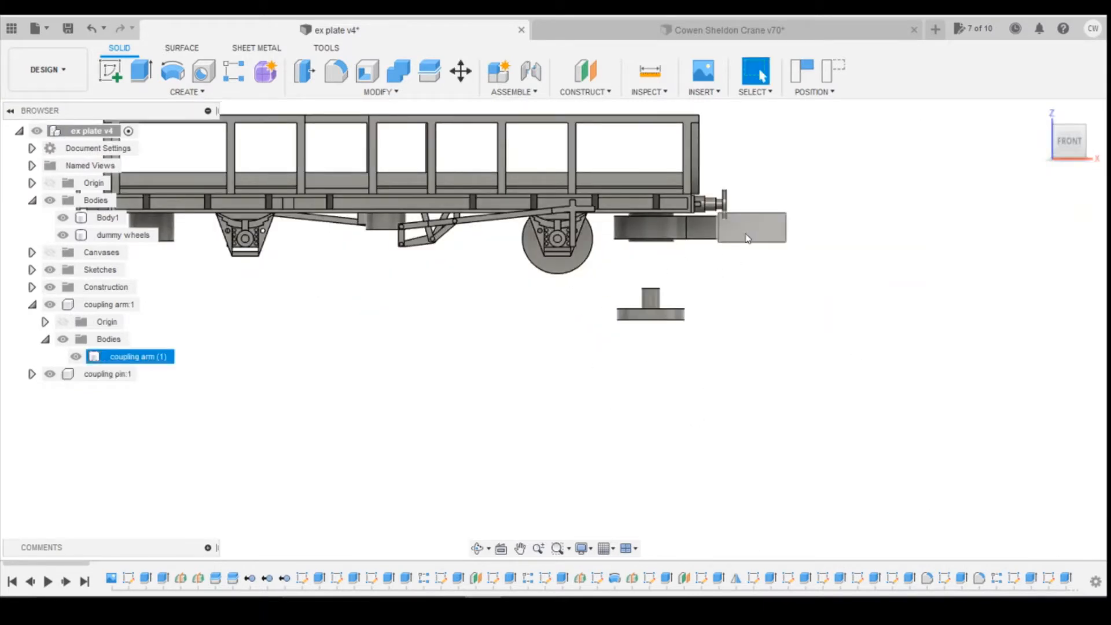
Step: Open the cable drum design from the cable drums project
scroll(887, 391, down, 1)
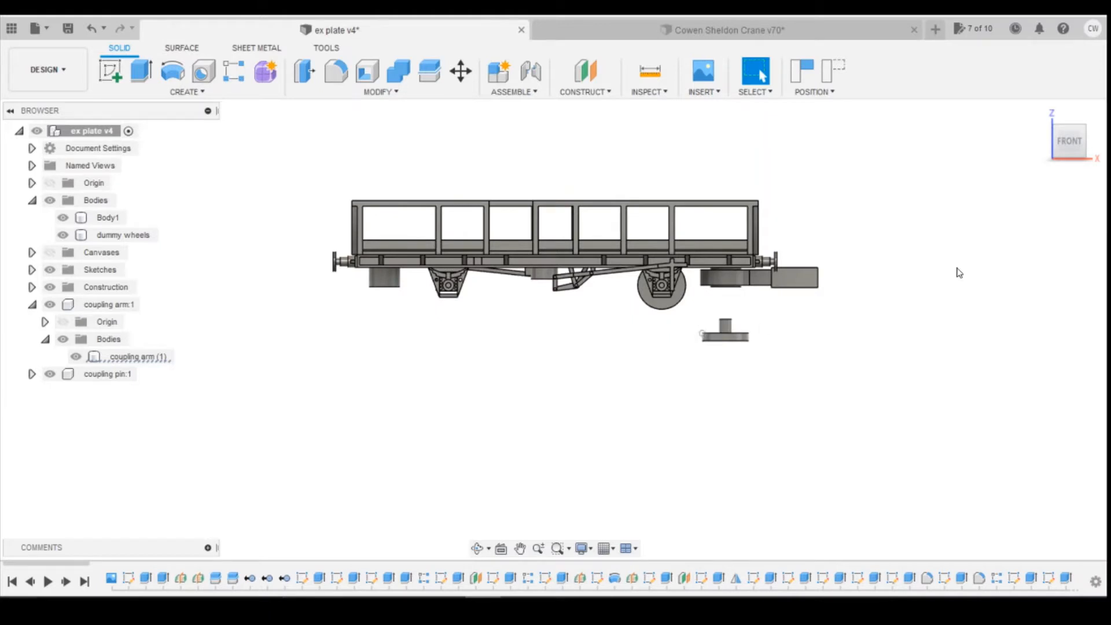
mouse_move(1074, 137)
mouse_down()
mouse_move(1046, 153)
mouse_move(1071, 169)
mouse_move(1069, 154)
mouse_up()
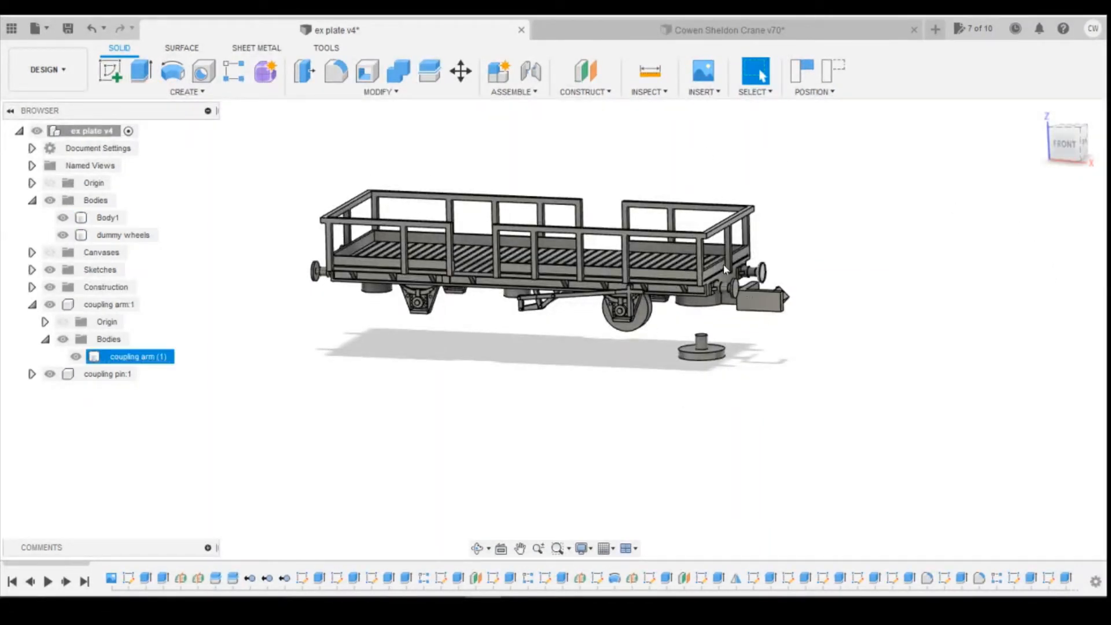
click(40, 29)
click(74, 131)
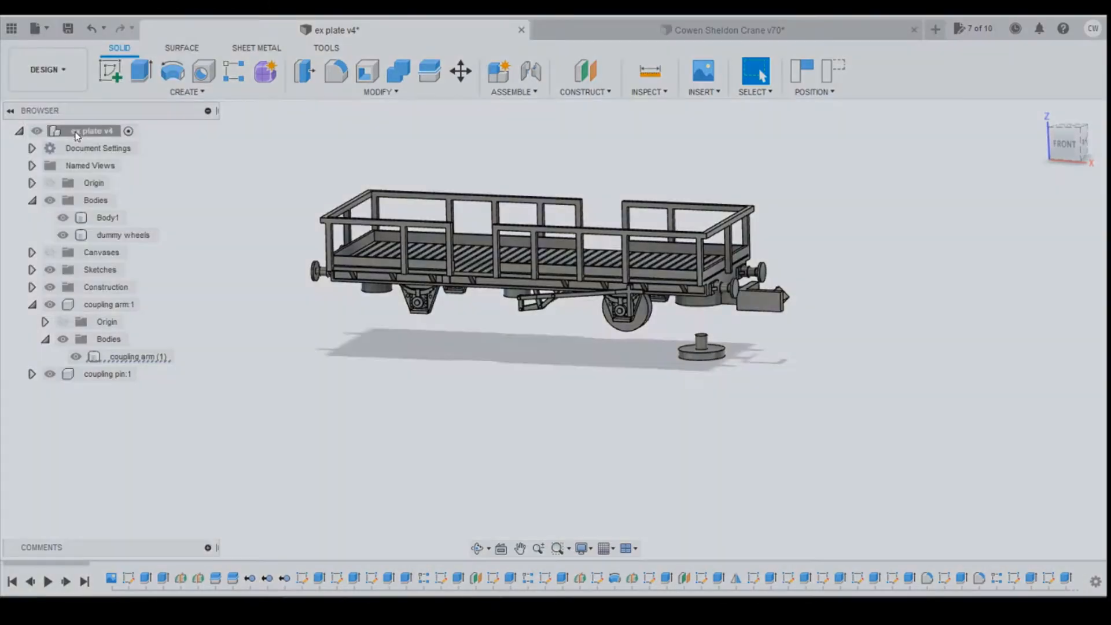
scroll(619, 290, down, 1)
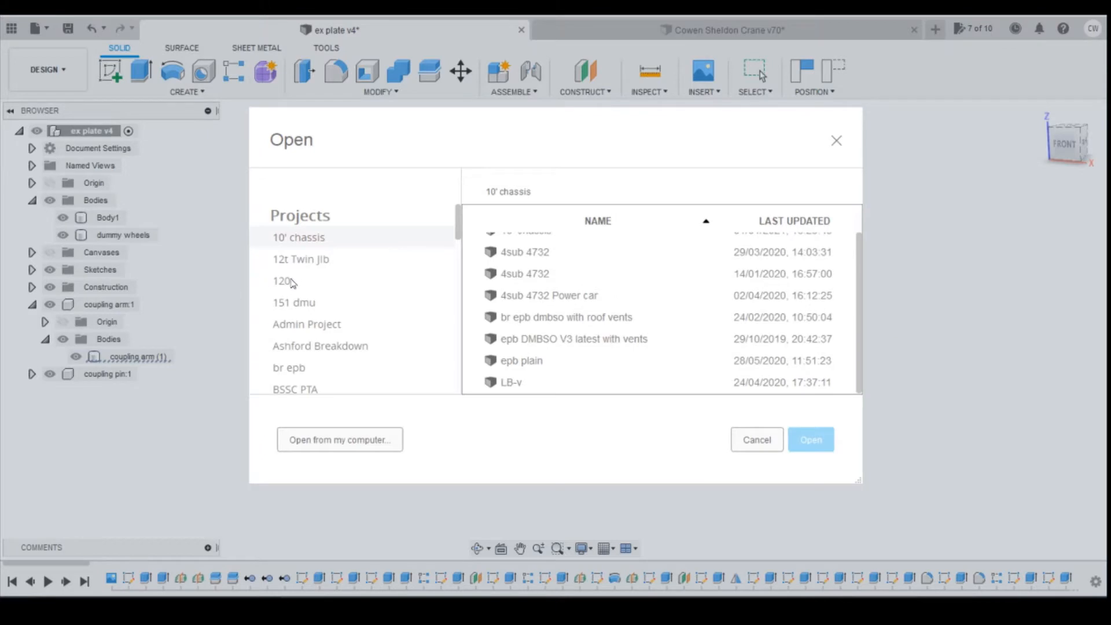
scroll(324, 328, down, 5)
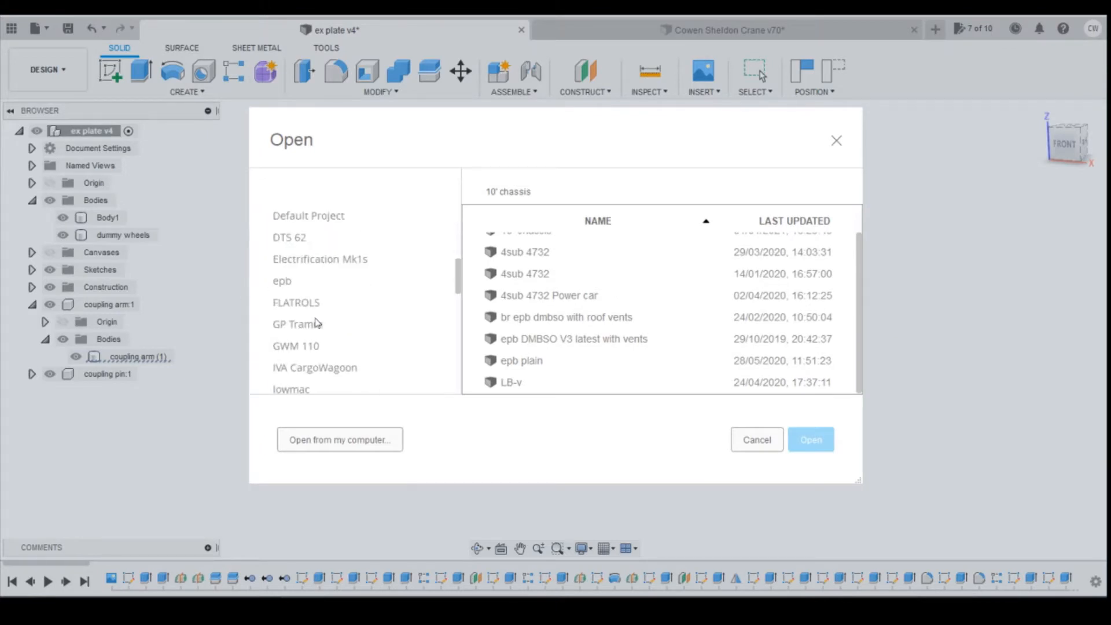
scroll(342, 364, up, 5)
click(321, 282)
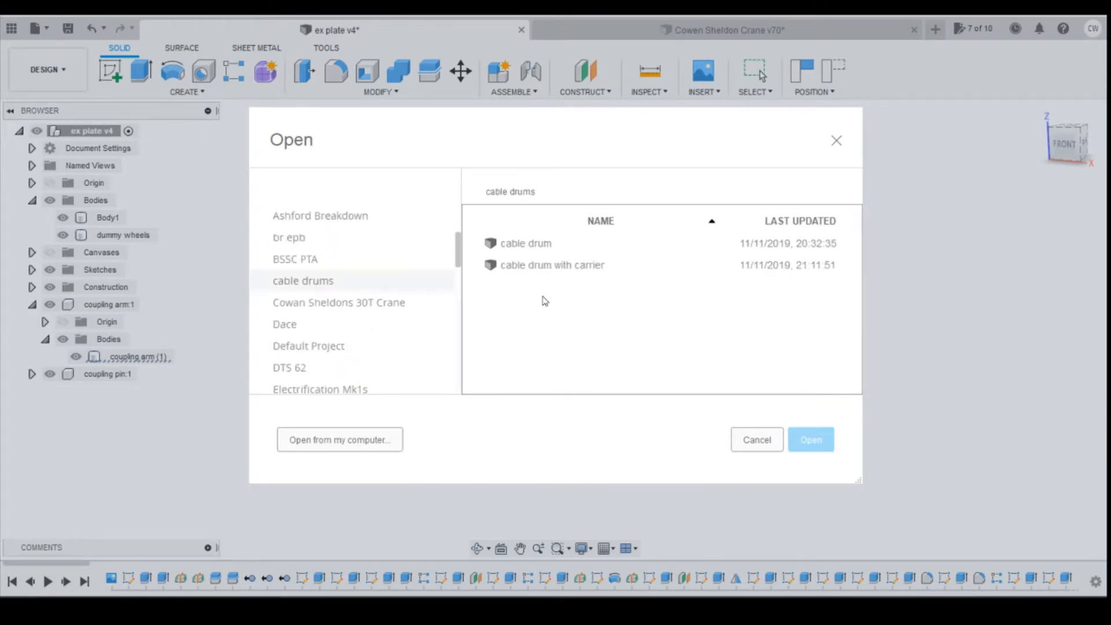
click(532, 249)
click(824, 438)
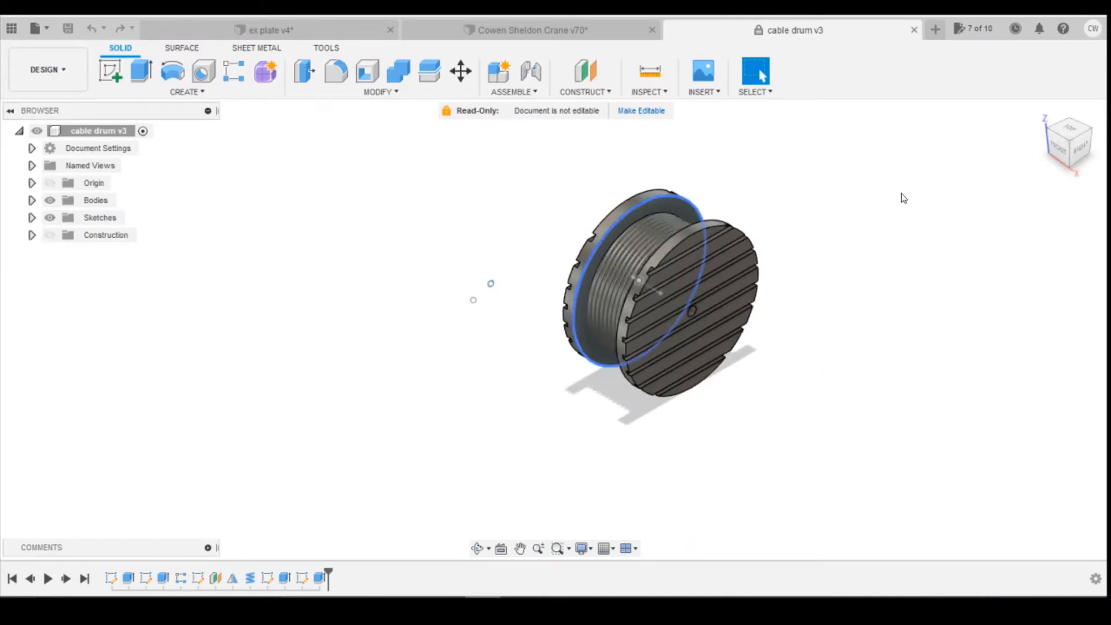
Step: Roll the design history back to just before the mirror feature and start a sketch on the drum end's planked outer face
mouse_move(1070, 155)
mouse_down()
mouse_move(1086, 139)
mouse_move(1063, 141)
mouse_up()
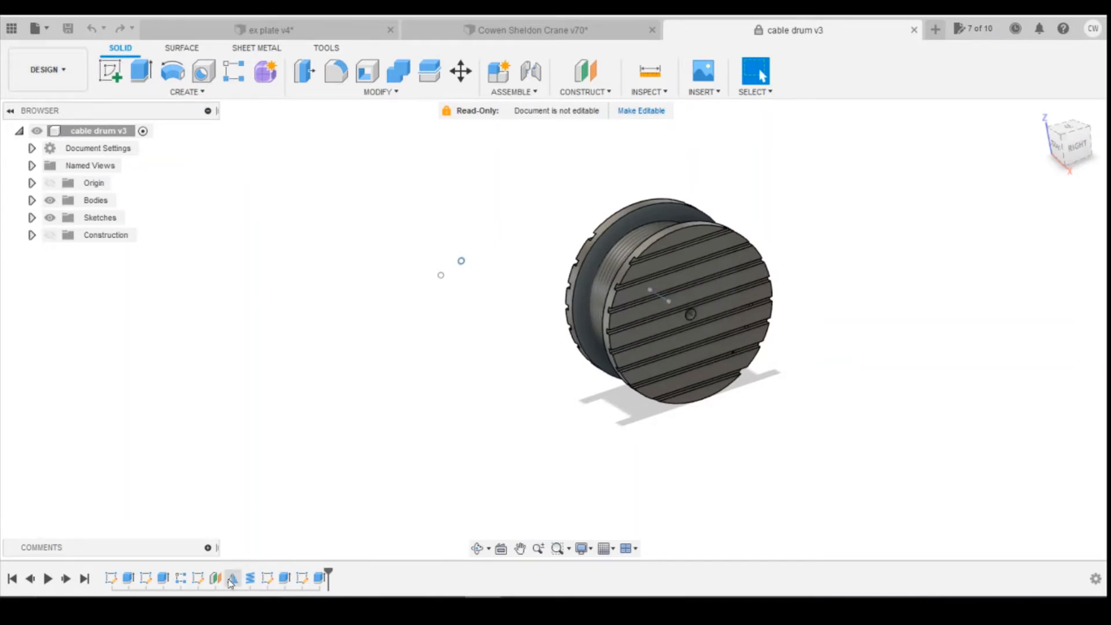
drag(328, 577, 225, 574)
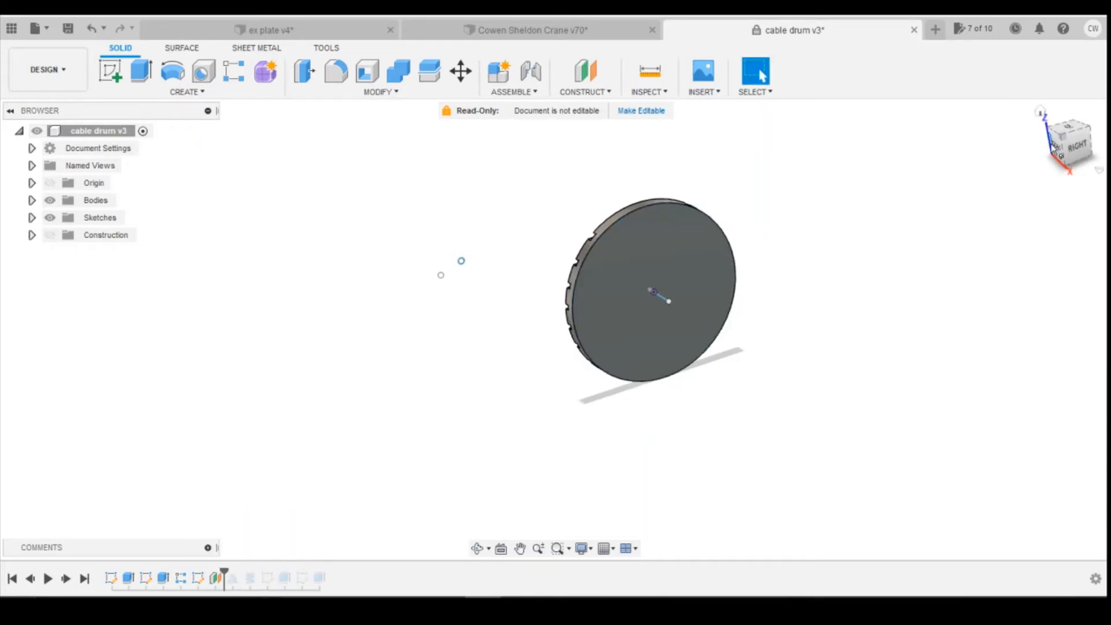
drag(1055, 148, 1106, 142)
click(1077, 148)
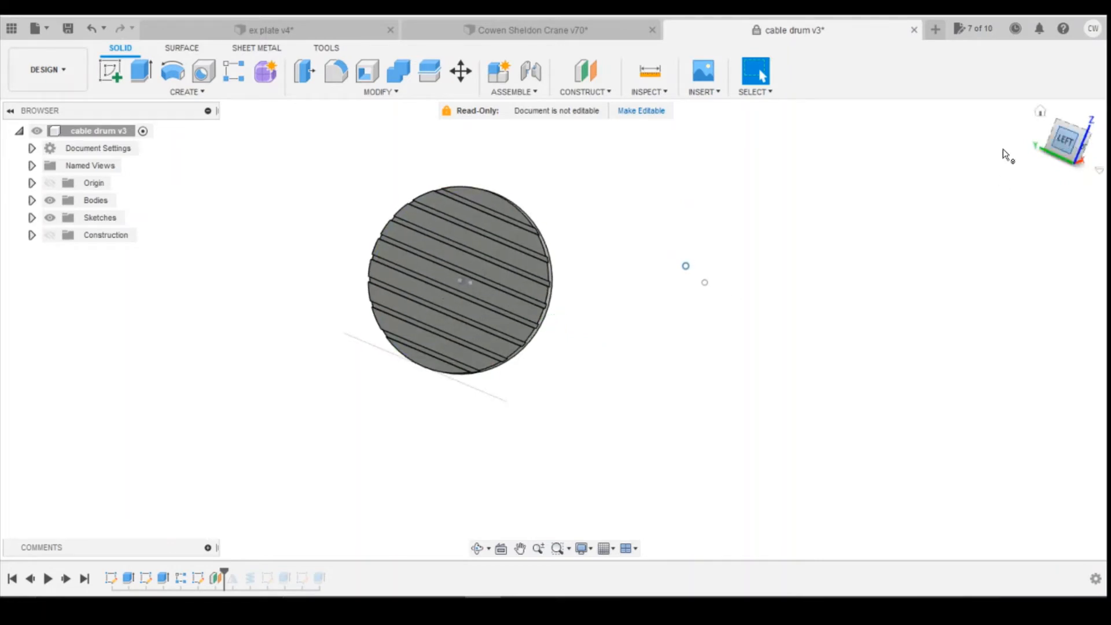
click(122, 86)
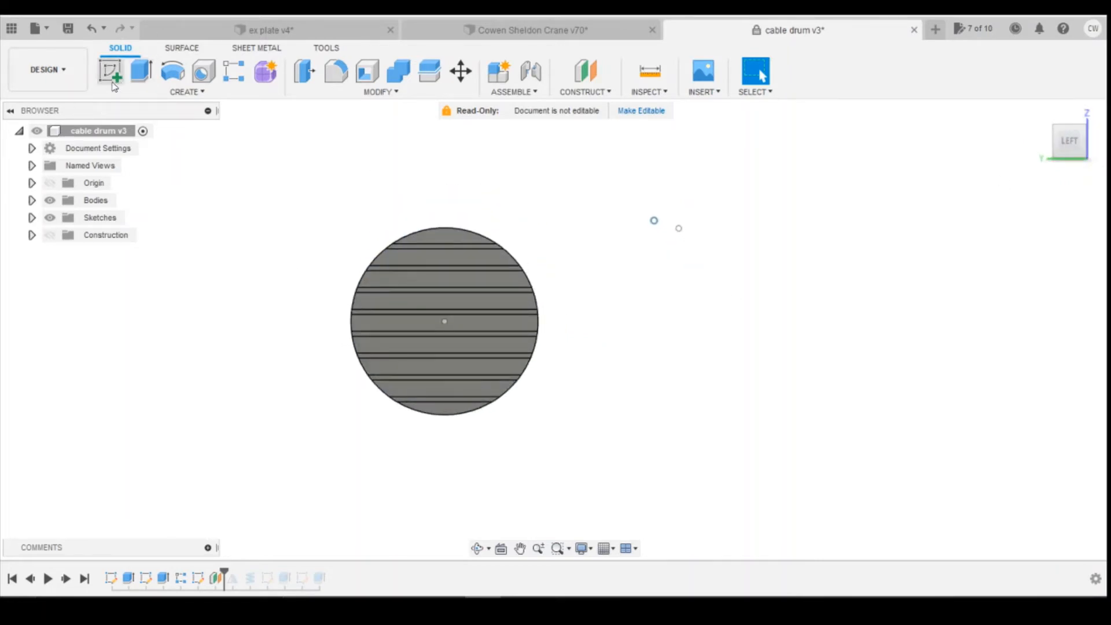
click(475, 327)
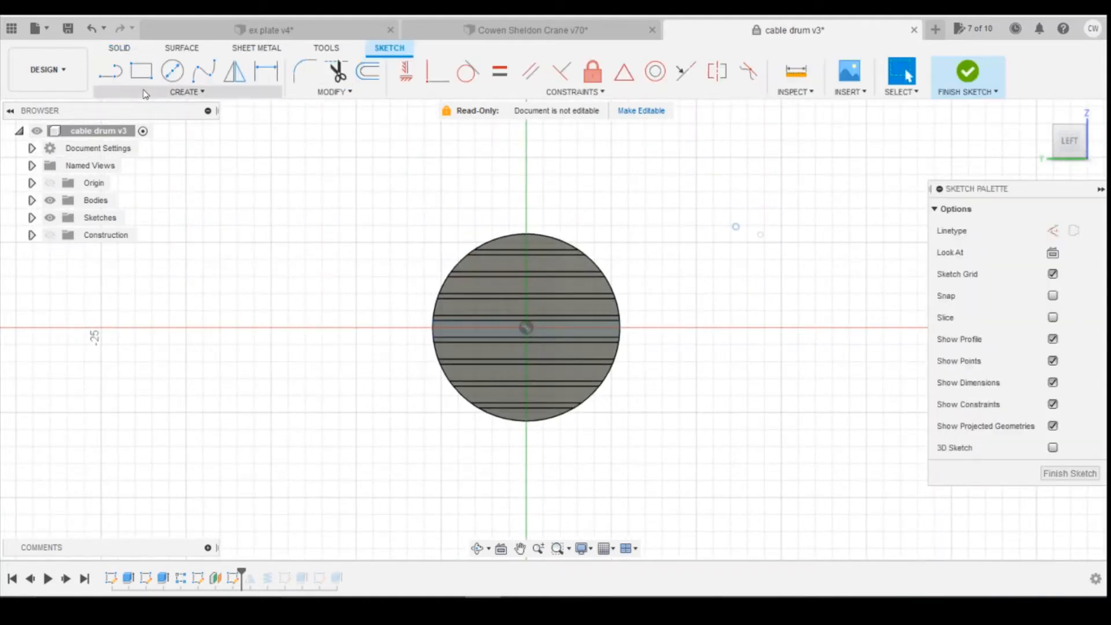
Step: Sketch a 2 mm by 2 mm center rectangle on the centre point of the drum end
click(145, 91)
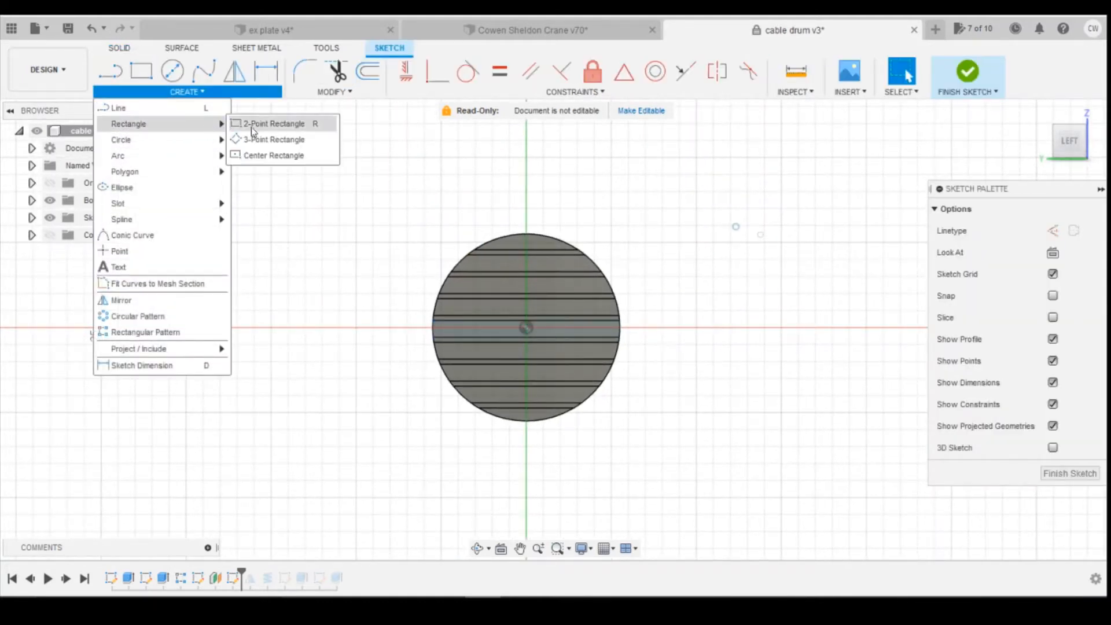
click(284, 155)
scroll(502, 337, up, 5)
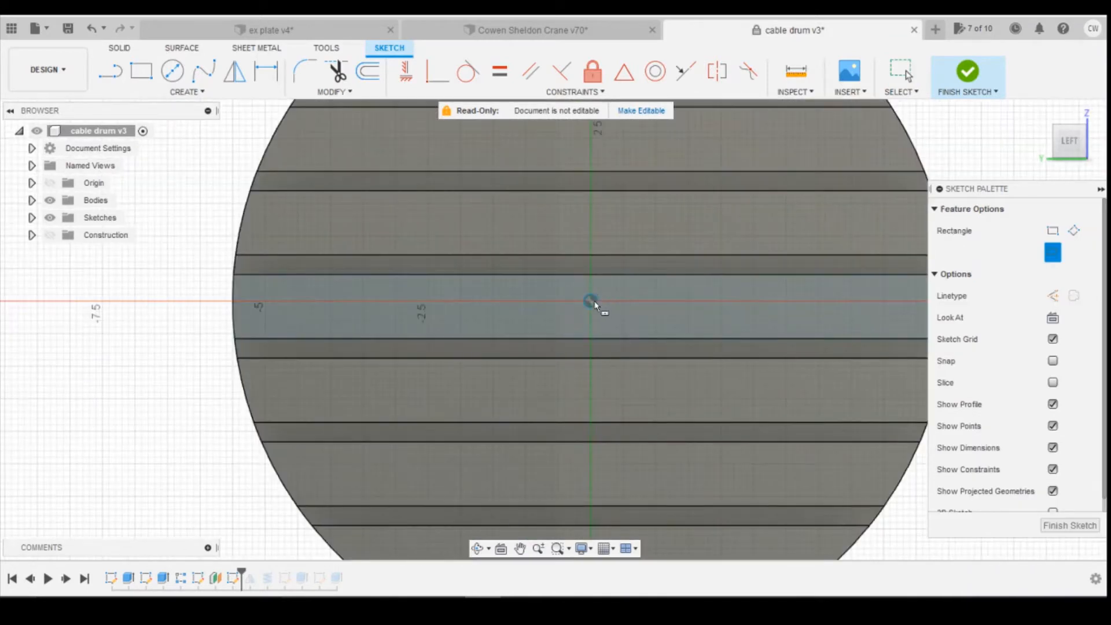
click(591, 301)
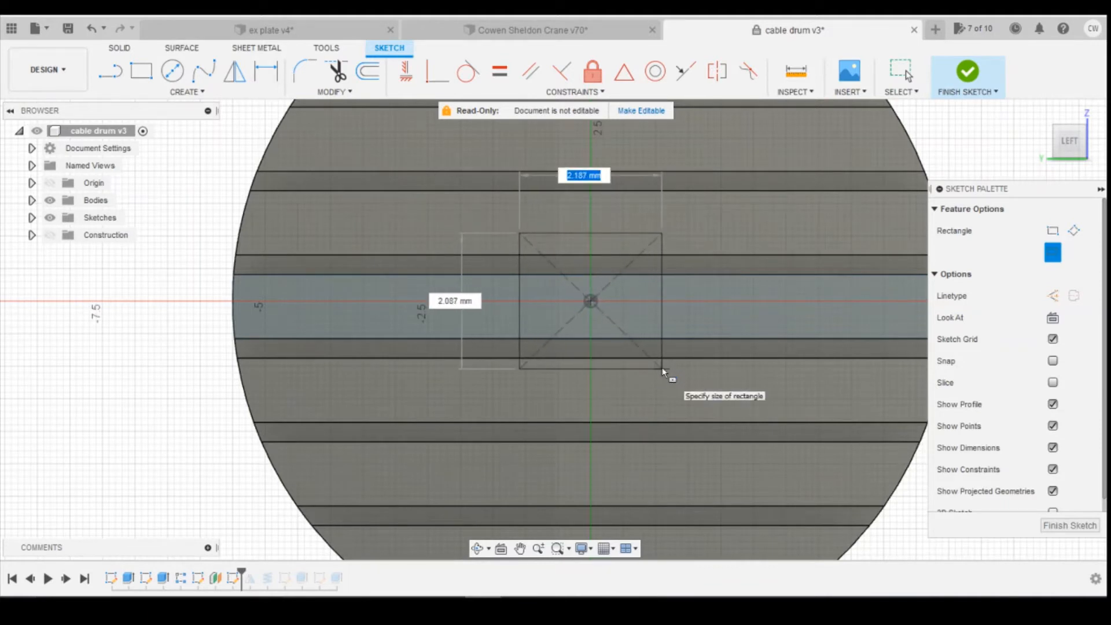
text(2)
key(Tab)
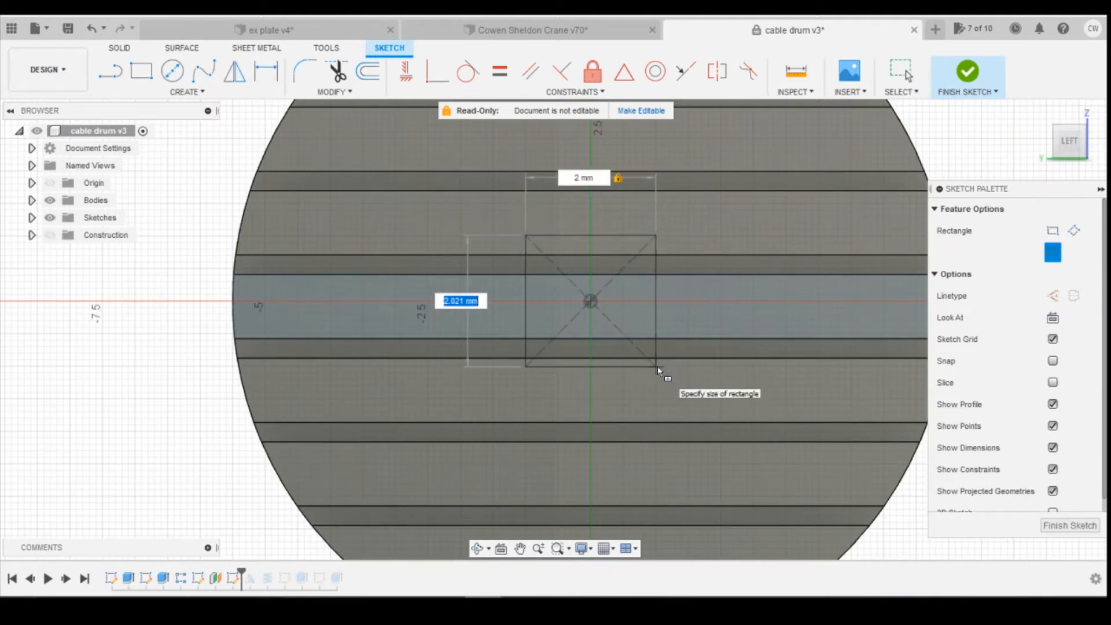
text(2)
key(Tab)
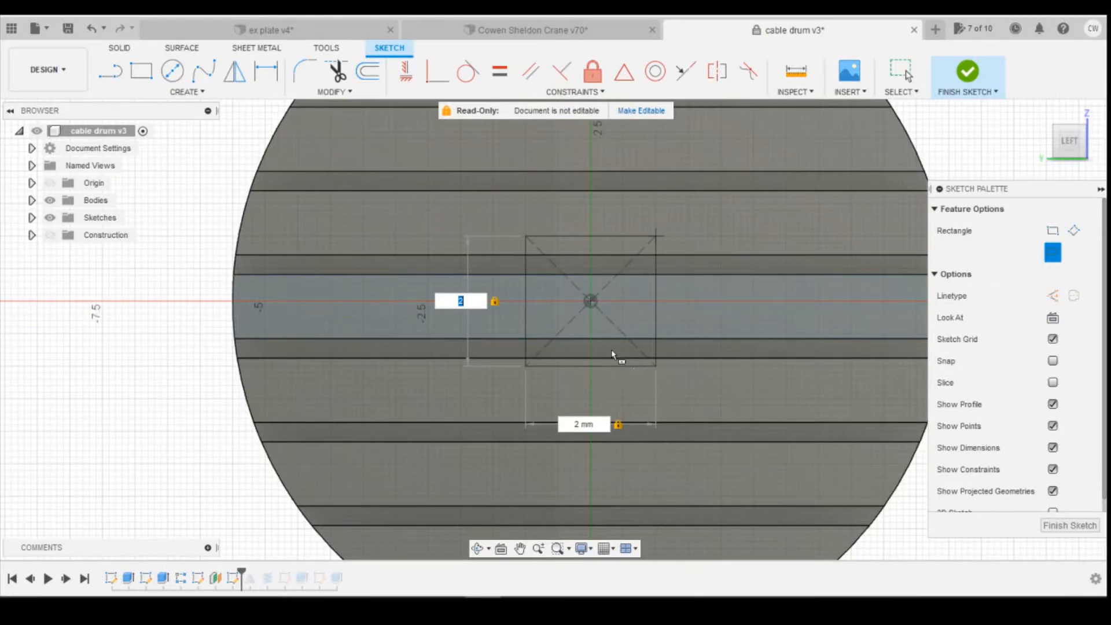
key(Return)
key(Escape)
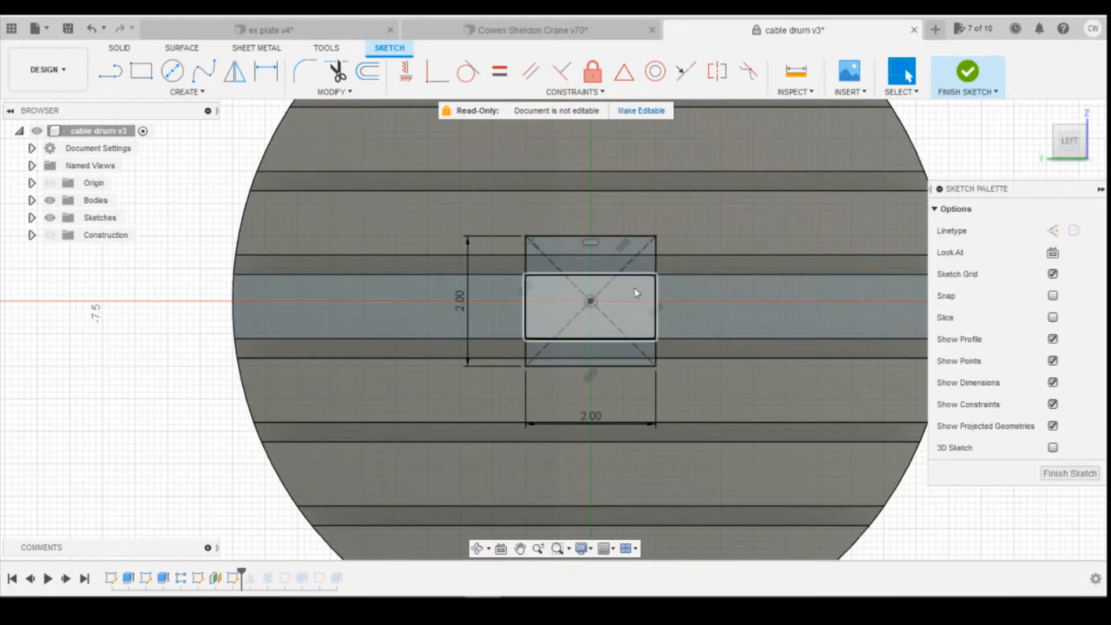
Step: Set up a two-sided Extrude of the three profiles that make up the square on the drum end
click(606, 259)
shift+click(628, 320)
shift+click(628, 360)
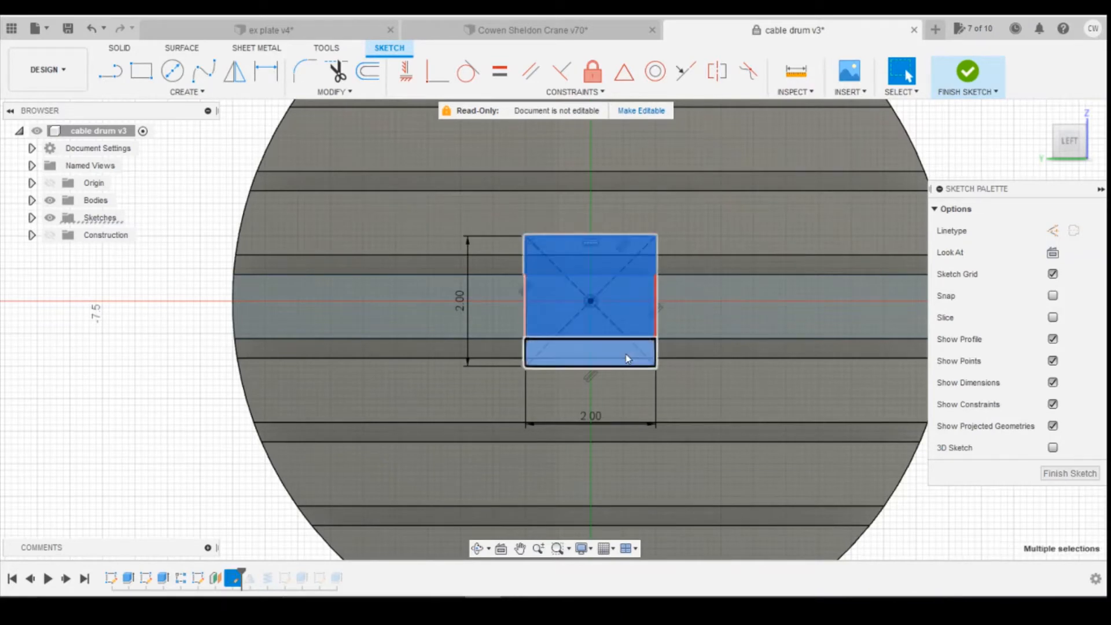
right_click(627, 359)
click(614, 417)
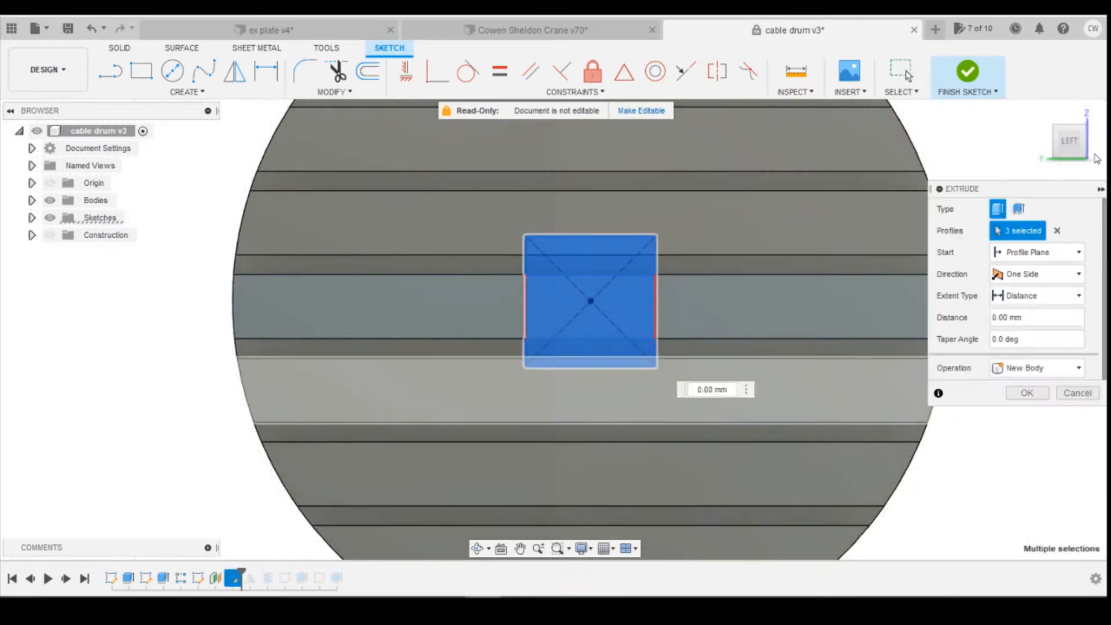
drag(1074, 144, 870, 205)
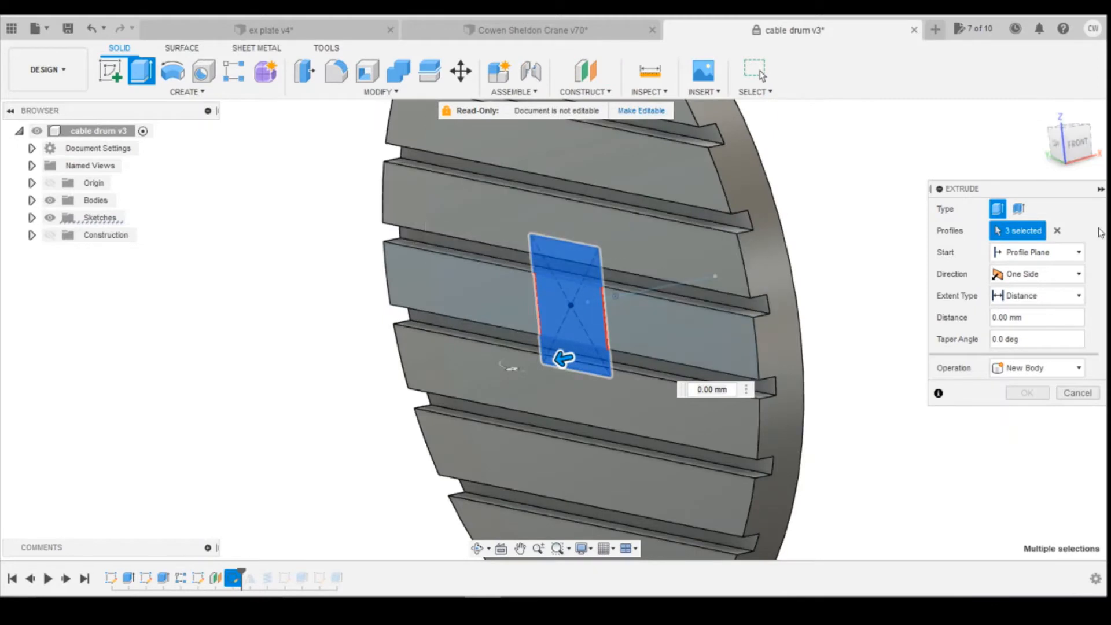
click(1048, 278)
click(1029, 317)
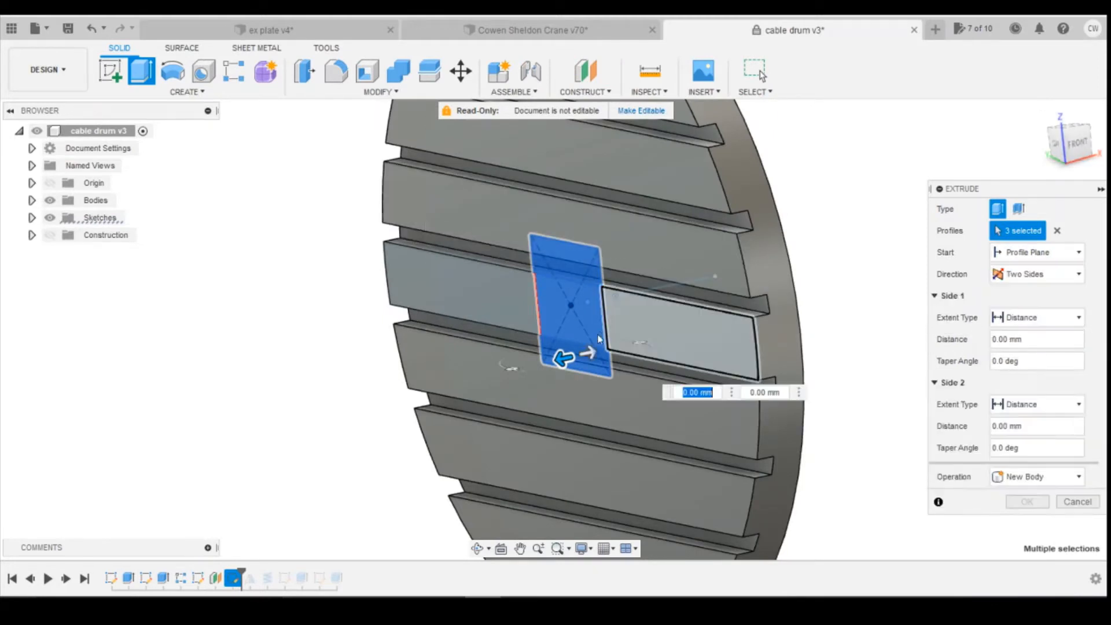
Step: Extrude the square 0.4 mm into the drum end and 0.15 mm outward, joining it to the drum body
drag(589, 349, 609, 340)
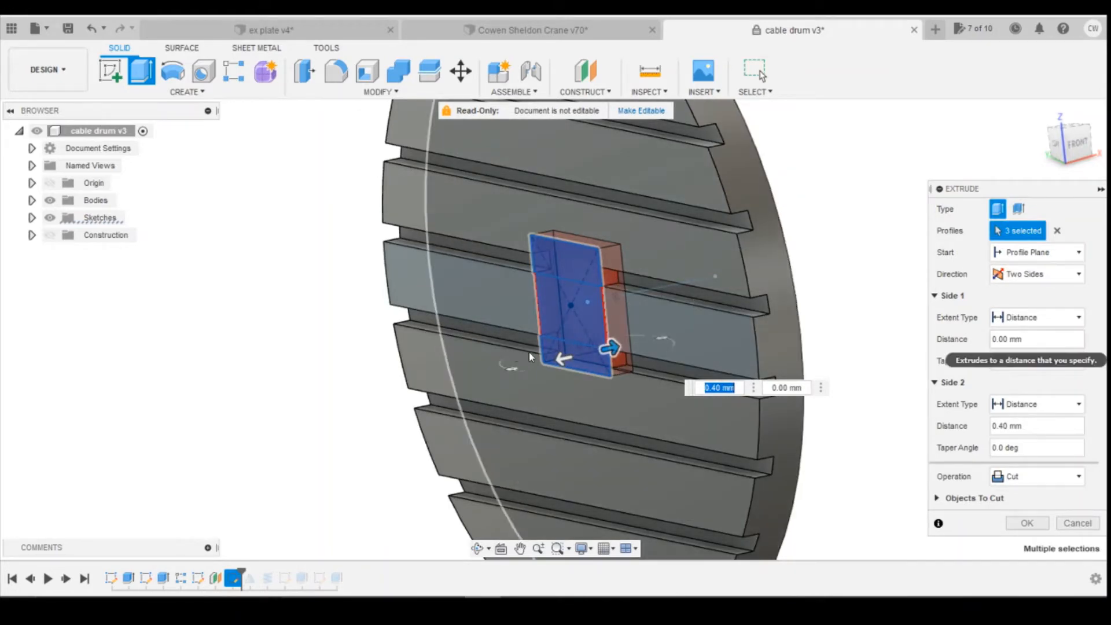
drag(567, 359, 556, 364)
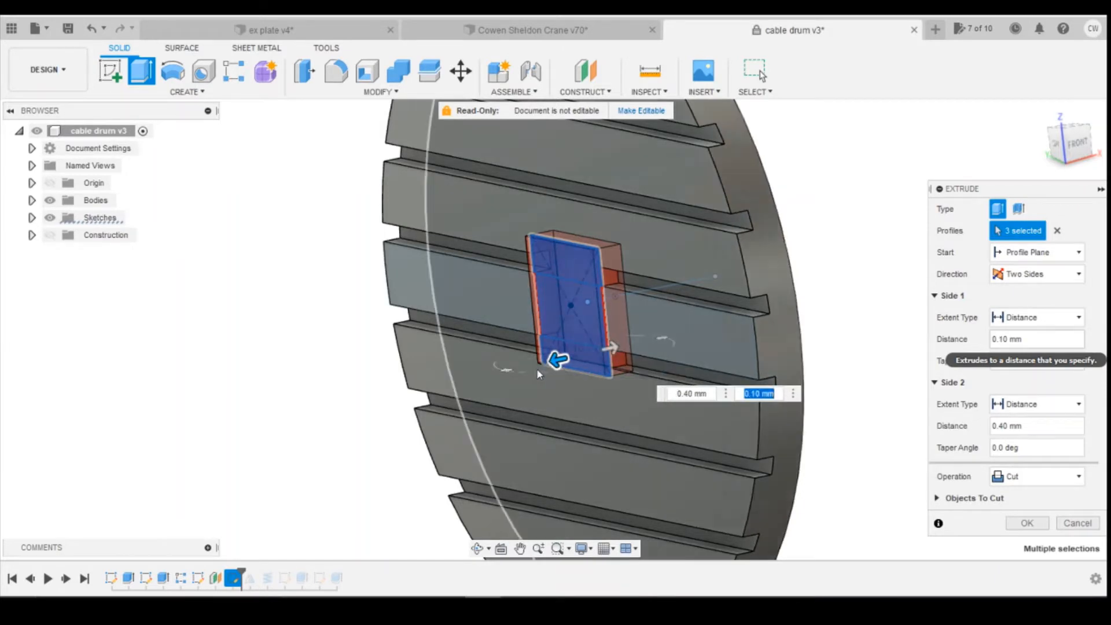
text(0)
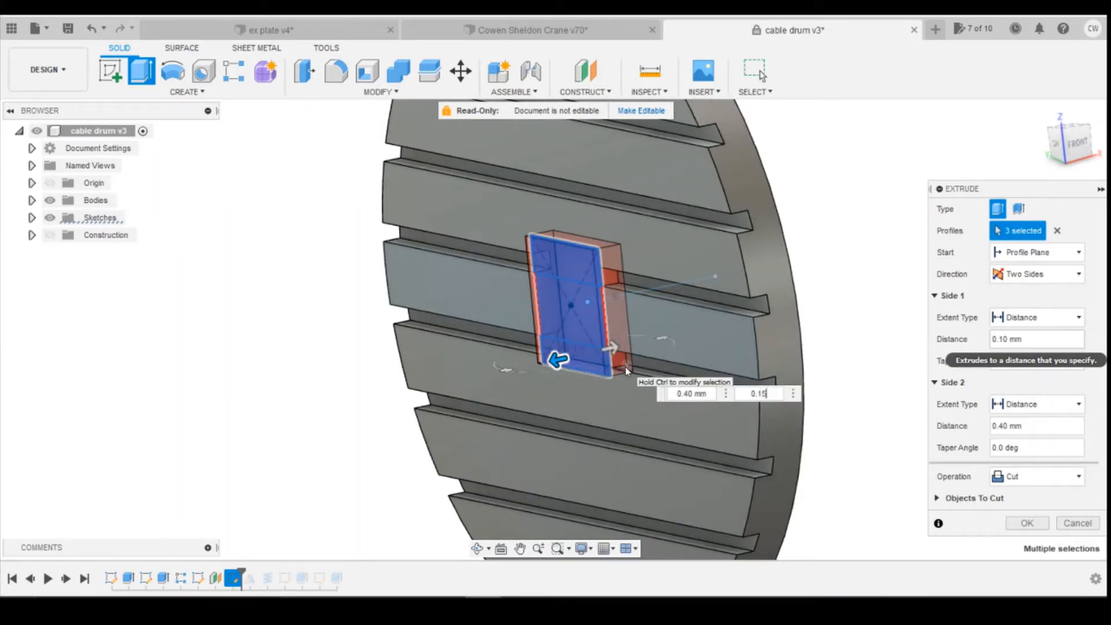
text(.15)
key(Return)
click(1036, 476)
click(1025, 495)
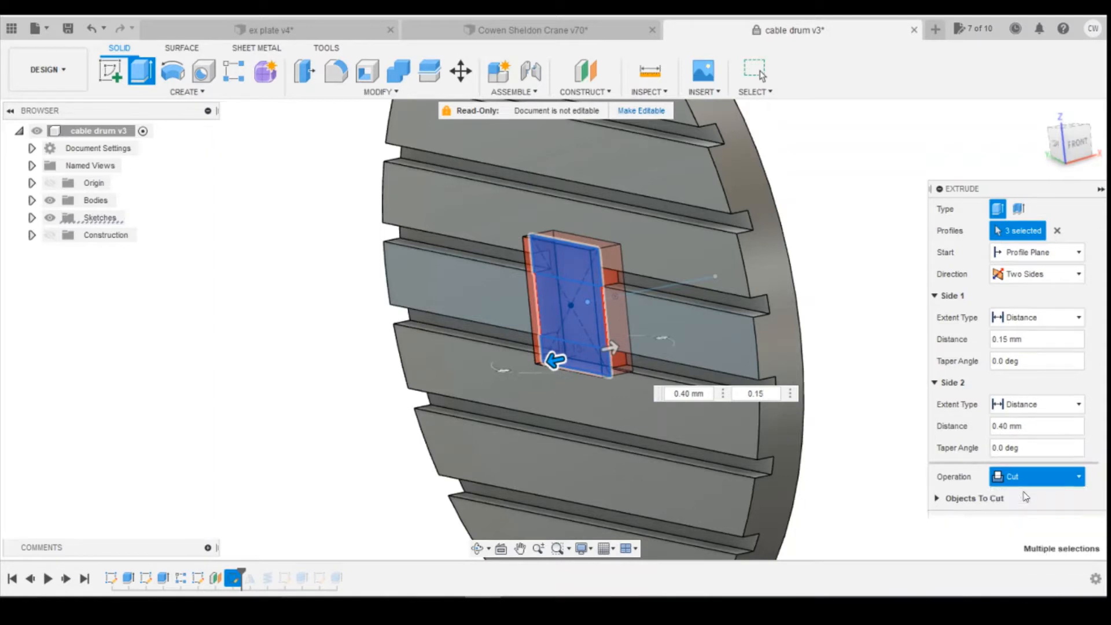
click(1027, 501)
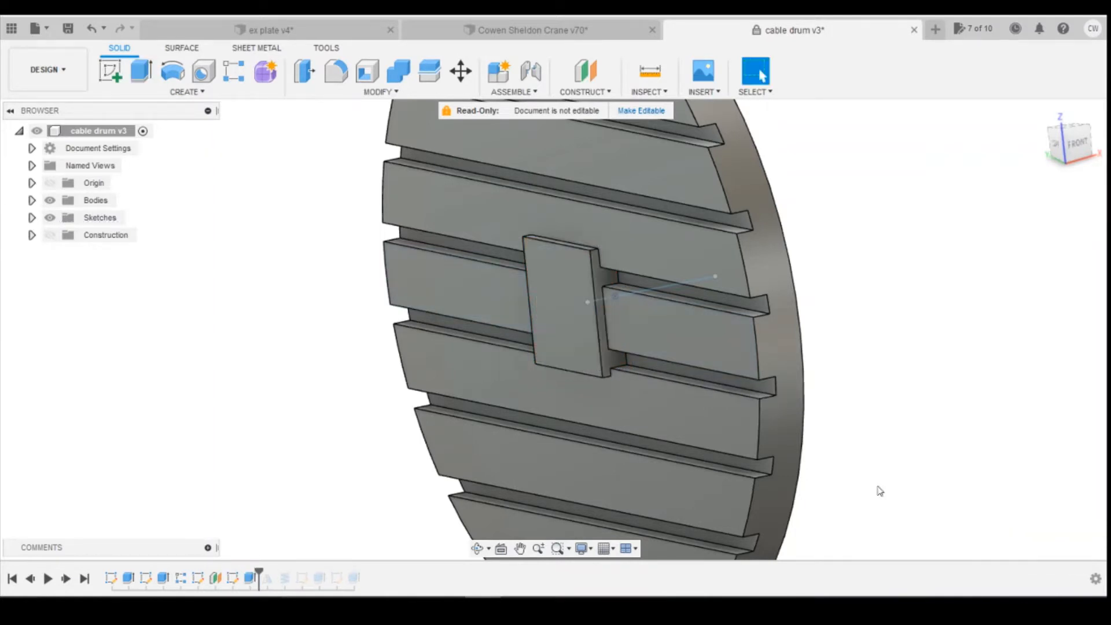
Step: Roll the design history forward to its end and check the square detail on both drum ends
click(84, 578)
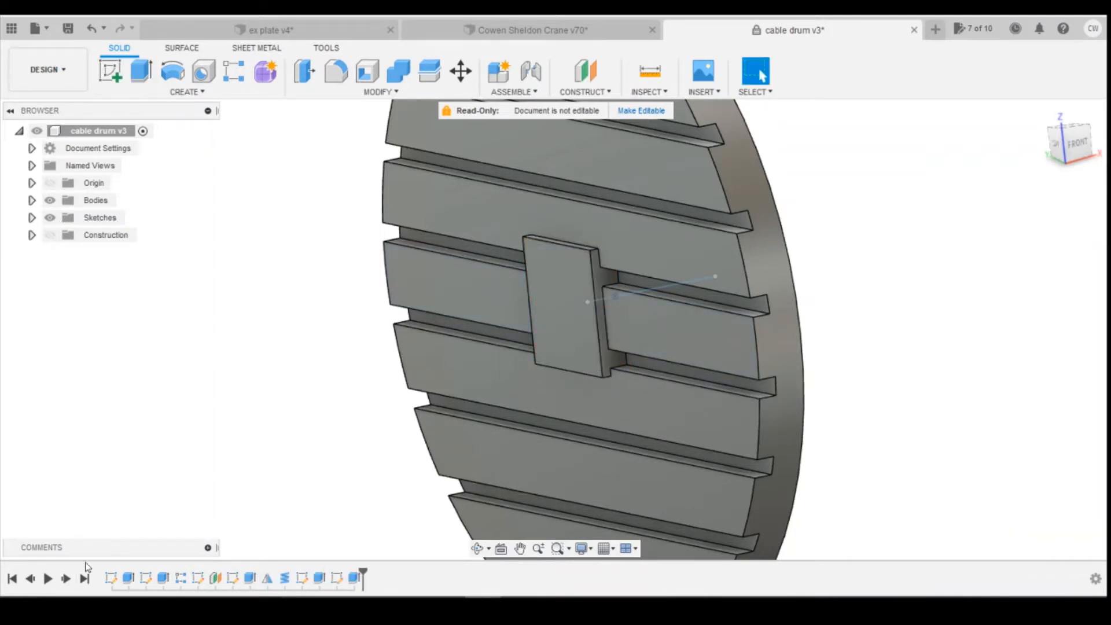
mouse_move(1078, 146)
mouse_down()
mouse_move(1001, 148)
mouse_move(1064, 140)
mouse_move(1023, 152)
mouse_up()
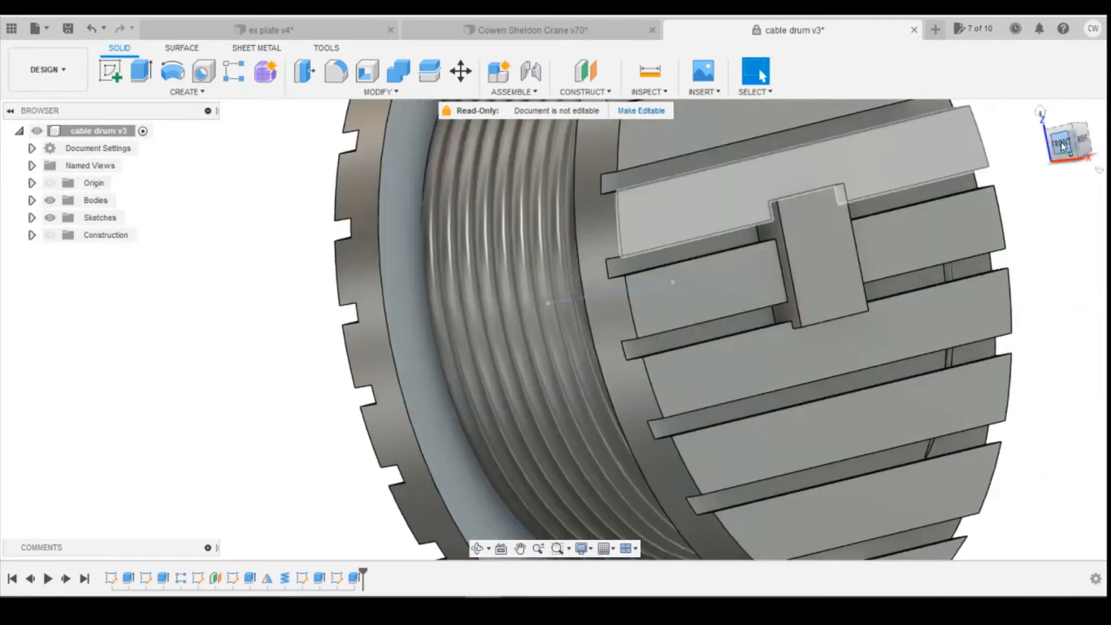
click(1066, 146)
scroll(855, 231, down, 8)
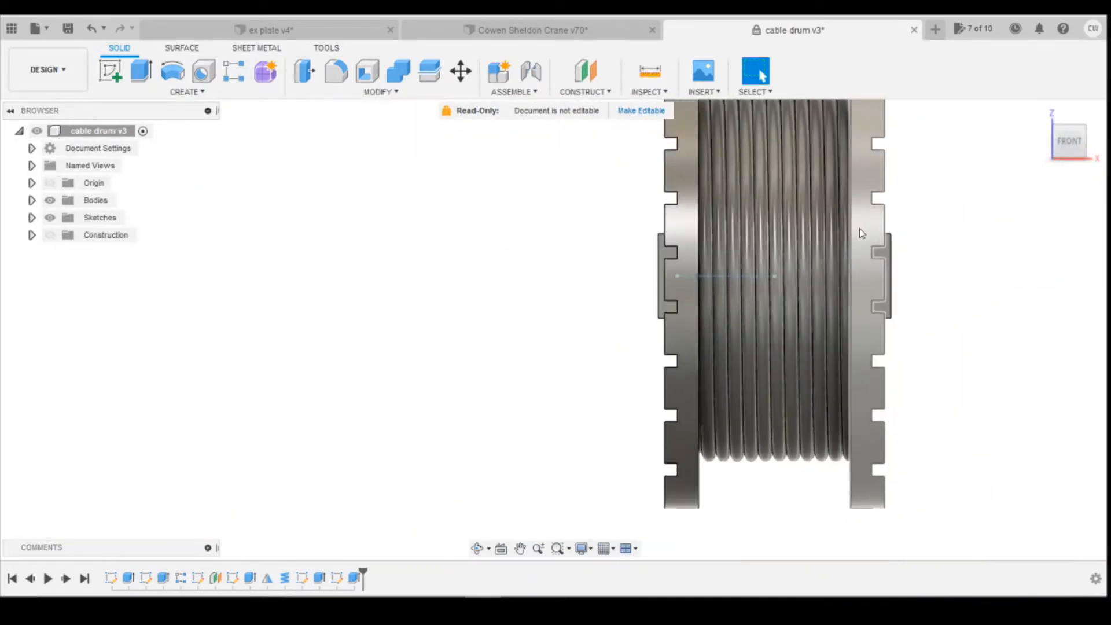
click(1049, 143)
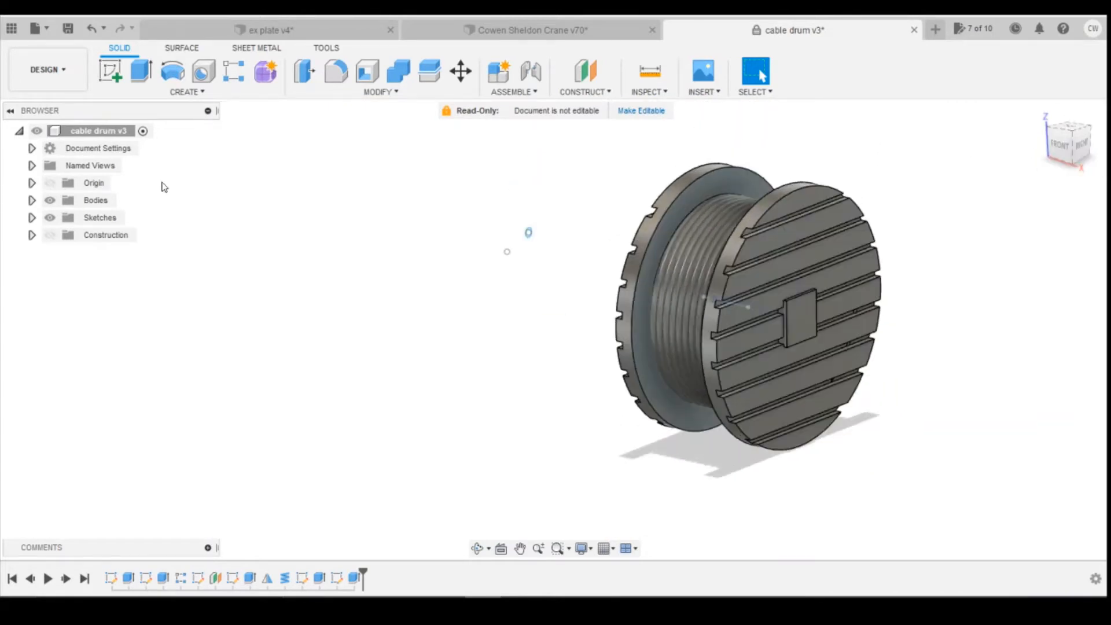
Step: Create a component from the cable drum's Body1 and copy that component
click(32, 200)
click(84, 217)
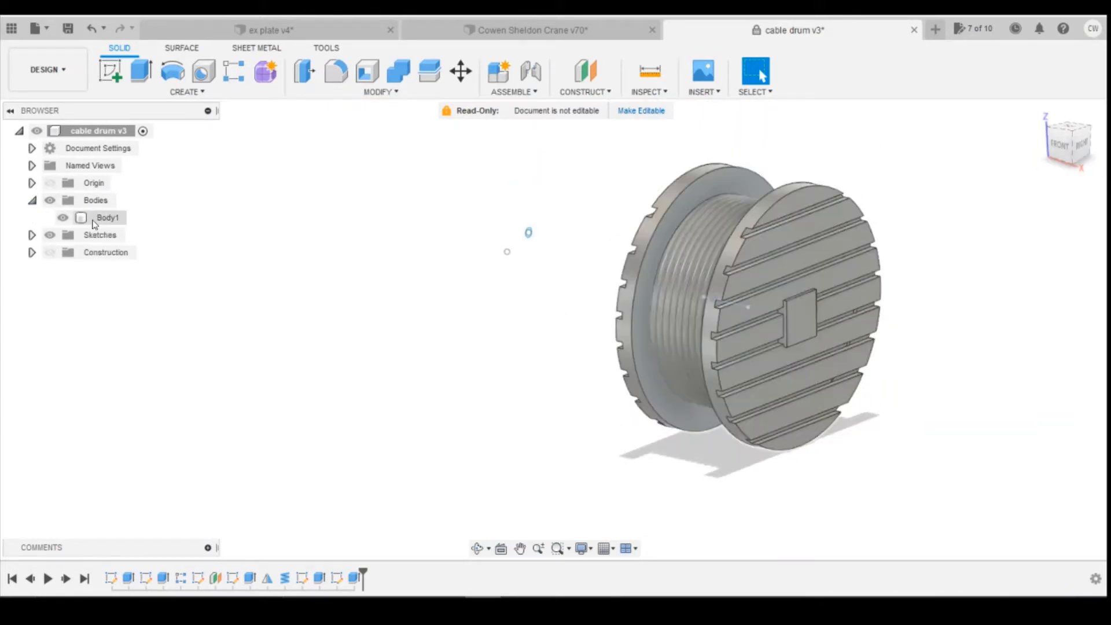
right_click(93, 221)
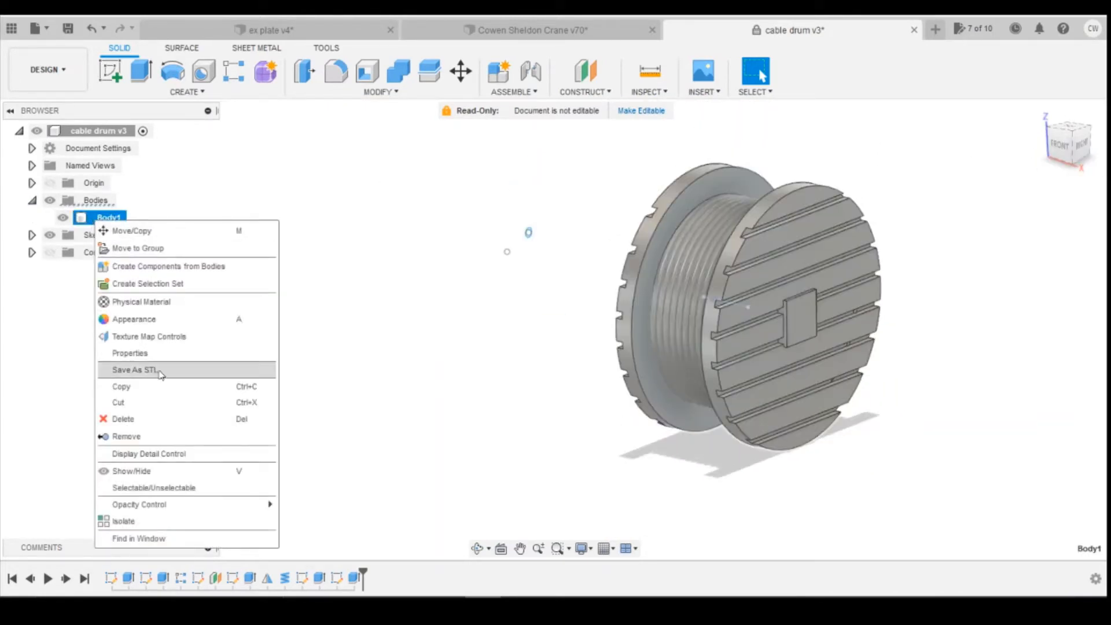
click(210, 268)
click(139, 235)
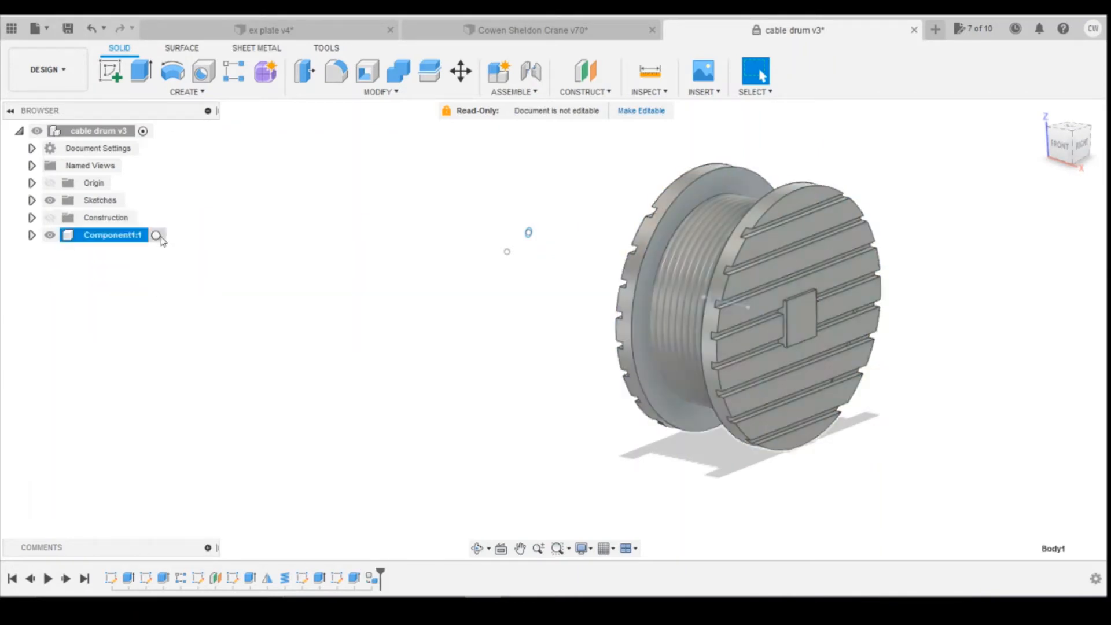
right_click(139, 241)
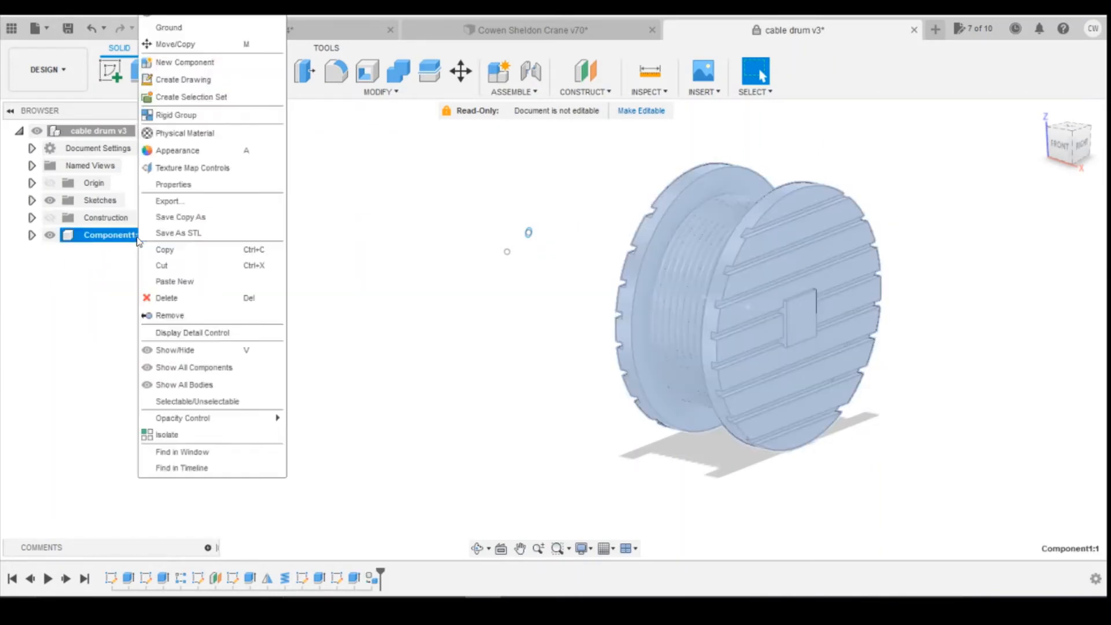
click(152, 248)
Step: Switch to the ex plate design, paste the drum as a new independent component and move it clear beyond the wagon's buffer end
click(282, 27)
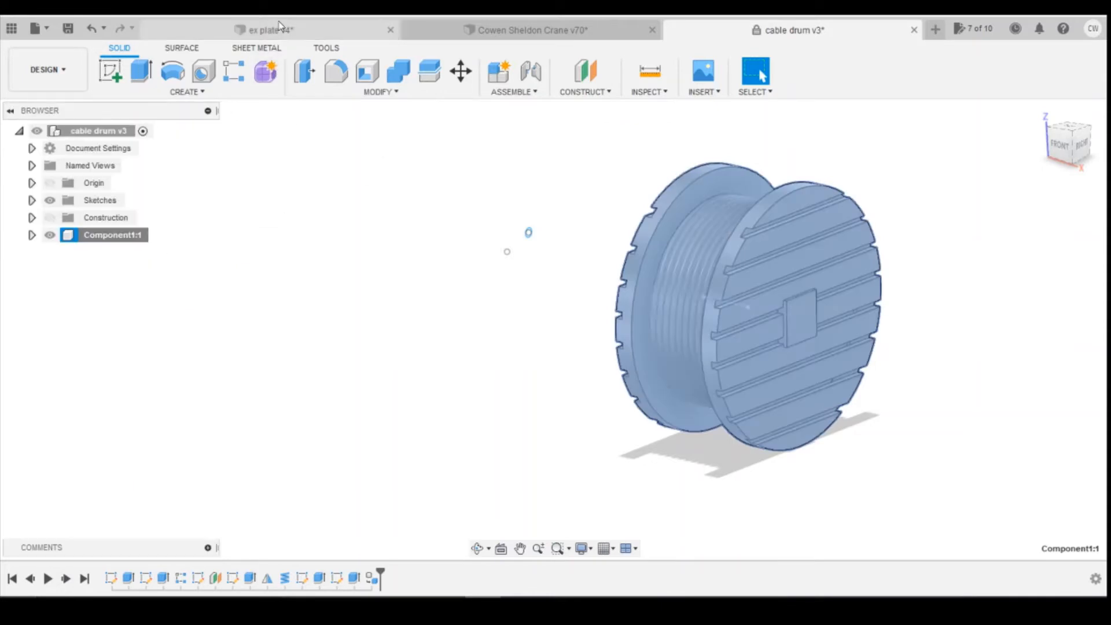
right_click(107, 136)
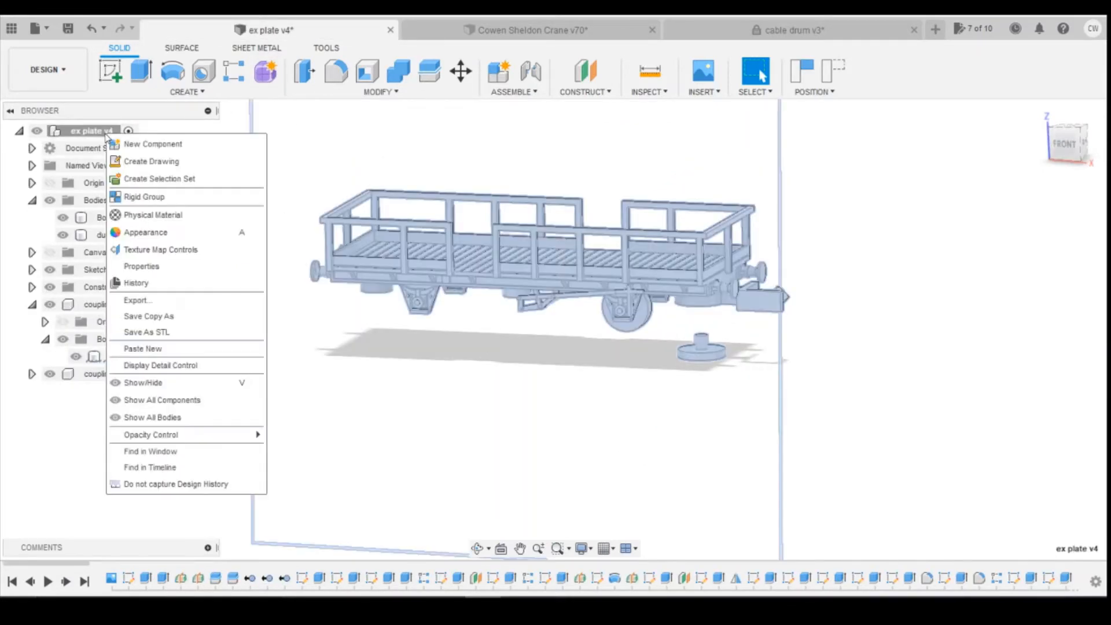
click(152, 349)
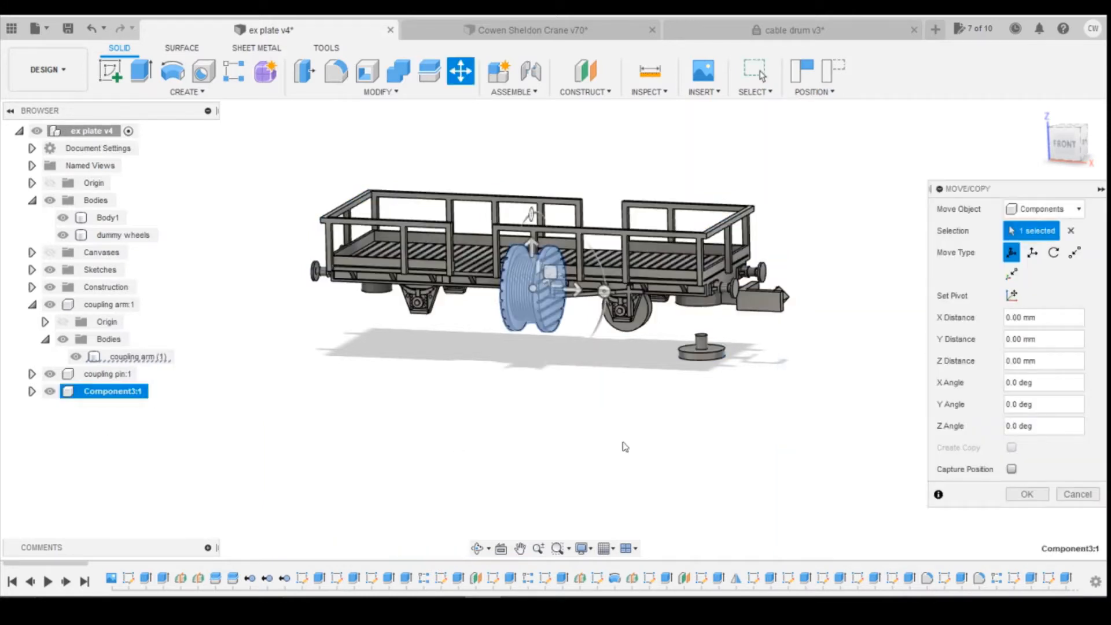
drag(1070, 144, 1074, 164)
drag(578, 364, 251, 309)
click(1038, 493)
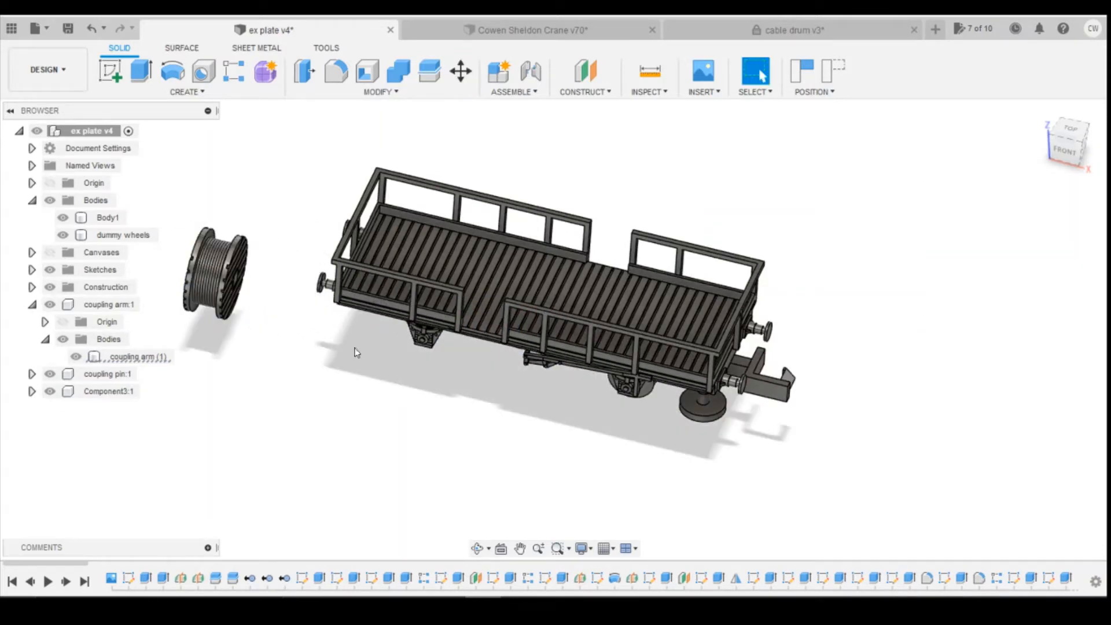
Step: Examine the pasted cable drum beside the wagon, including the windings and the wagon's underside, from several angles
drag(1069, 156, 1099, 124)
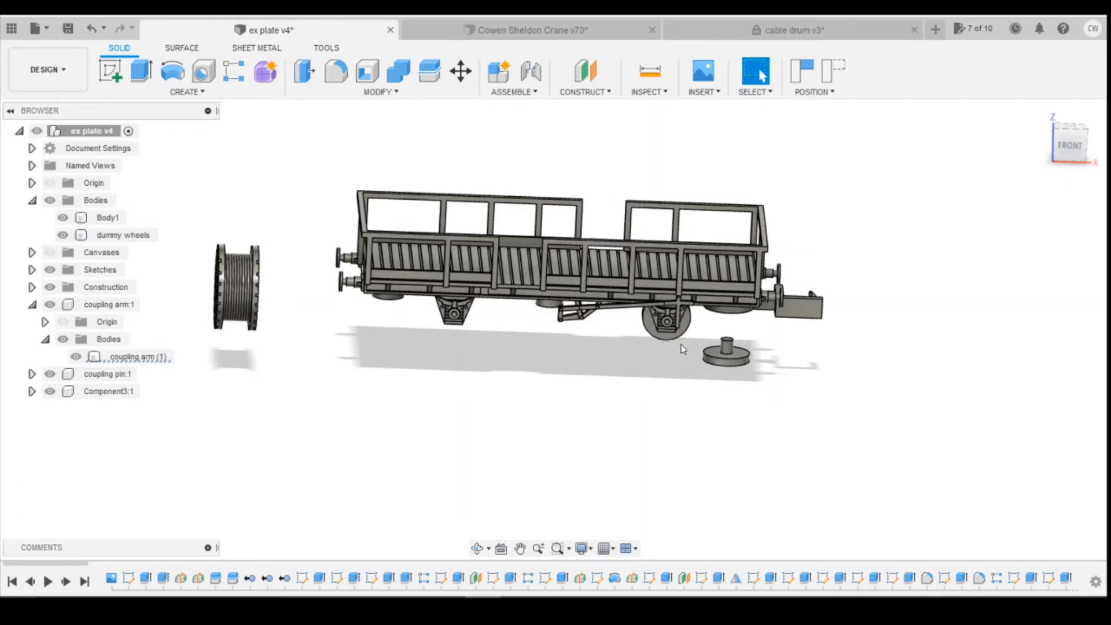
drag(1072, 144, 1084, 101)
scroll(252, 238, down, 1)
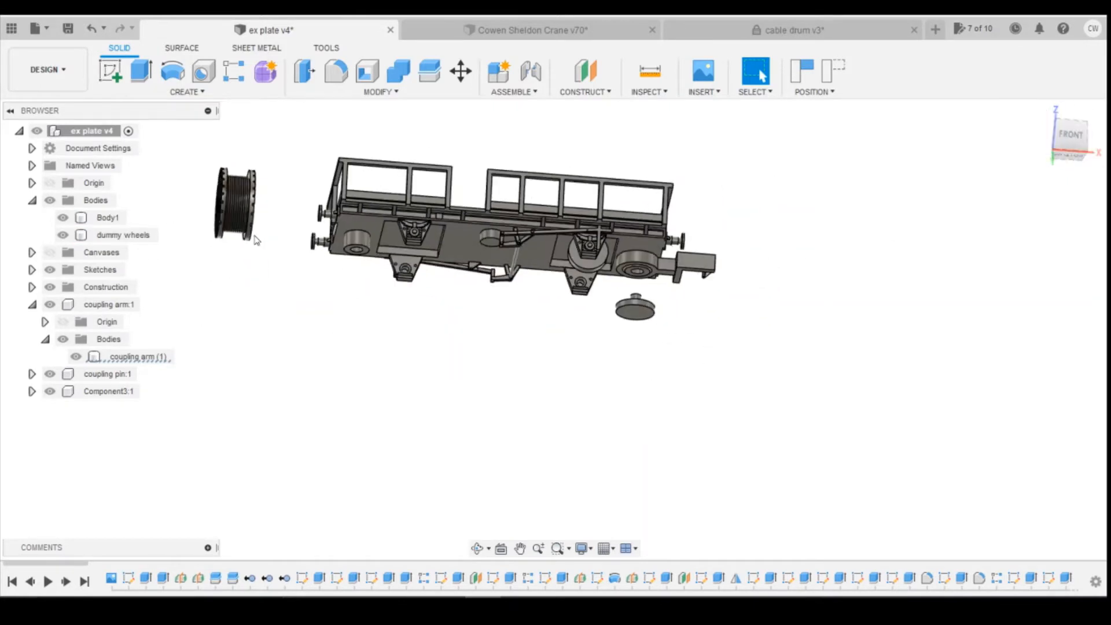
scroll(246, 233, up, 5)
scroll(244, 233, up, 2)
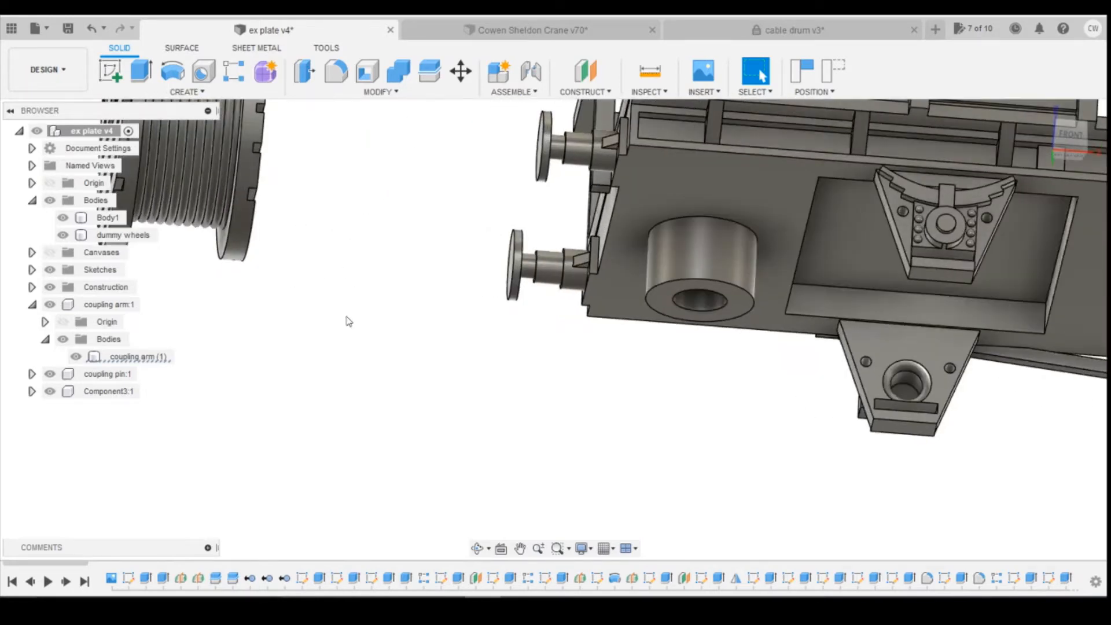
drag(1069, 141, 1098, 140)
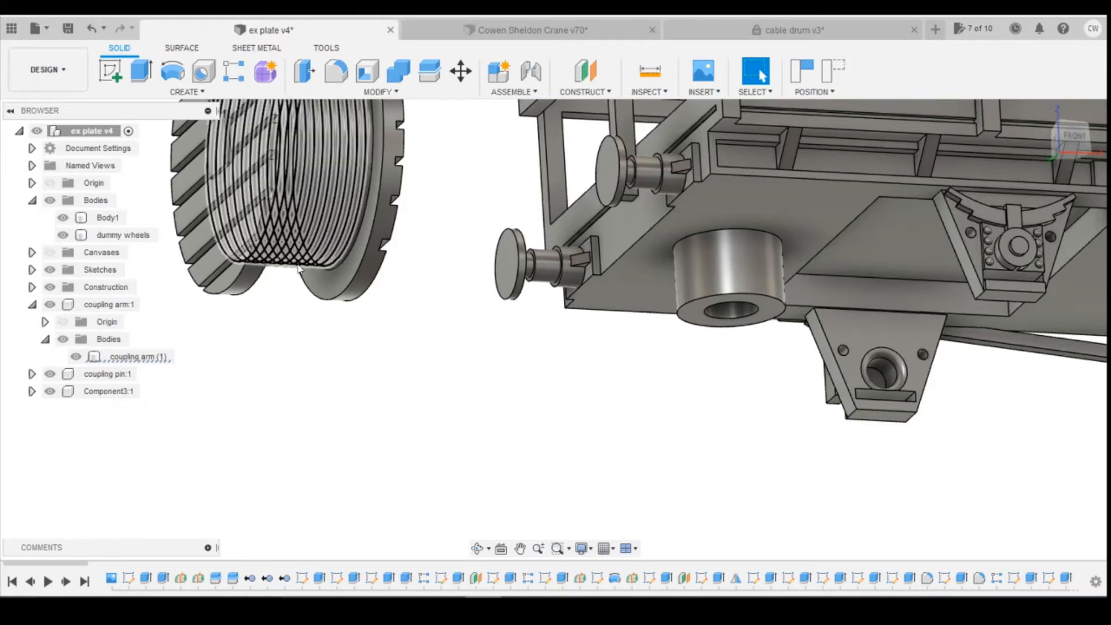
scroll(324, 272, up, 6)
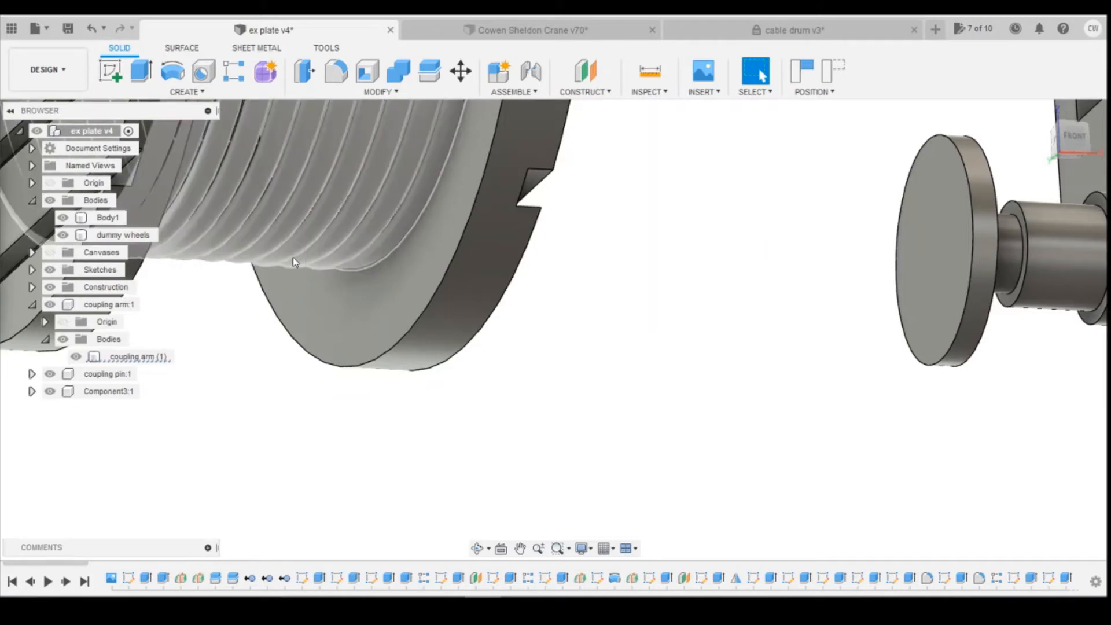
scroll(262, 270, down, 5)
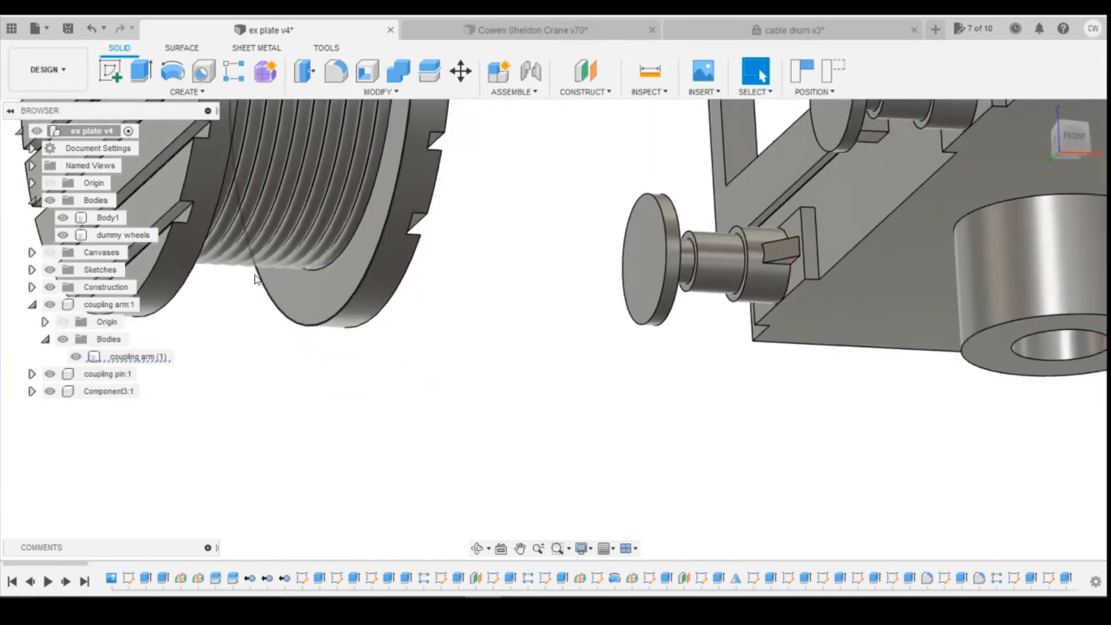
click(1071, 137)
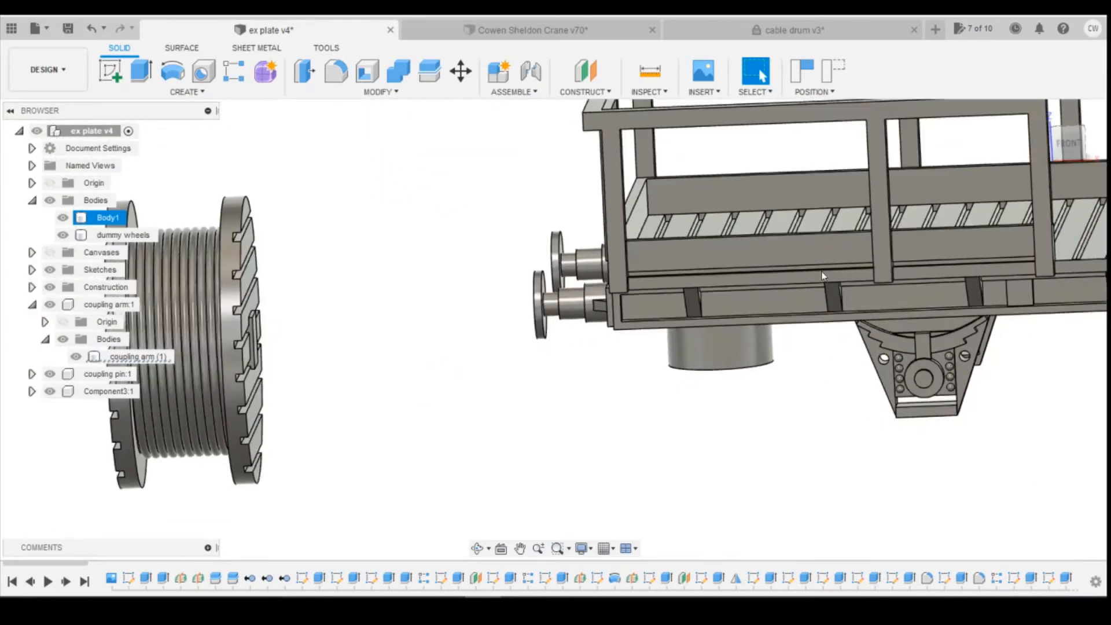
scroll(914, 253, down, 3)
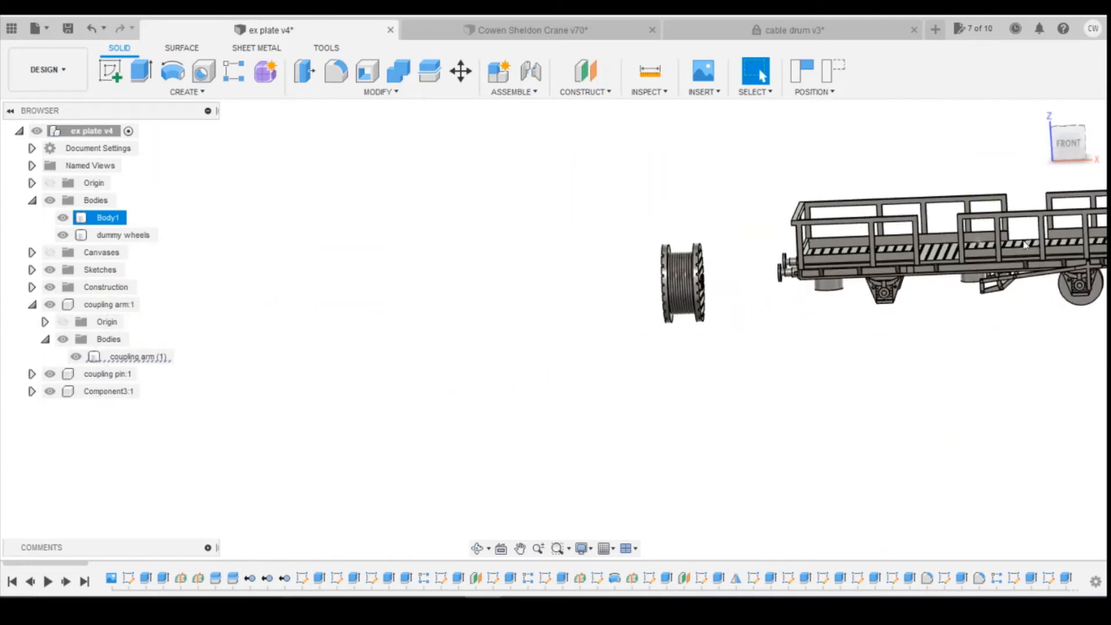
mouse_move(1071, 144)
mouse_down()
mouse_move(1000, 139)
mouse_move(1099, 148)
mouse_move(1056, 153)
mouse_up()
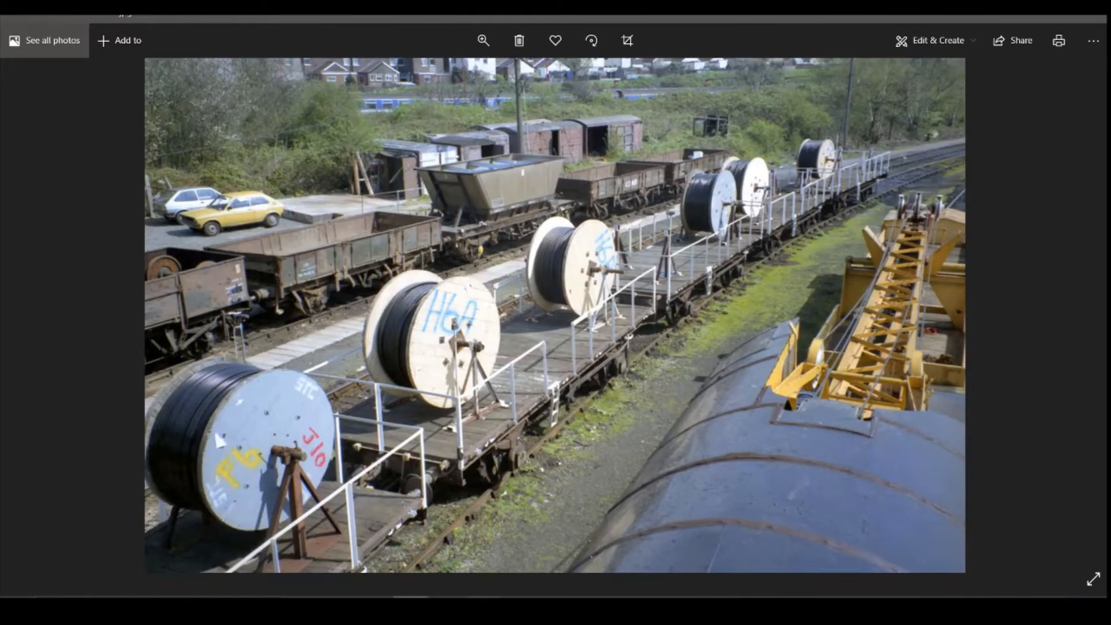
Step: Return to the ex plate design and start a sketch on the cable drum's square centre detail, capturing the moved component's position
click(469, 524)
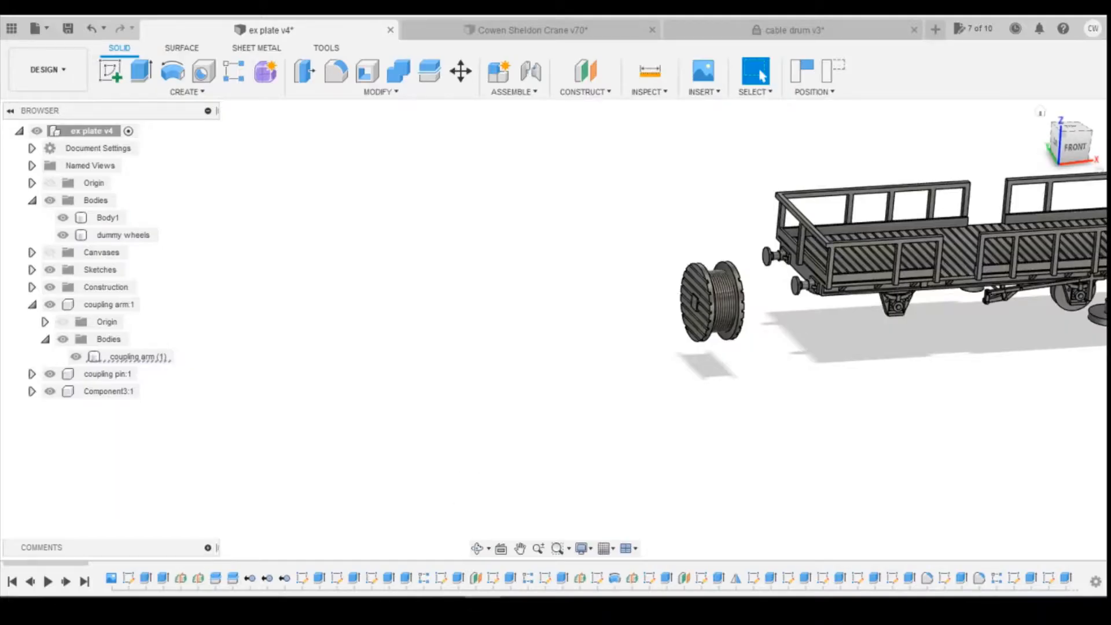
click(1054, 143)
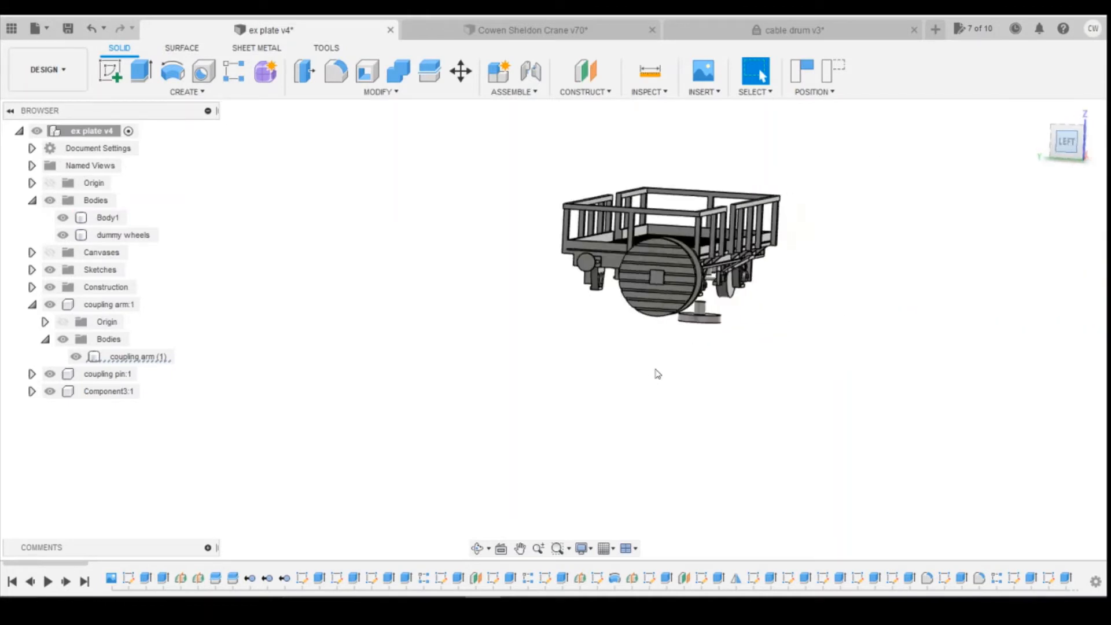
scroll(607, 315, up, 5)
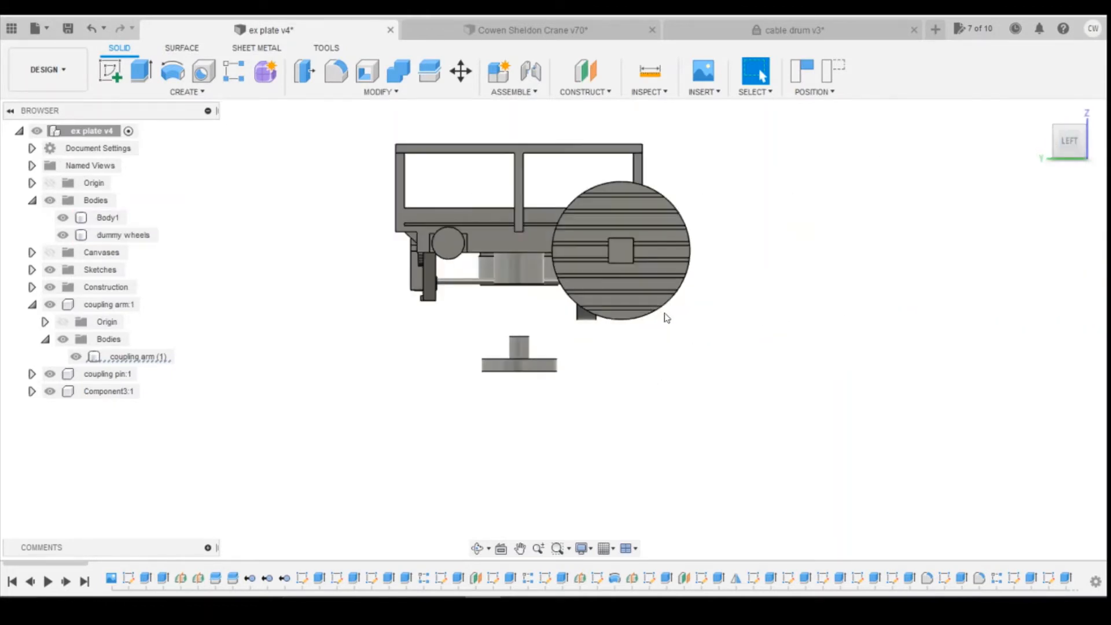
click(111, 71)
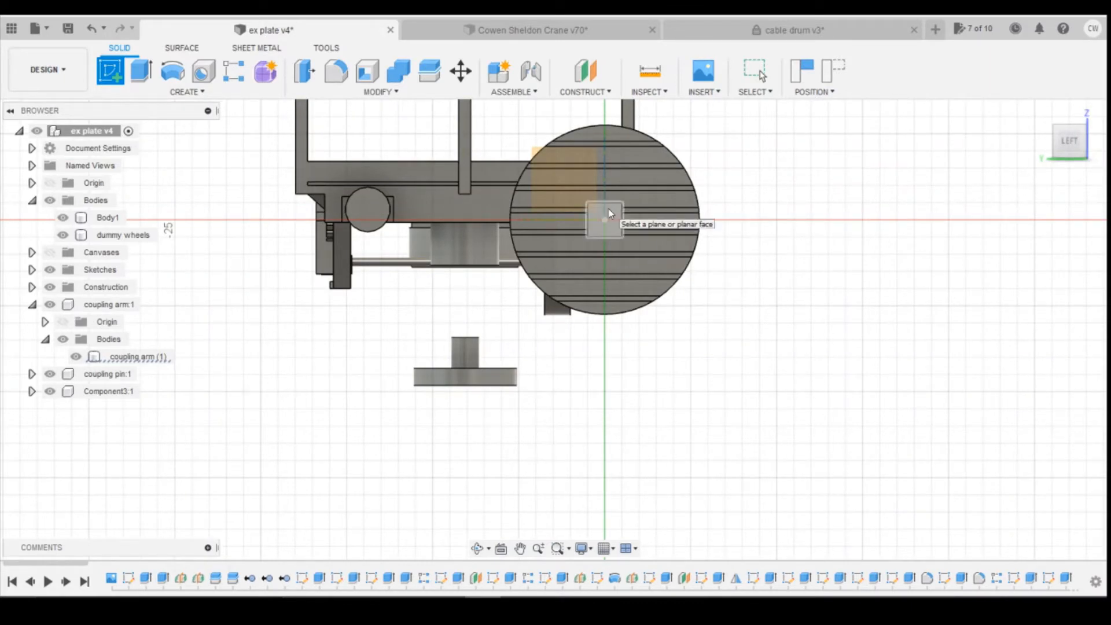
click(609, 214)
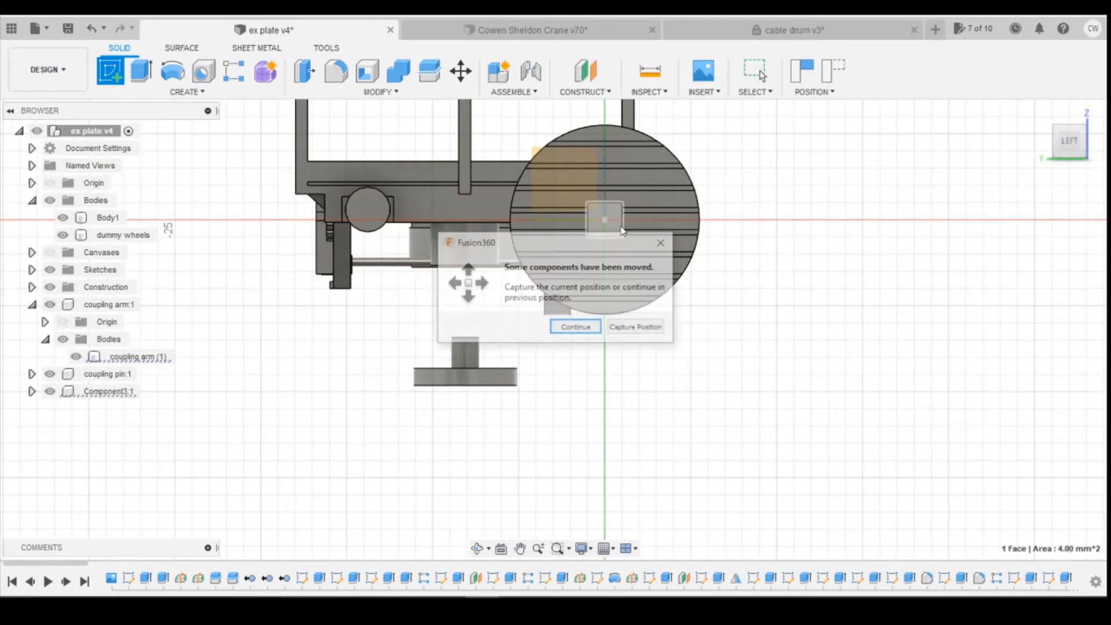
click(644, 327)
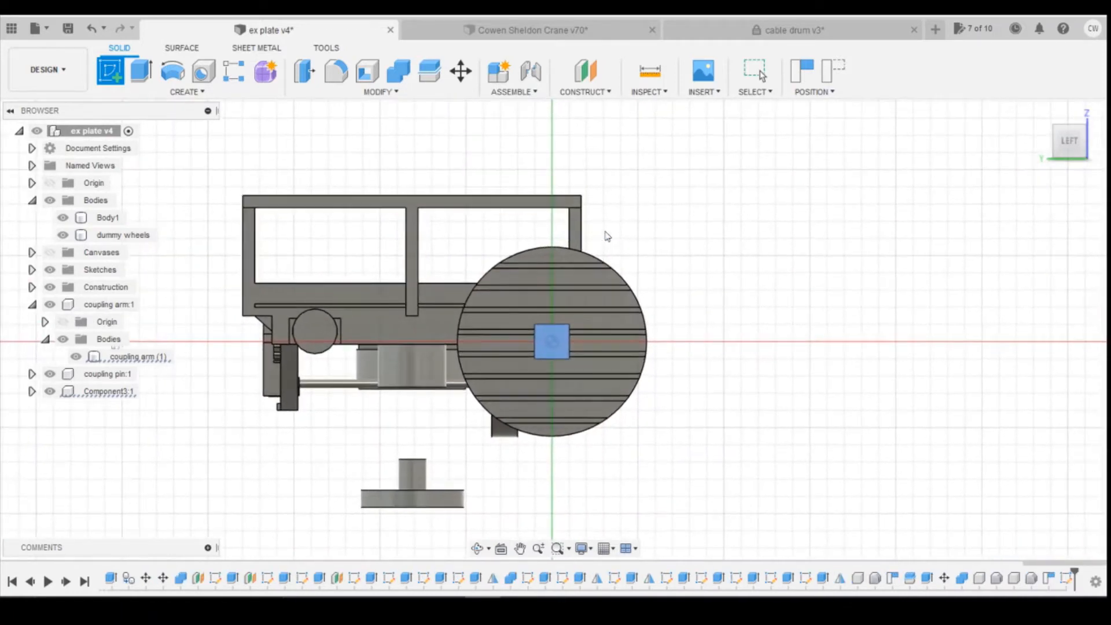
Step: Following the reference photo, sketch a narrow upright rectangle about 0.86 mm wide from the drum's centre line down past its rim
click(376, 544)
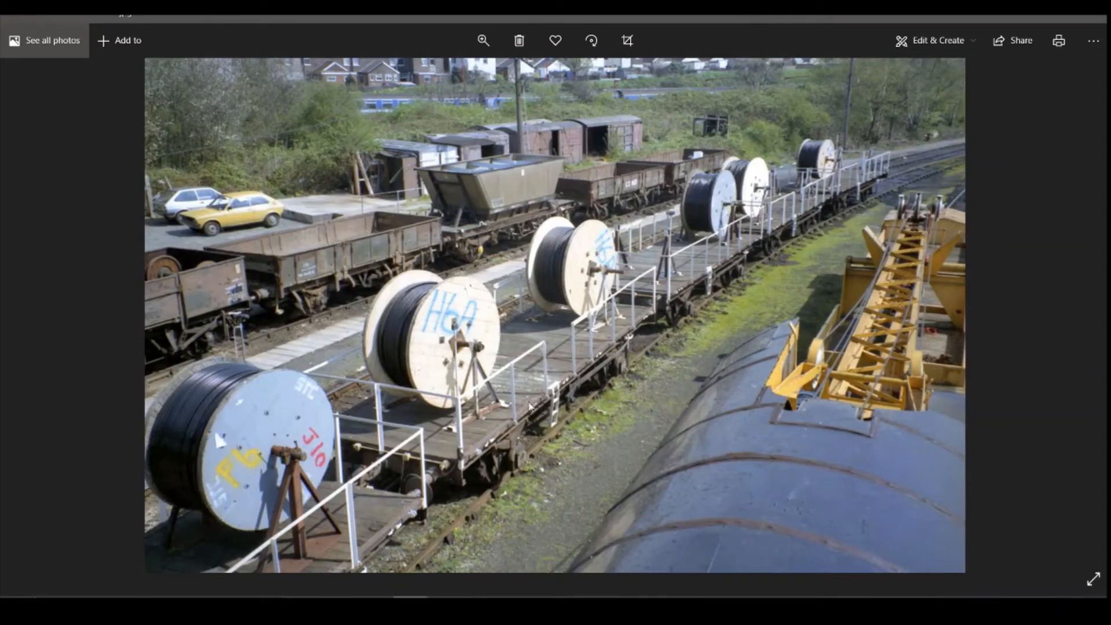
click(473, 582)
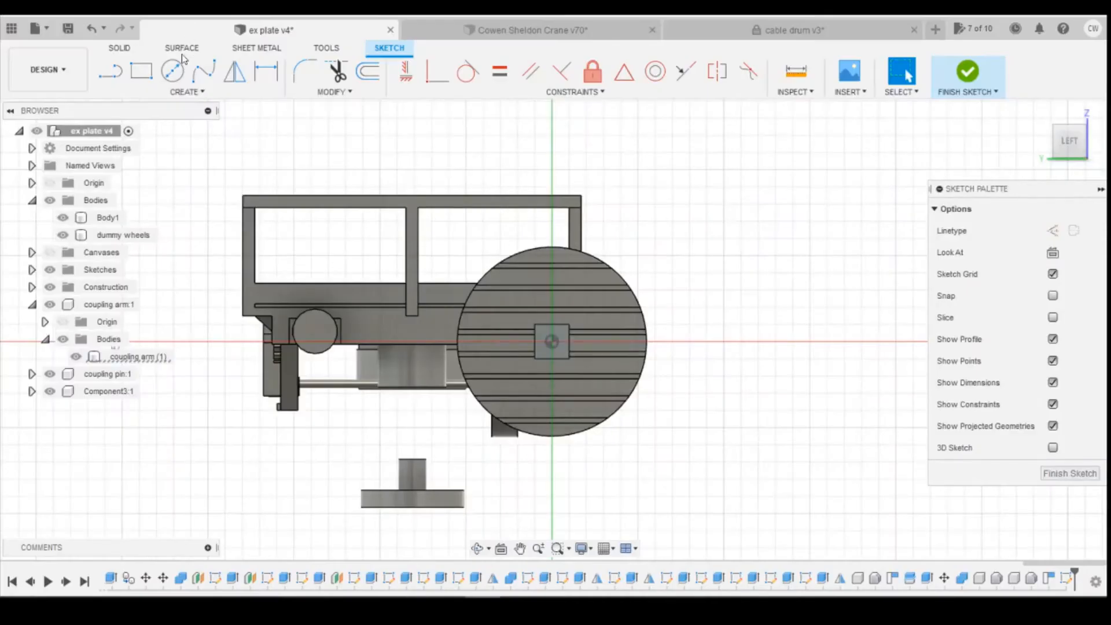
click(145, 74)
click(145, 75)
scroll(544, 341, up, 5)
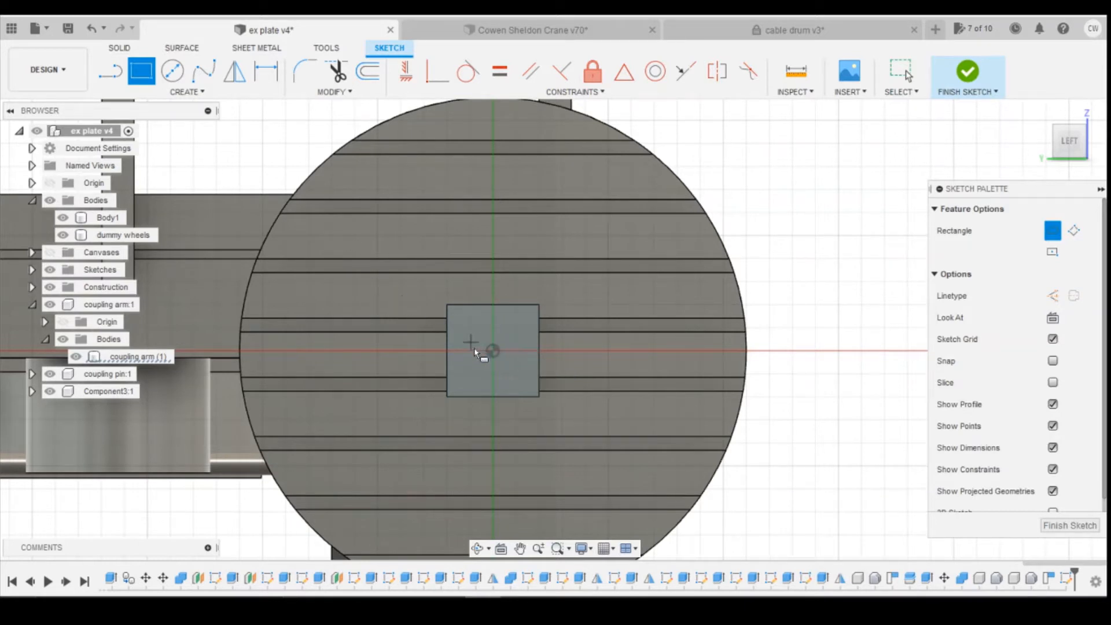
click(477, 351)
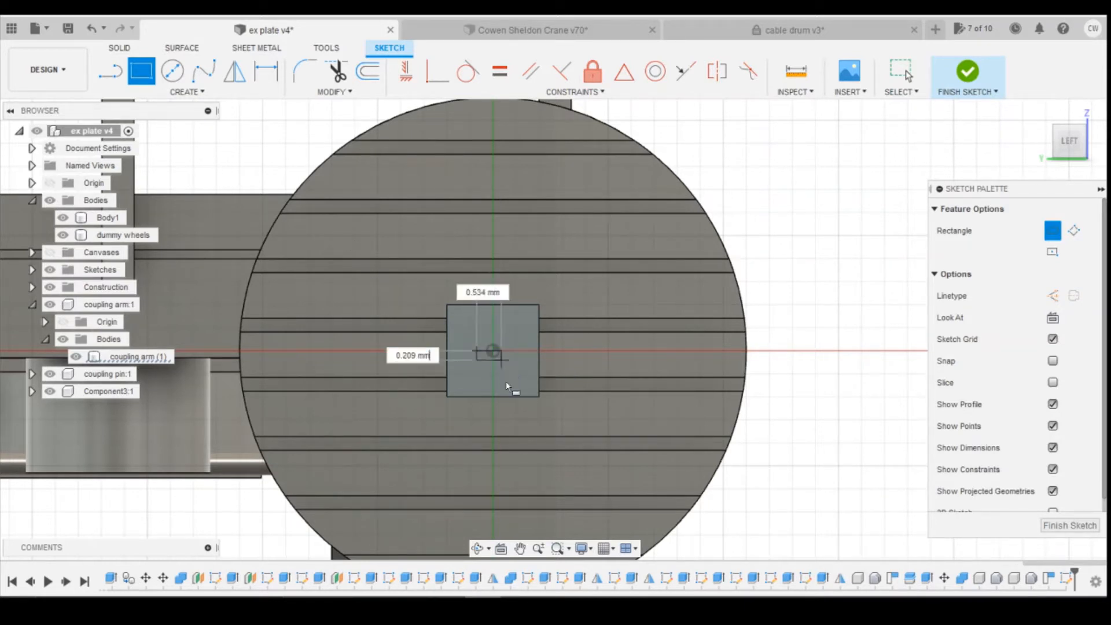
scroll(505, 379, up, 2)
scroll(506, 380, down, 8)
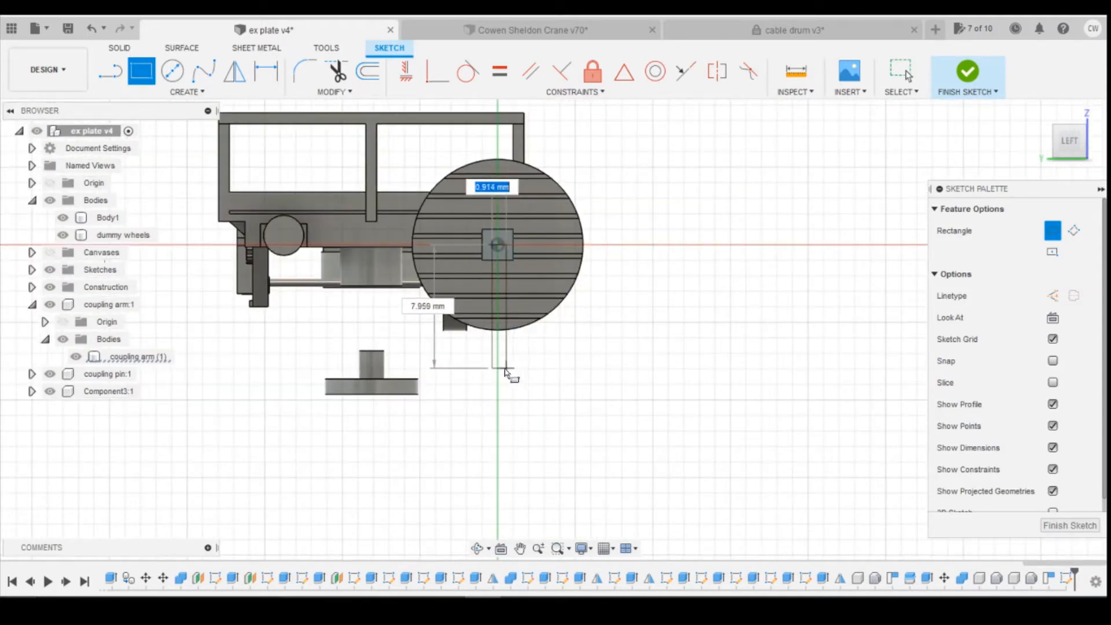
scroll(507, 379, up, 2)
scroll(503, 377, up, 2)
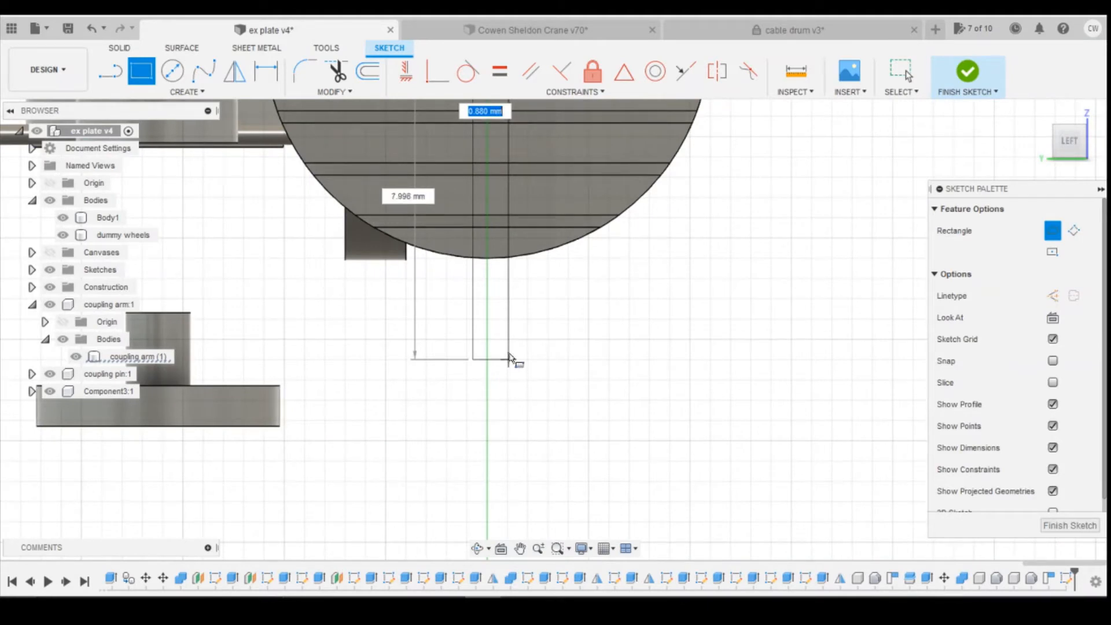
click(508, 338)
Step: Compare the support post with the reference photo and move the rectangle's lower edge up closer to the drum rim
key(alt+Tab)
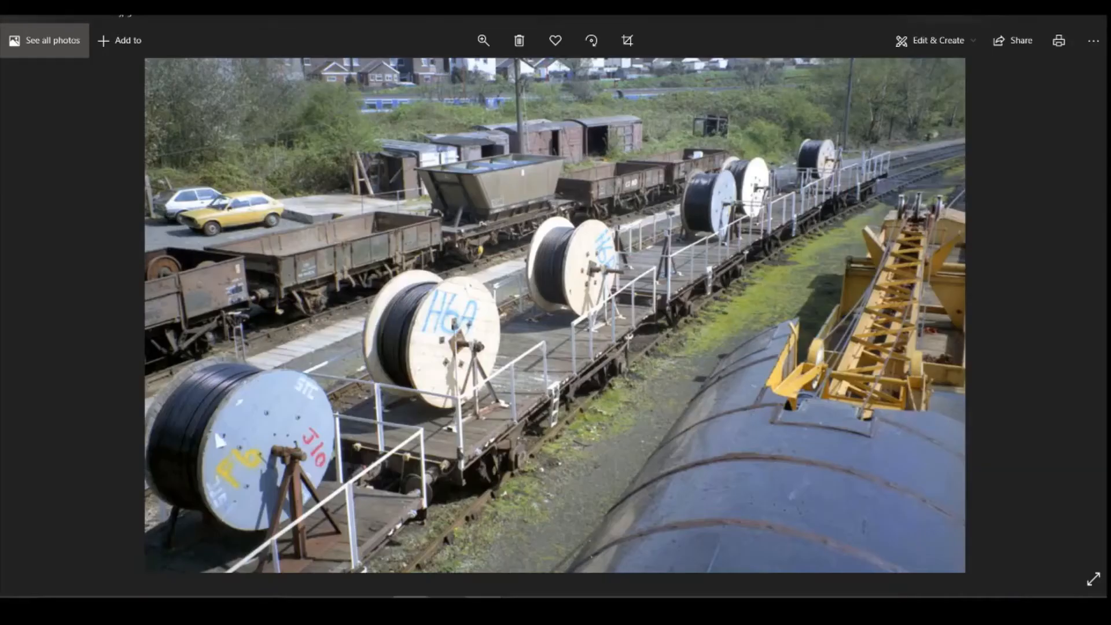
key(alt+Tab)
scroll(550, 339, down, 3)
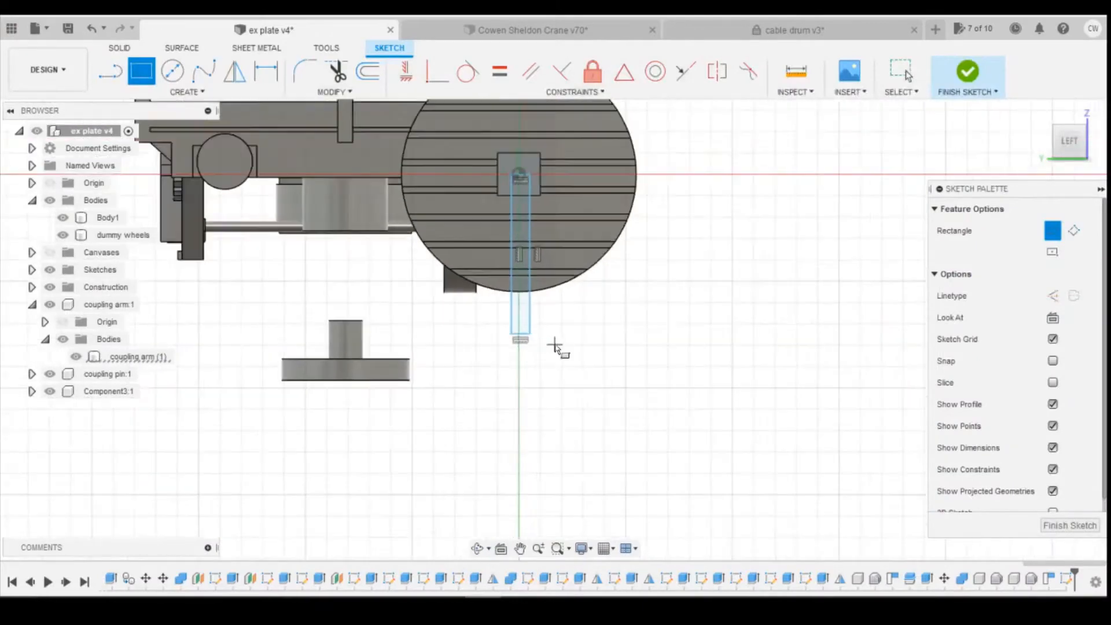
key(alt+Tab)
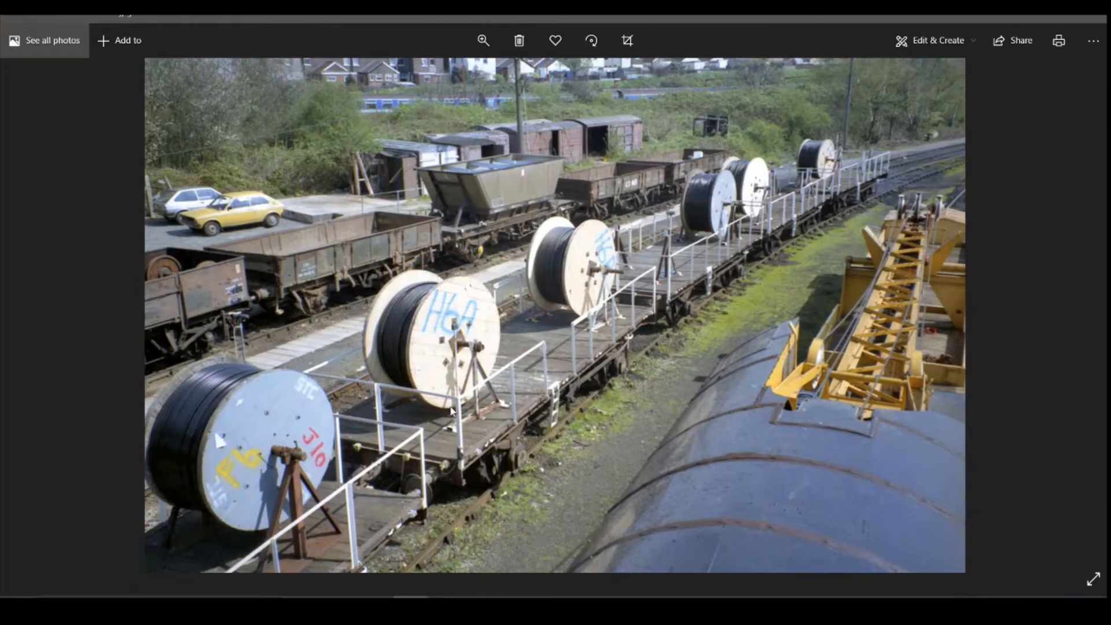
key(alt+Tab)
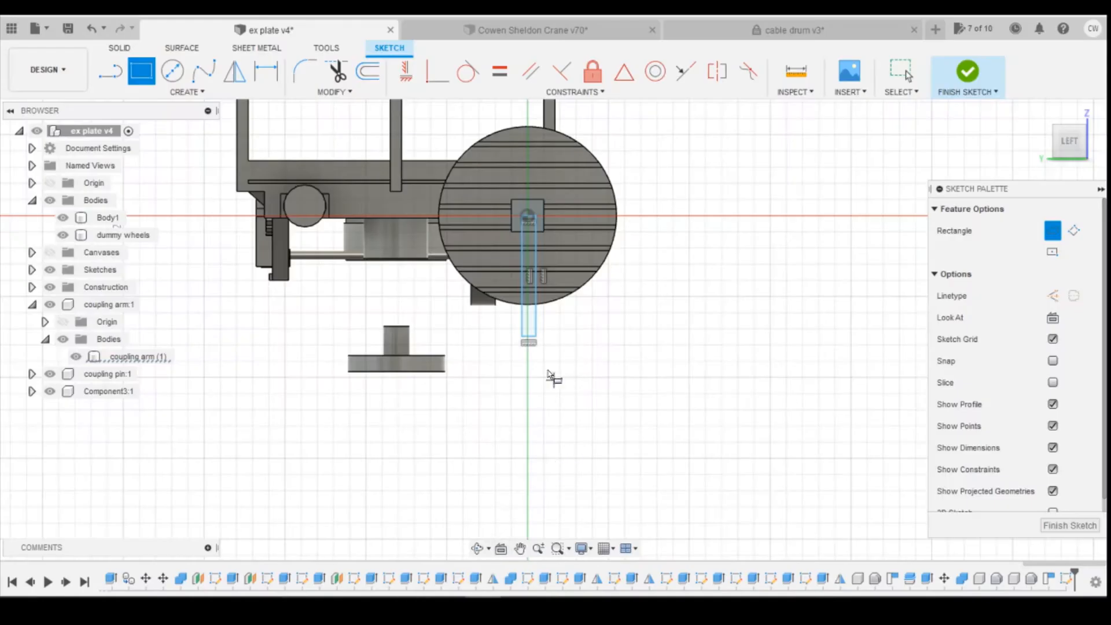
scroll(553, 376, up, 5)
key(Escape)
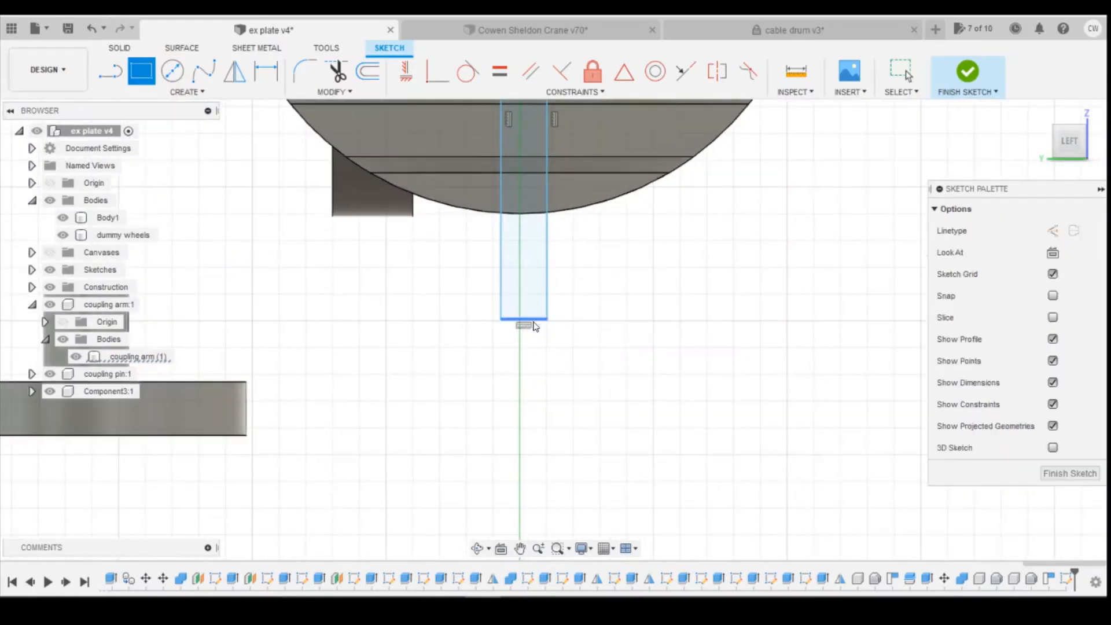
drag(533, 319, 533, 294)
scroll(612, 368, down, 5)
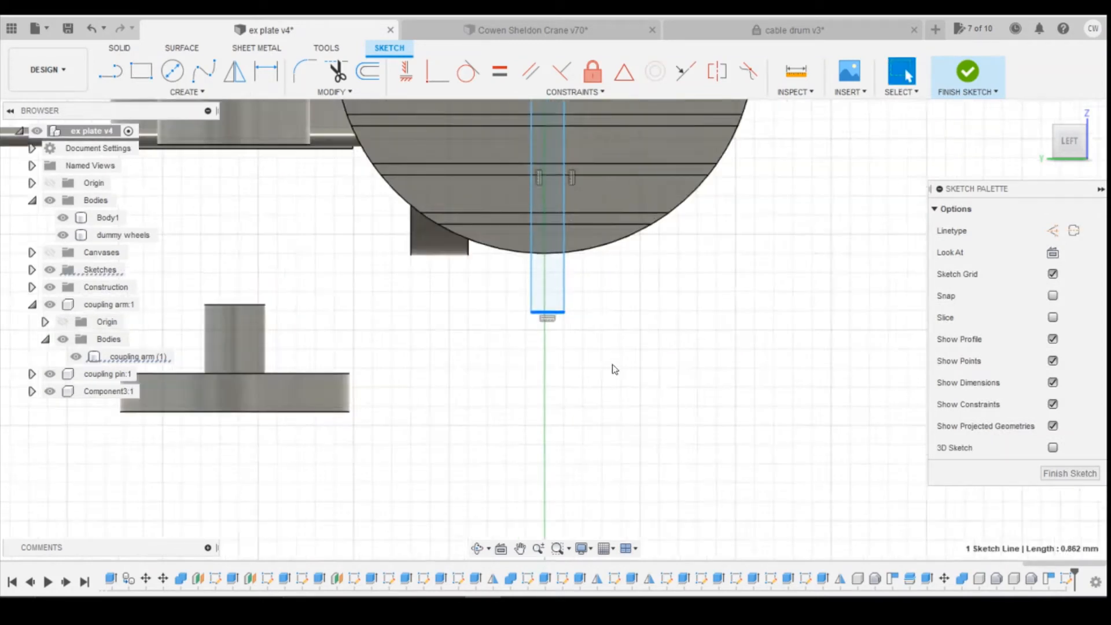
Step: Dimension the rectangle's two upper corners at 0.3 mm to either side of the drum's centre point
scroll(574, 178, up, 5)
scroll(596, 322, down, 3)
scroll(547, 174, up, 6)
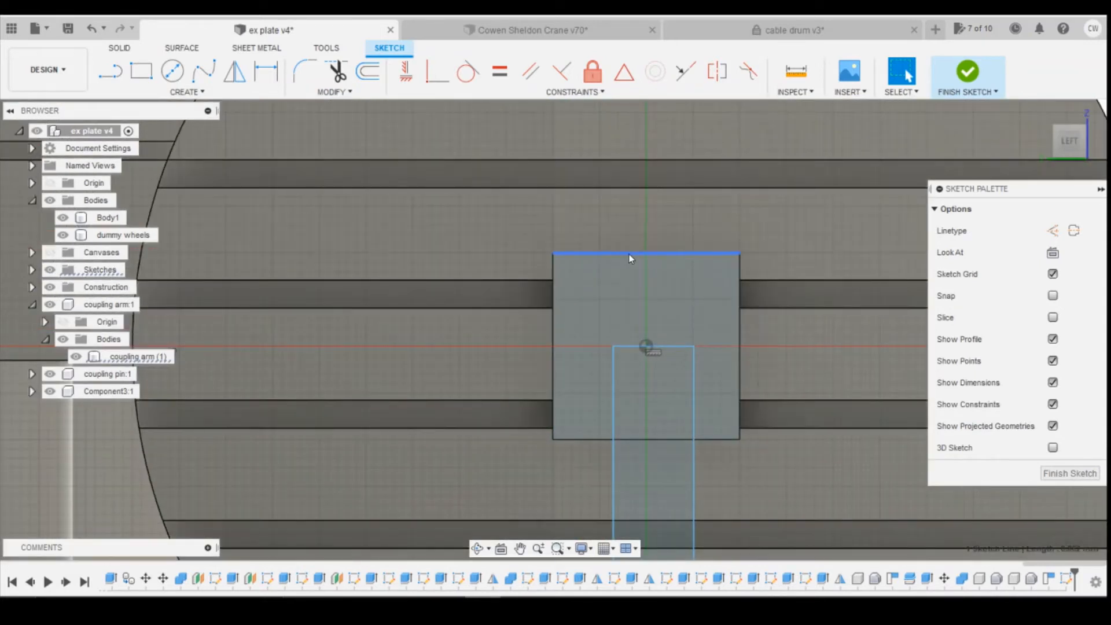
key(d)
click(613, 346)
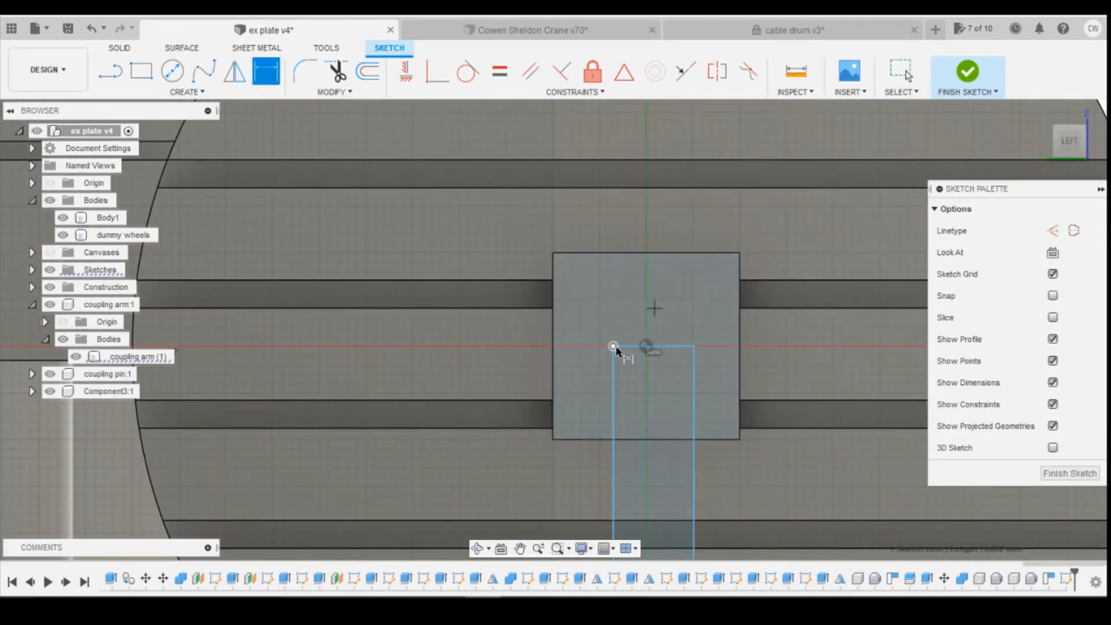
click(646, 347)
click(633, 310)
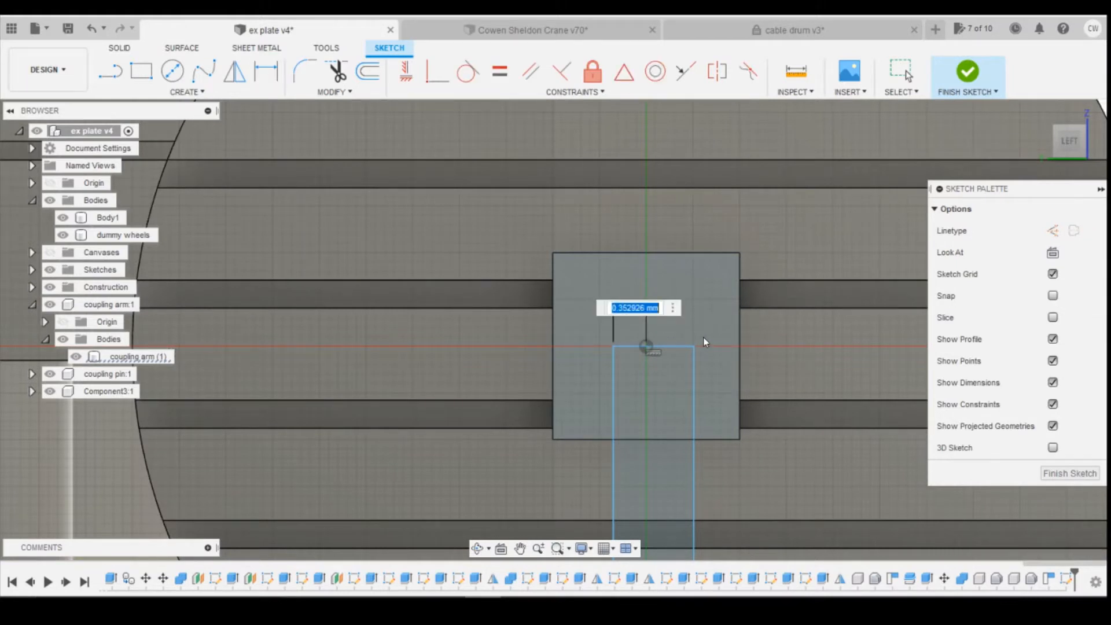
text(0.3)
key(Return)
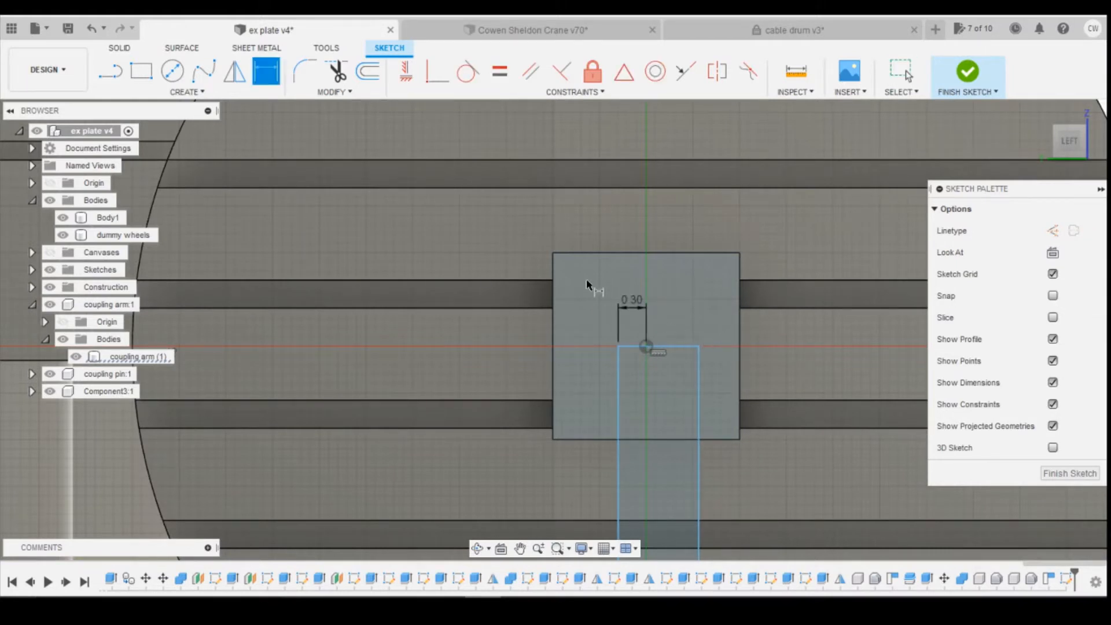
click(698, 346)
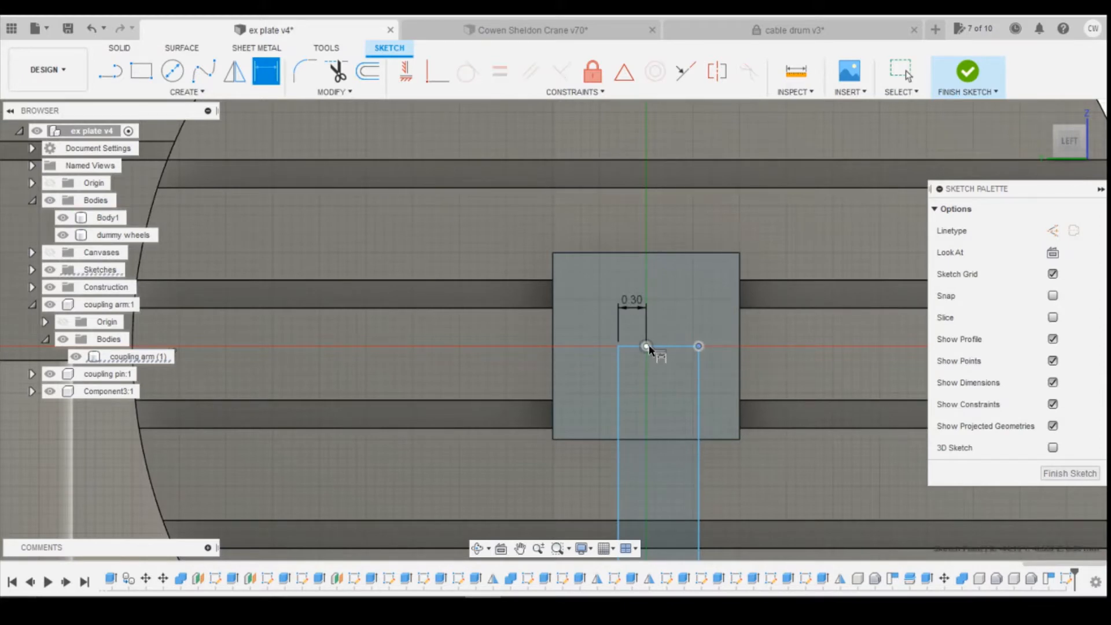
click(658, 320)
text(0.3)
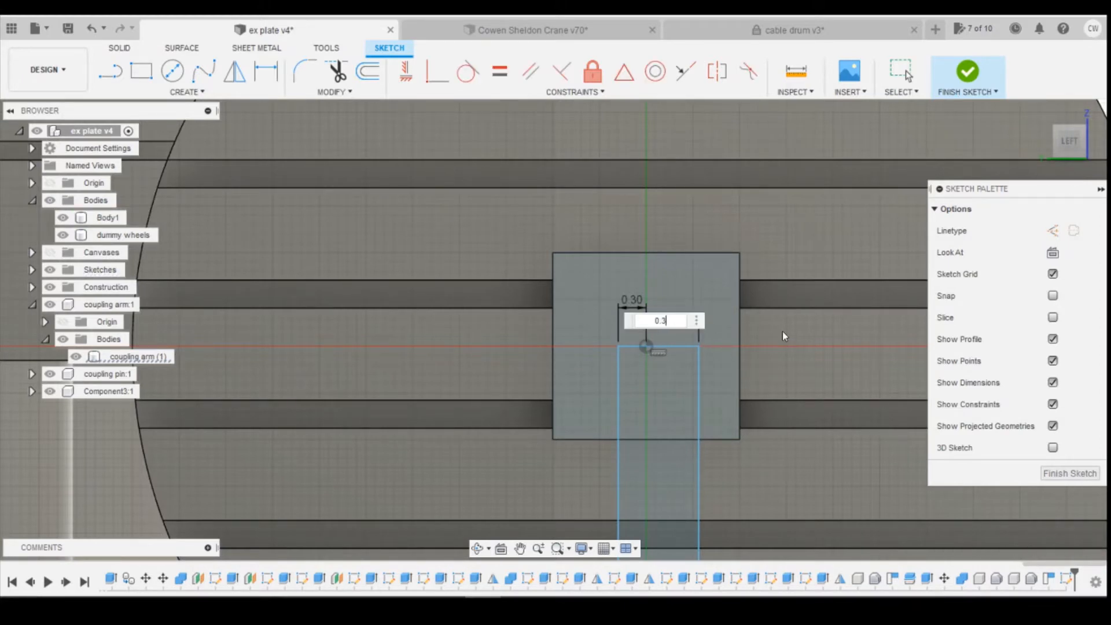
key(Return)
scroll(782, 336, down, 5)
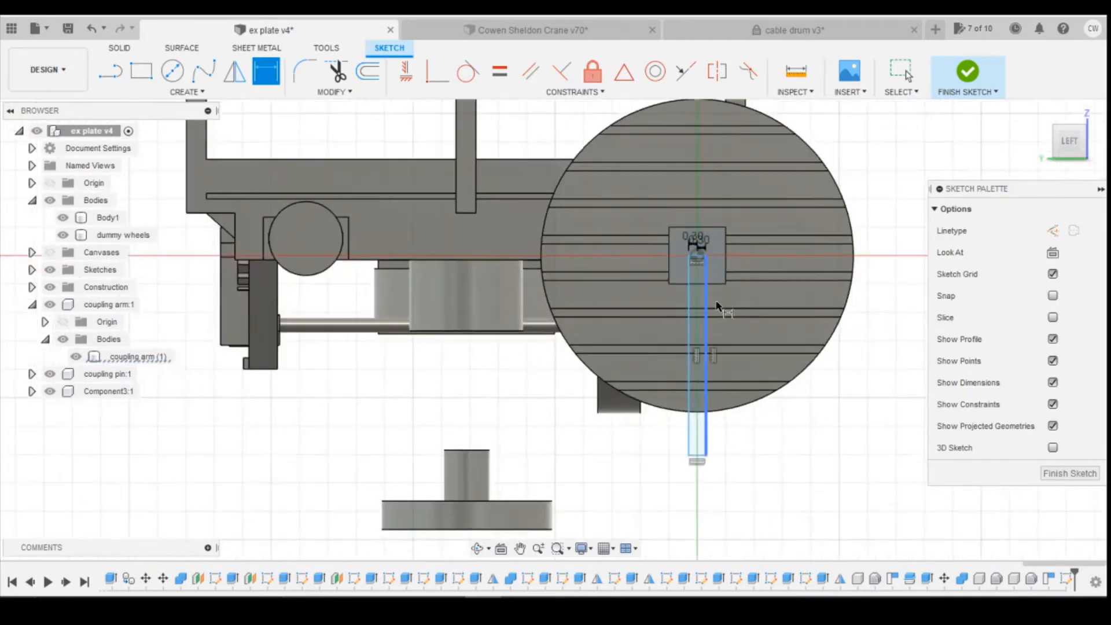
key(Escape)
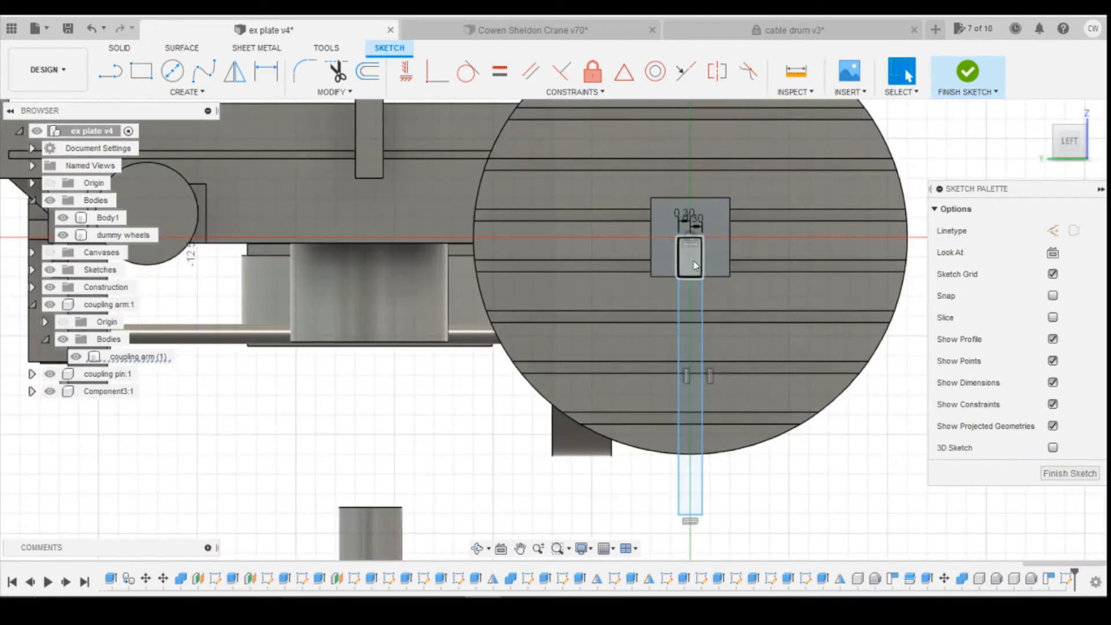
Step: Extrude both parts of the post profile in two directions, 1 mm outward and 0.15 mm back towards the drum face
click(693, 263)
shift+click(694, 334)
right_click(694, 334)
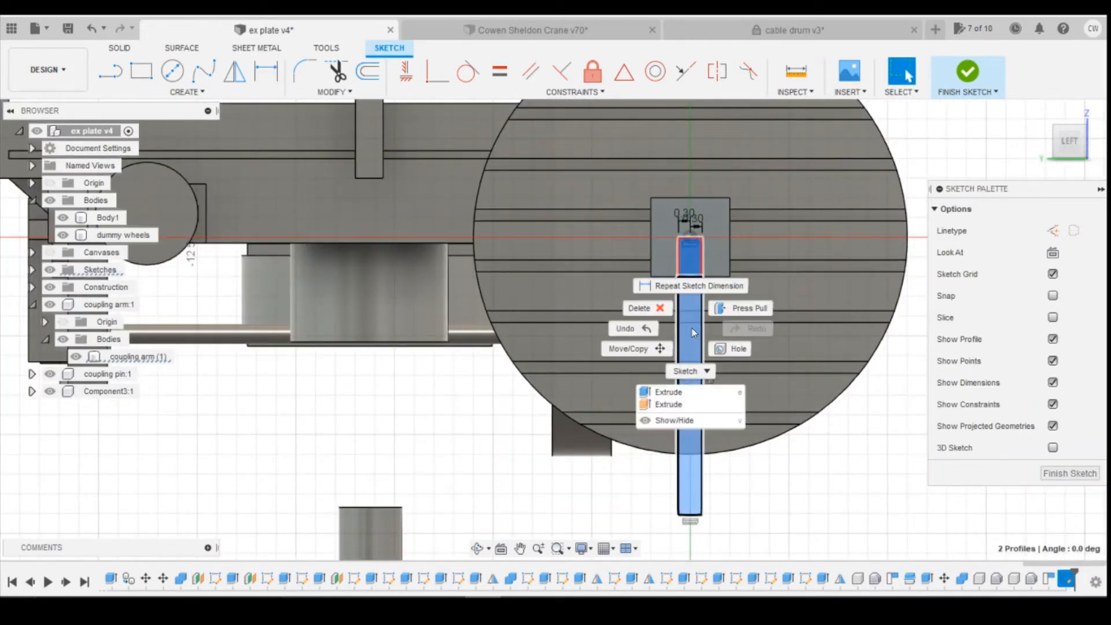
click(702, 390)
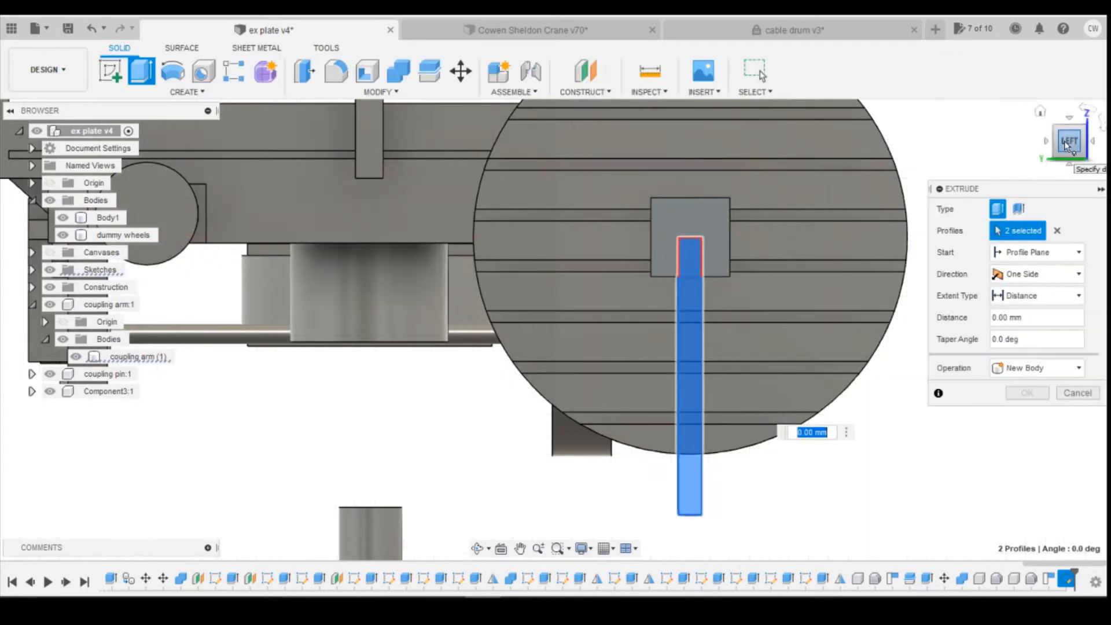
shift+middle_drag(555, 327, 547, 388)
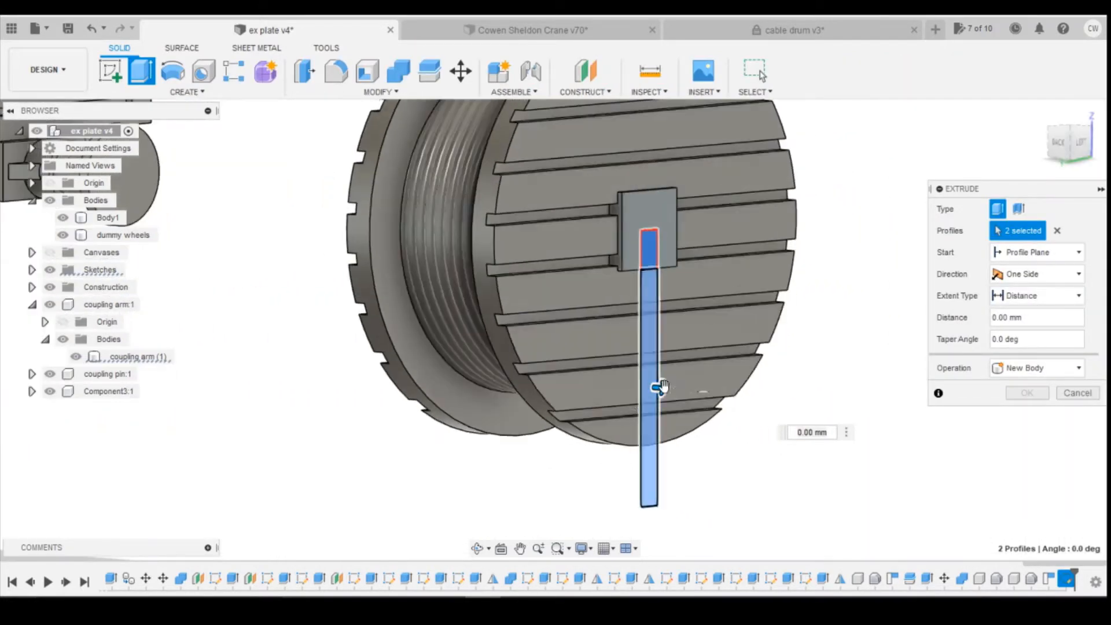
click(1078, 274)
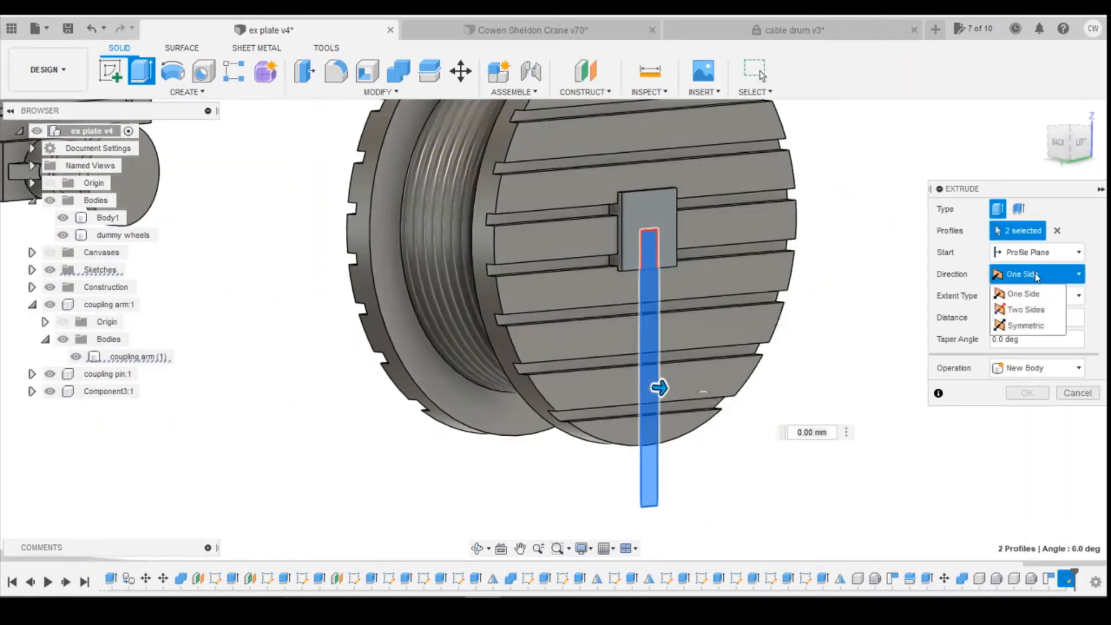
click(1027, 308)
drag(620, 389, 685, 390)
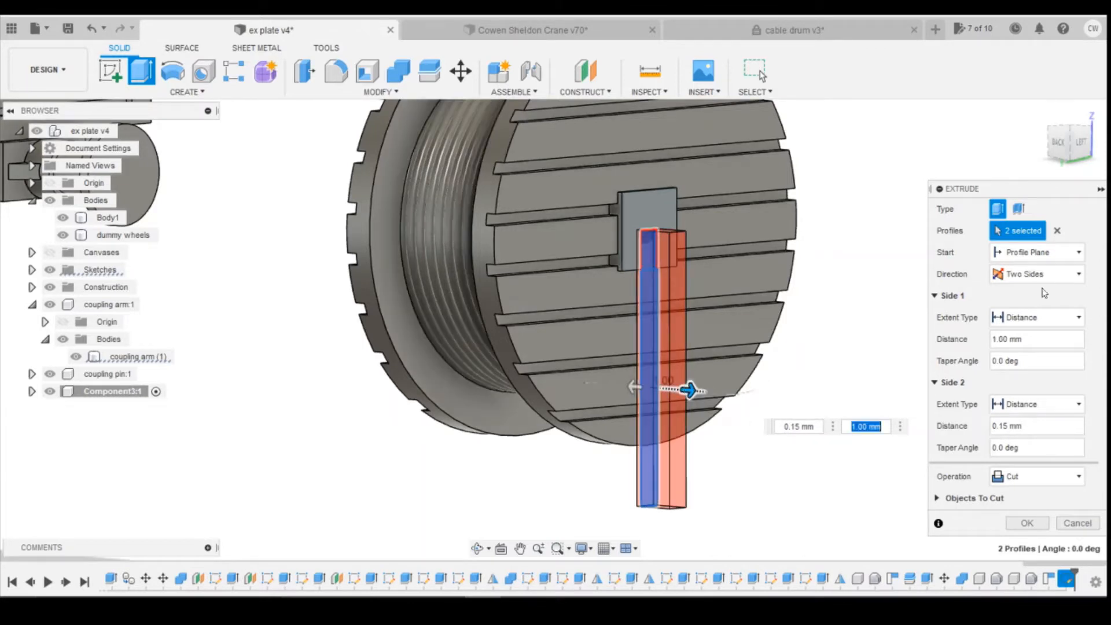
Step: Reduce the post extrusion's outward distance to 0.8 mm, keep 0.15 mm on the drum side, and join it to the drum
click(1058, 143)
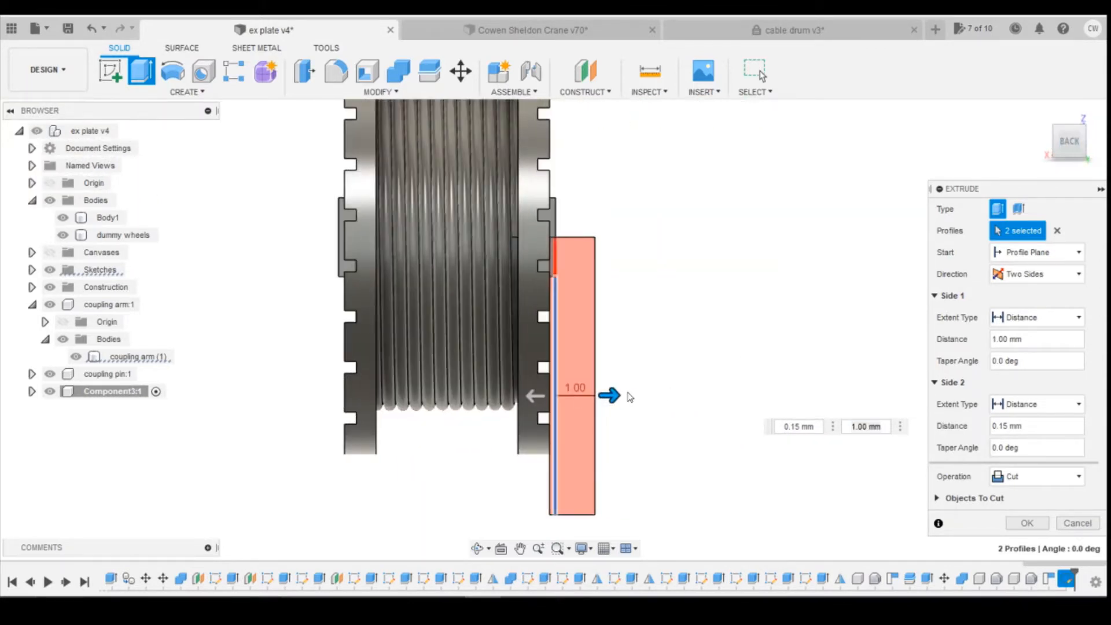
click(612, 394)
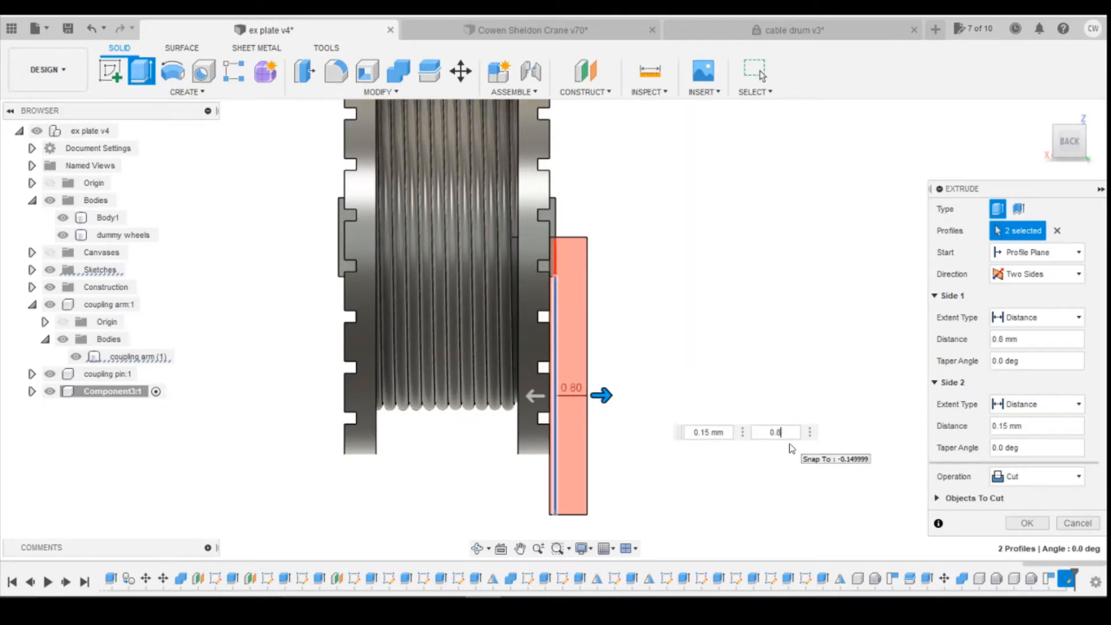
drag(1067, 149, 1035, 150)
click(1013, 476)
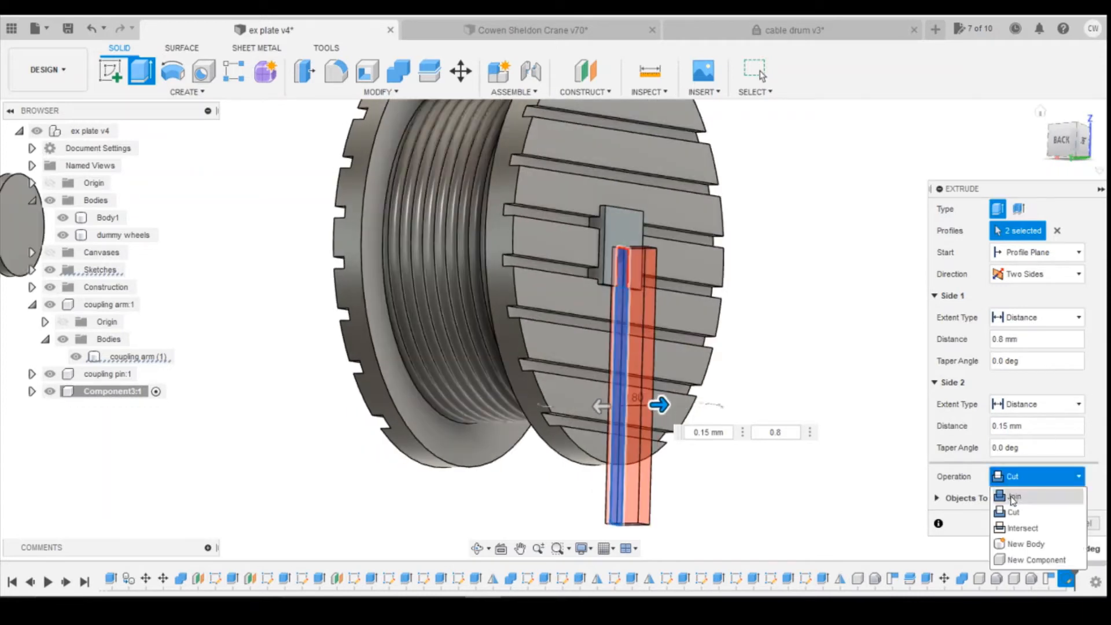
click(1013, 498)
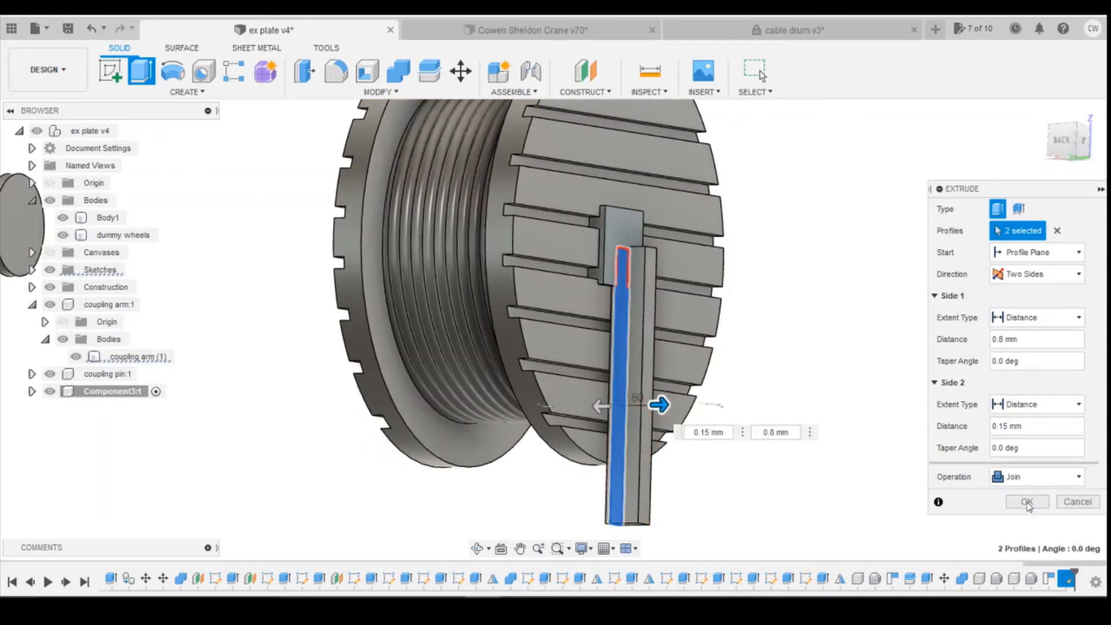
click(1027, 501)
Step: Start a sketch on the square hub plate's outer face and draw a 0.7 mm diameter circle centred on the drum's centre point
shift+middle_drag(554, 330, 465, 304)
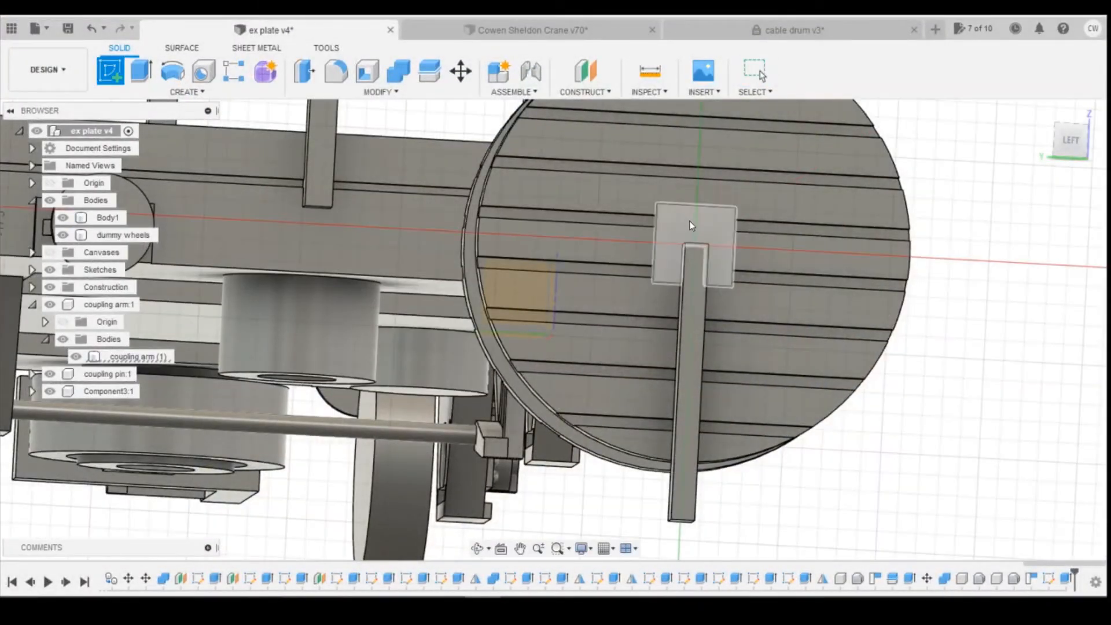
click(696, 218)
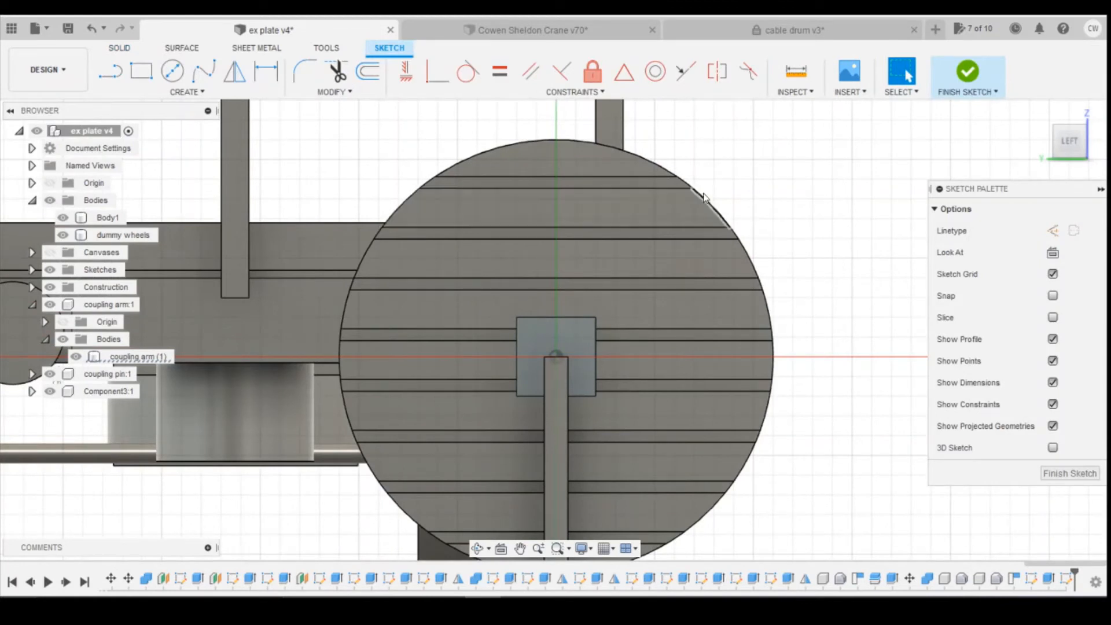
click(177, 74)
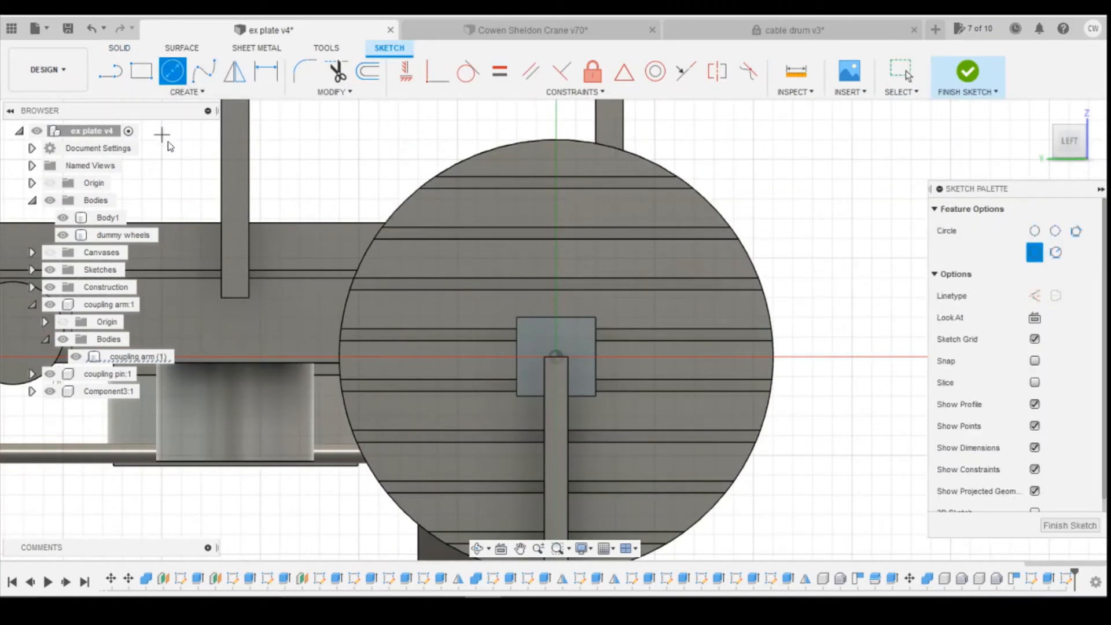
click(555, 356)
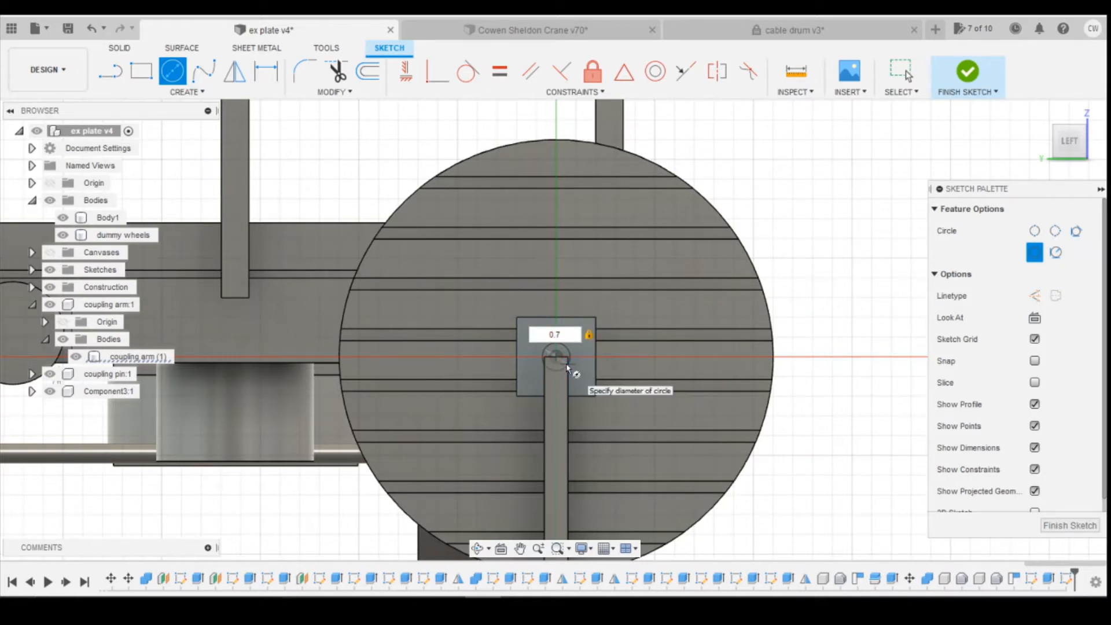
text(0.7)
key(Return)
key(Escape)
scroll(459, 251, up, 4)
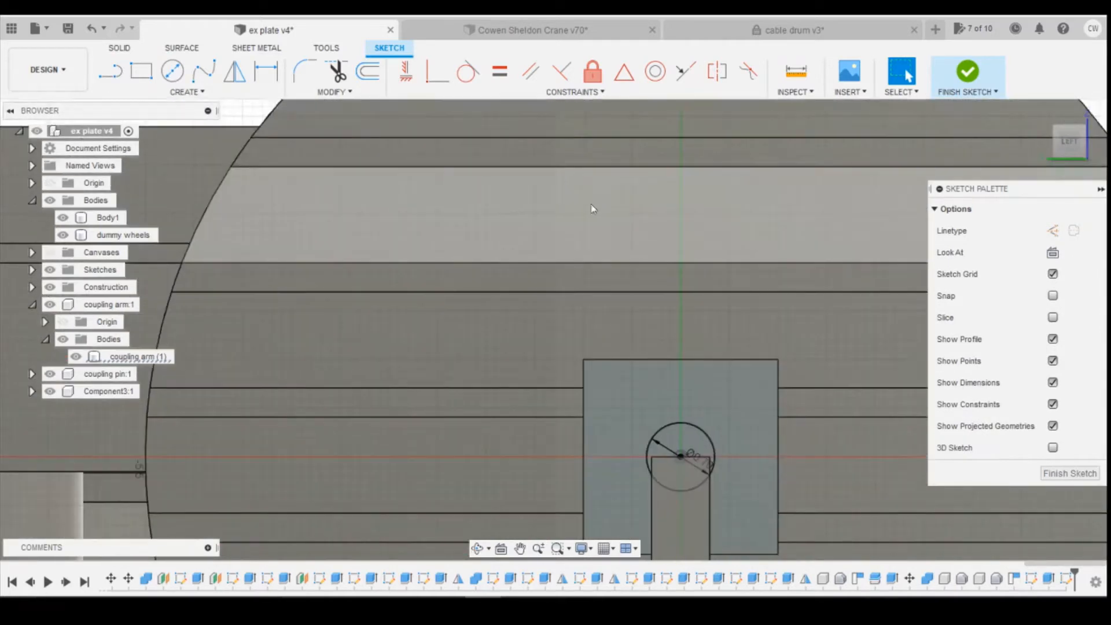
scroll(668, 411, down, 5)
scroll(661, 375, up, 4)
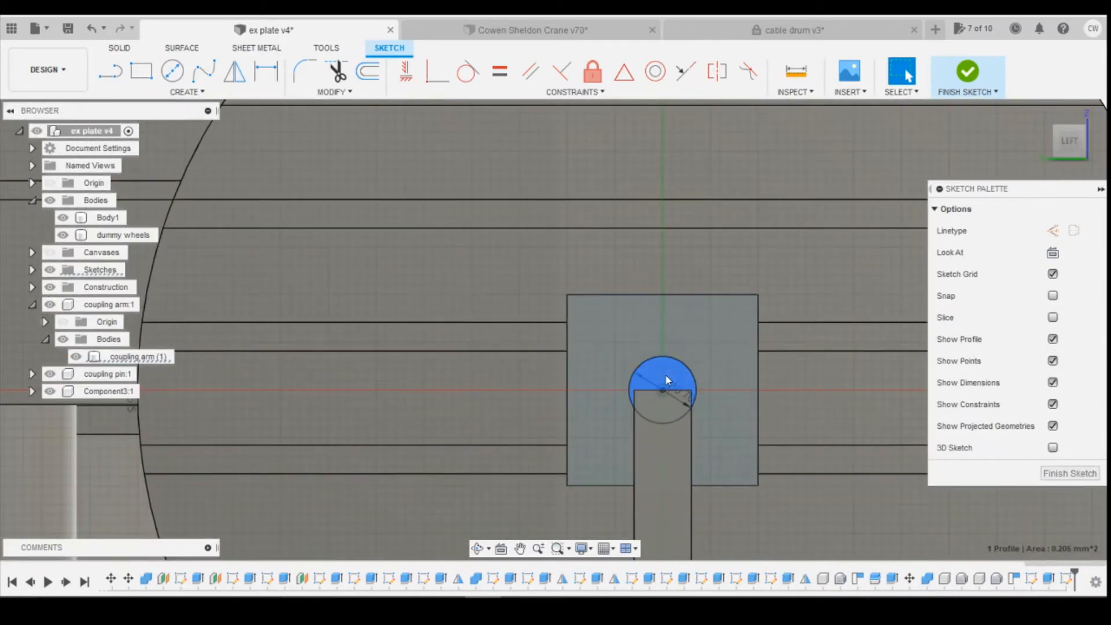
right_click(666, 376)
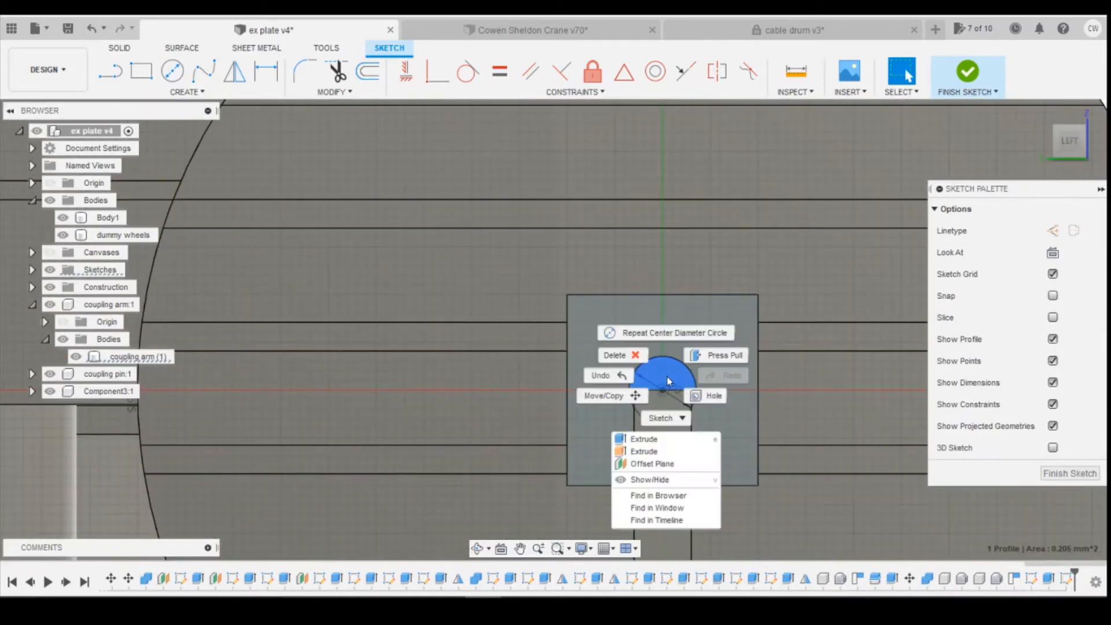
click(586, 312)
click(664, 375)
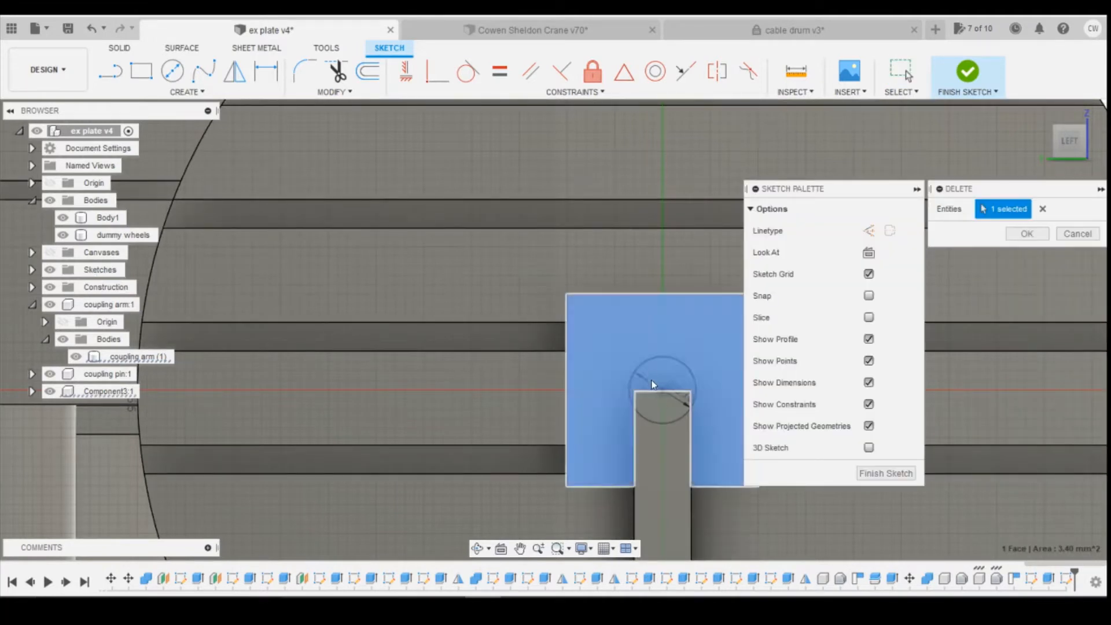
click(653, 411)
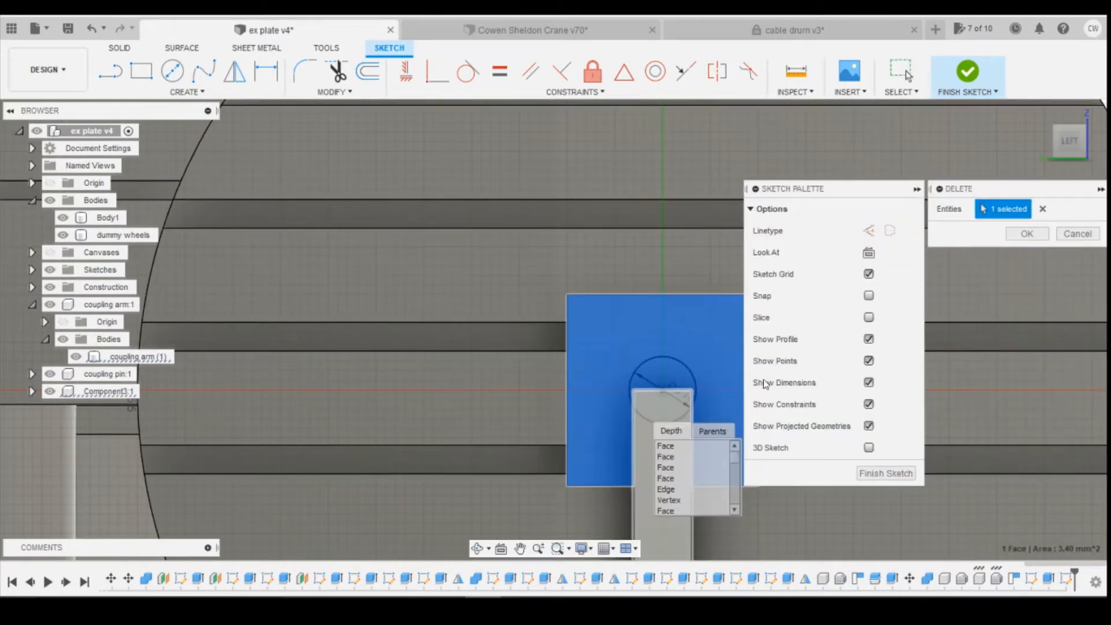
click(1077, 233)
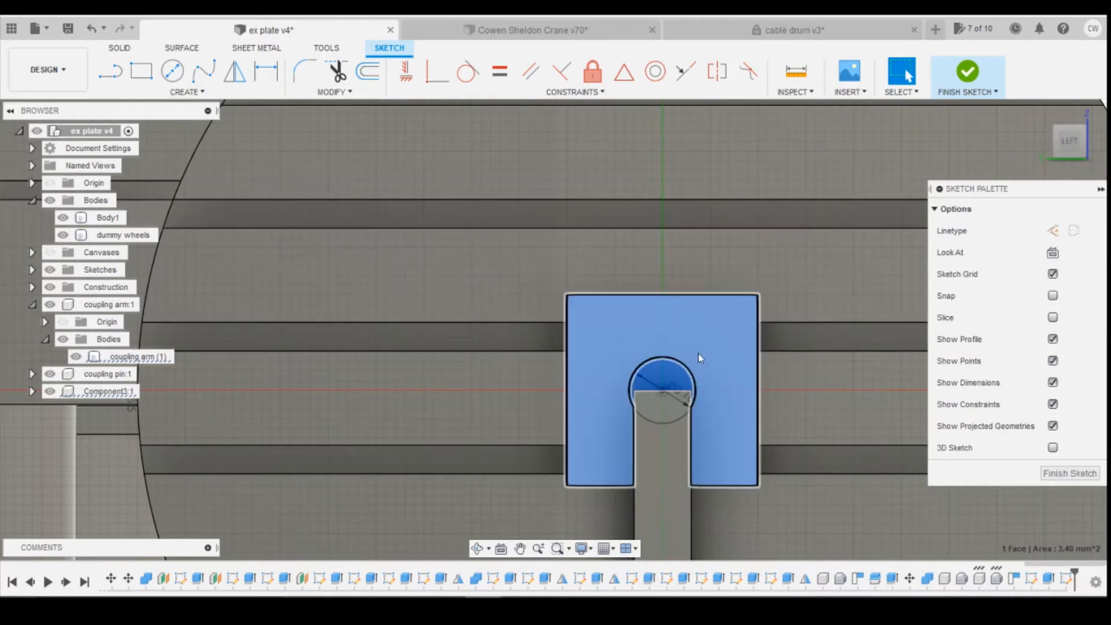
key(Escape)
Step: Extrude both parts of the hub circle 0.9 mm outward as a round axle end and join it to the support post
click(658, 373)
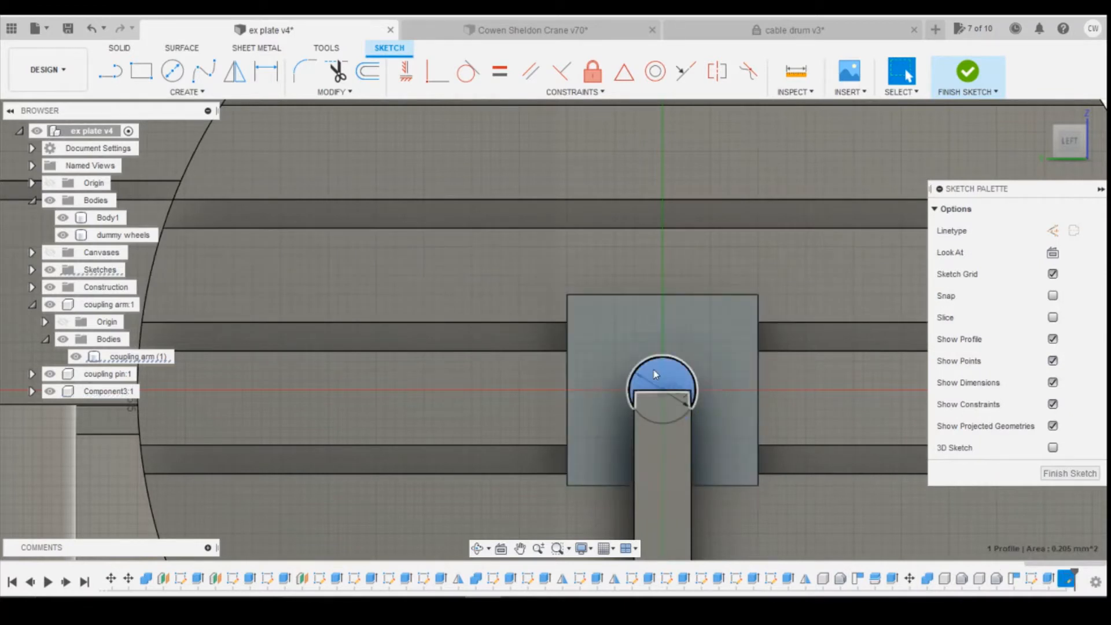
click(655, 408)
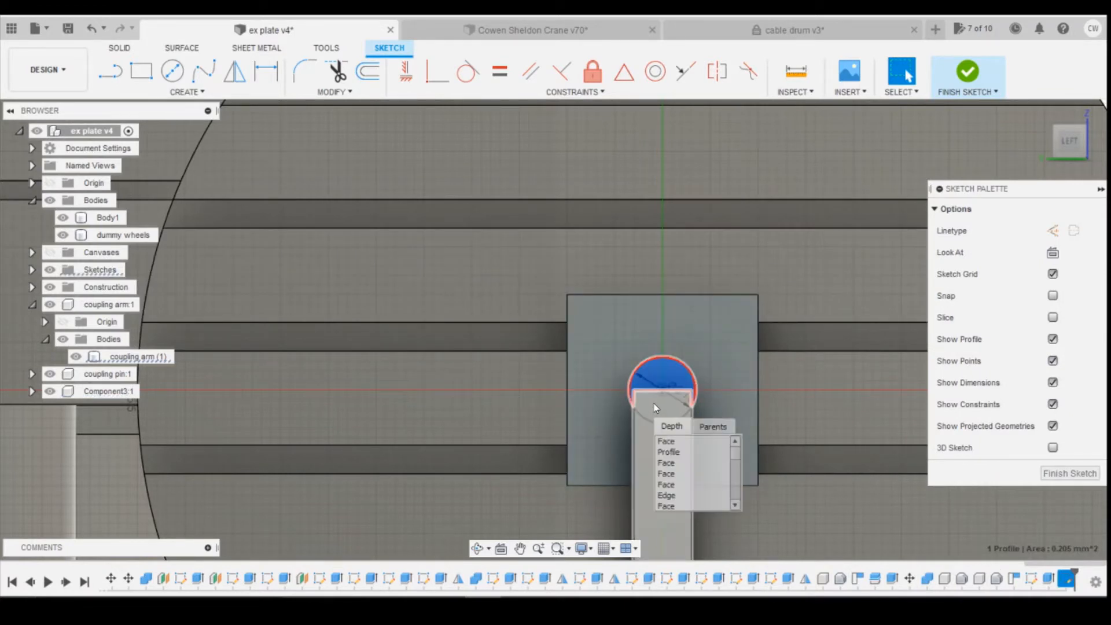
click(672, 452)
right_click(665, 365)
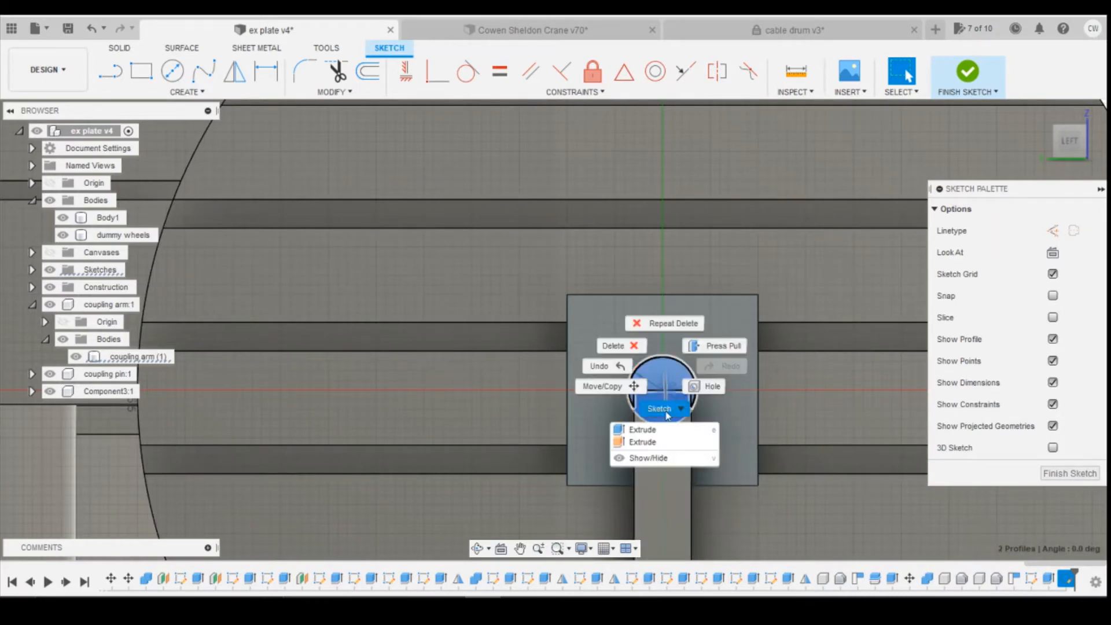
click(643, 429)
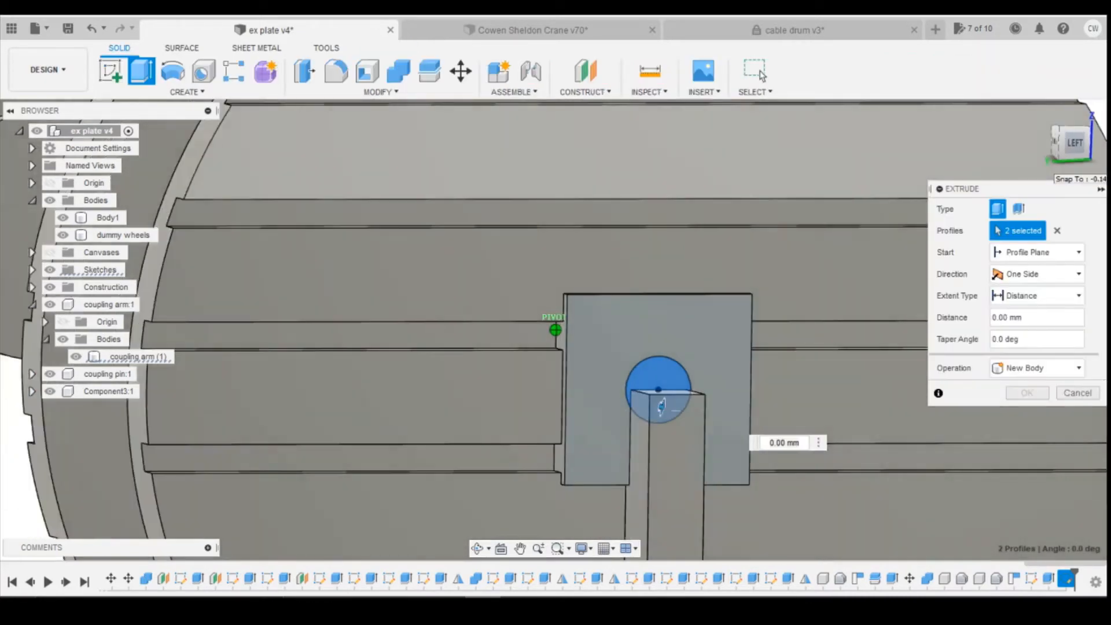
drag(1075, 152, 1089, 158)
drag(648, 403, 696, 421)
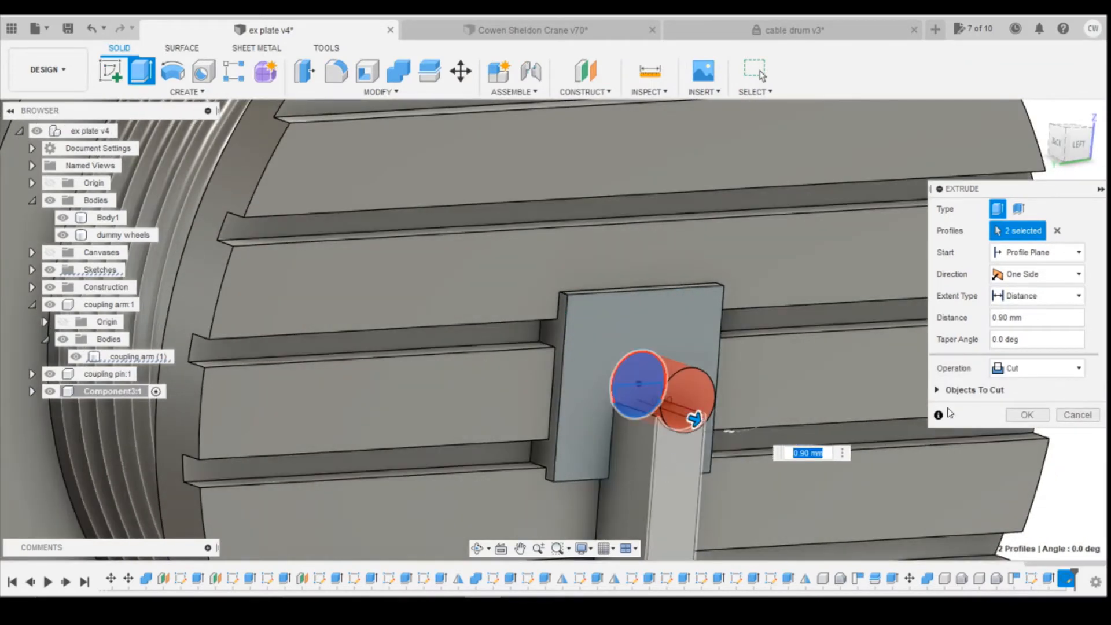
click(1035, 368)
click(1012, 380)
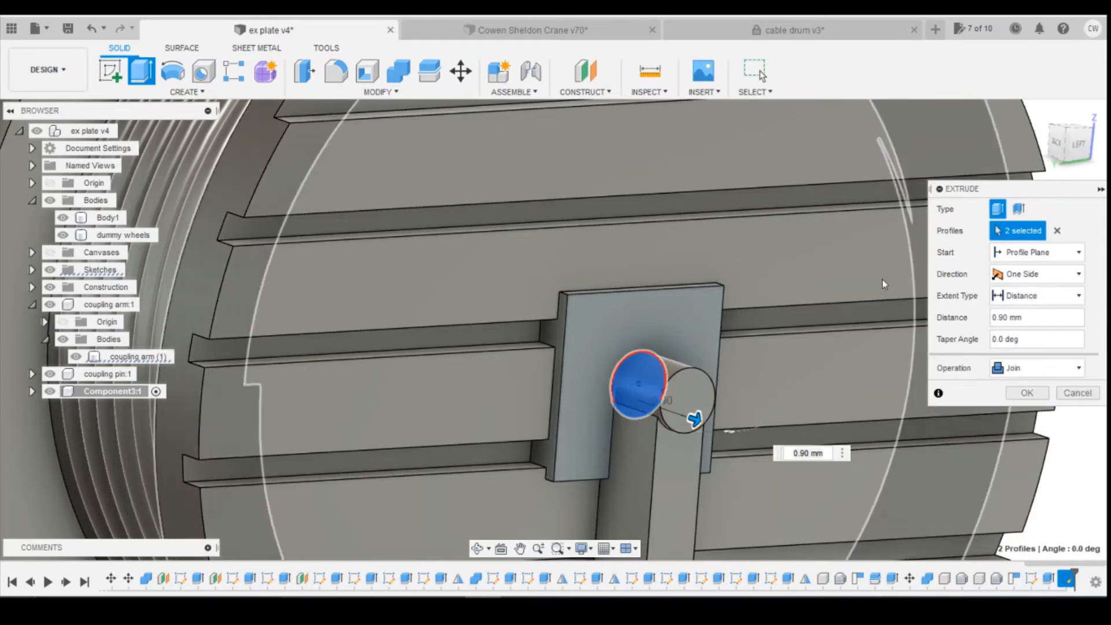
click(1027, 393)
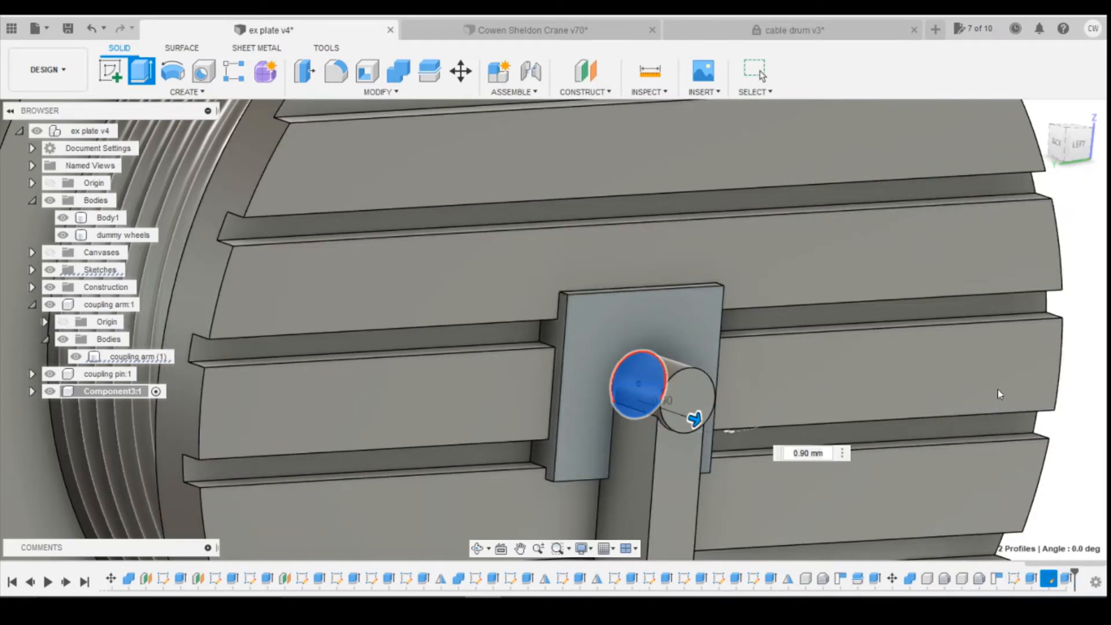
Step: Compare the drum, axle end and support post with the stand shown in the wagon reference photo
scroll(769, 345, down, 10)
scroll(736, 313, down, 2)
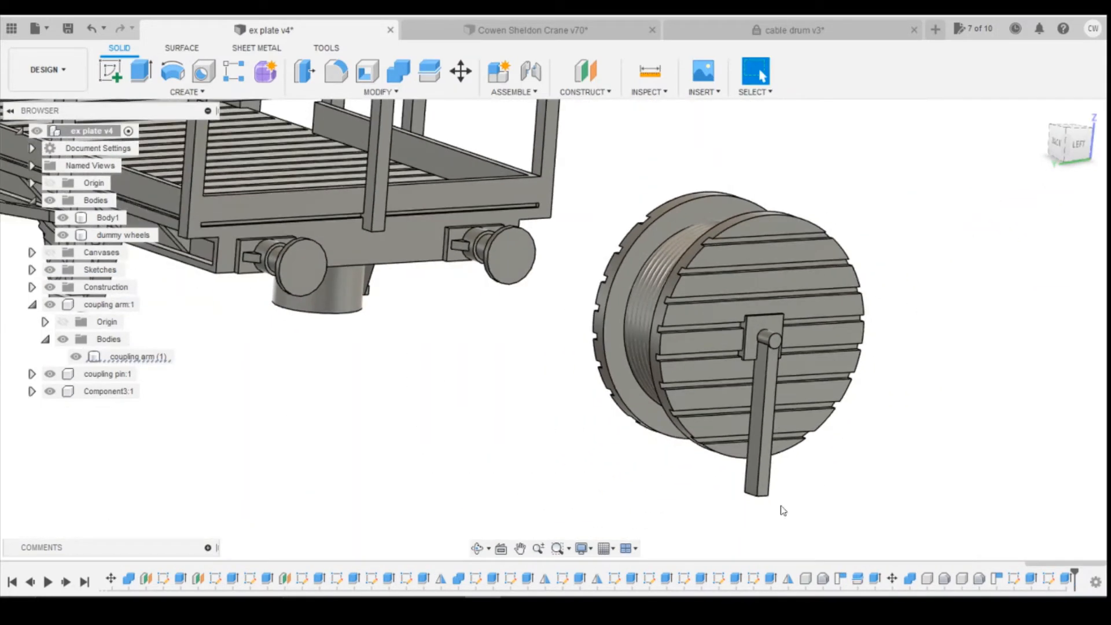
click(1077, 144)
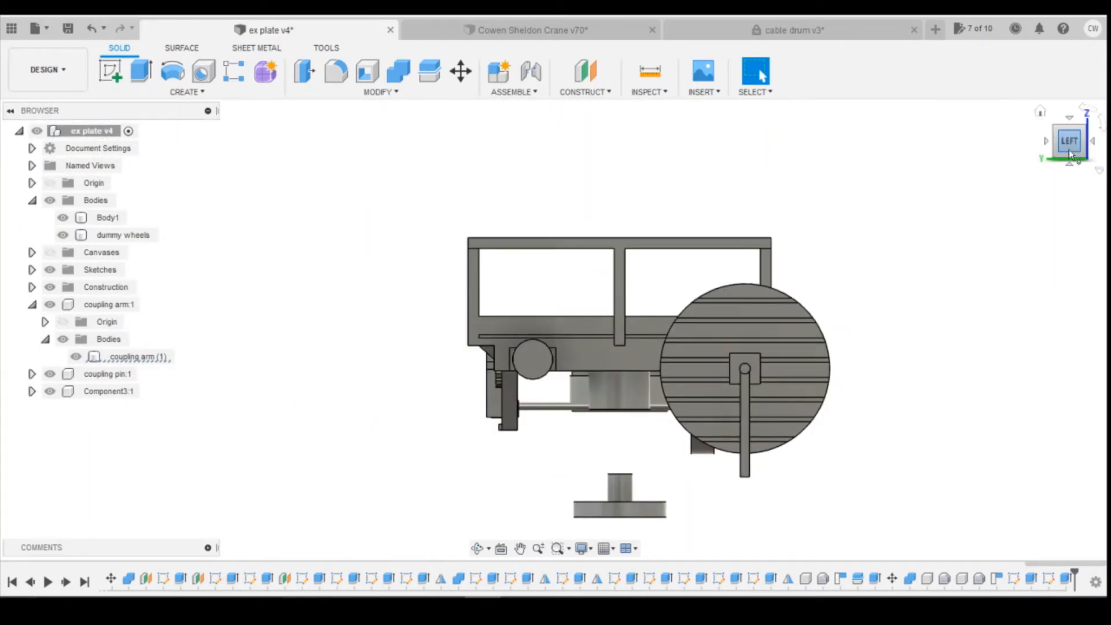
mouse_move(412, 610)
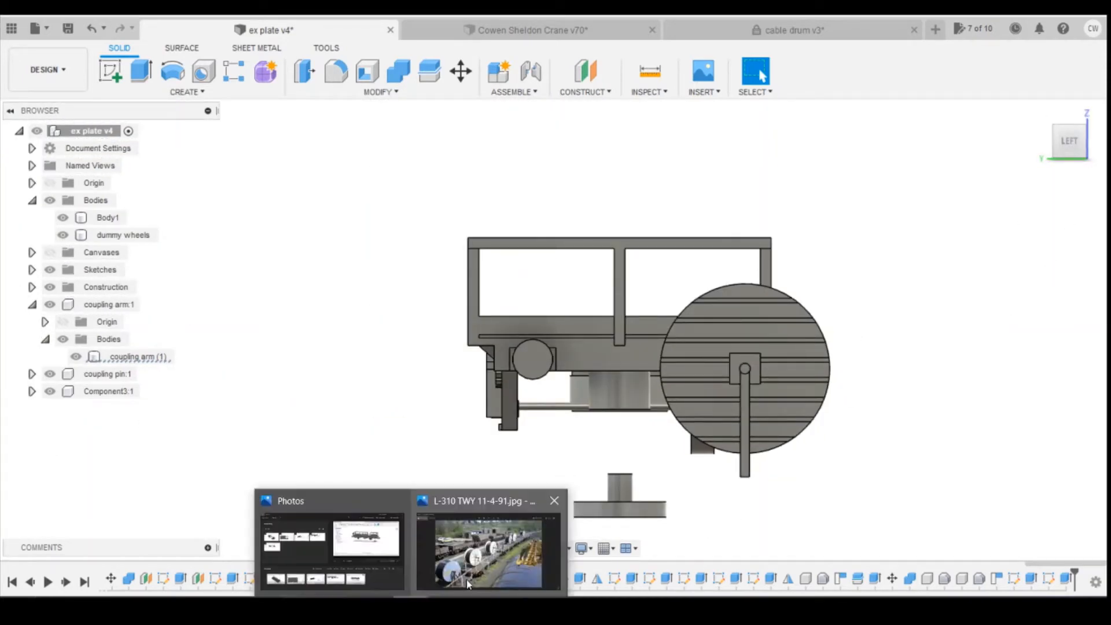
click(503, 533)
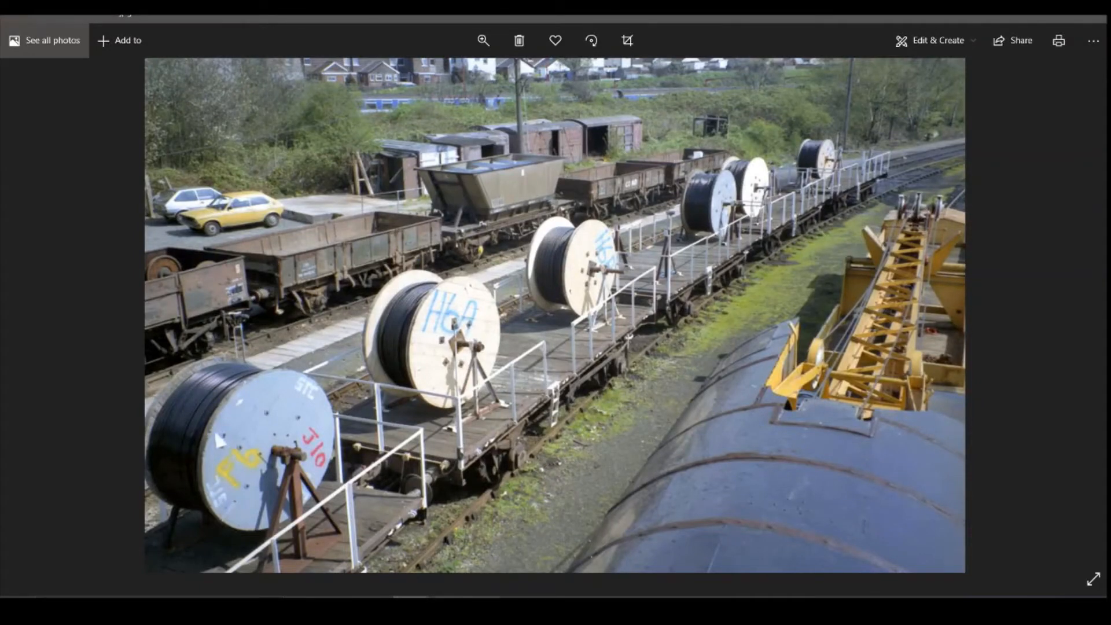
mouse_move(483, 612)
click(483, 541)
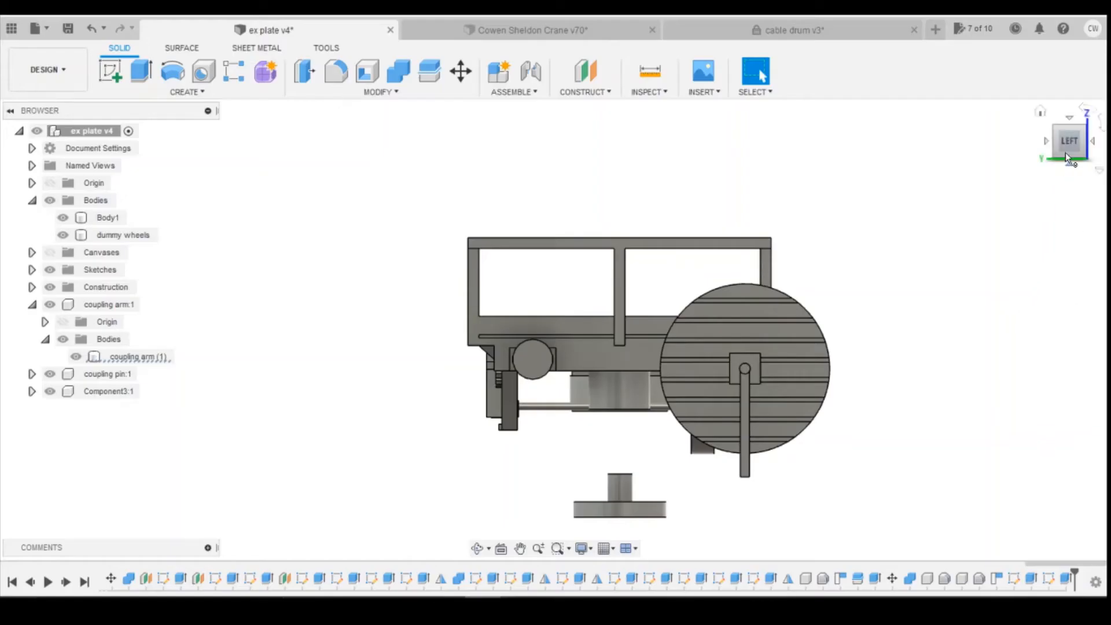
drag(1065, 149, 1052, 149)
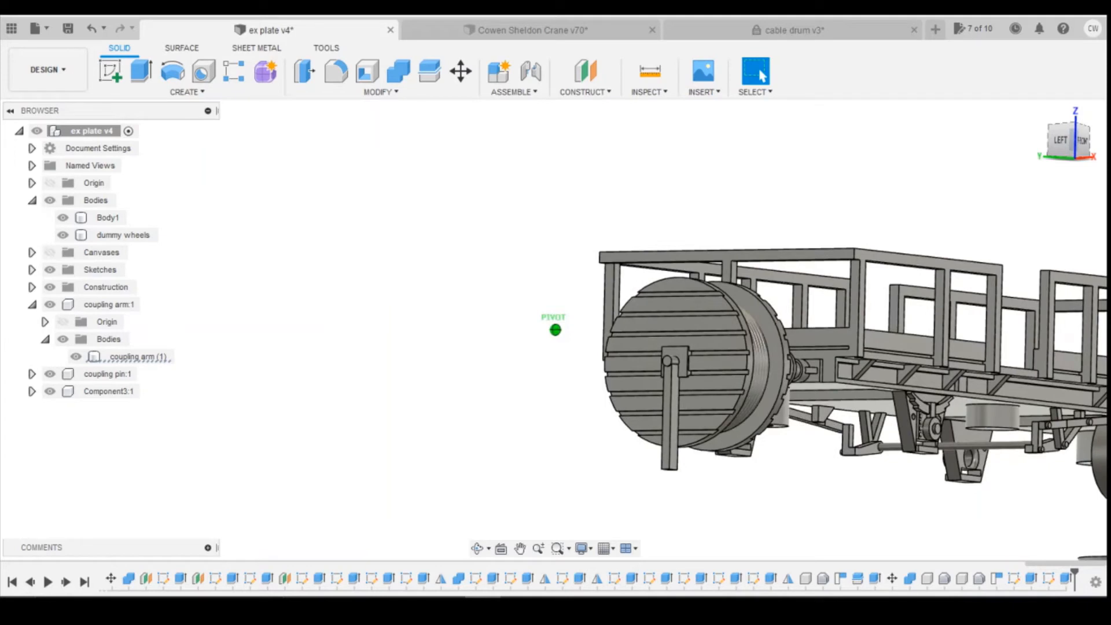
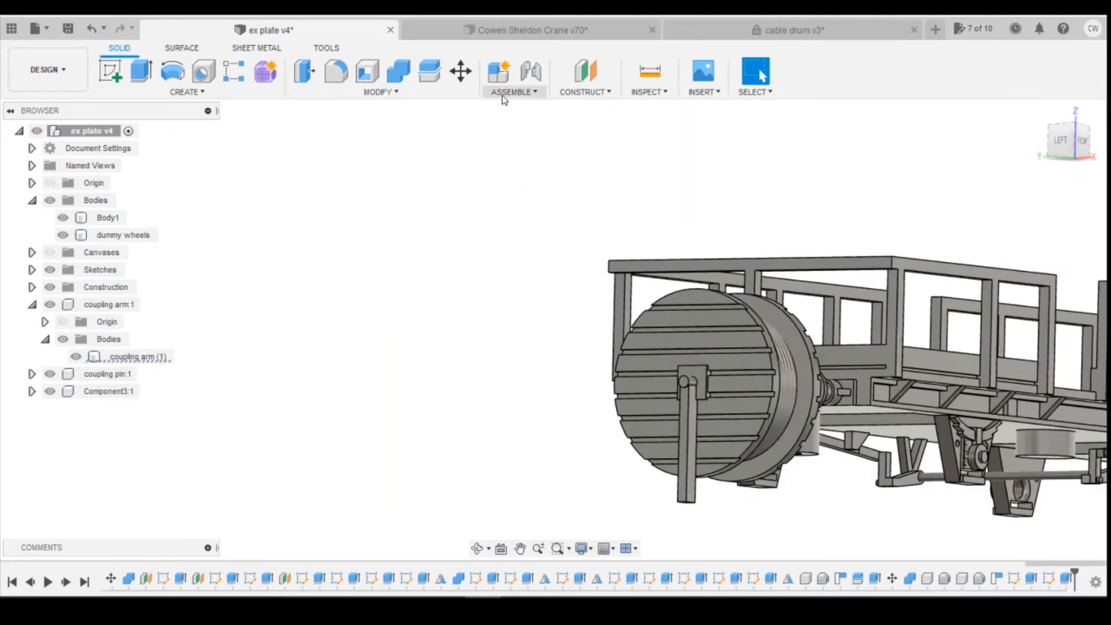
Step: Create an offset construction plane -0.3 mm from the side face of the cable drum's upright post
click(585, 72)
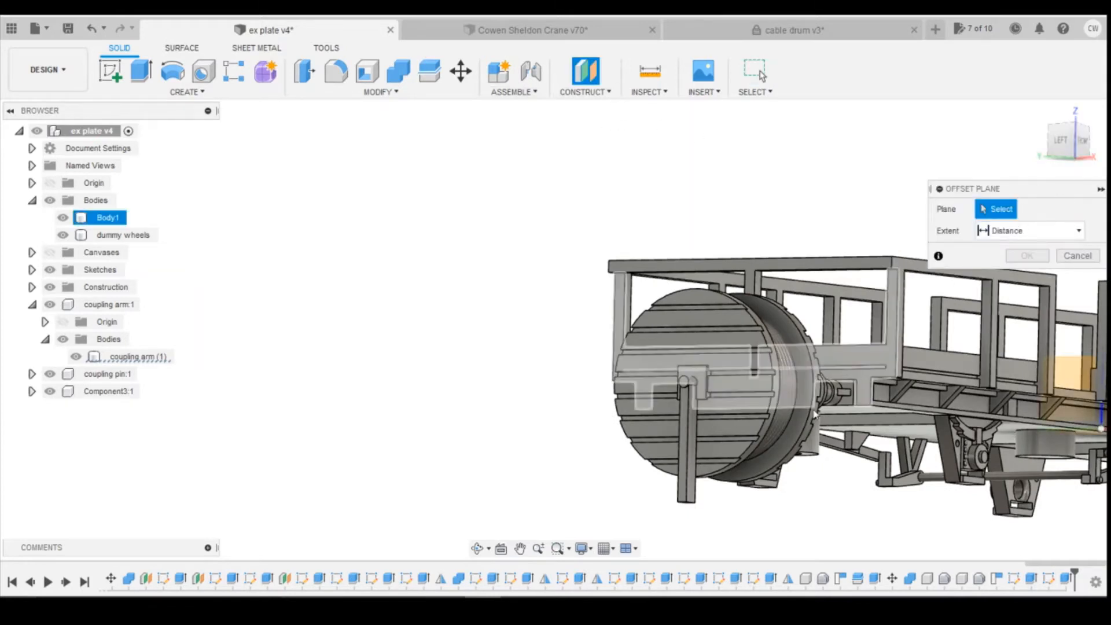
scroll(717, 422, up, 3)
click(599, 455)
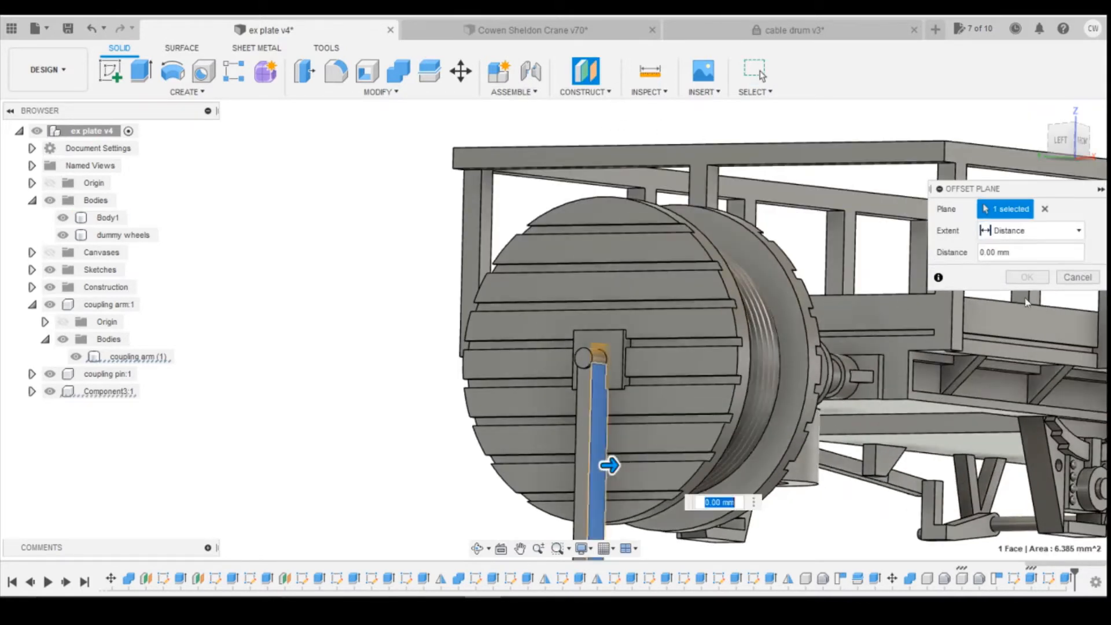
drag(612, 464, 599, 465)
key(BackSpace)
text(-0.)
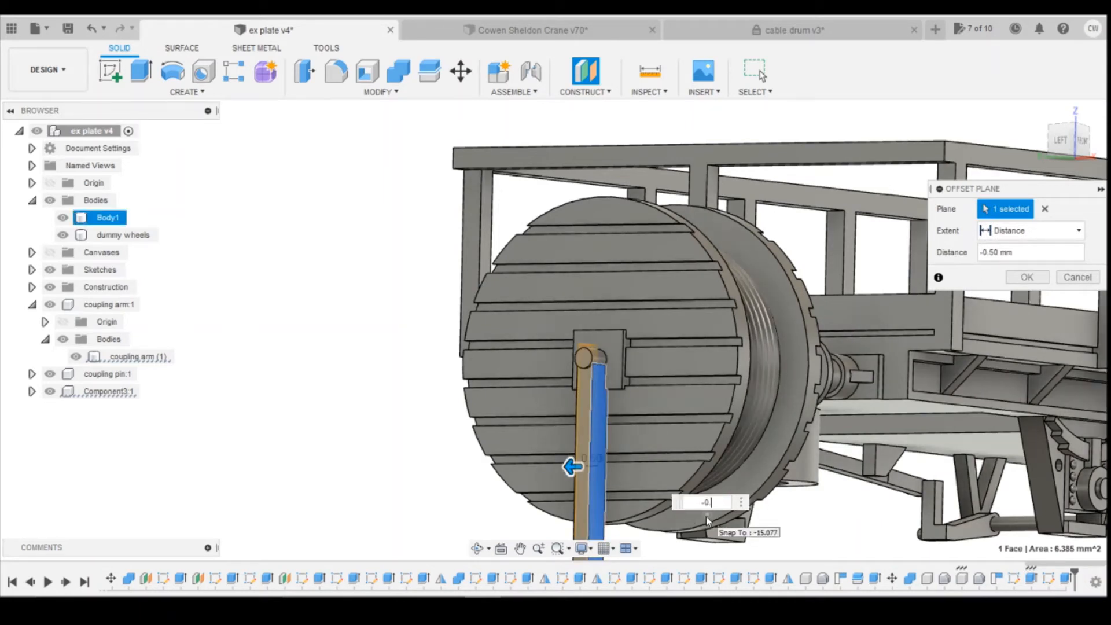
text(3)
click(796, 190)
scroll(810, 192, down, 3)
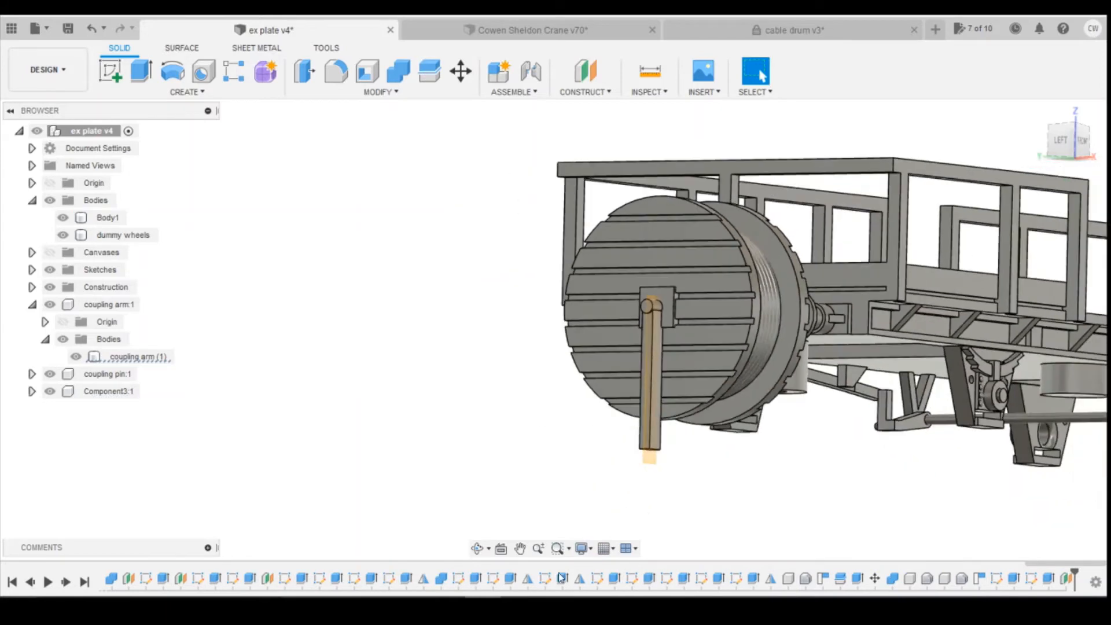
Step: Start a sketch on the new offset plane and project the upright post's face into it
click(111, 73)
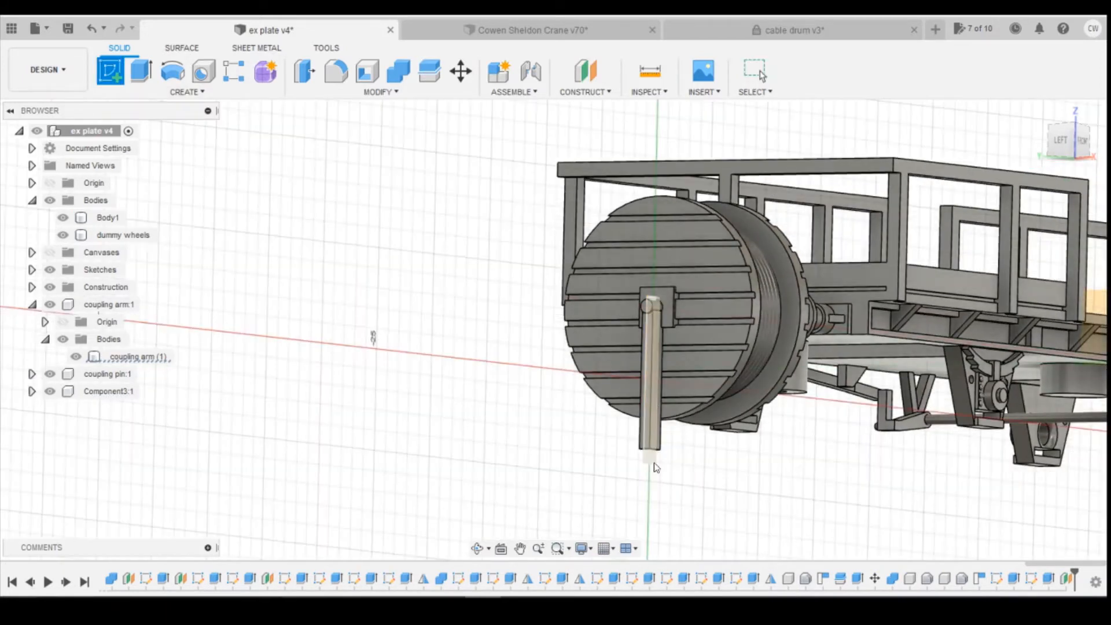
click(656, 466)
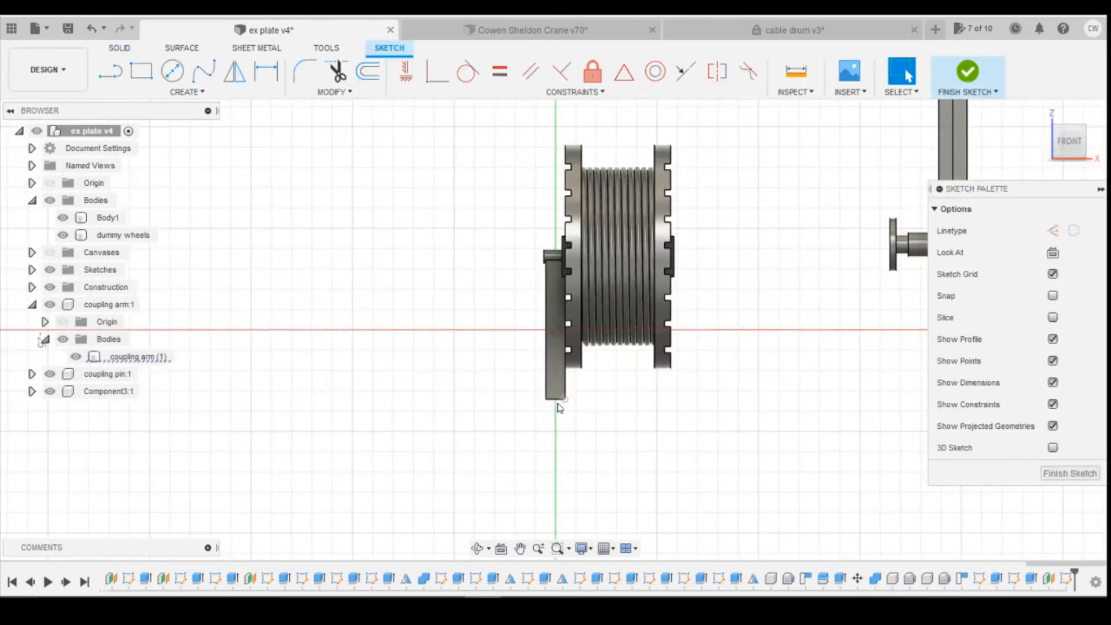
scroll(560, 408, up, 5)
key(p)
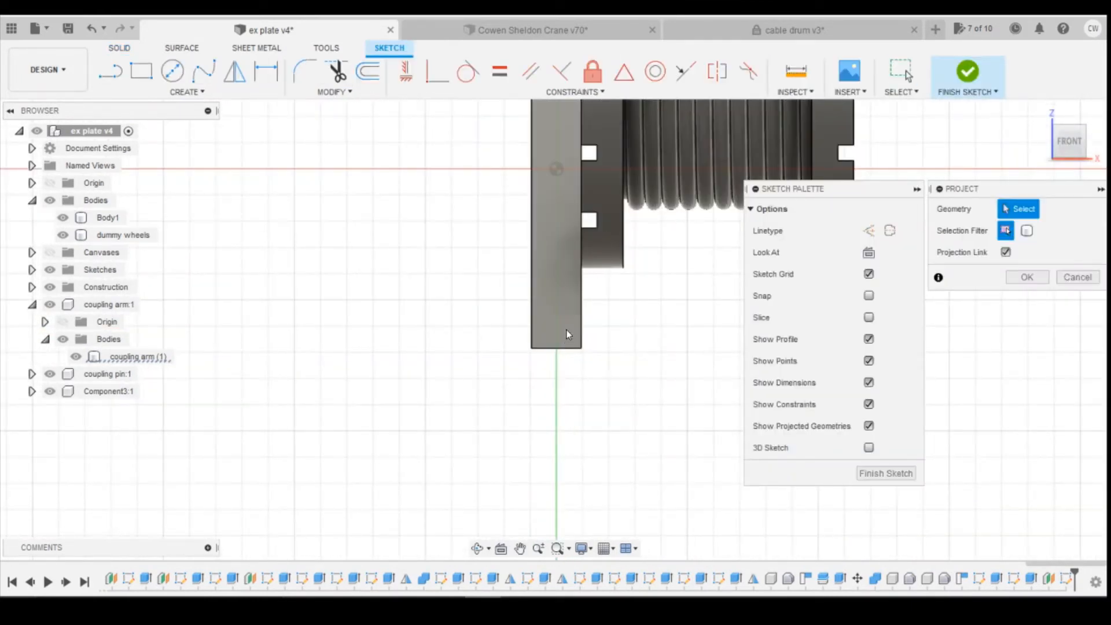
click(570, 341)
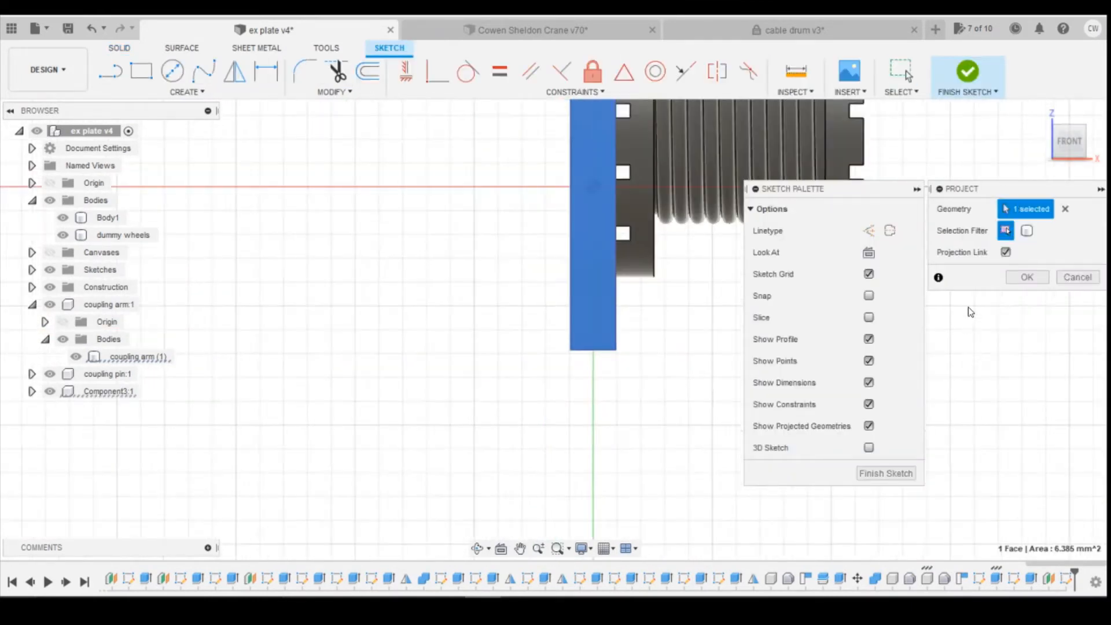
click(1027, 277)
Step: Draw a 1 mm by 1 mm rectangle from the lower drum-side corner of the projected post
key(r)
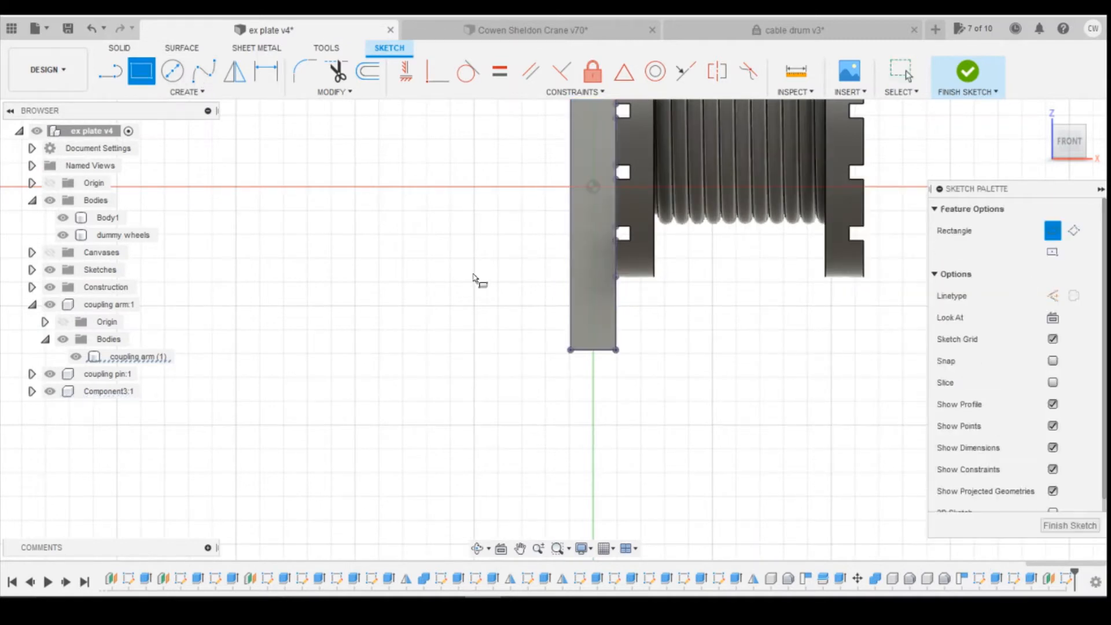
click(616, 350)
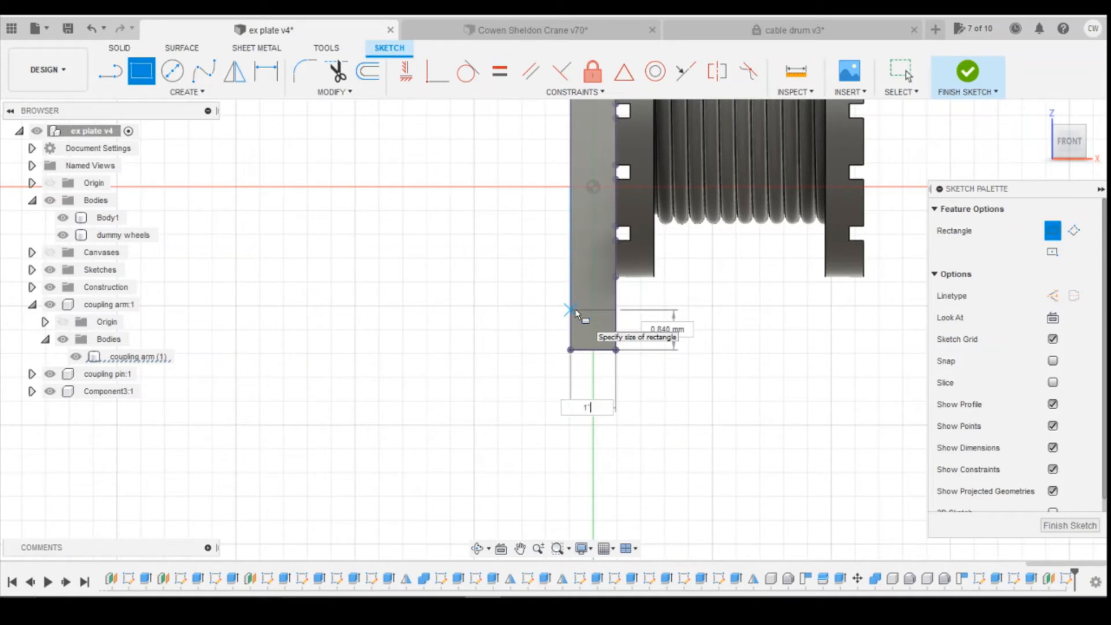
key(Tab)
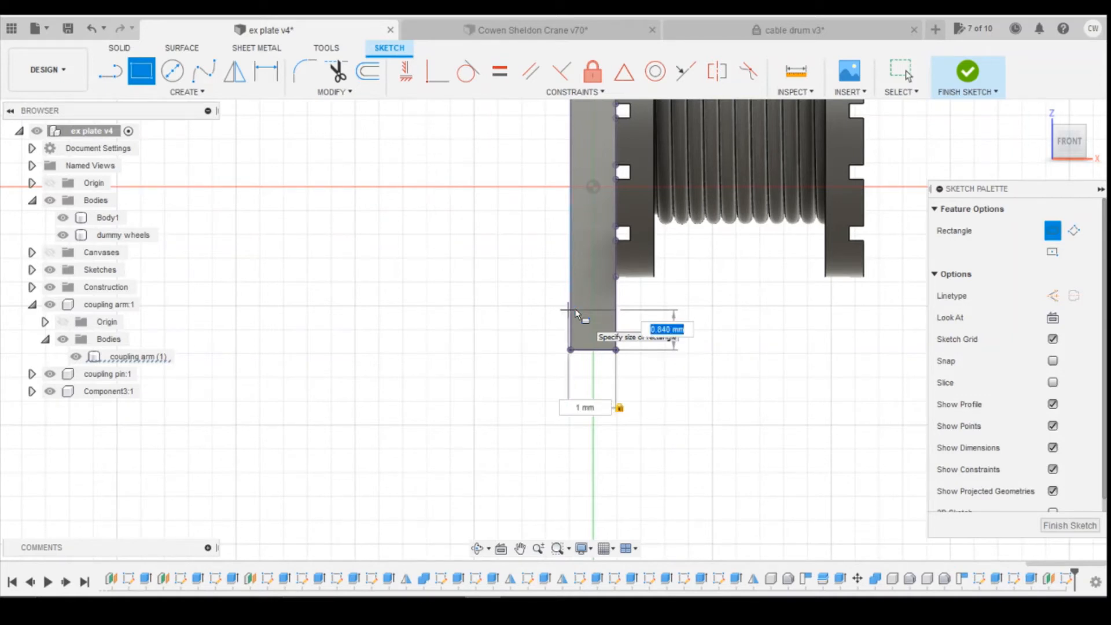
text(4)
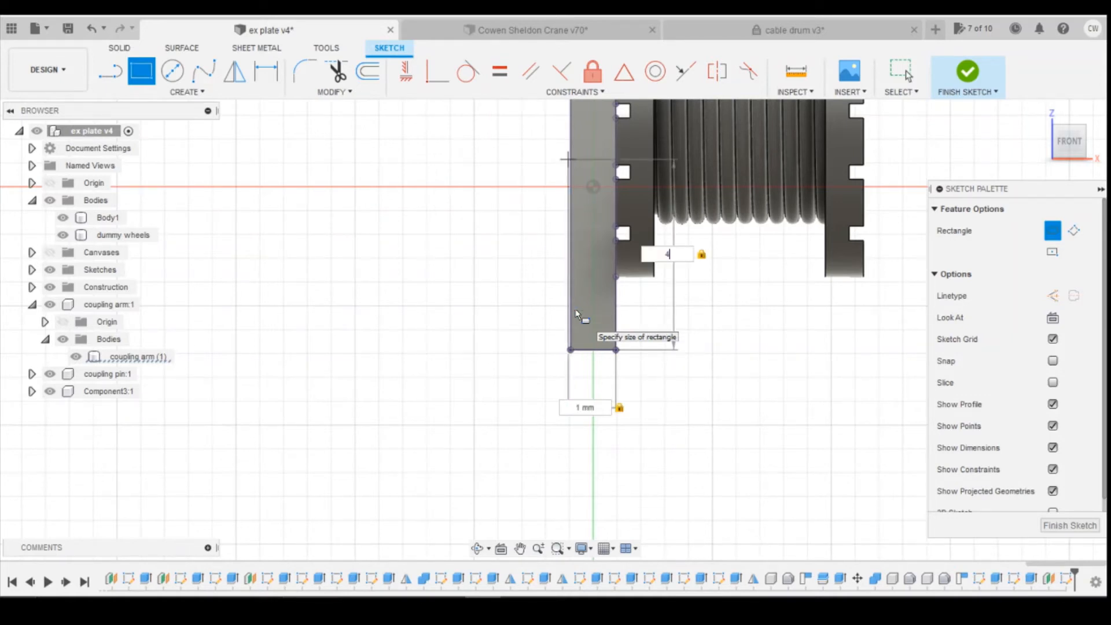
text(1)
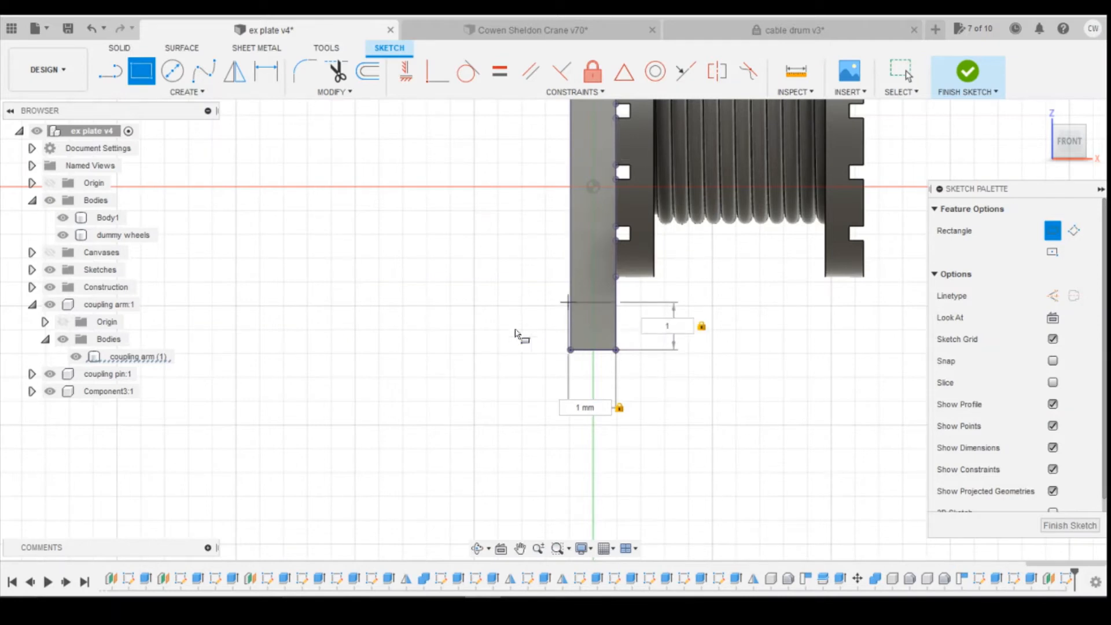
scroll(587, 347, up, 5)
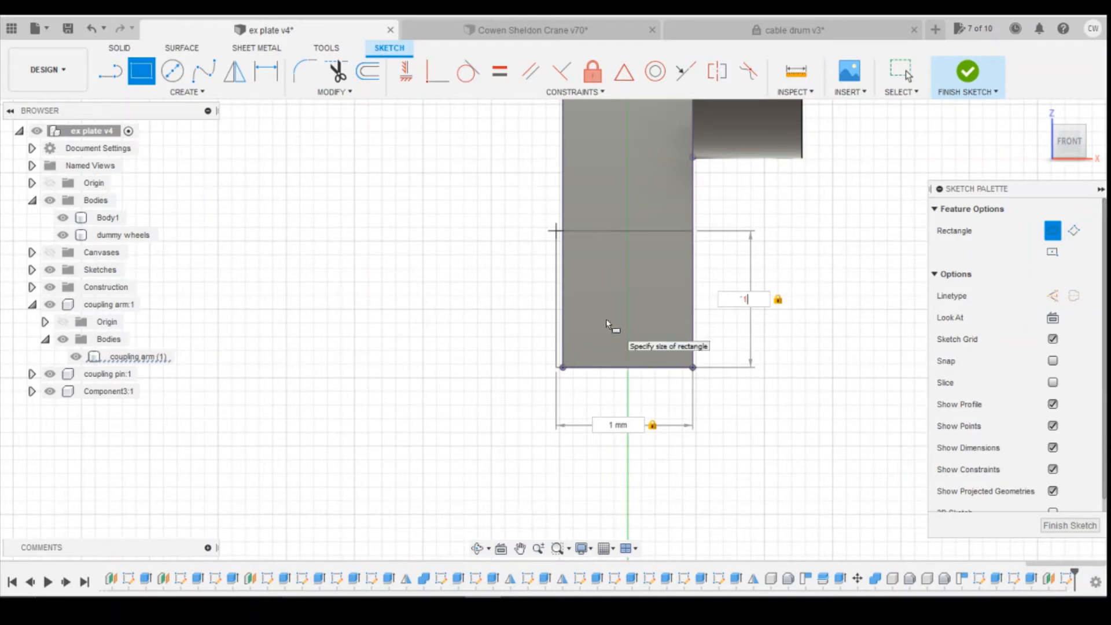
key(Tab)
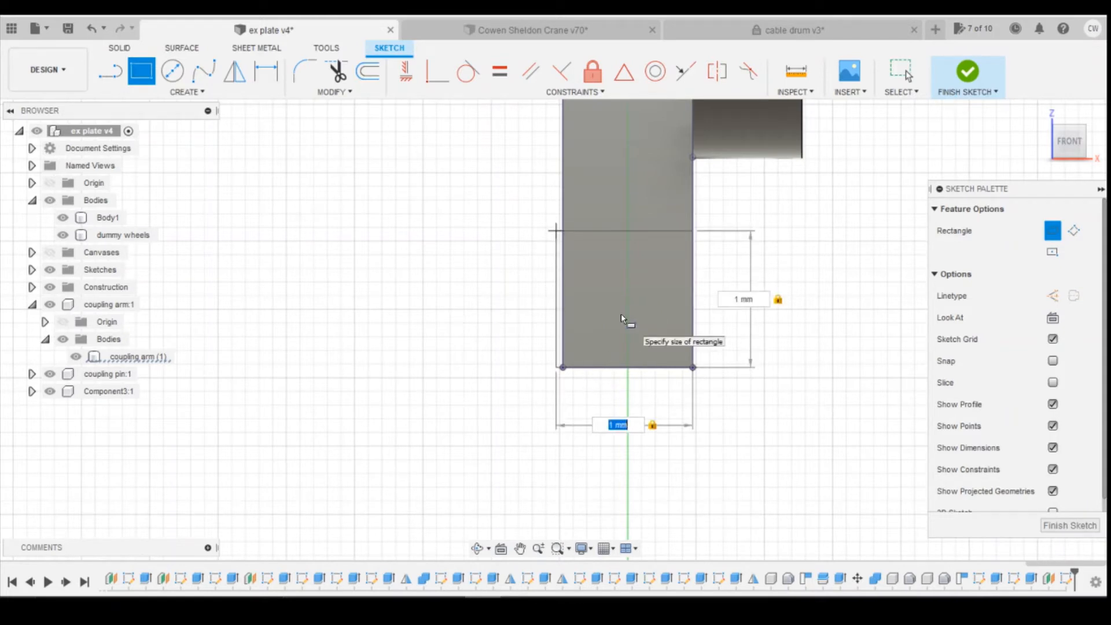
key(Return)
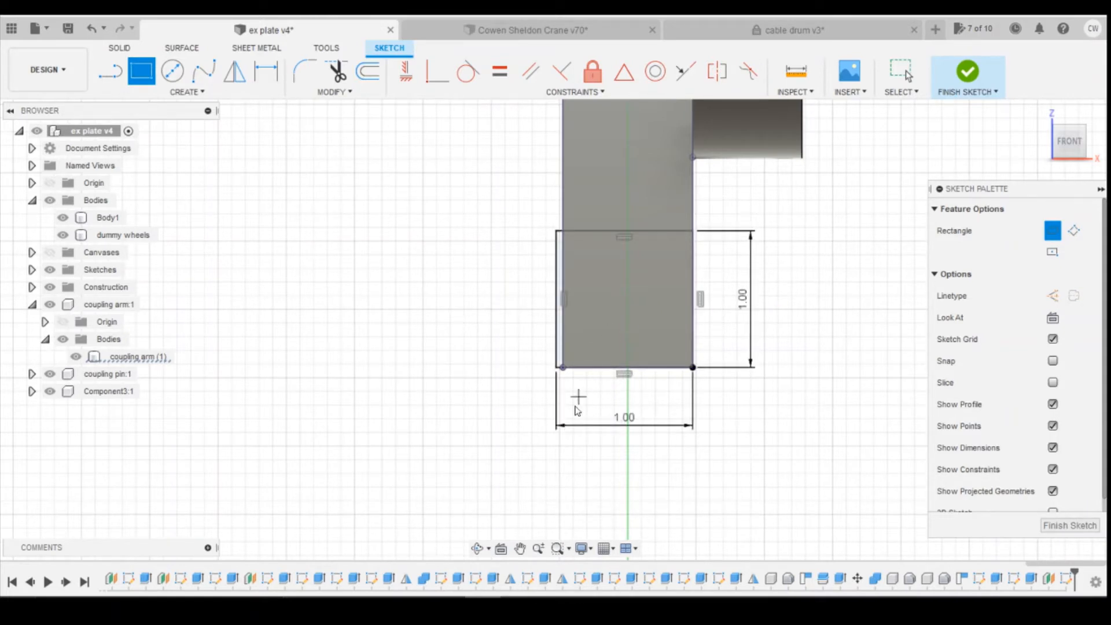
Step: Delete the rectangle's width dimension and make its free lower corner coincident with the post's projected corner
key(Escape)
click(621, 427)
key(Delete)
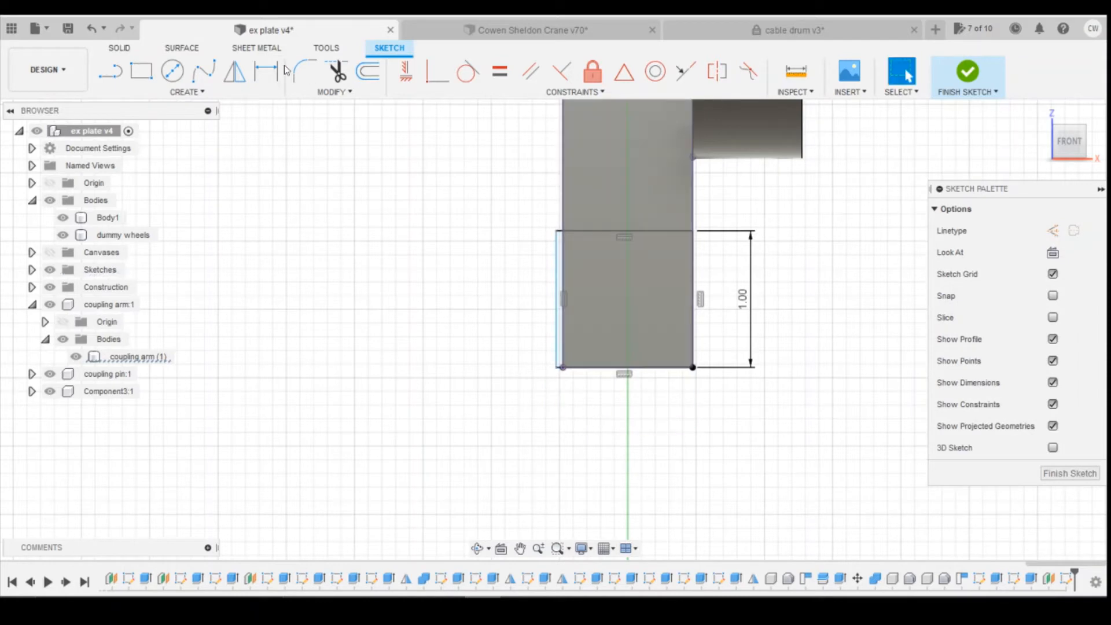
click(437, 70)
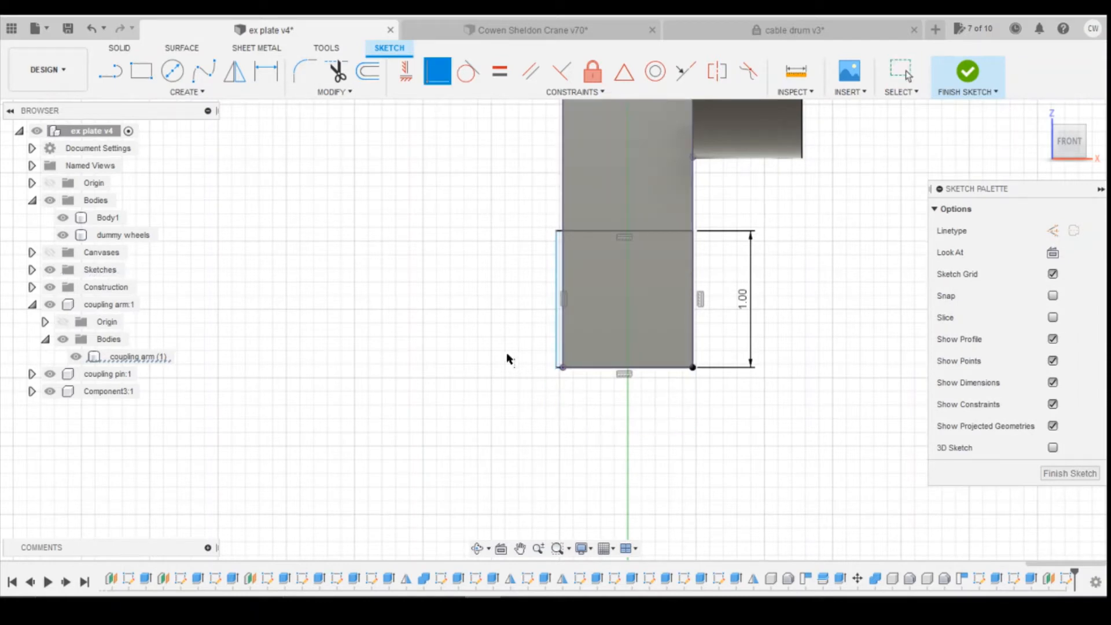
click(562, 368)
scroll(603, 416, down, 4)
key(Escape)
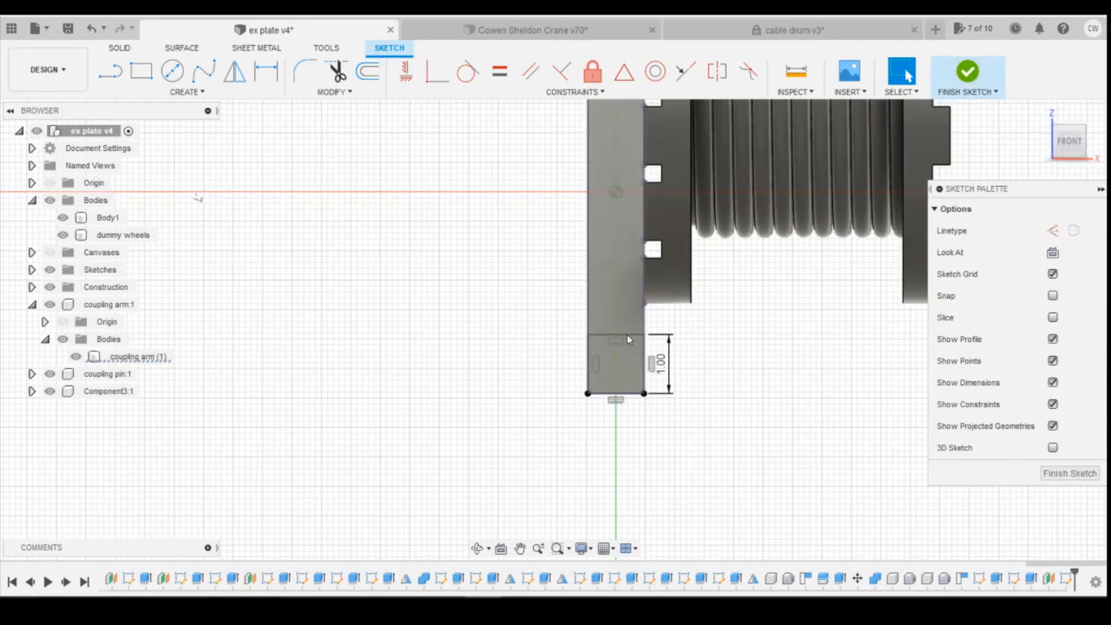
Step: Start an extrusion of the rectangular profile at the post's foot with a symmetric direction
click(633, 399)
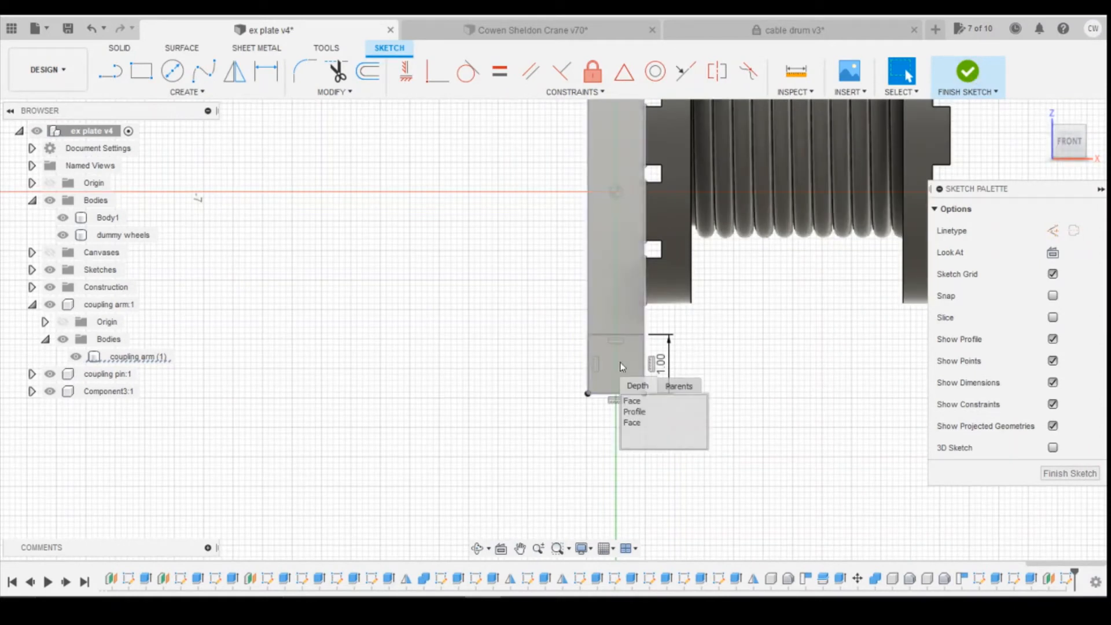
click(637, 412)
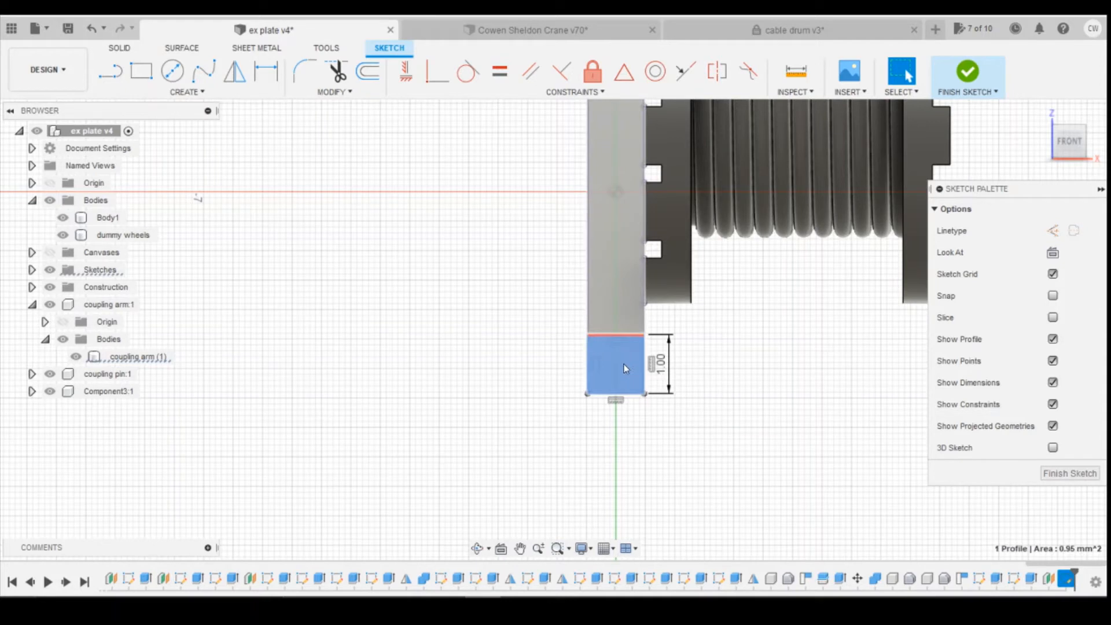
right_click(623, 364)
click(623, 427)
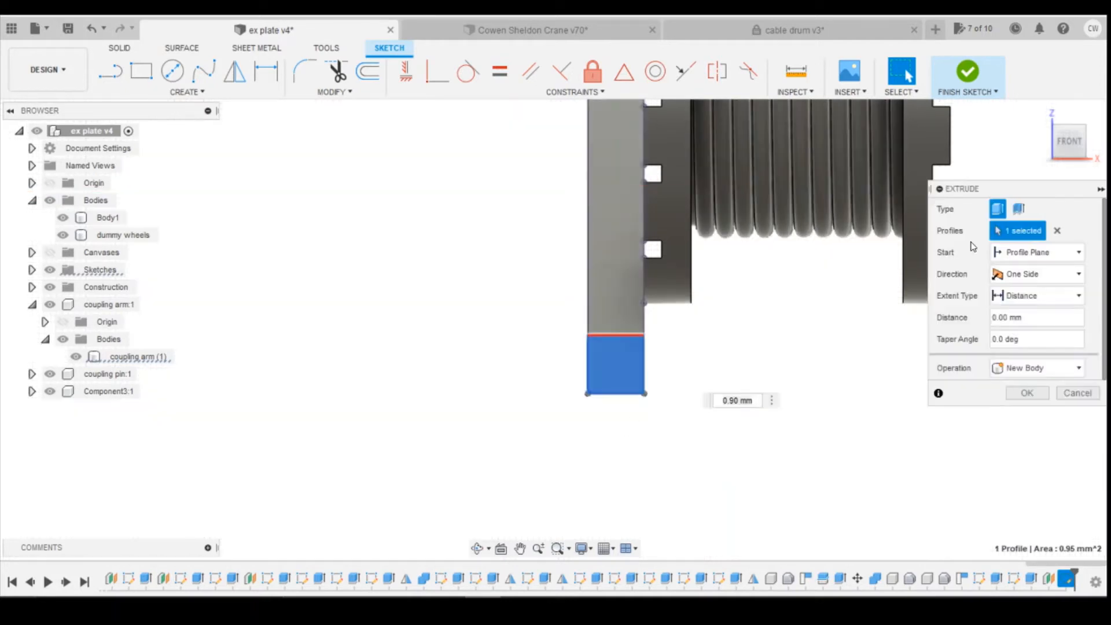
click(1018, 274)
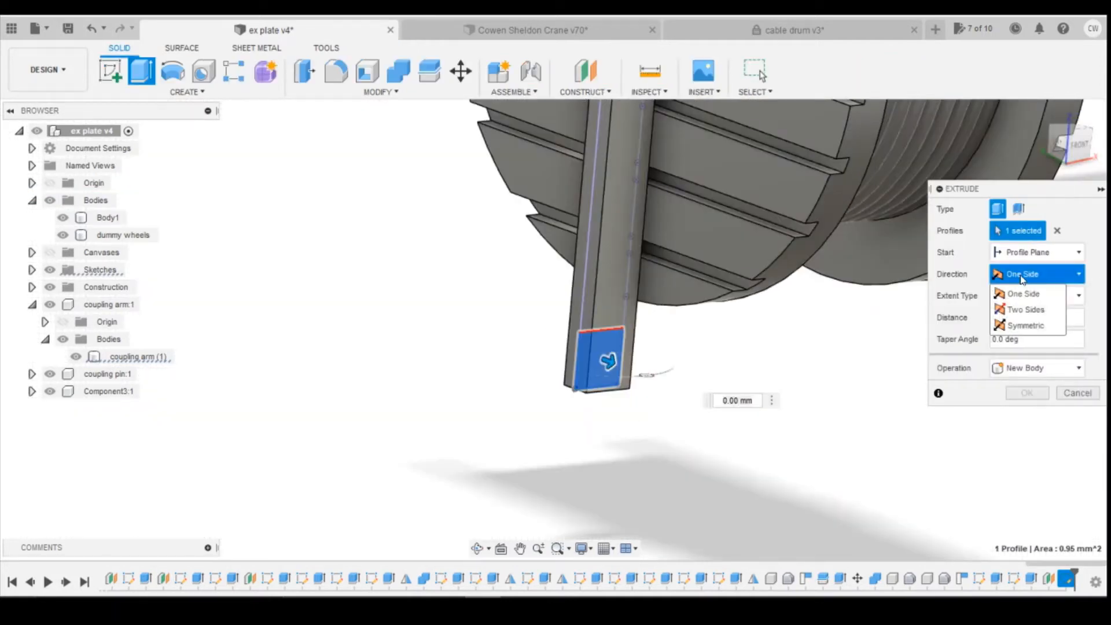
click(1024, 323)
click(1055, 151)
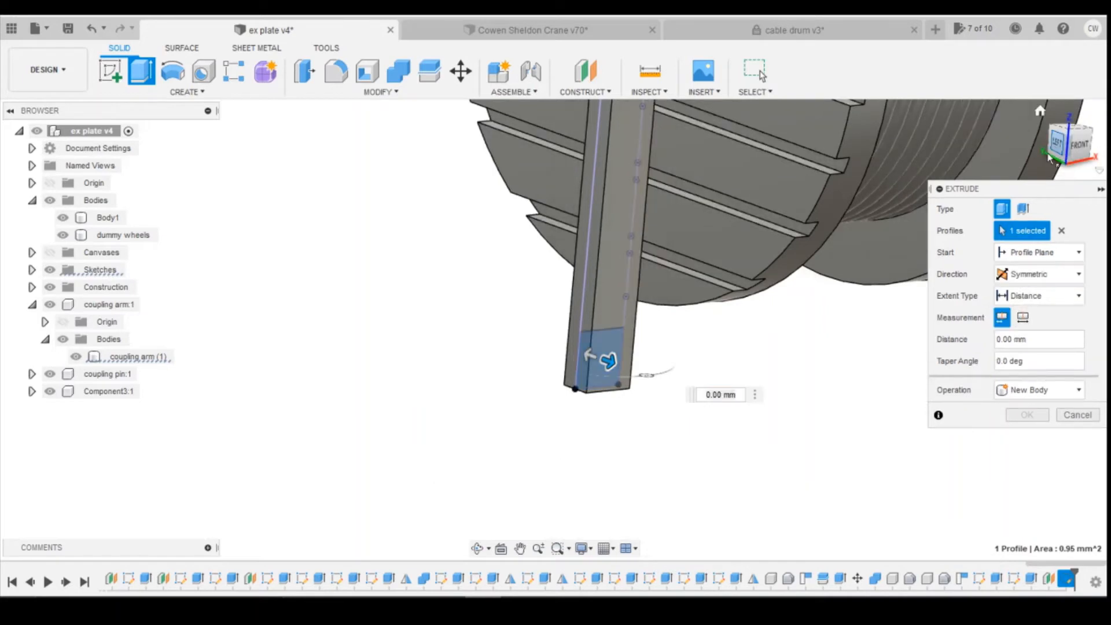
scroll(583, 396, down, 2)
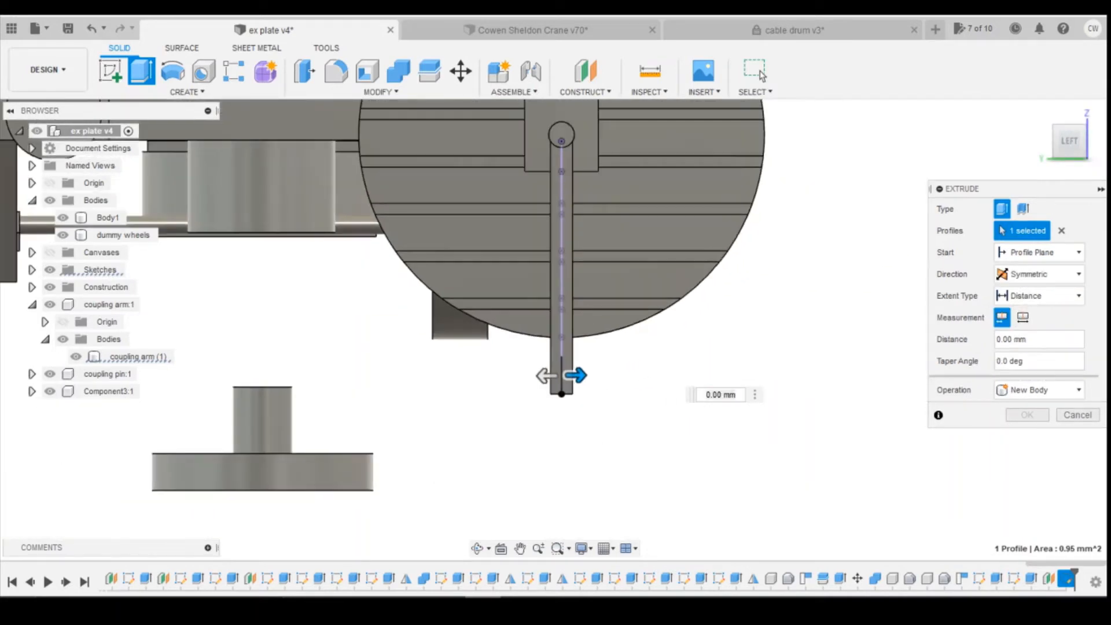
Step: Check the cable drum reference photo, then extrude the foot profile 4 mm per side and join it to the post
click(488, 522)
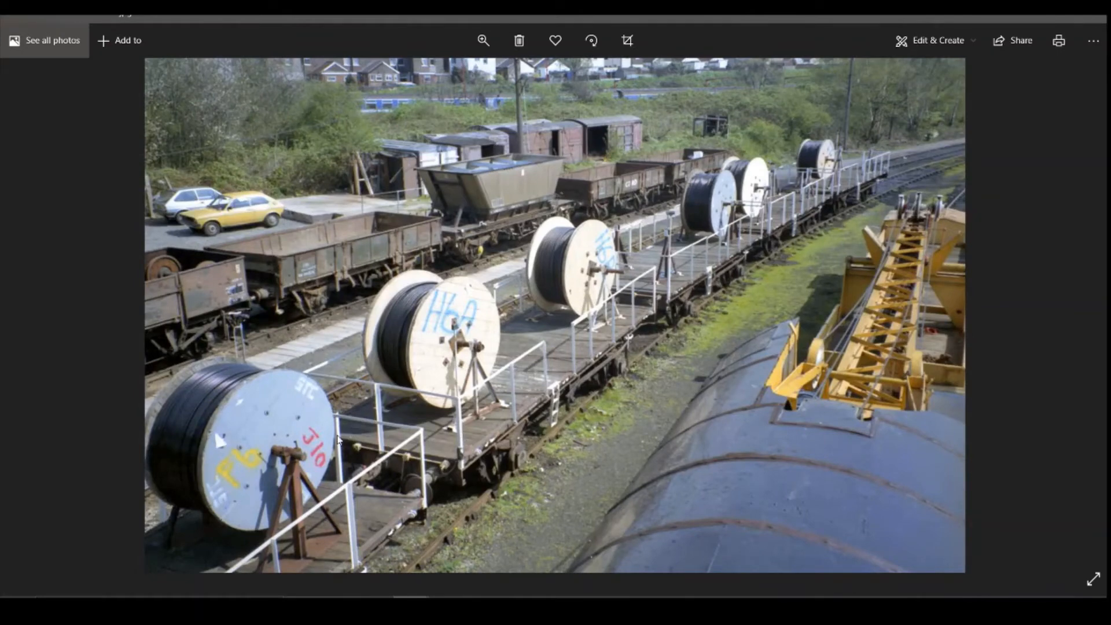
click(485, 599)
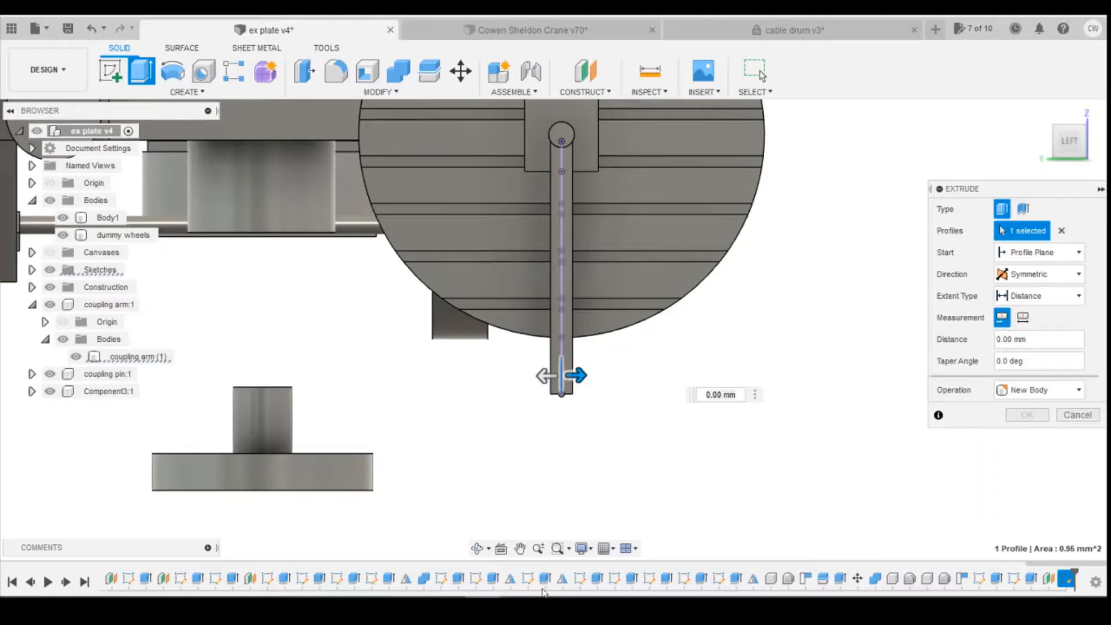
drag(581, 378, 725, 391)
click(1044, 398)
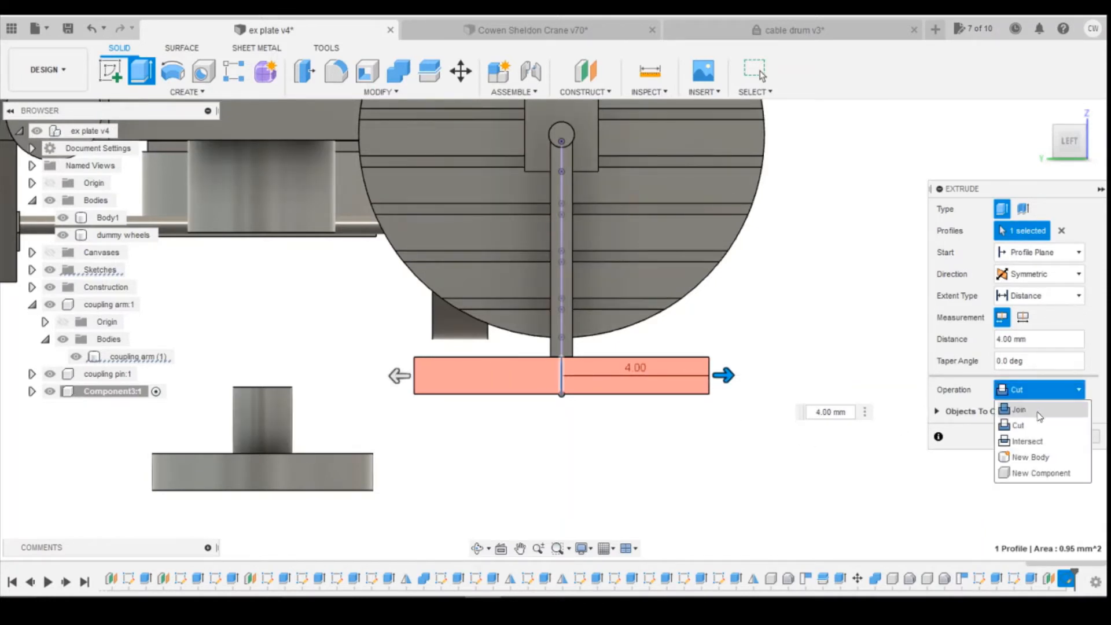
click(1032, 390)
click(1027, 415)
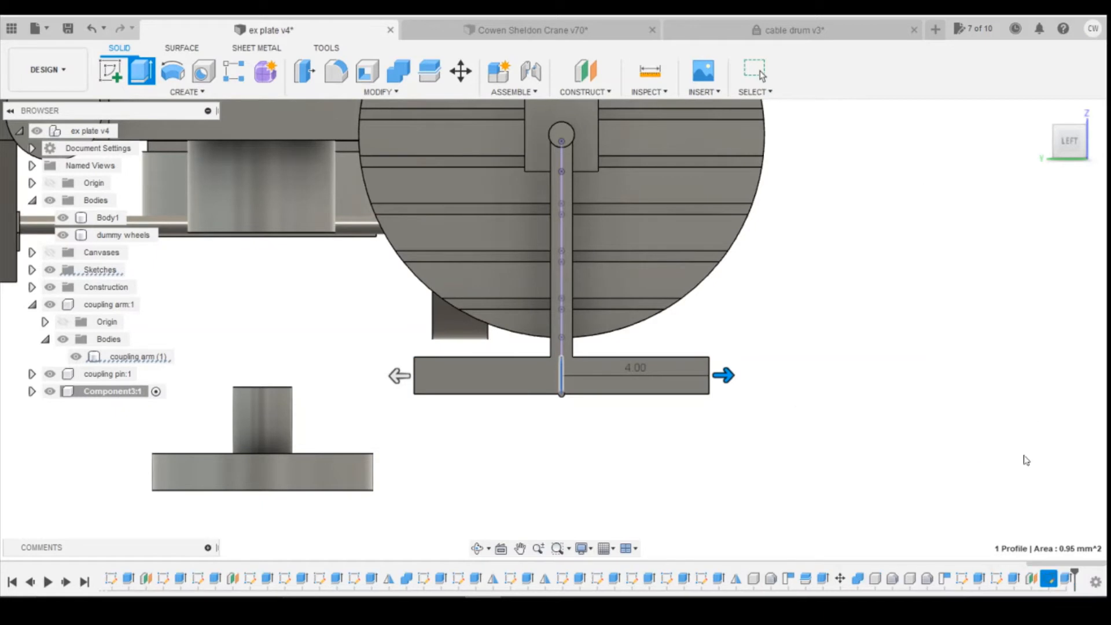
Step: Inspect the stand's crossbar foot and compare it with the cable drum stands in the Photos reference picture
click(1074, 144)
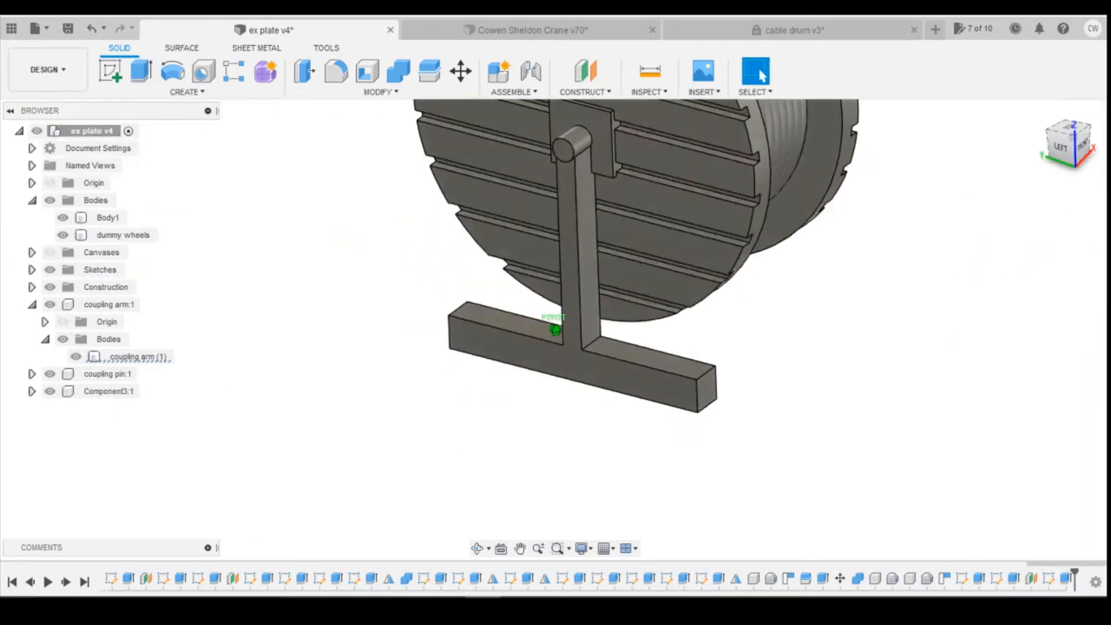
mouse_move(1074, 145)
mouse_down()
mouse_move(1090, 129)
mouse_move(1060, 121)
mouse_move(1073, 144)
mouse_up()
click(1073, 144)
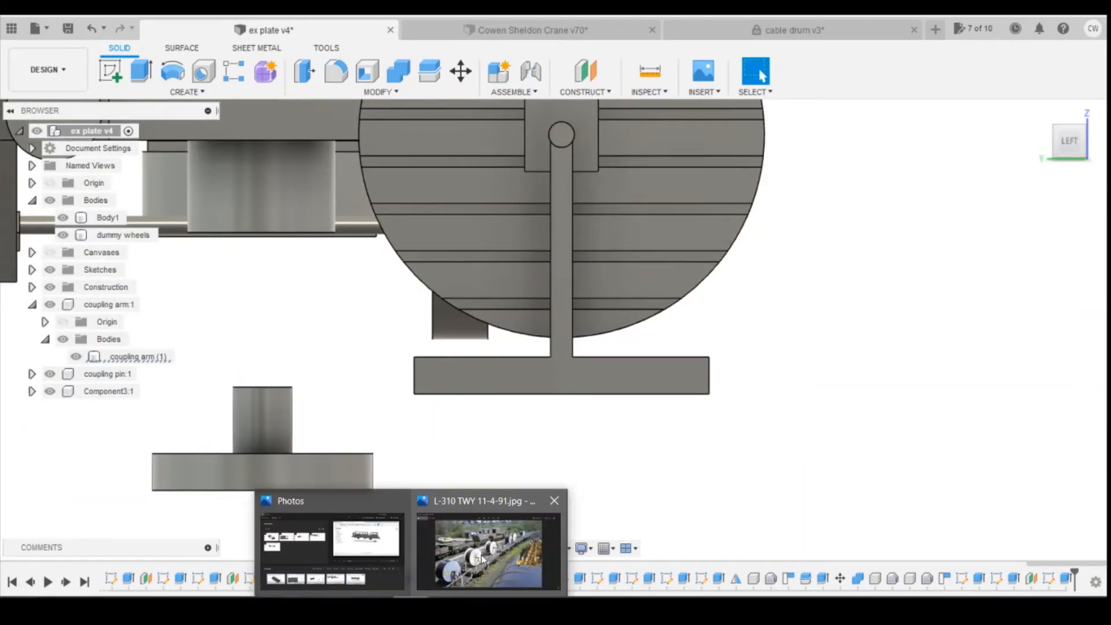
click(484, 558)
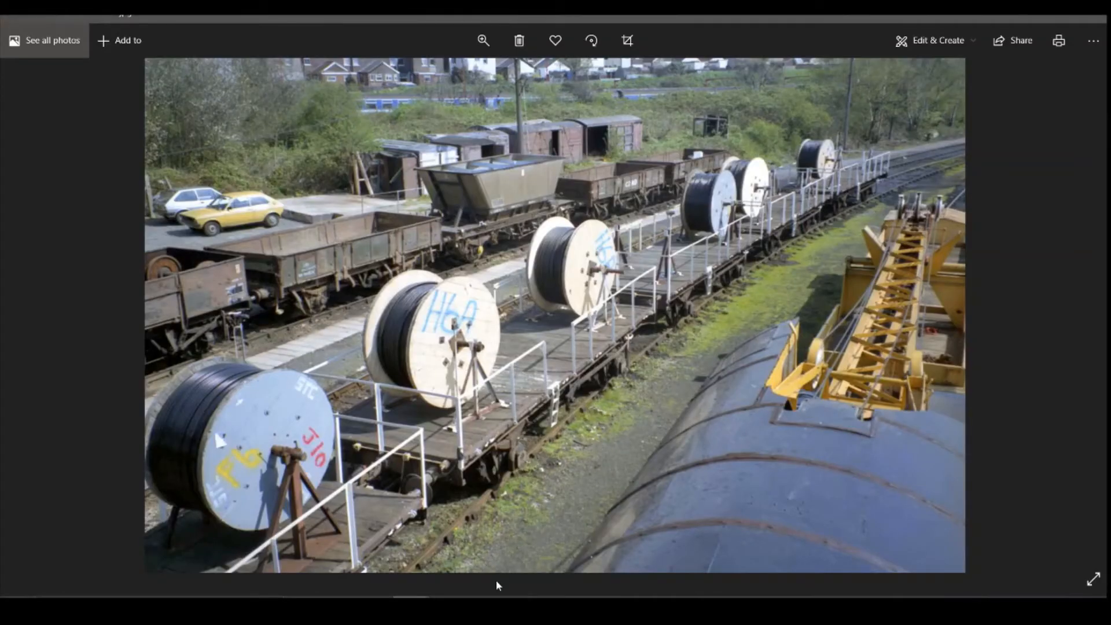
click(483, 608)
Step: Return from the reference photo to the Fusion 360 model and start a sketch on the stand's outer face
scroll(581, 438, down, 2)
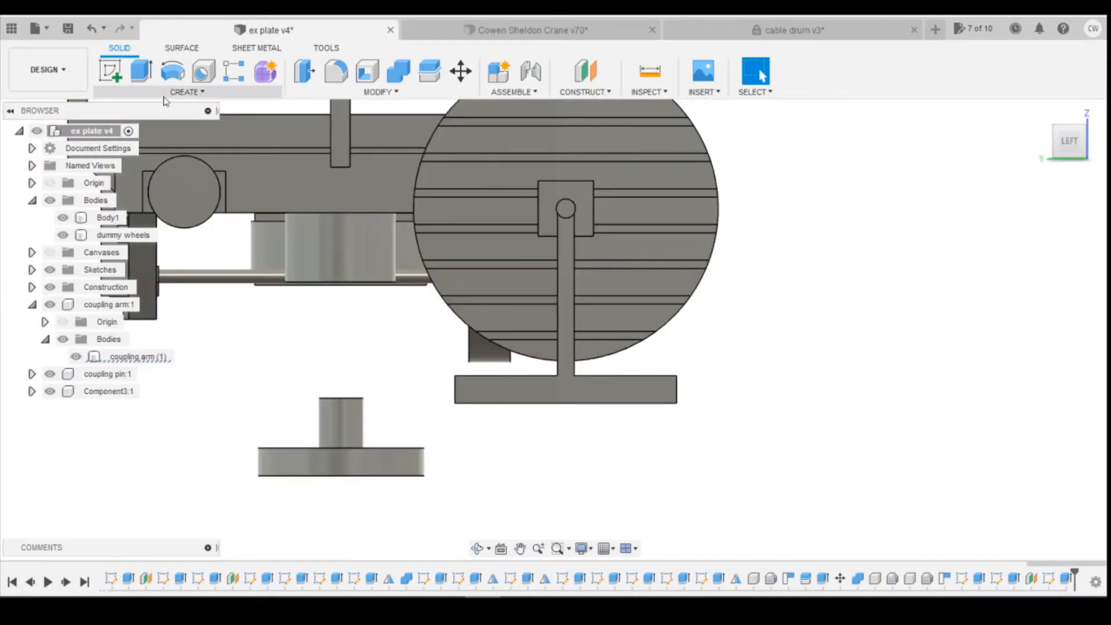
click(109, 70)
click(562, 386)
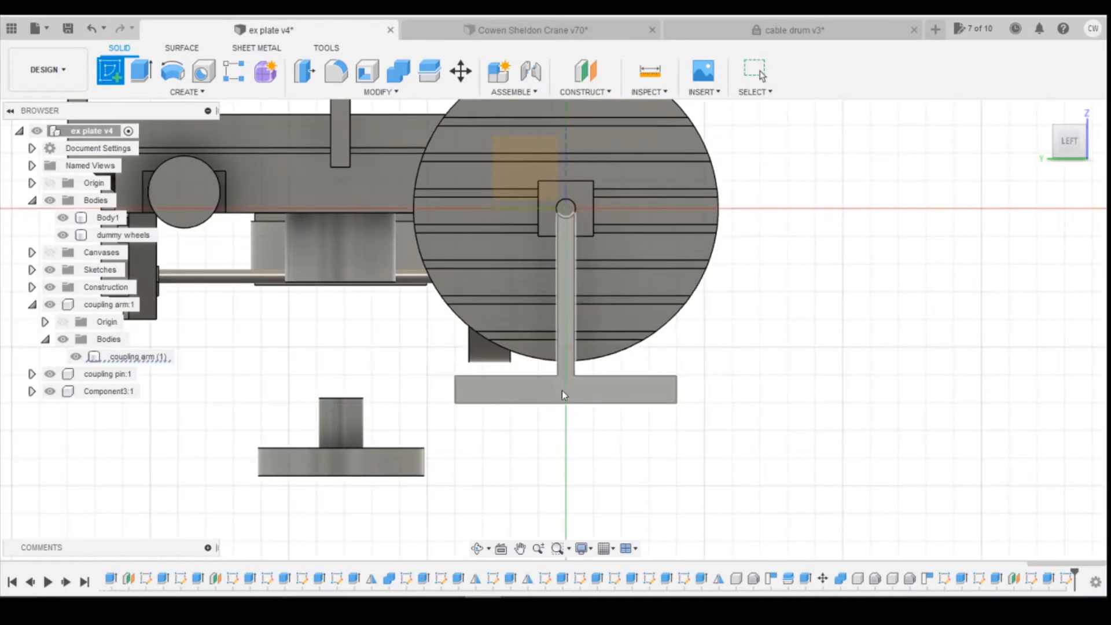
click(560, 393)
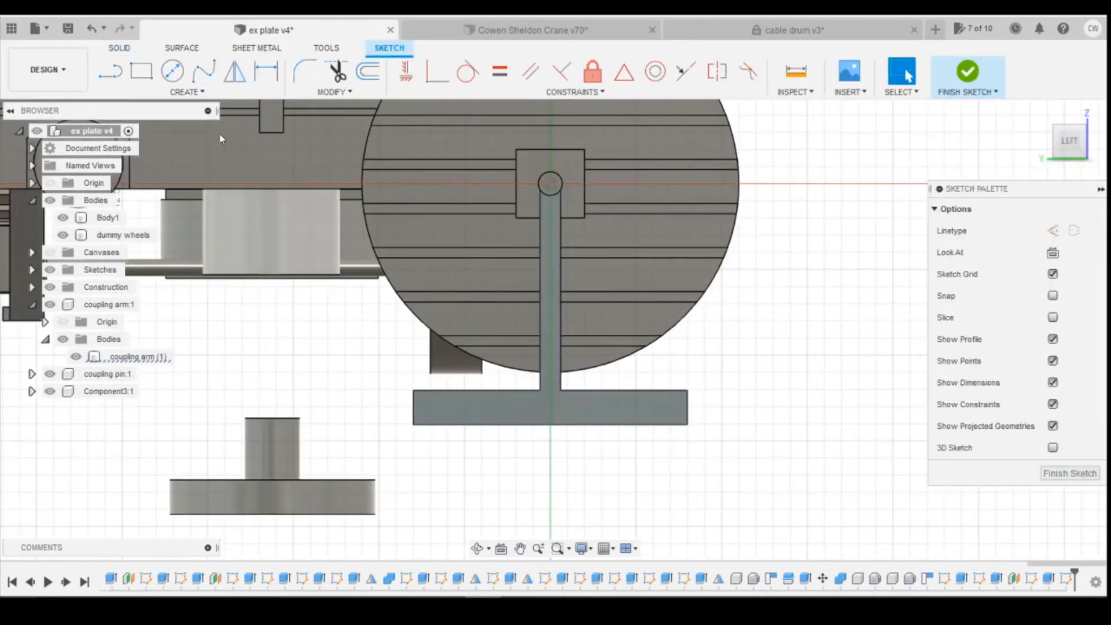
Step: Sketch a diagonal brace line from the crossbar's top edge near its end to the post's side below the axle, checking the reference photo
click(114, 76)
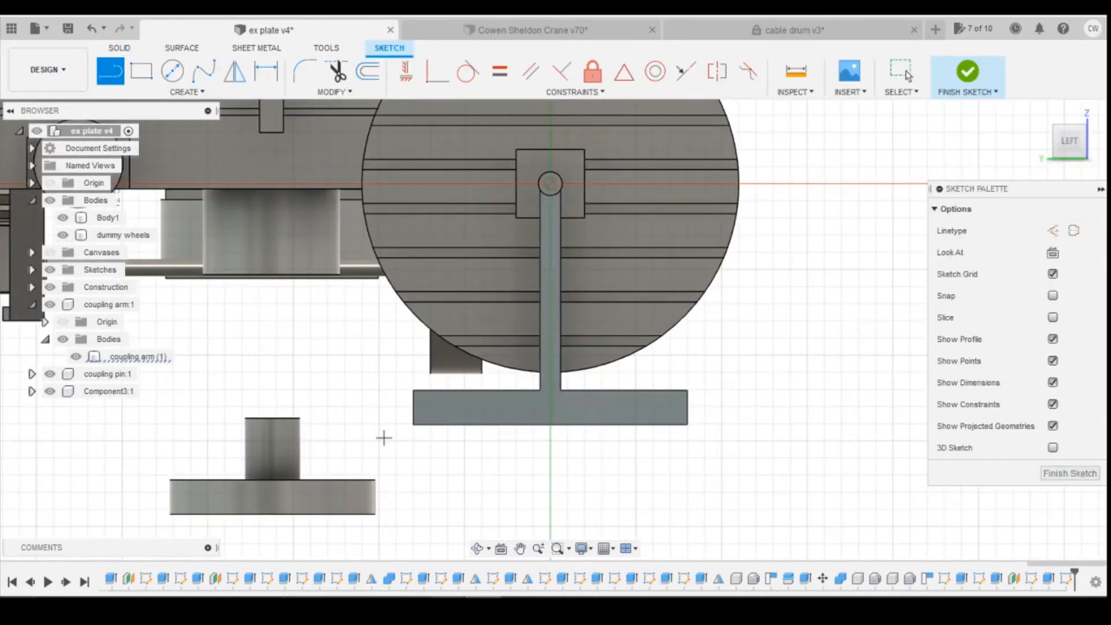
click(488, 559)
scroll(431, 398, up, 3)
click(420, 385)
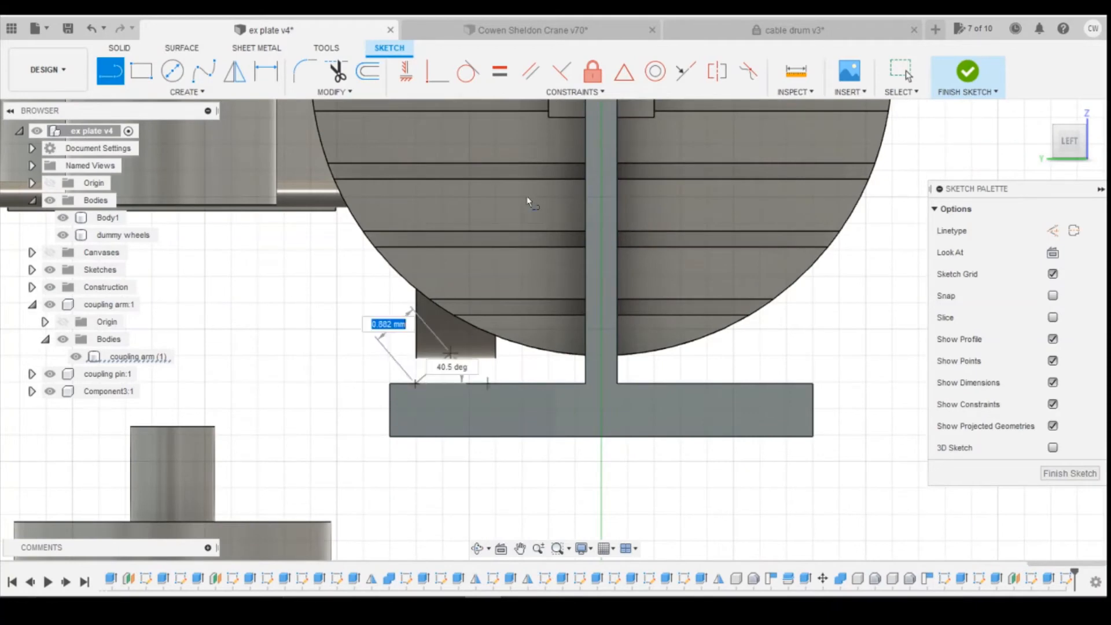
scroll(559, 170, down, 2)
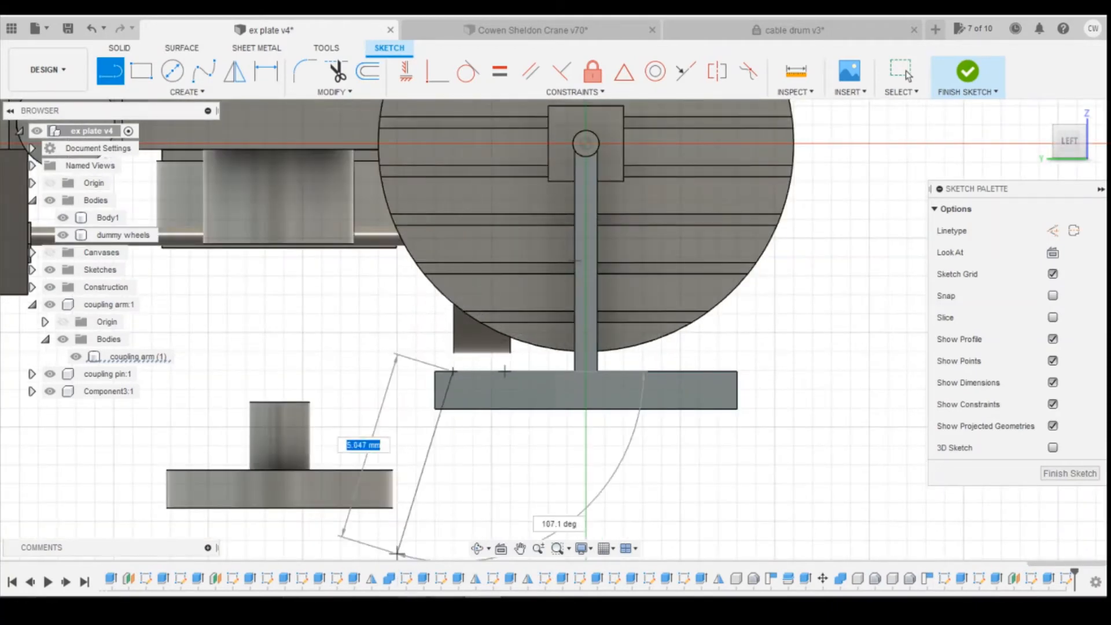
mouse_move(412, 590)
click(474, 509)
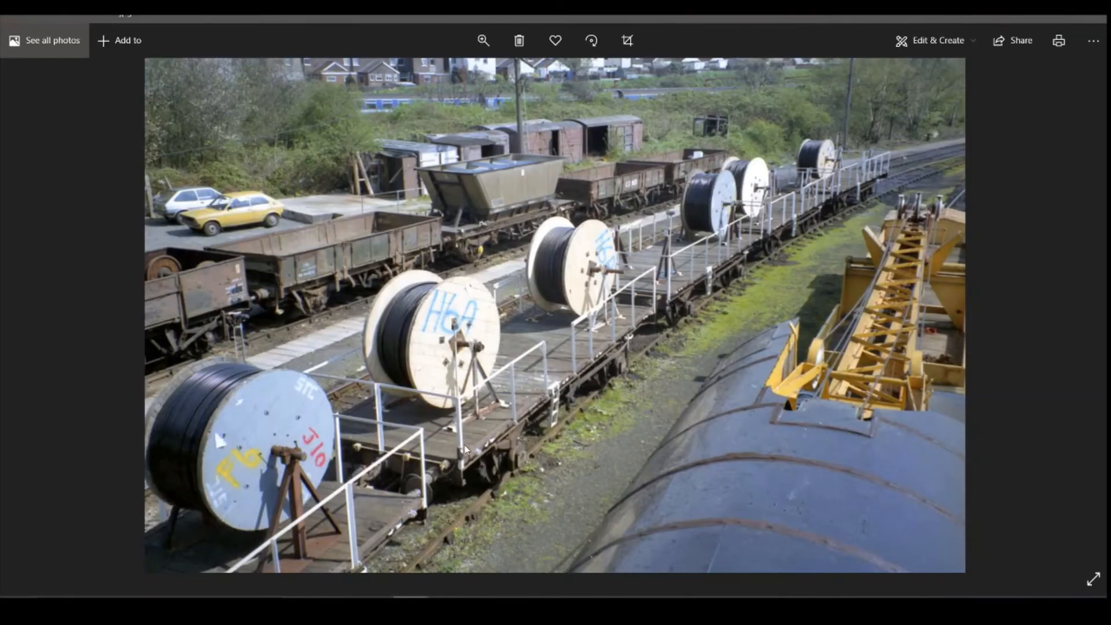
click(482, 605)
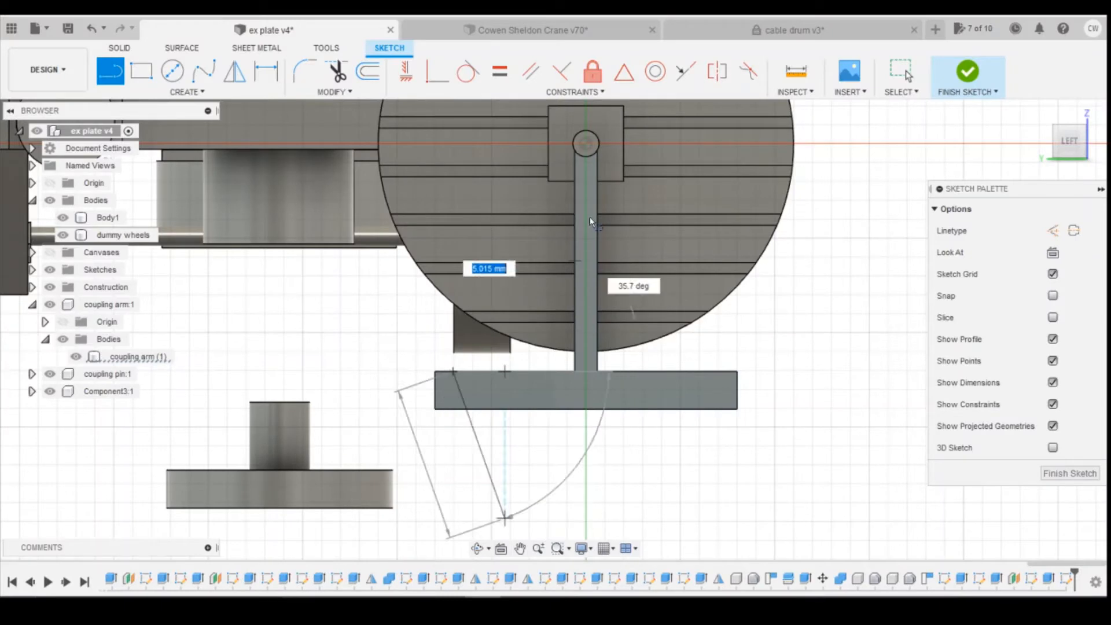
double_click(576, 189)
Step: Dimension the brace line's lower endpoint 0.5 mm from the crossbar's nearest end
key(d)
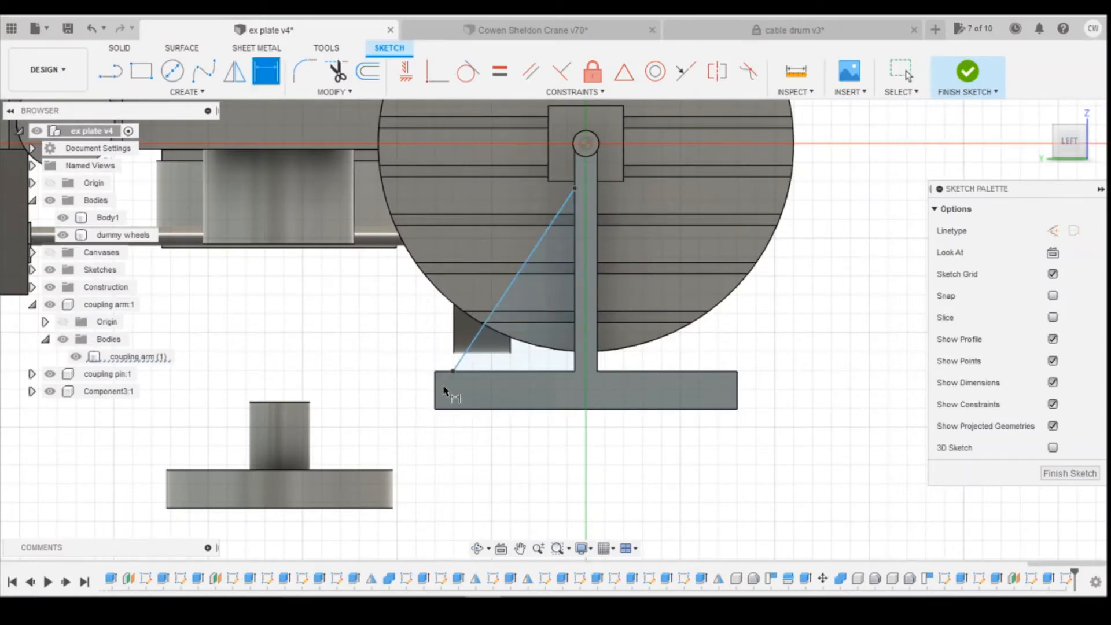
click(452, 371)
click(434, 371)
click(451, 454)
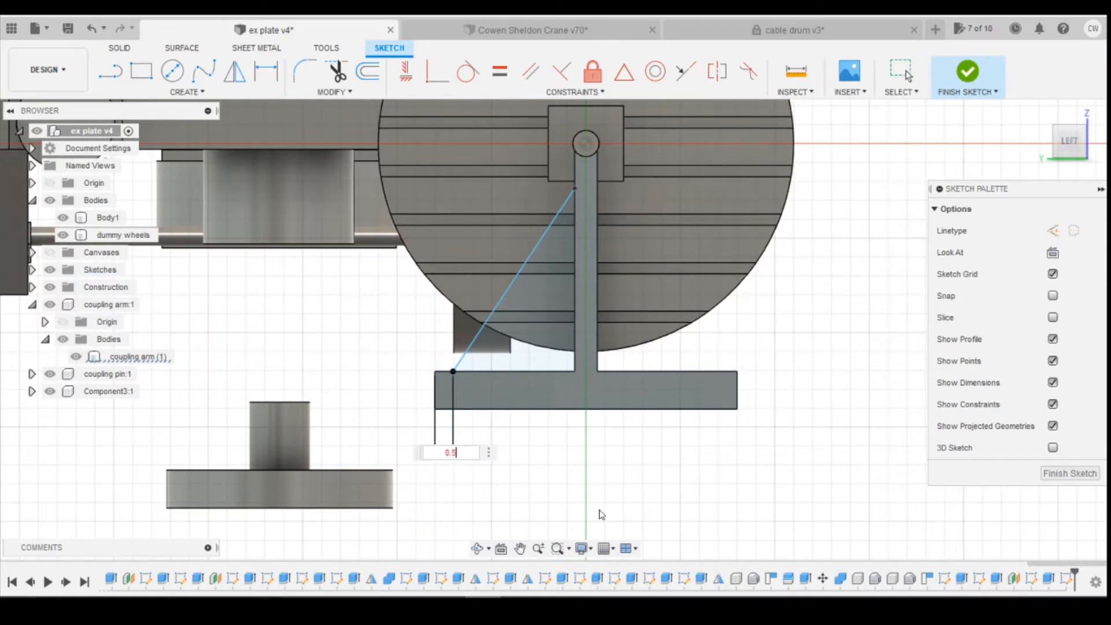
key(Return)
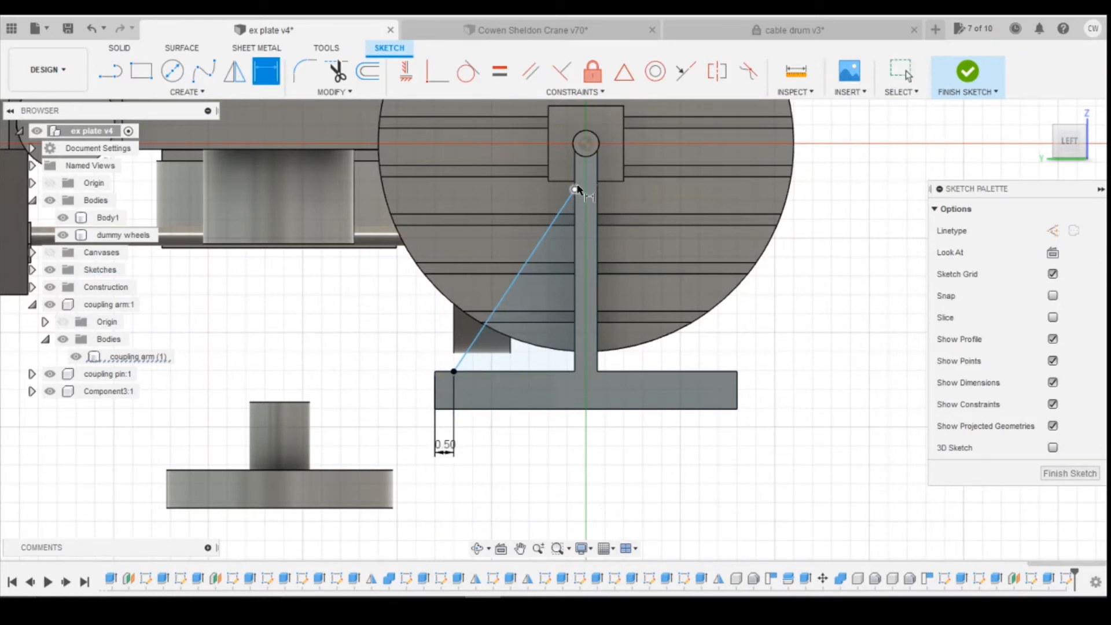
Step: Dimension the brace line's upper endpoint 1 mm below the top corner of the post's side
click(575, 189)
click(574, 150)
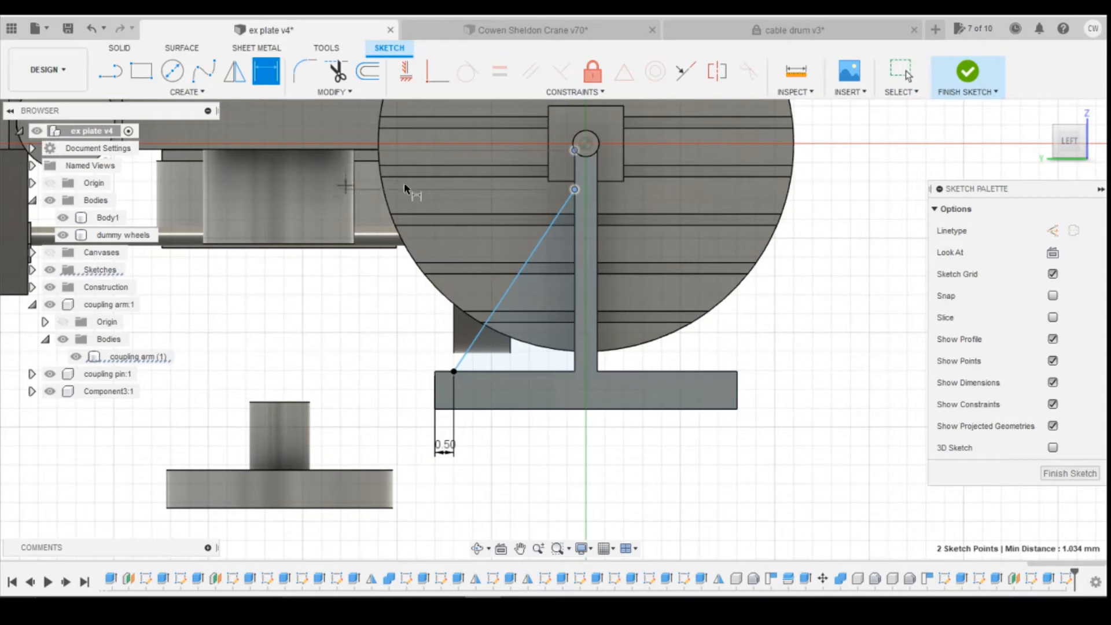
click(434, 173)
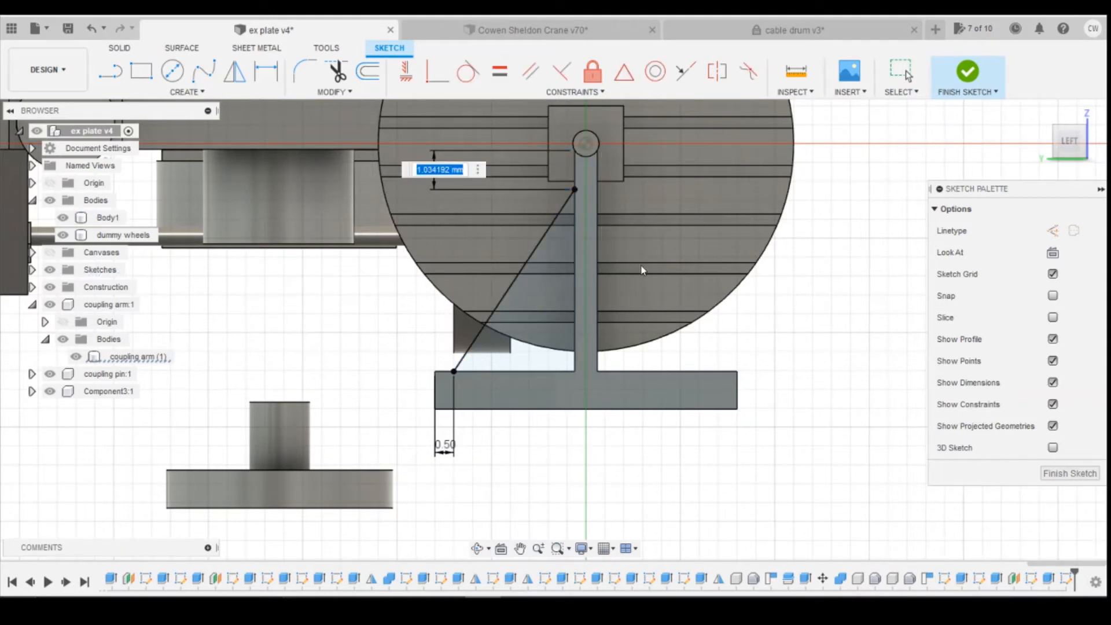
key(Return)
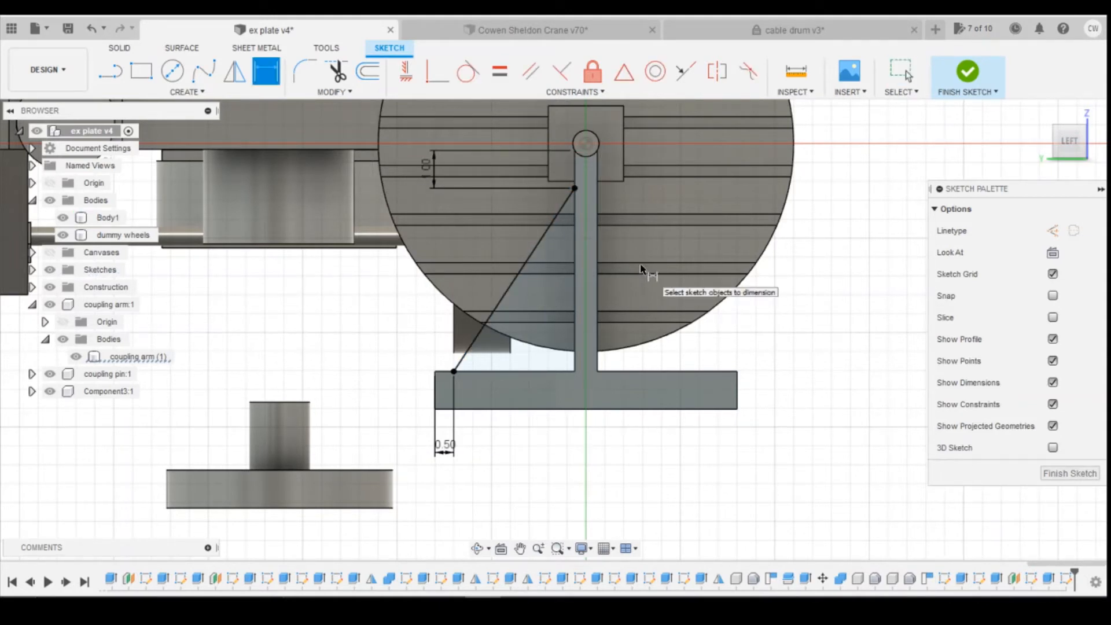
key(Escape)
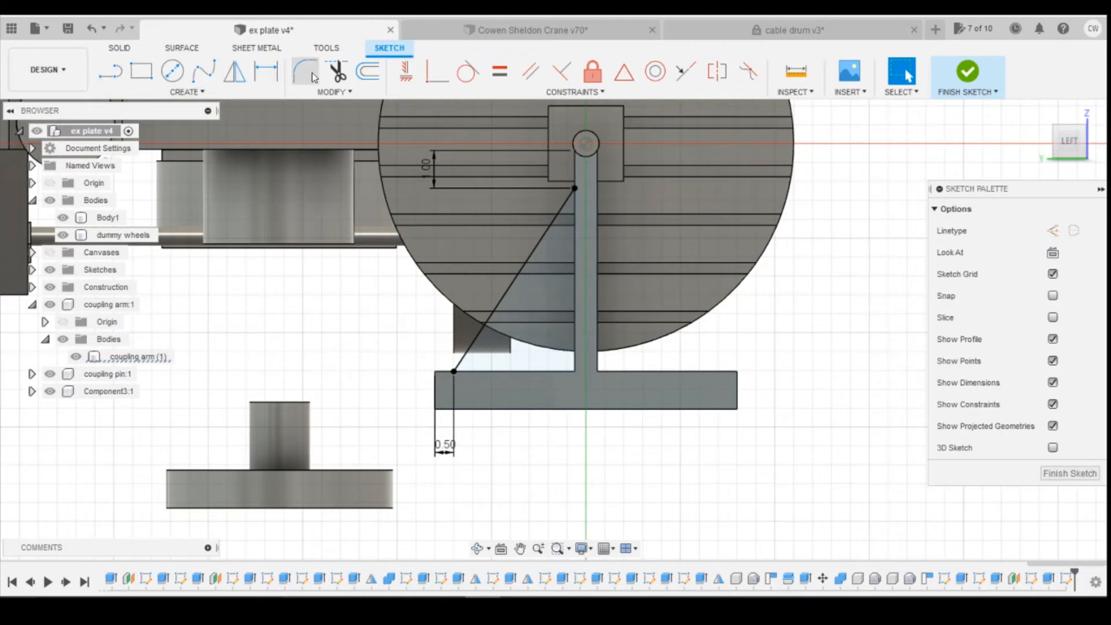
Step: Offset the diagonal brace line by about 0.6 mm toward the inside of the stand
click(367, 71)
click(518, 276)
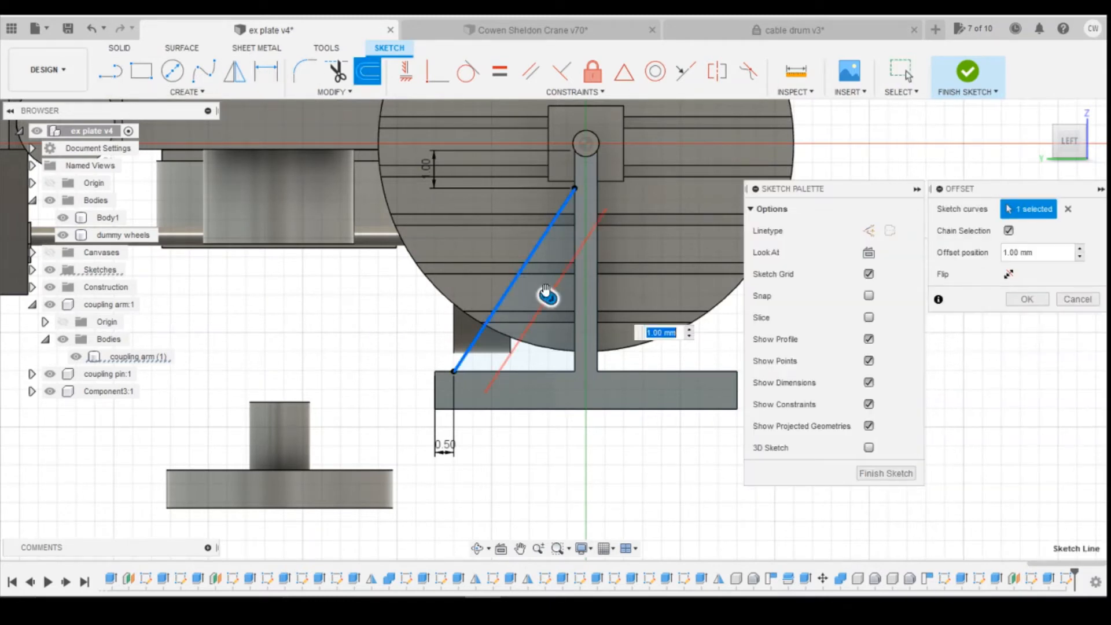
drag(538, 295, 532, 292)
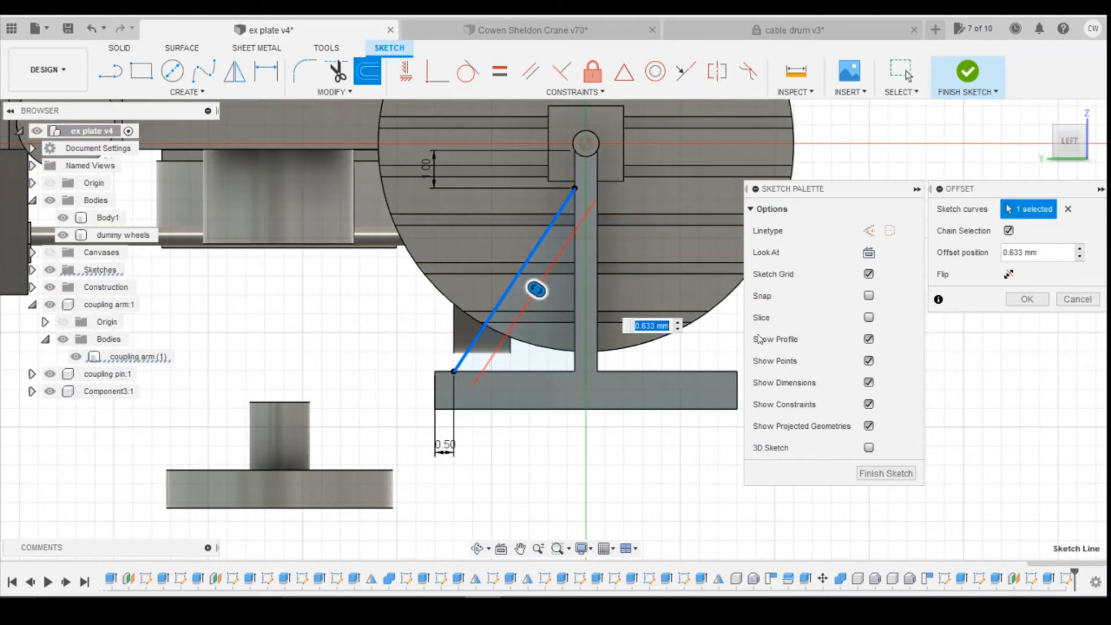
key(Return)
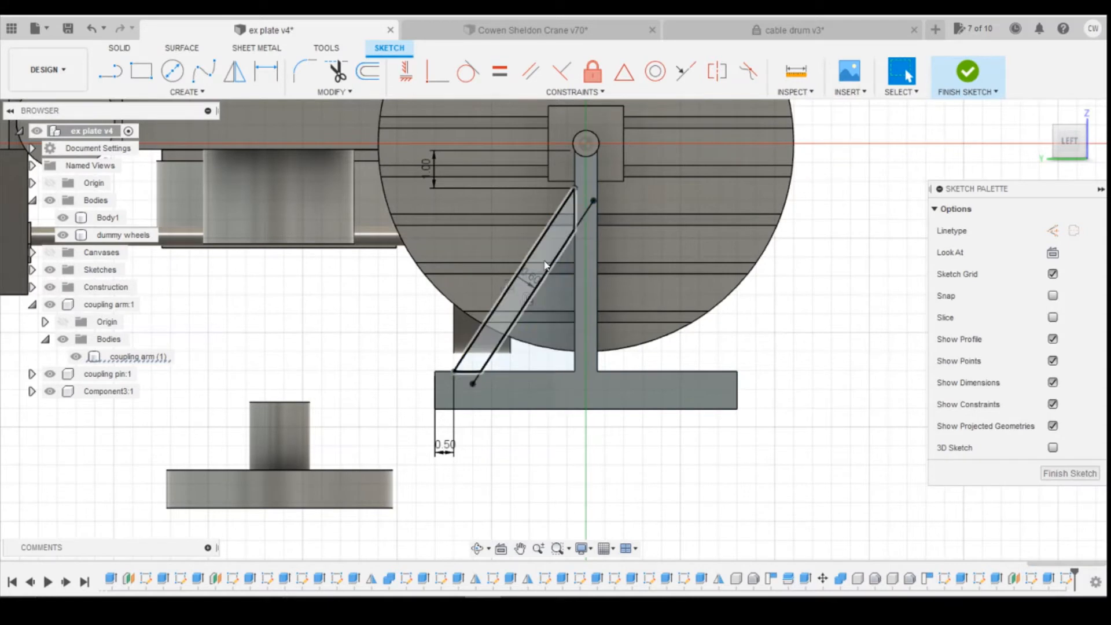
Step: Extrude the diagonal brace profile together with the stand profile by -0.95 mm and join it to the stand
click(546, 265)
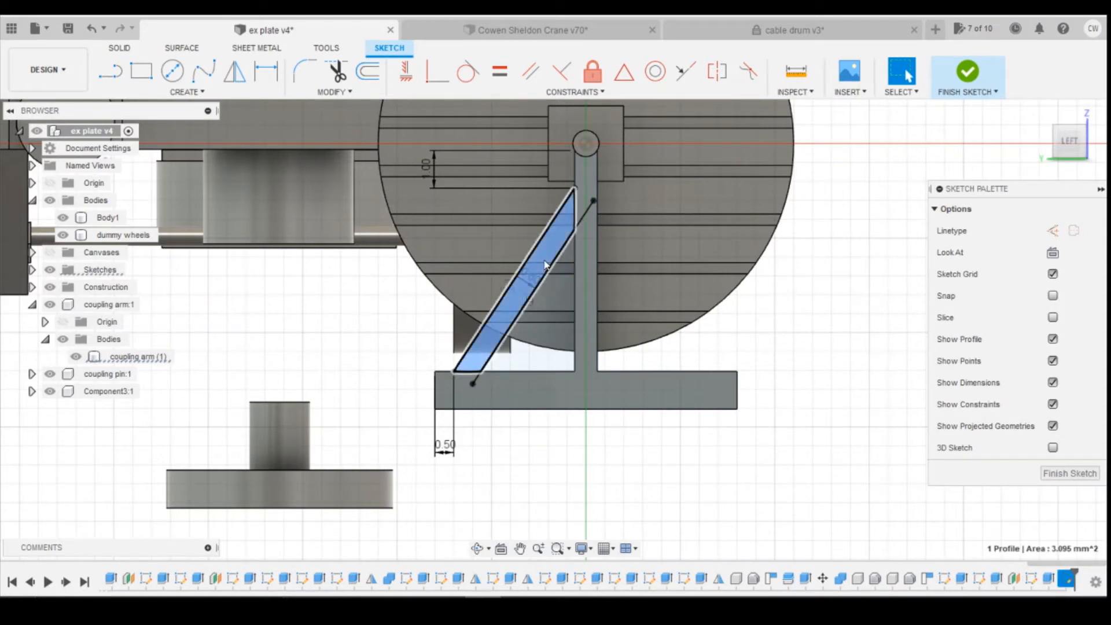
right_click(545, 263)
click(539, 324)
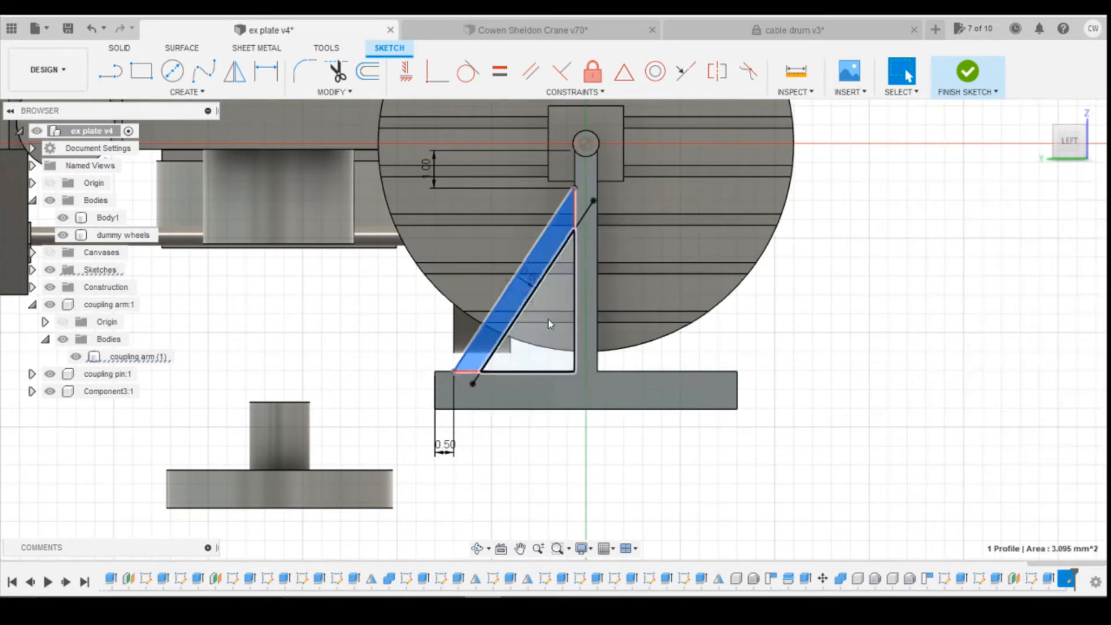
mouse_move(1071, 142)
mouse_down()
mouse_move(1092, 145)
mouse_move(1039, 143)
mouse_up()
click(531, 387)
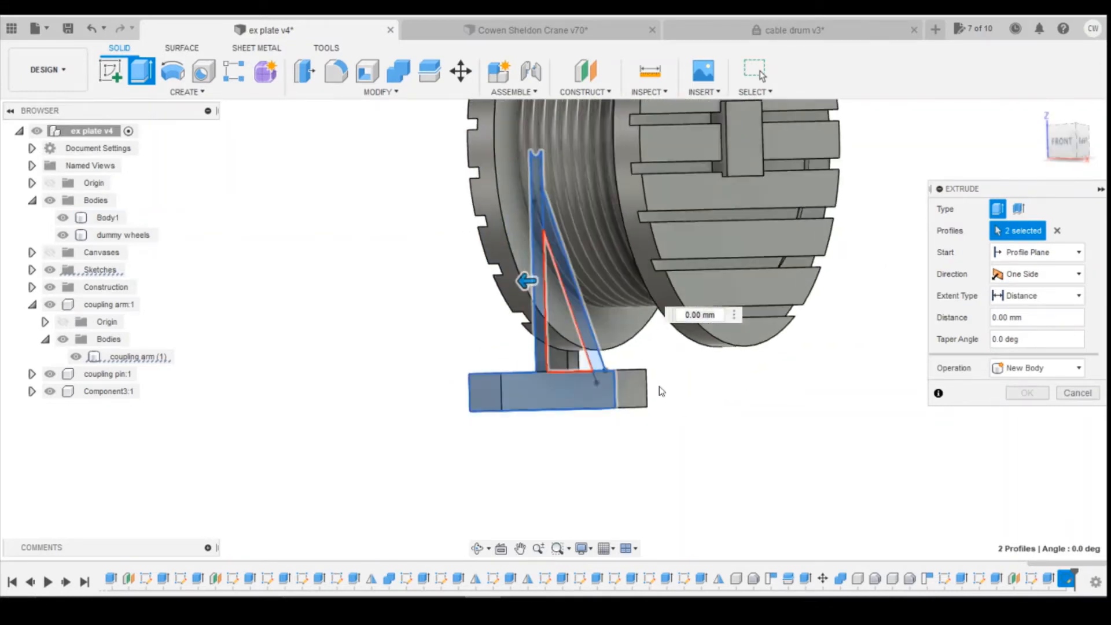
drag(600, 392, 643, 404)
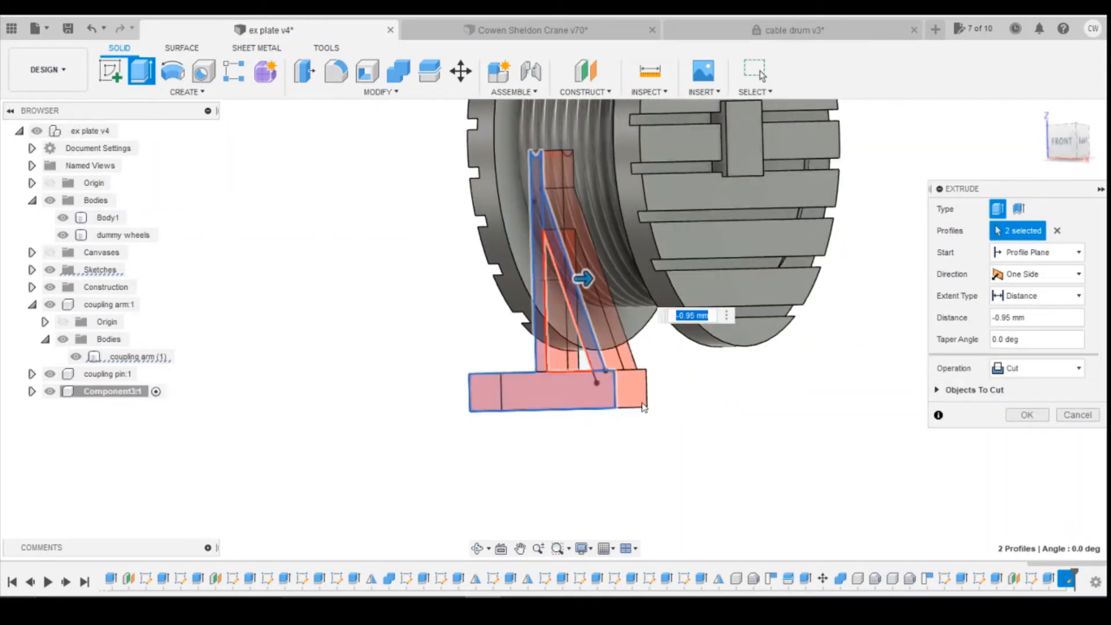
click(1039, 368)
click(1018, 384)
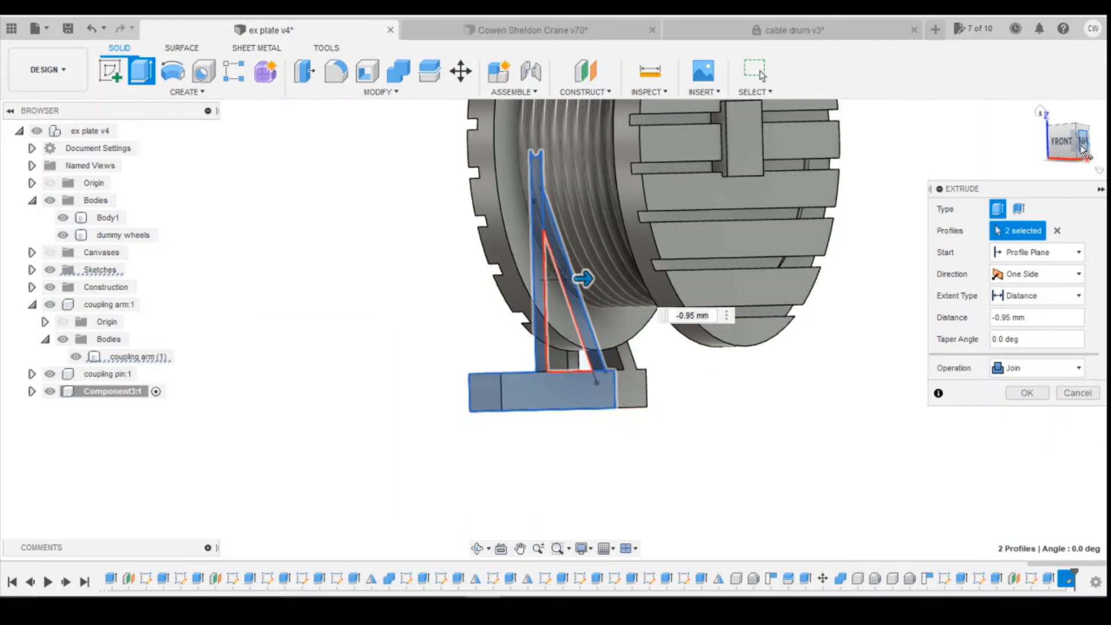
mouse_move(1085, 144)
mouse_down()
mouse_move(978, 146)
mouse_move(1012, 148)
mouse_up()
click(1040, 394)
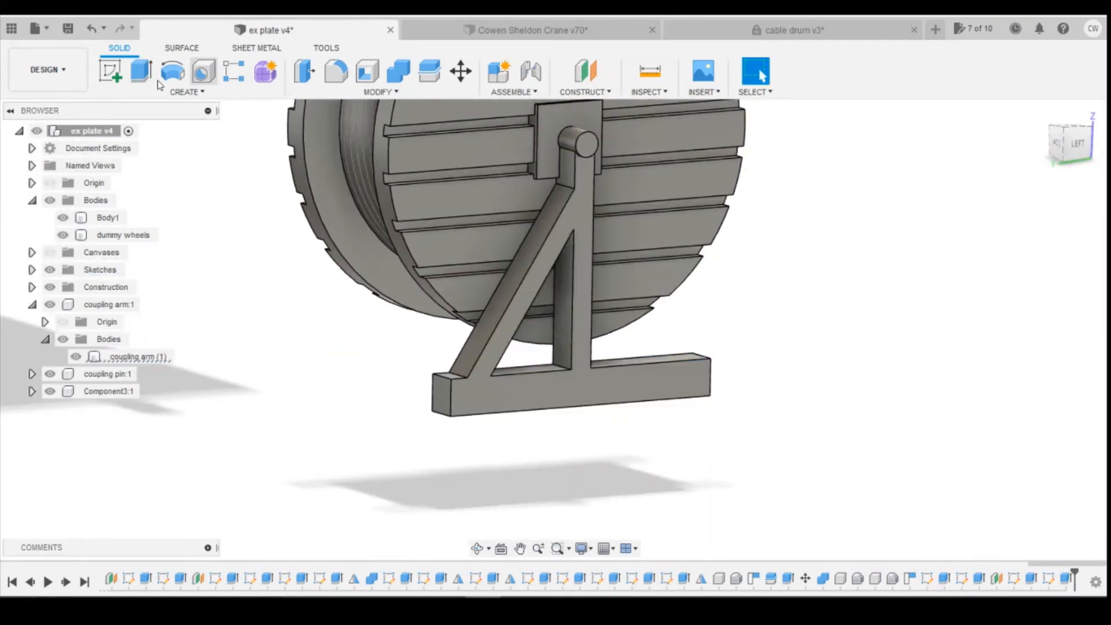
Step: Mirror the brace extrusion feature about Plane13 to add a matching brace on the post's other side
click(142, 90)
click(130, 429)
click(1066, 579)
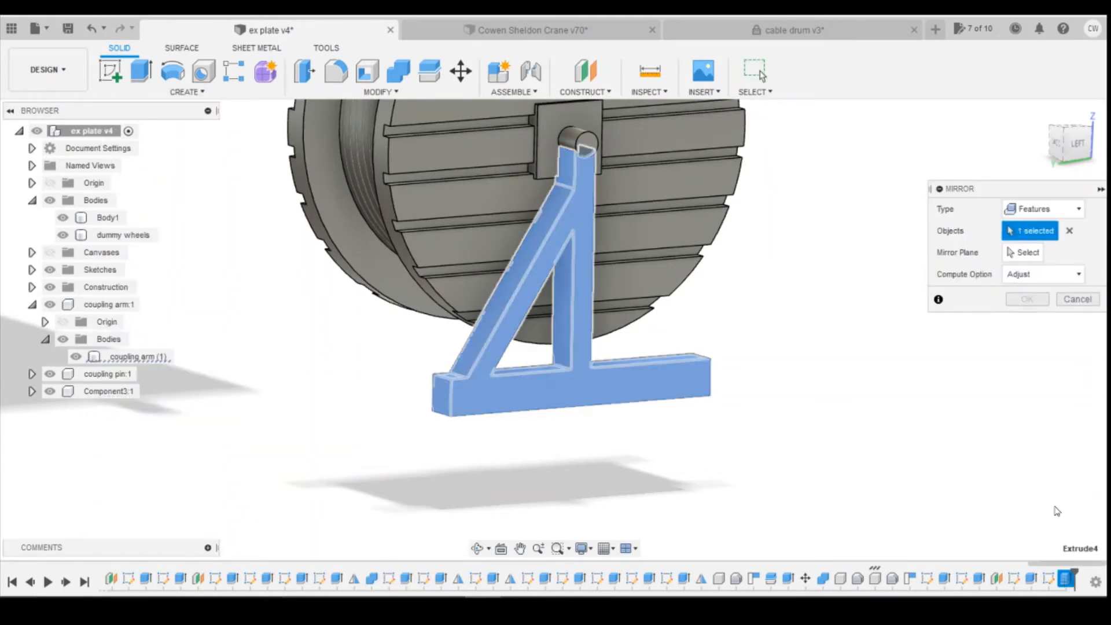
mouse_move(1065, 155)
mouse_down()
mouse_move(1017, 153)
mouse_move(1102, 134)
mouse_move(1097, 144)
mouse_up()
click(587, 234)
click(1069, 252)
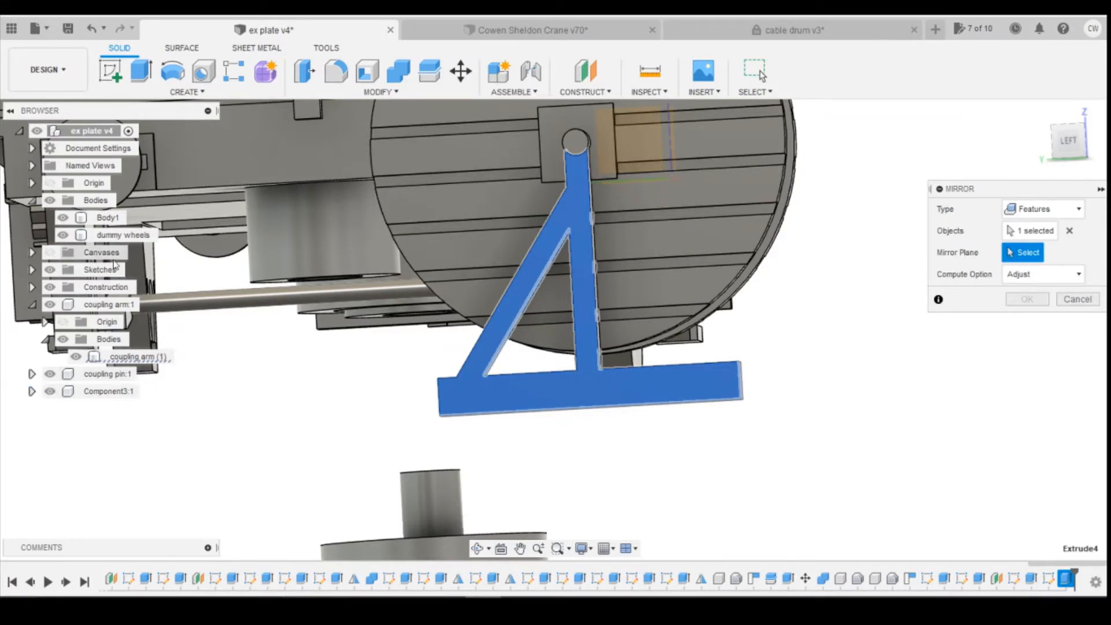
click(31, 288)
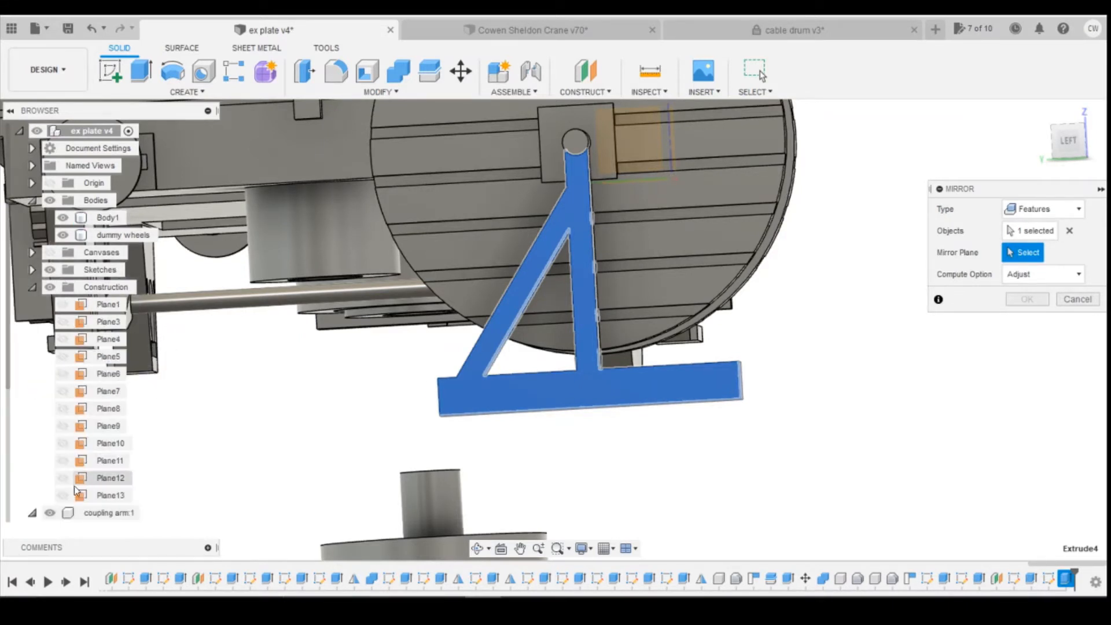
click(96, 495)
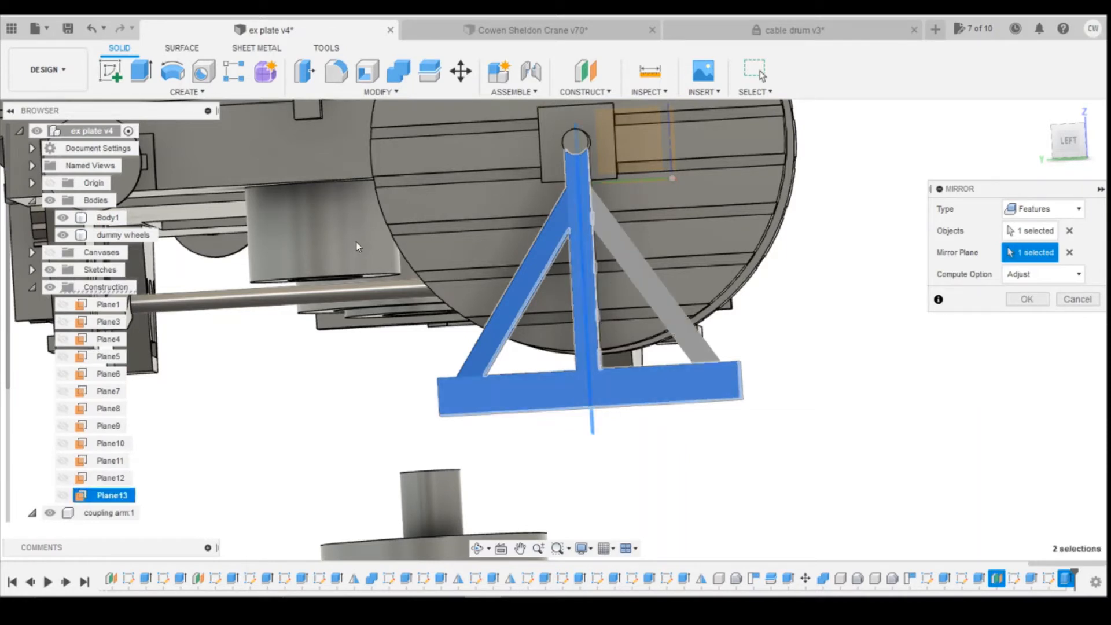
click(1027, 299)
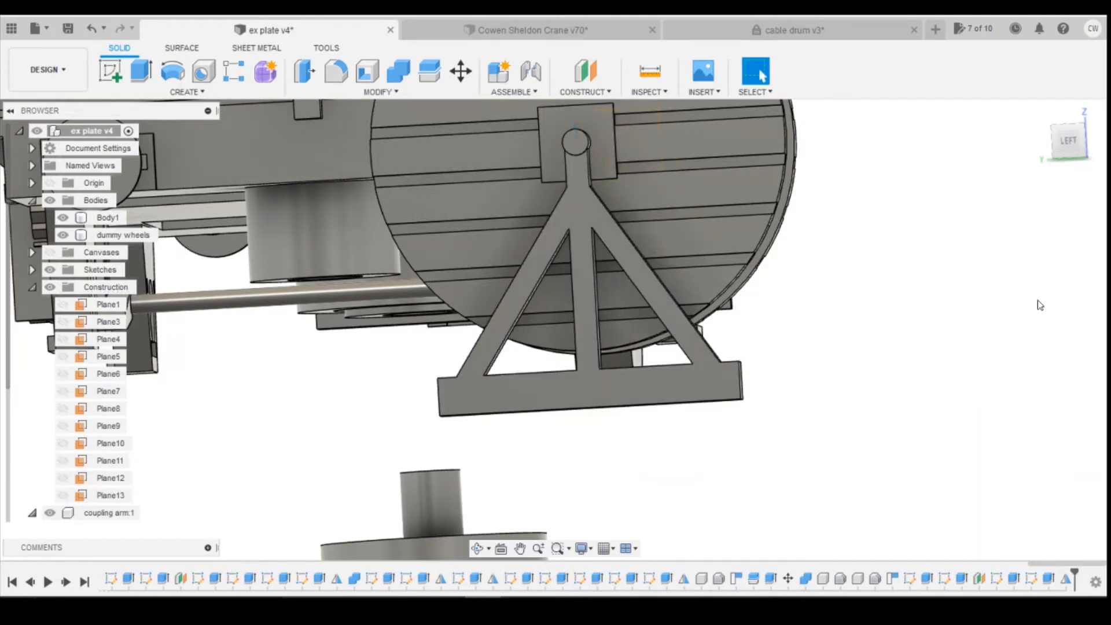
Step: Create a midplane between the outer faces of the square hub plates on the cable drum's two sides
click(1063, 144)
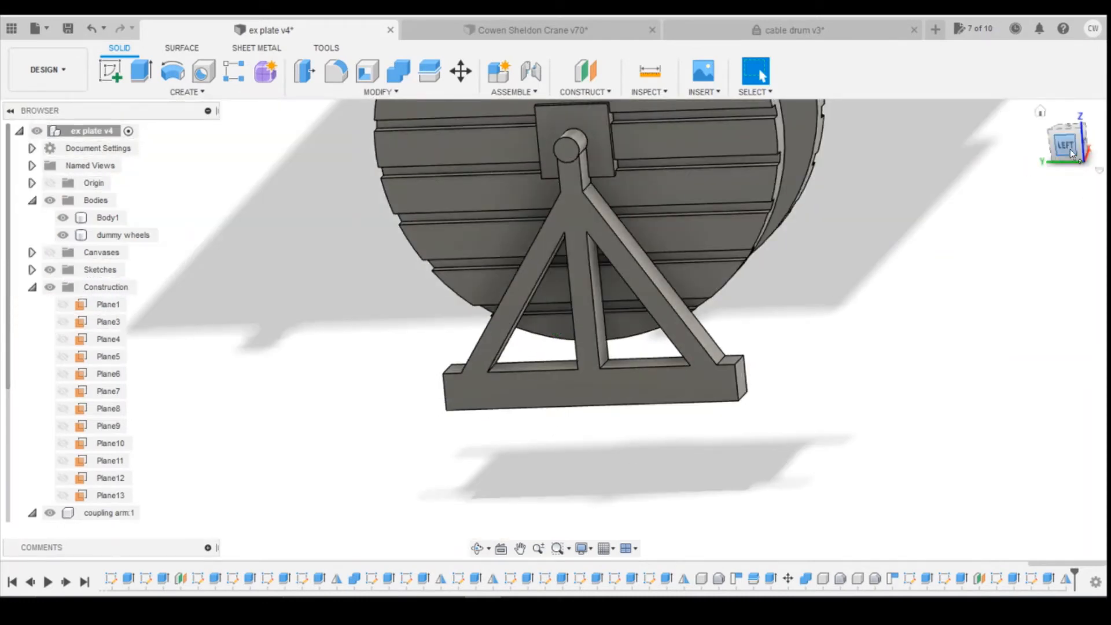
mouse_move(1072, 154)
mouse_down()
mouse_move(1029, 152)
mouse_move(1088, 149)
mouse_up()
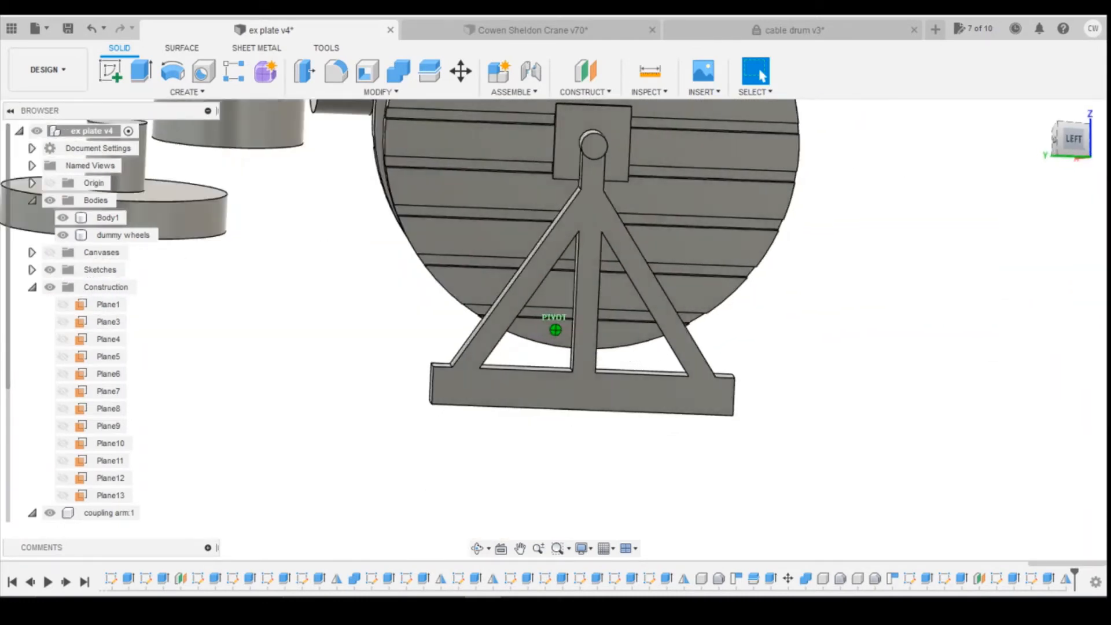
drag(995, 152, 1028, 152)
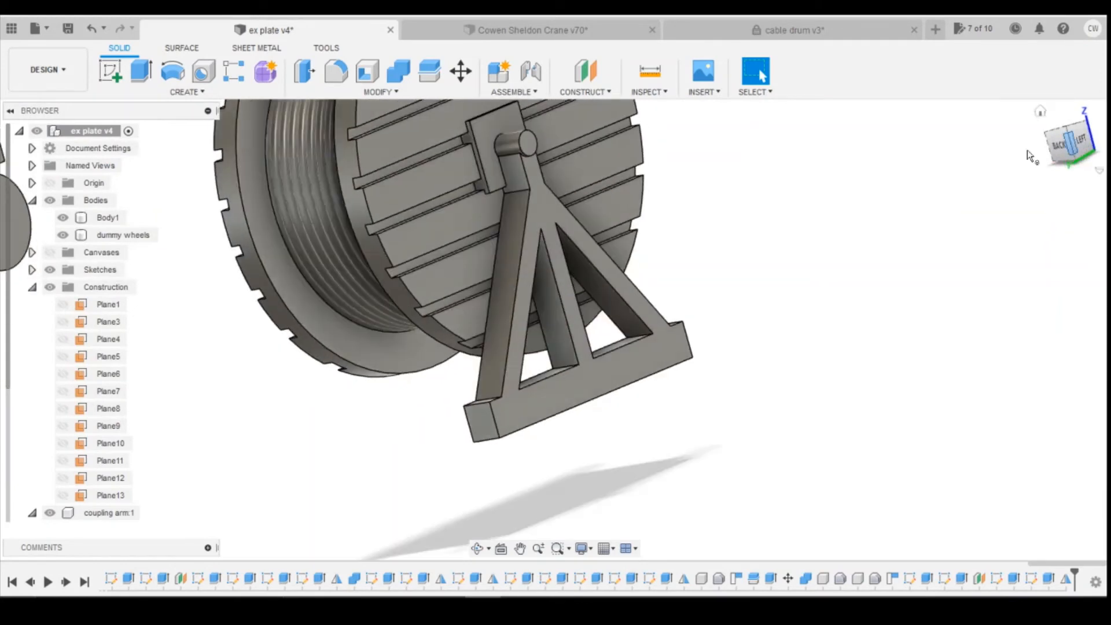
click(603, 96)
click(601, 158)
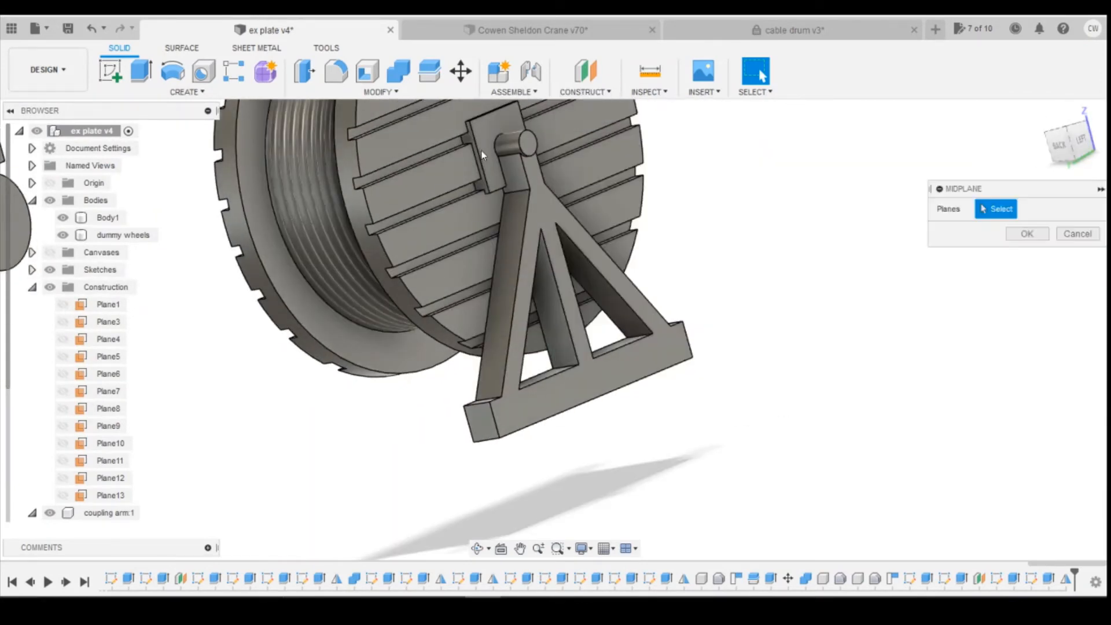
click(489, 137)
drag(1057, 134, 1094, 134)
click(341, 210)
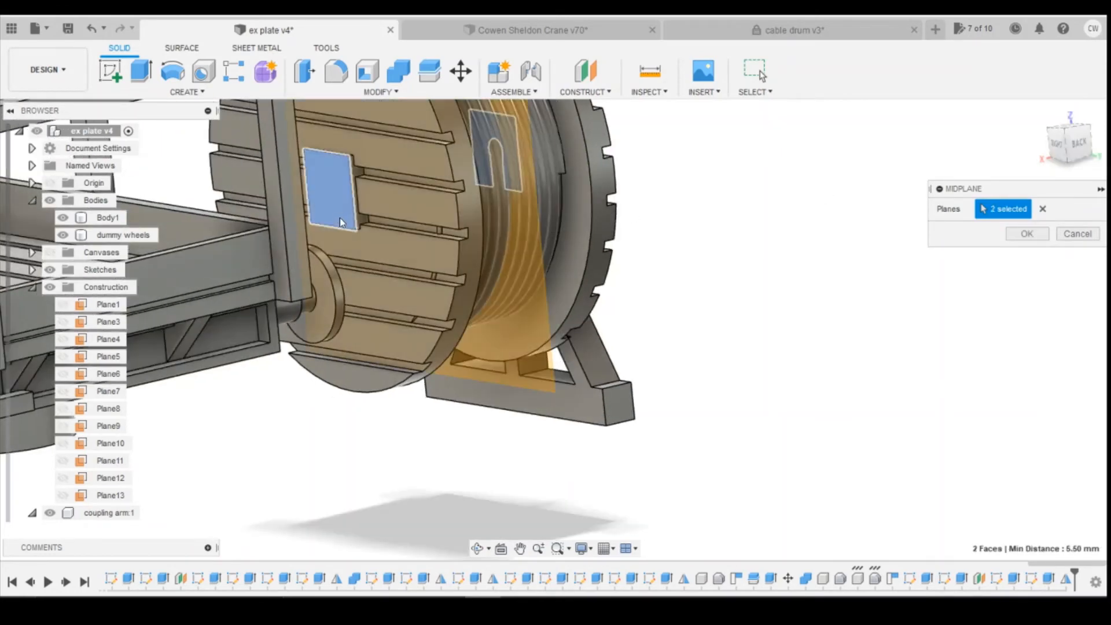
click(1018, 236)
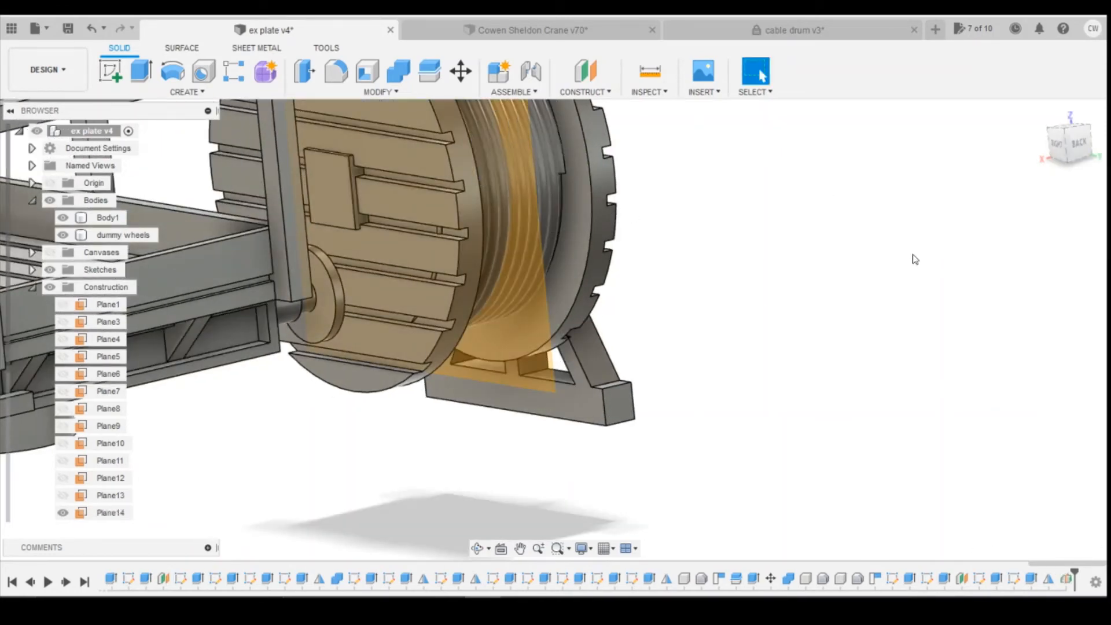
Step: Mirror the stand's four extrusion features and its brace mirror feature about Plane14 to create a matching stand on the drum's other side
mouse_move(1078, 141)
mouse_down()
mouse_move(1069, 159)
mouse_move(1057, 148)
mouse_up()
shift+middle_drag(558, 329, 845, 289)
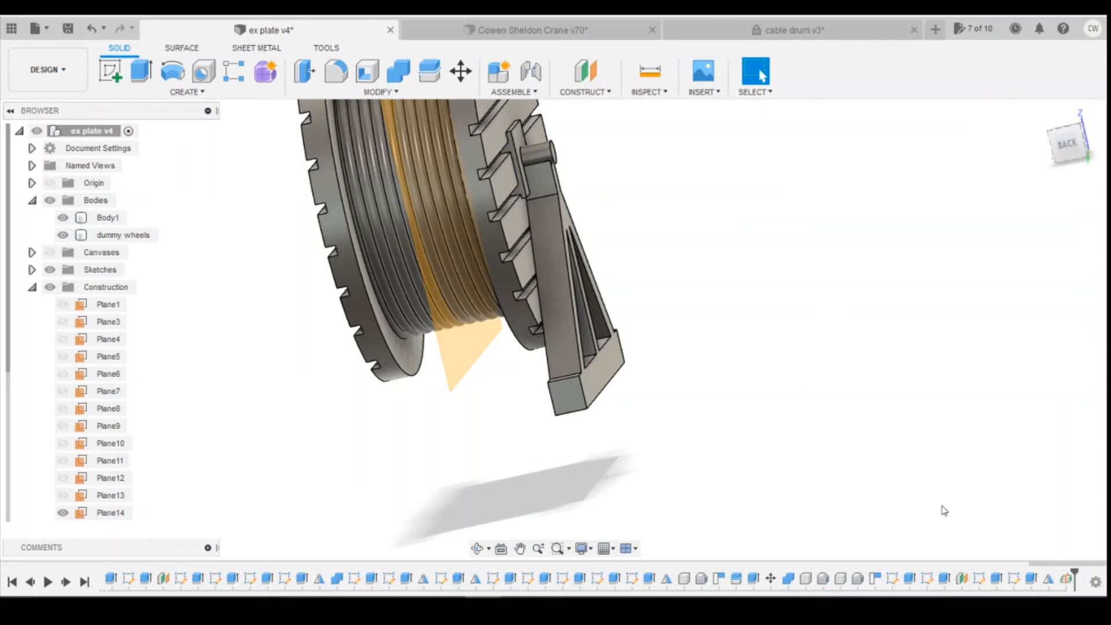
click(173, 96)
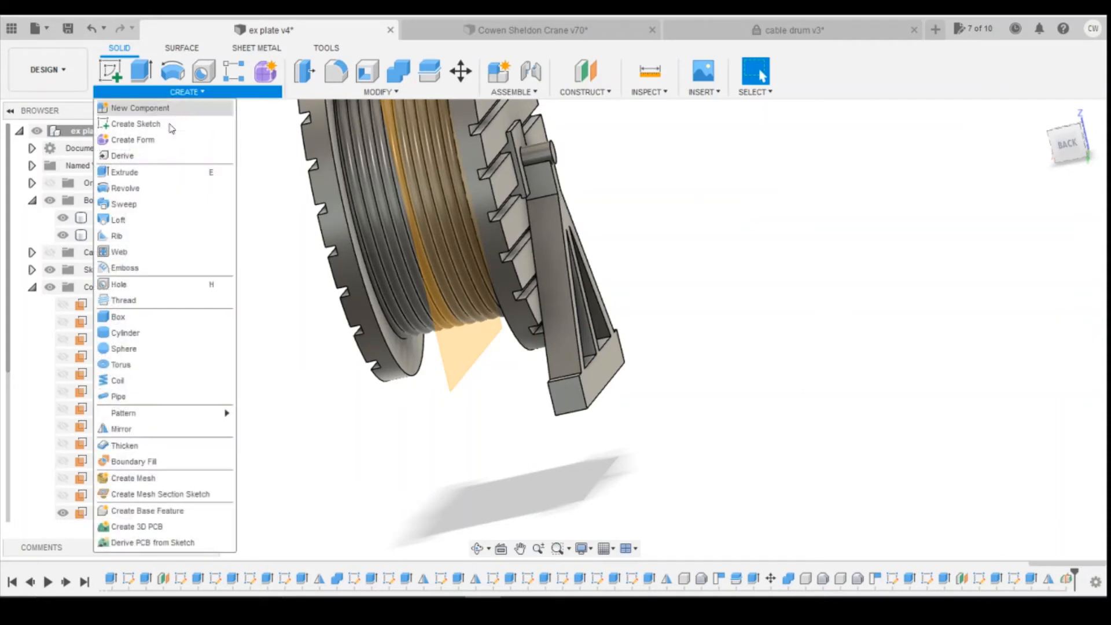
click(159, 426)
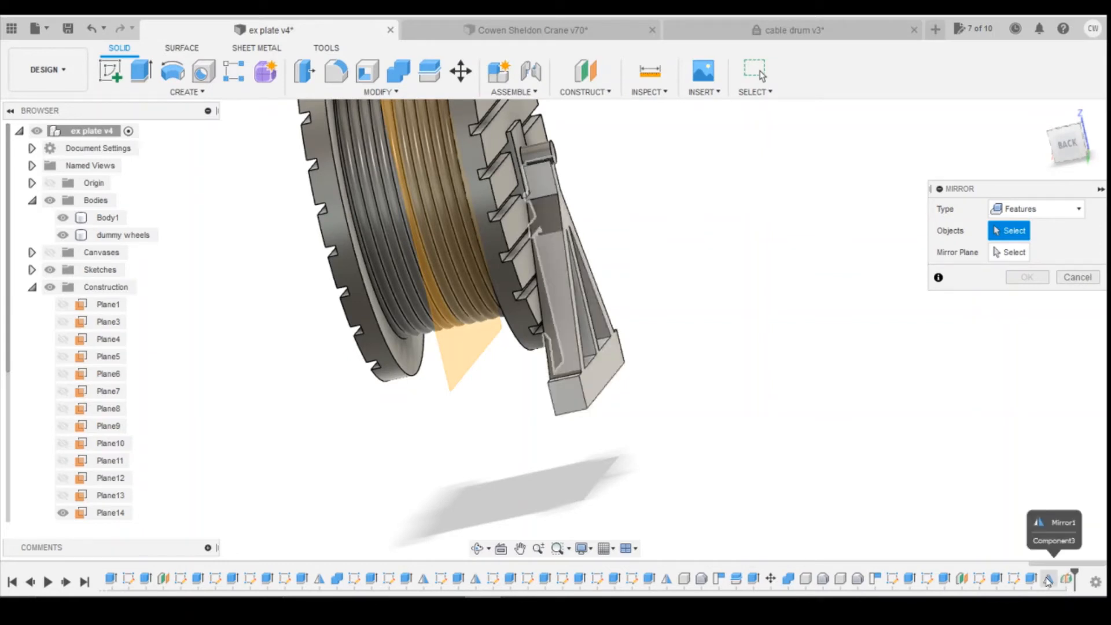
click(1048, 579)
click(1030, 579)
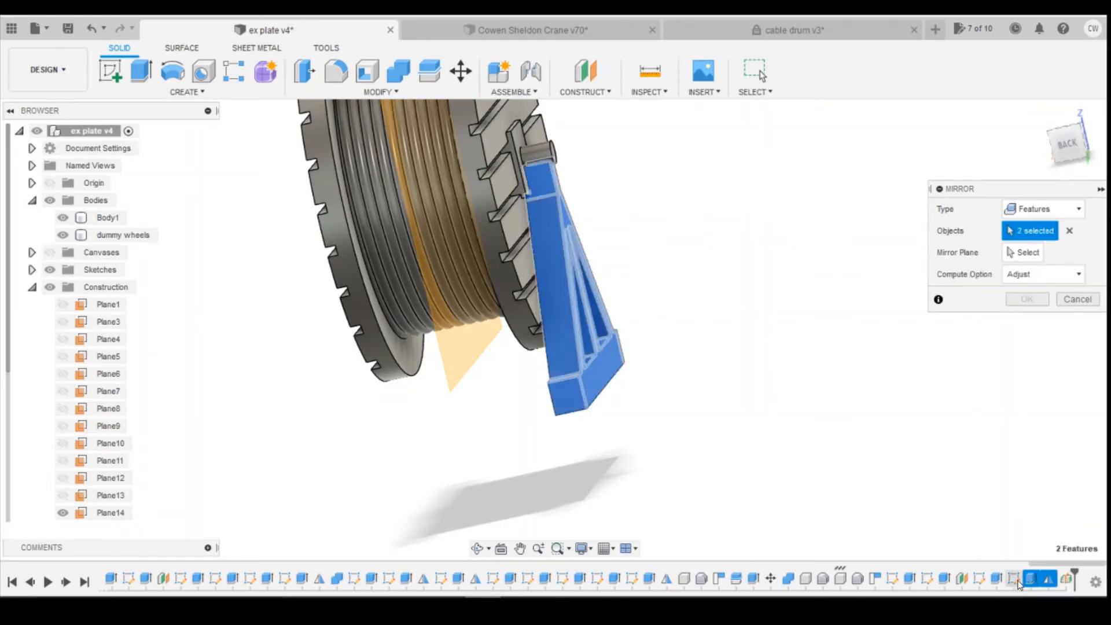
click(995, 579)
click(943, 578)
click(909, 579)
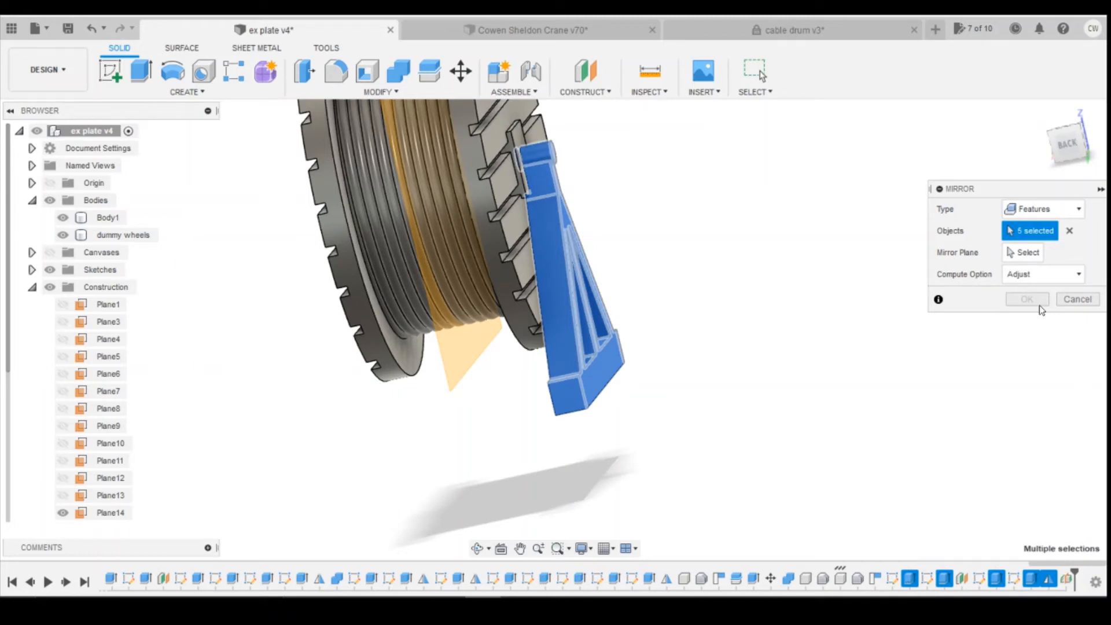
click(1023, 253)
click(456, 360)
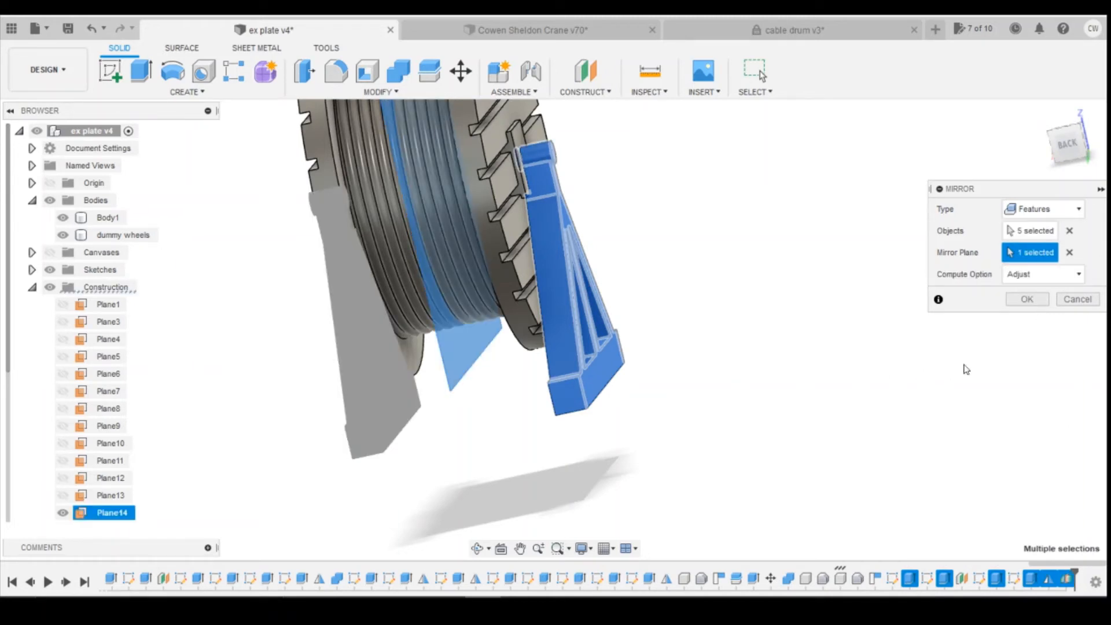
click(1027, 299)
click(1022, 312)
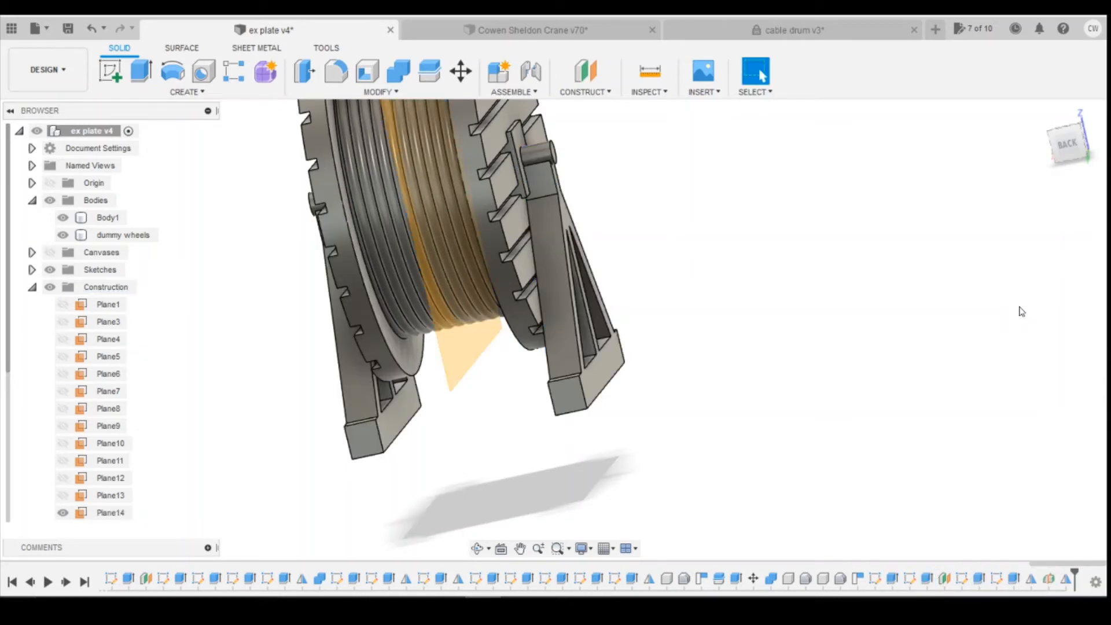
Step: Hide Plane14 and collapse the list of construction planes
mouse_move(555, 329)
shift+middle_down()
mouse_move(642, 344)
mouse_move(584, 325)
mouse_move(515, 324)
mouse_move(469, 347)
shift+middle_up()
scroll(671, 285, down, 5)
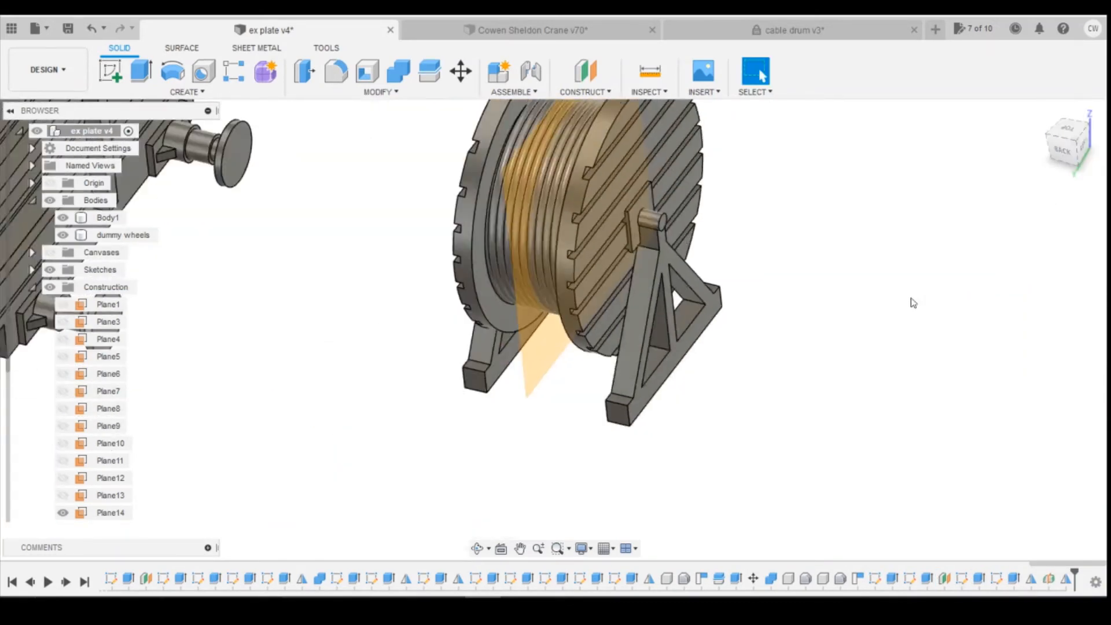
click(63, 513)
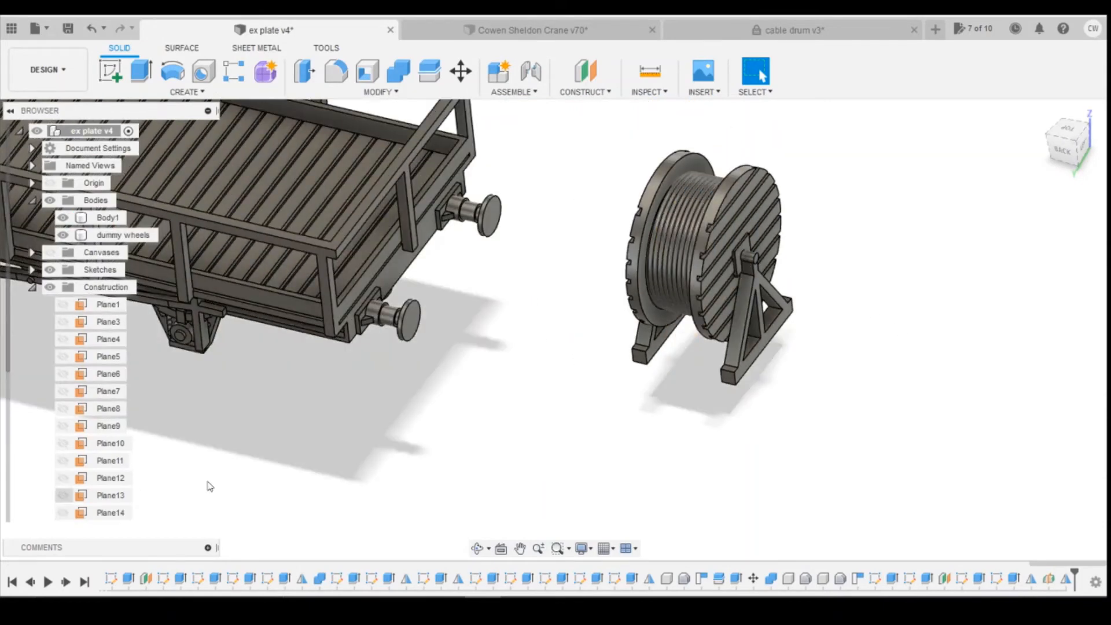
scroll(348, 453, down, 3)
click(50, 287)
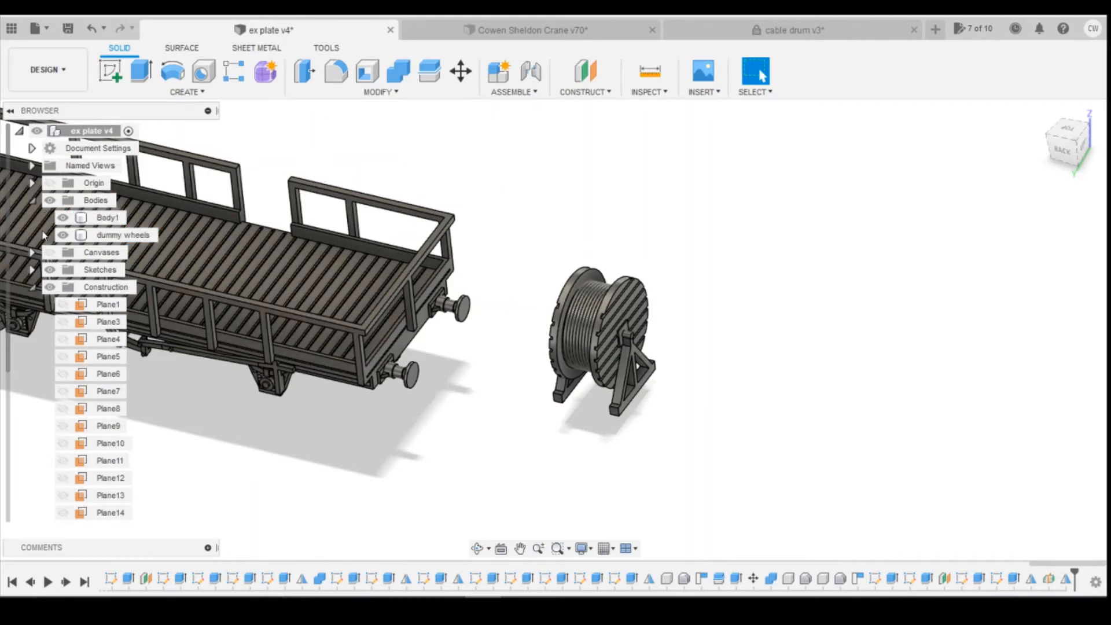
click(32, 287)
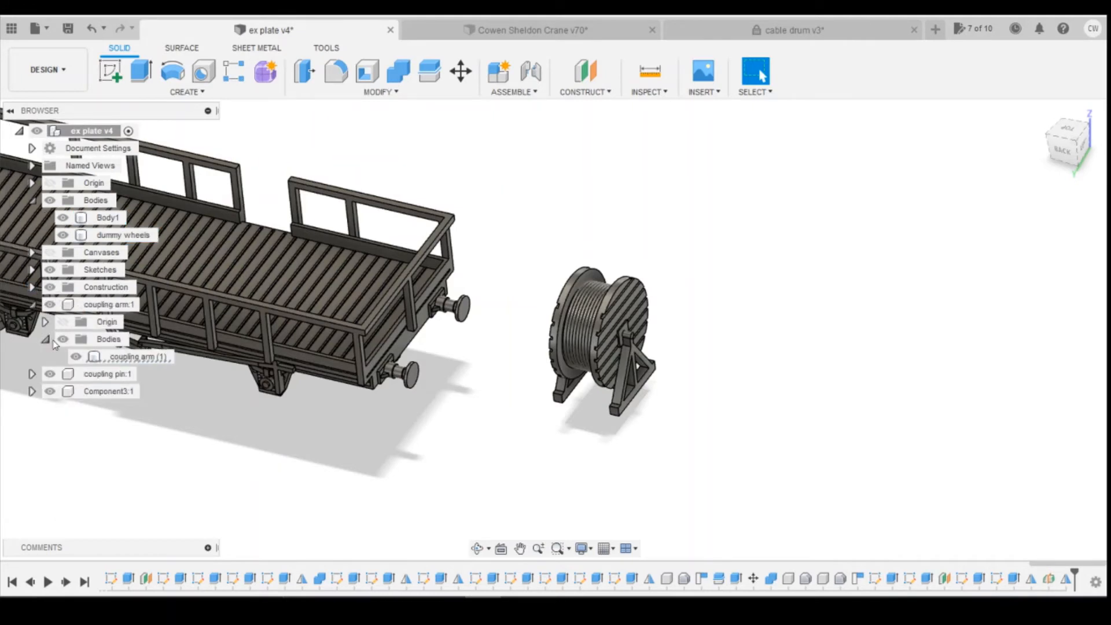
Step: Move the cable drum component in plan view over the wagon deck, about 28.84 mm in X and 7.06 mm in Y
right_click(93, 392)
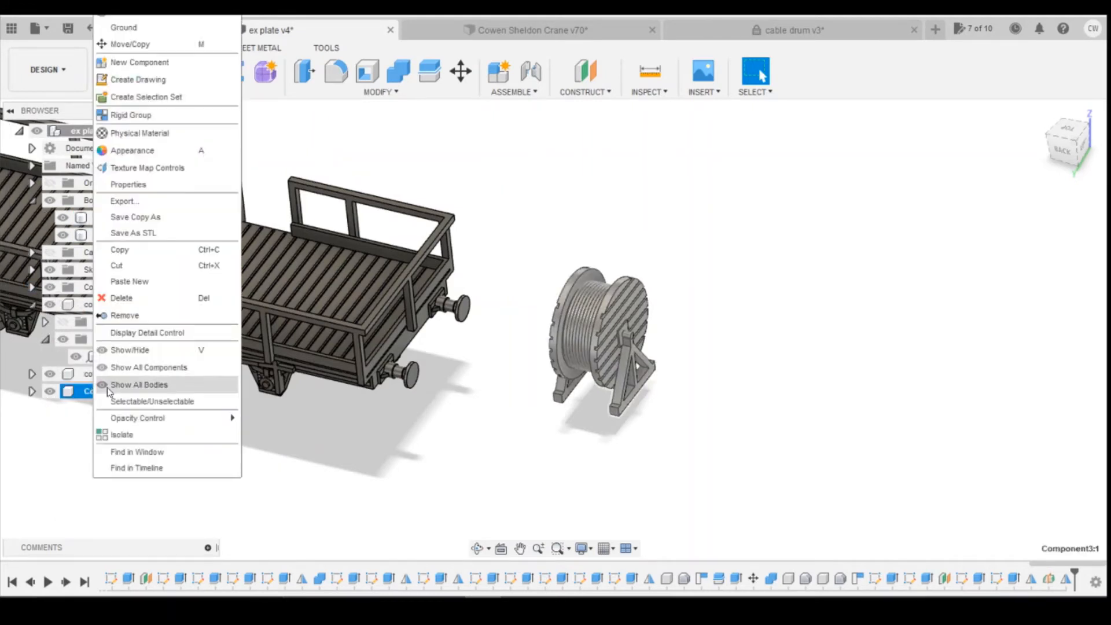
click(161, 49)
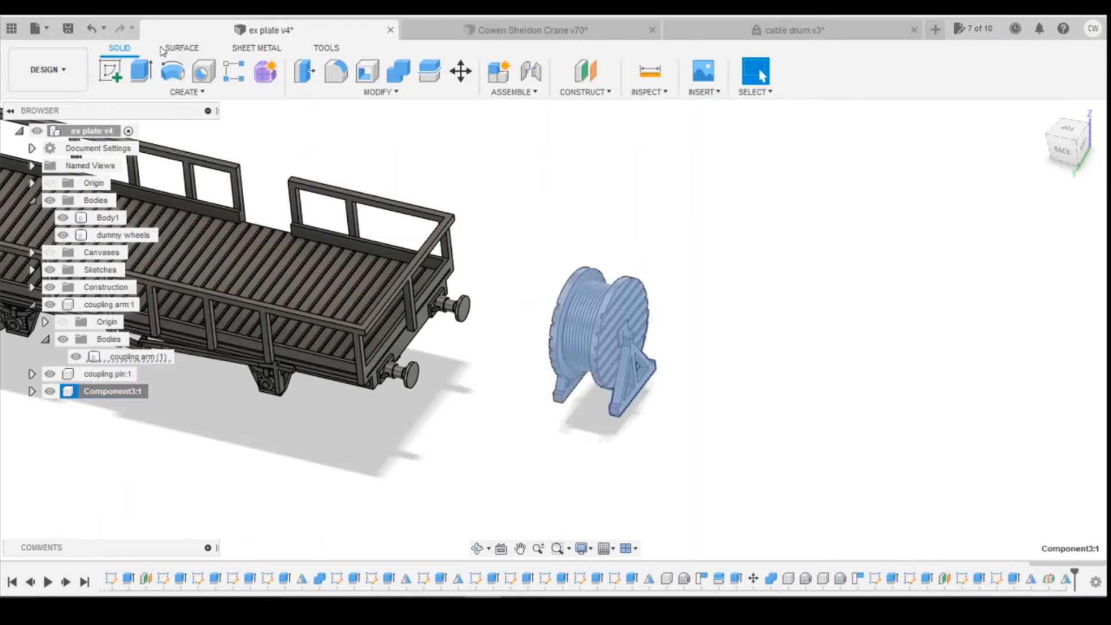
click(1071, 130)
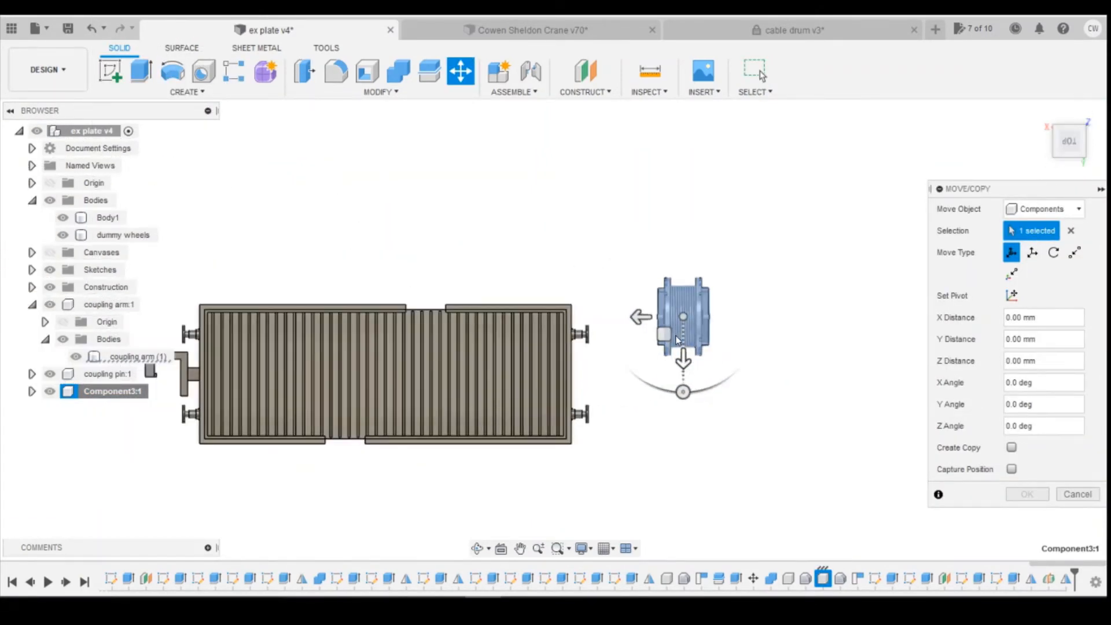
drag(665, 336, 460, 380)
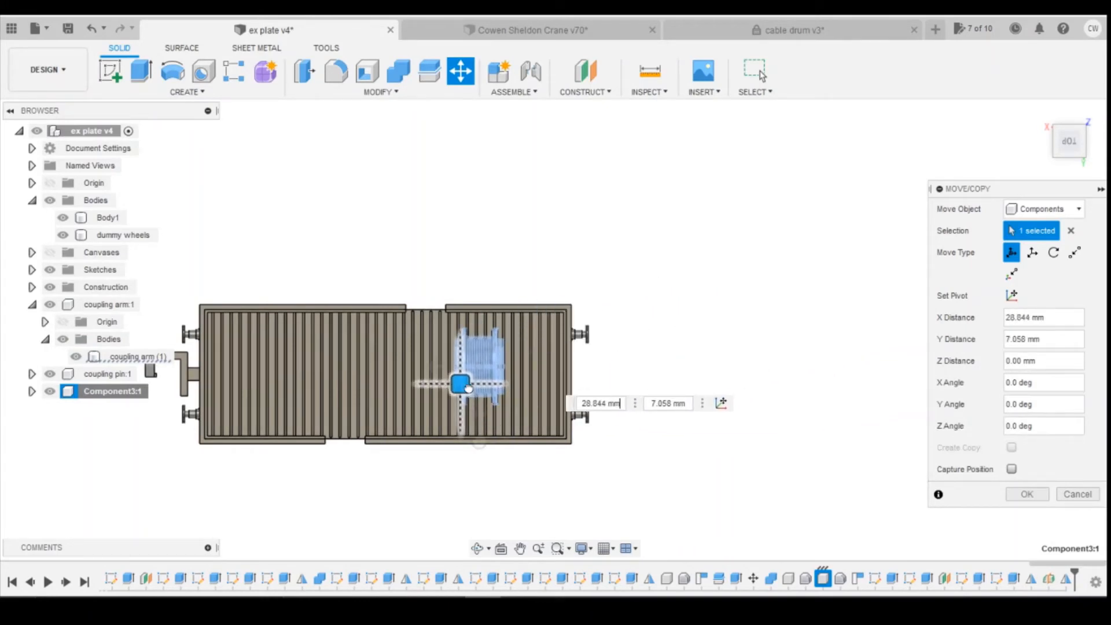
Step: Rotate the drum component by -90 degrees about Z so its stands run along the wagon's length
mouse_move(471, 446)
drag(478, 445, 412, 407)
mouse_move(1068, 151)
mouse_down()
mouse_move(1074, 104)
mouse_move(1069, 147)
mouse_up()
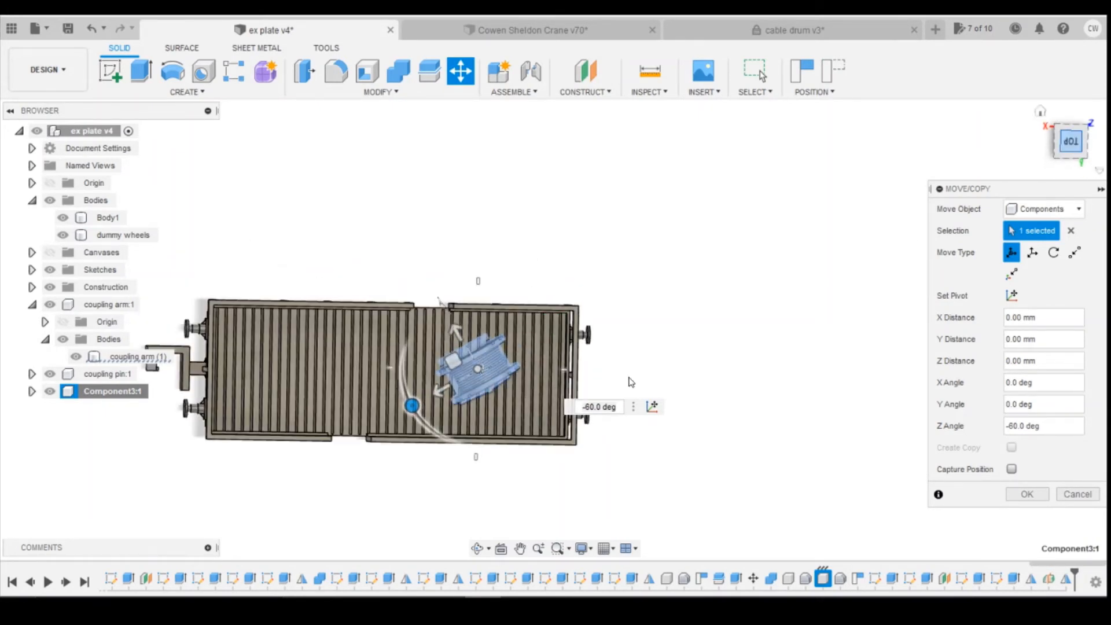
drag(411, 404, 400, 371)
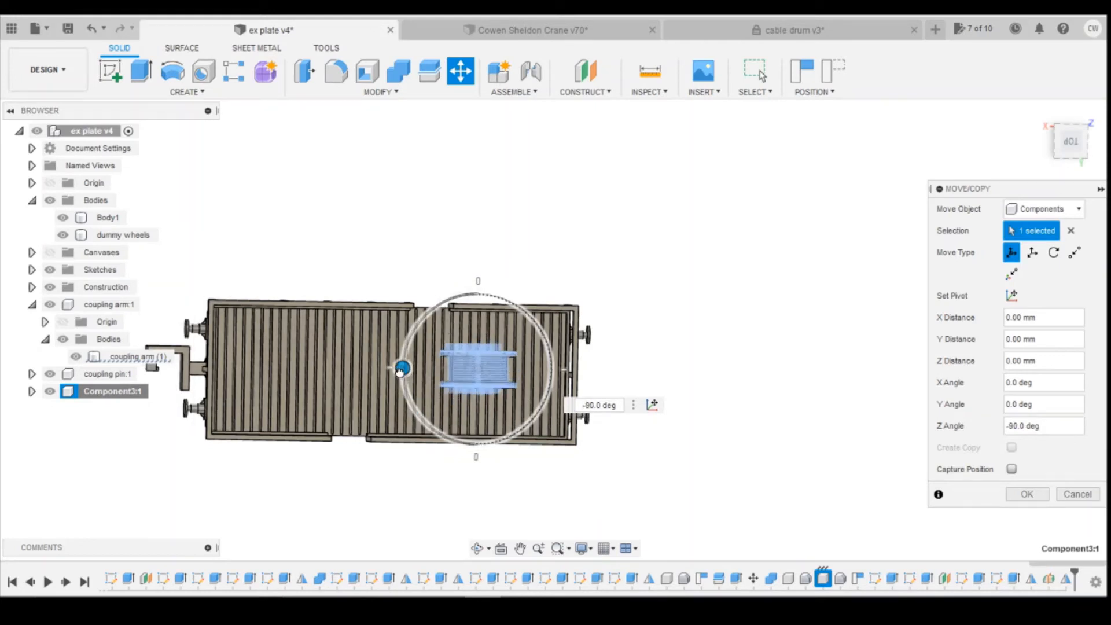
Step: Raise the drum component to the wagon deck, trying Z distances of 11 mm and 10.5 mm before settling on 9 mm
drag(1070, 144, 1074, 159)
click(1073, 157)
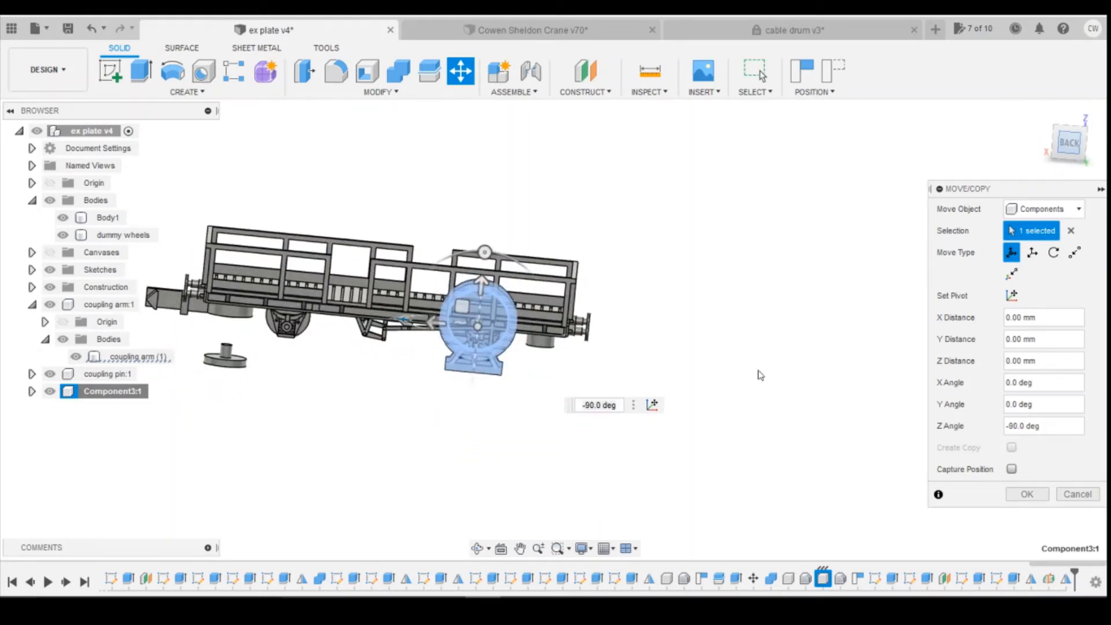
drag(428, 331, 475, 208)
scroll(782, 272, up, 4)
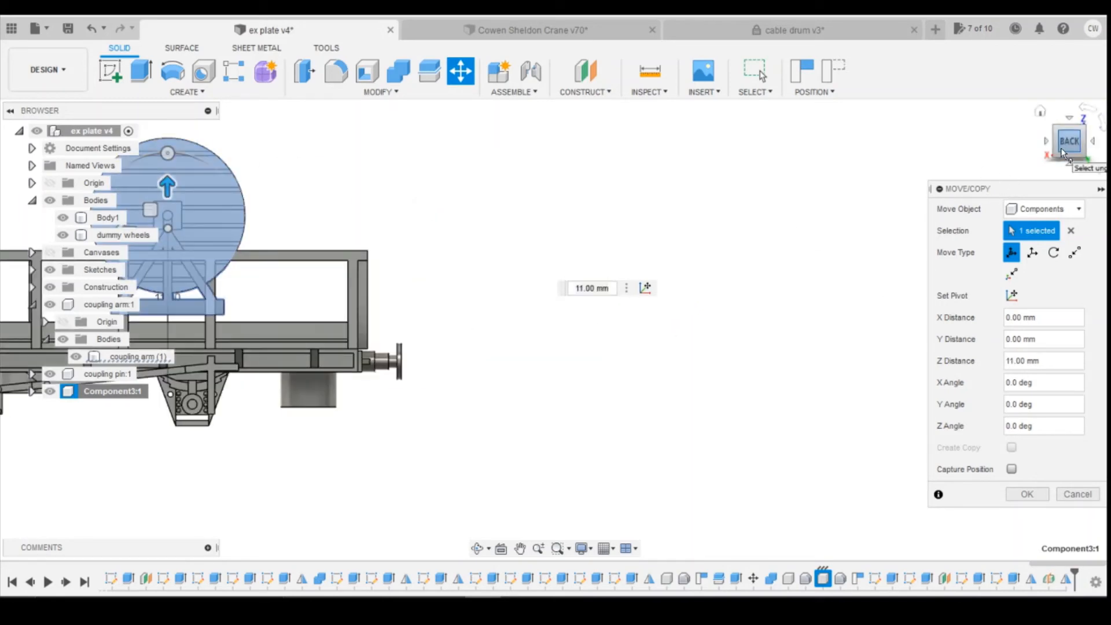
drag(1062, 153, 1065, 151)
scroll(739, 452, down, 2)
scroll(371, 359, up, 4)
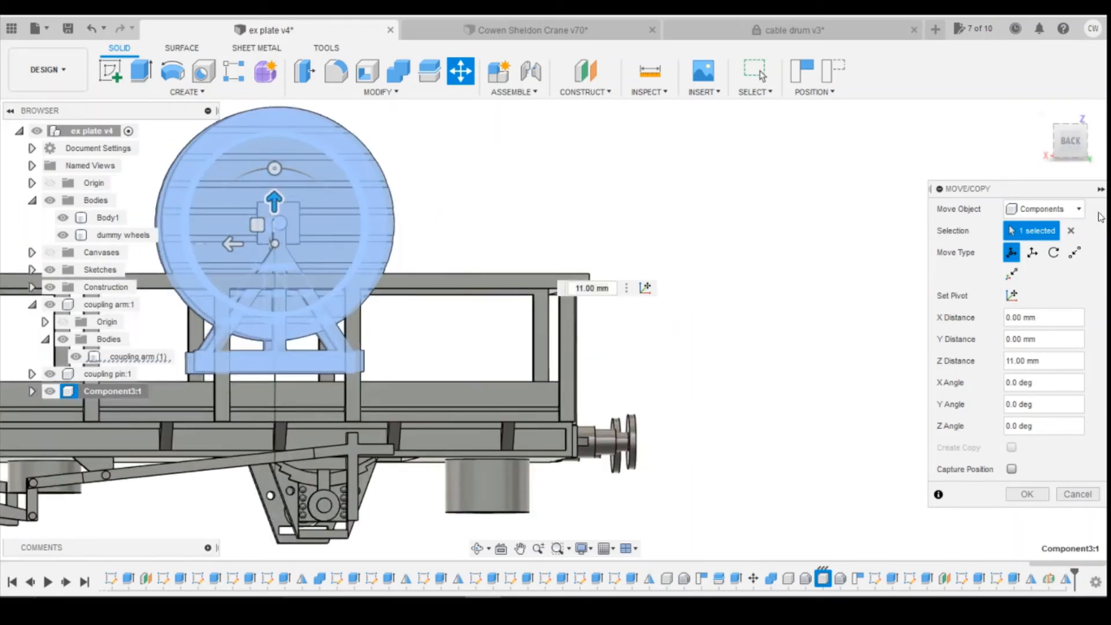
click(1070, 141)
scroll(362, 251, down, 1)
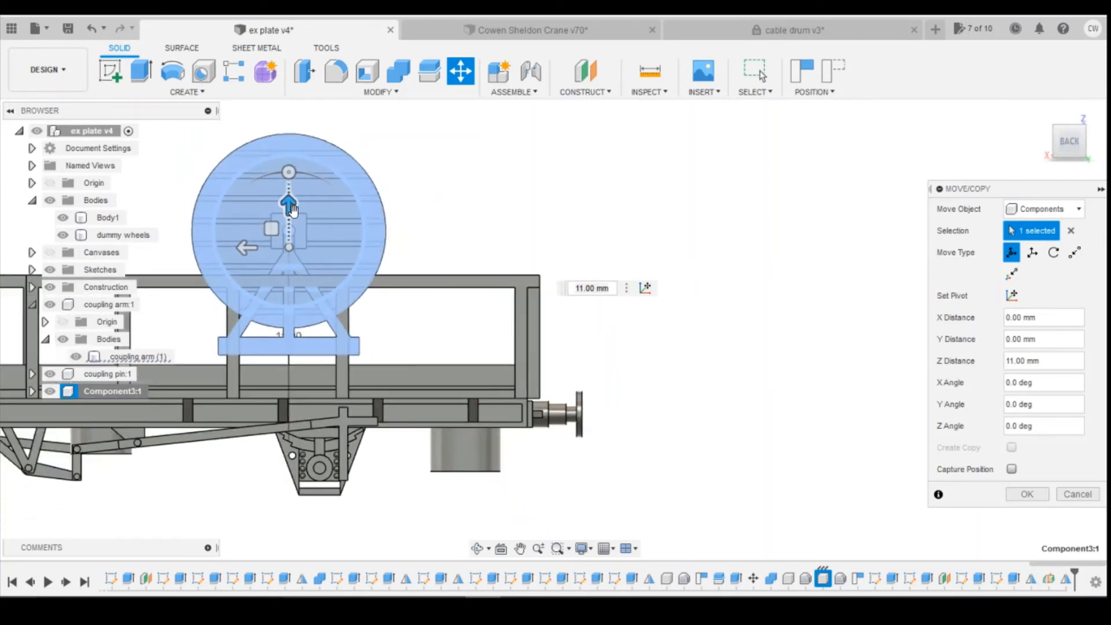
drag(288, 214, 287, 220)
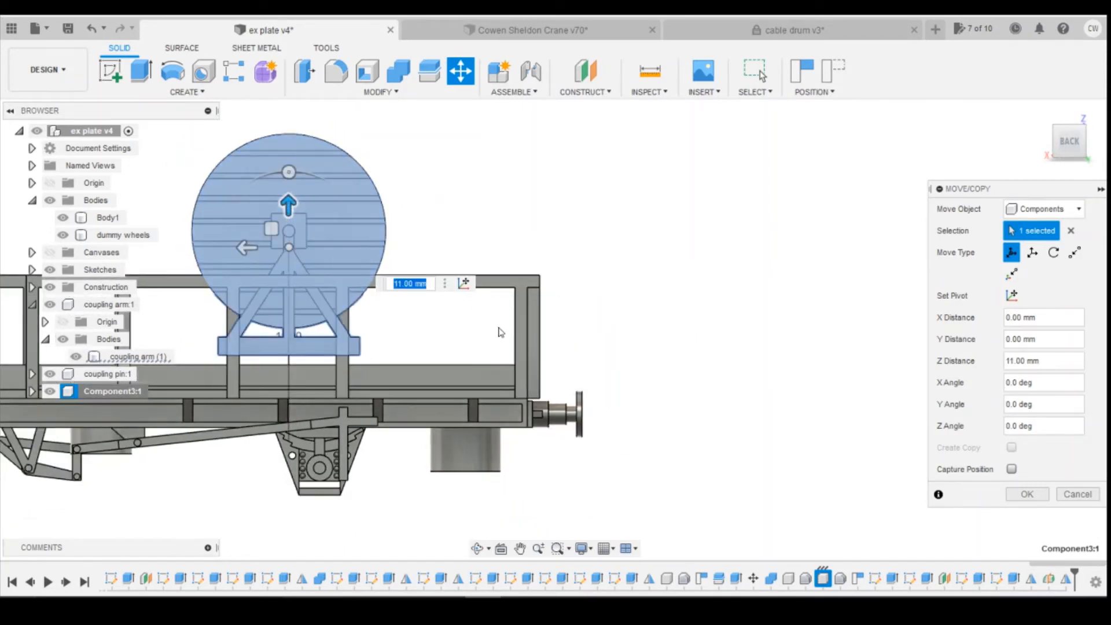
key(Return)
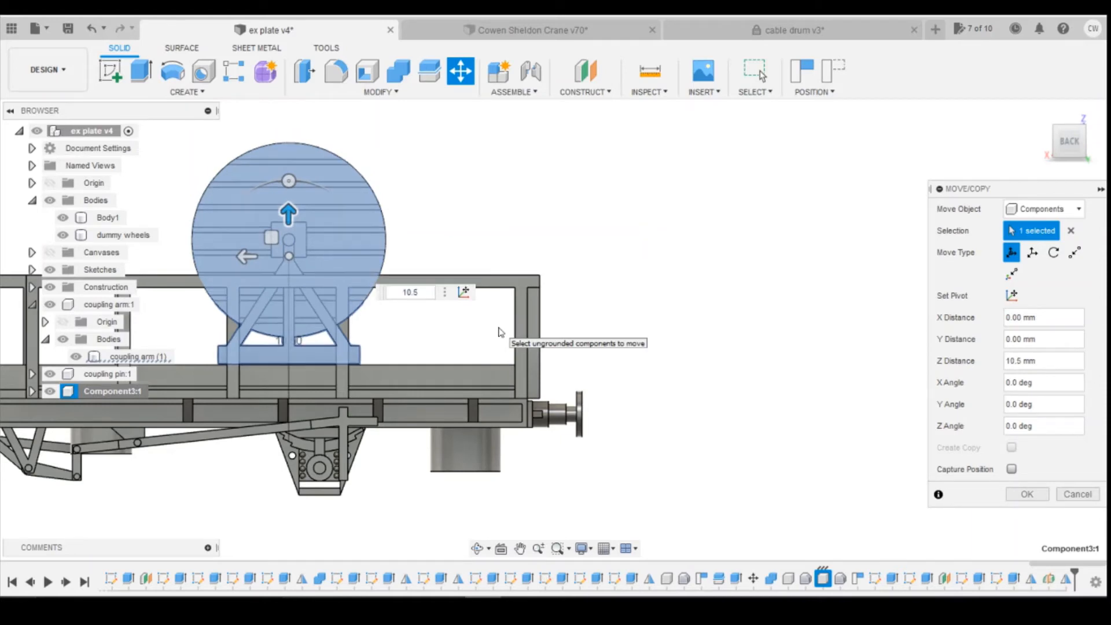
drag(1068, 150, 1064, 171)
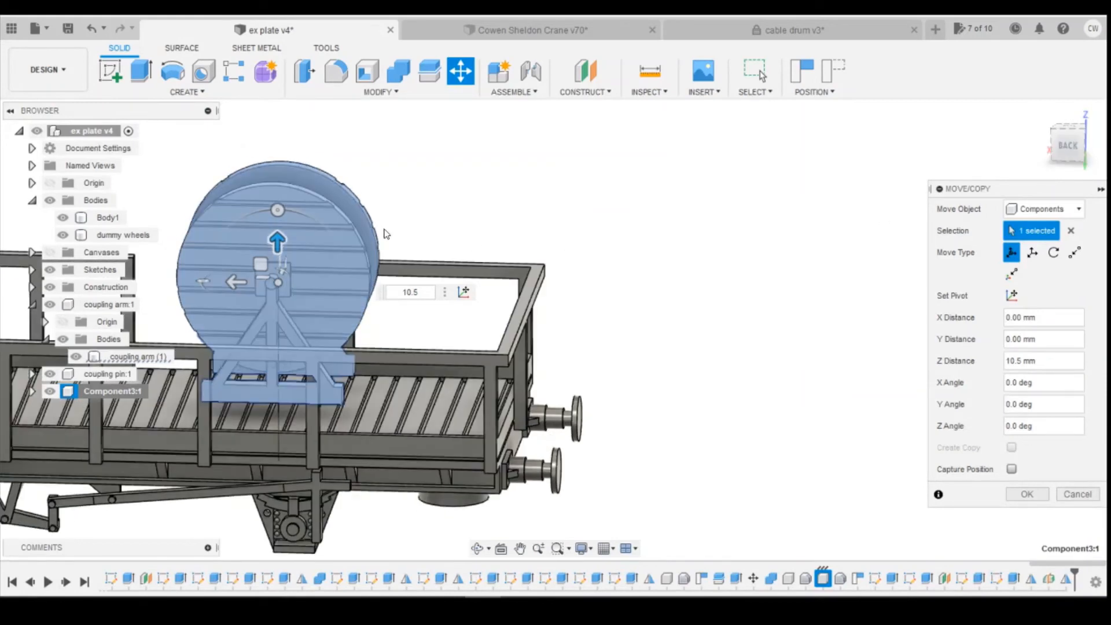
drag(277, 243, 280, 268)
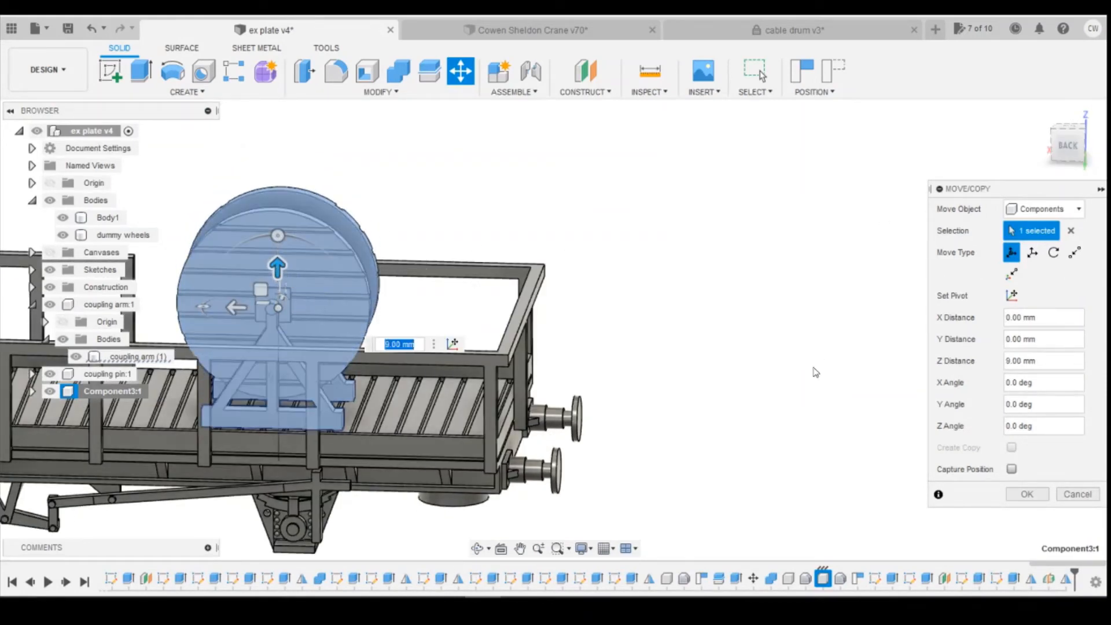
Step: Rotate the drum component 30 degrees about Z so it sits at an angle on the deck, and finish the move
click(1073, 130)
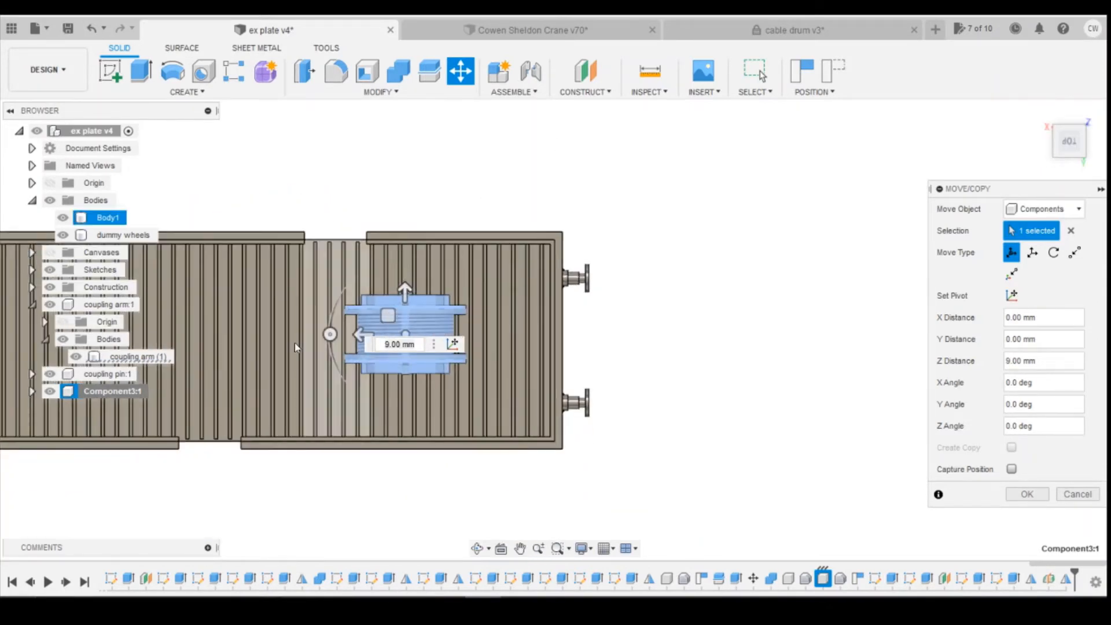
drag(330, 334, 341, 370)
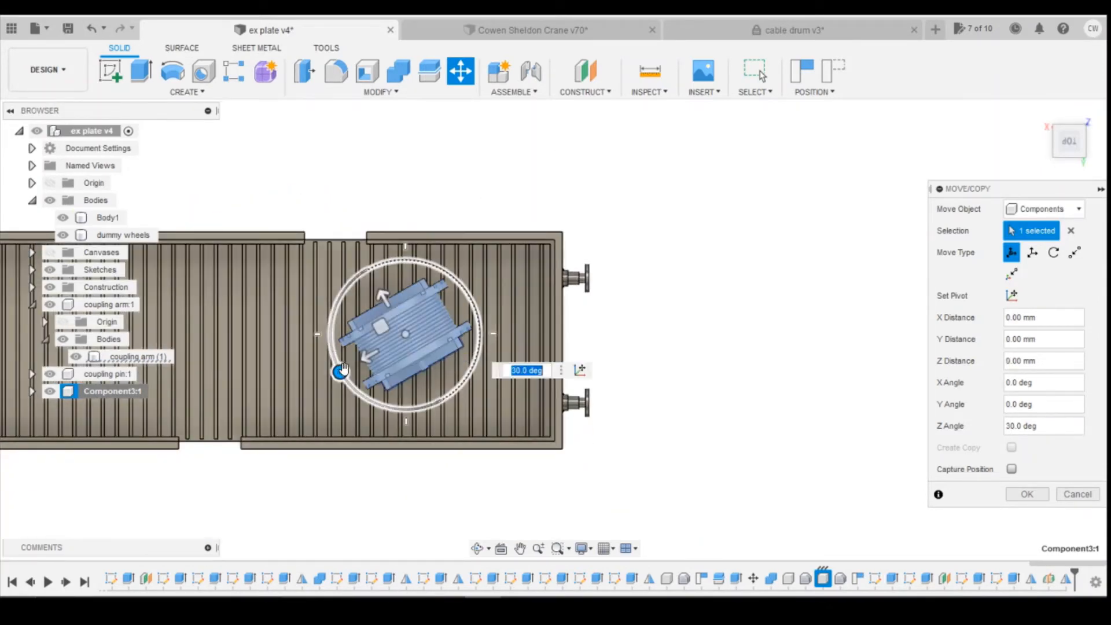
click(1026, 494)
click(1071, 167)
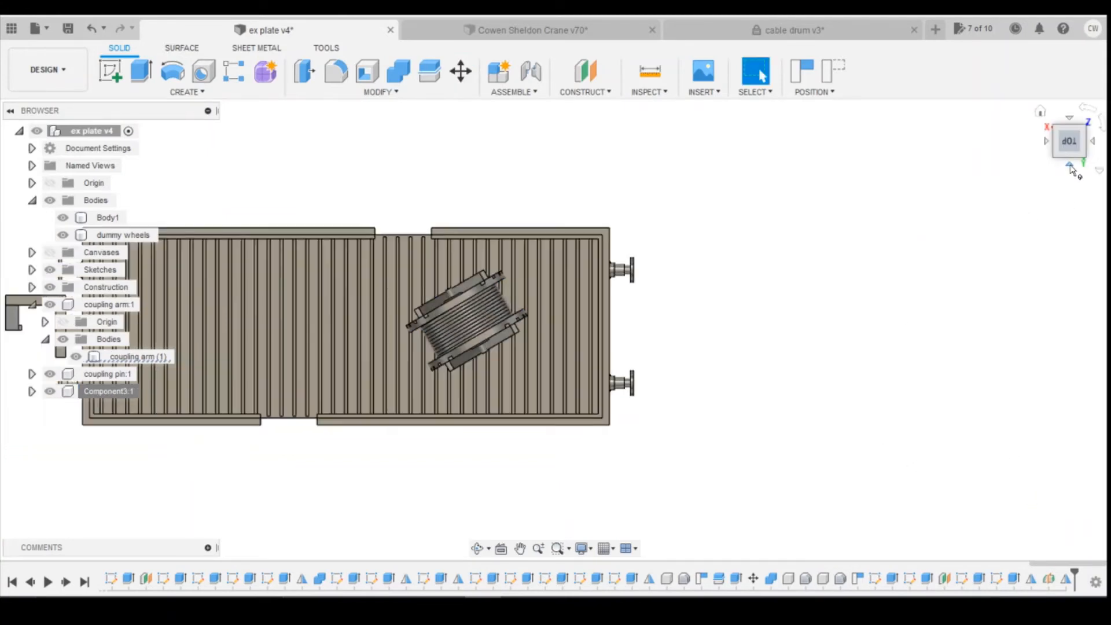
mouse_move(1072, 157)
mouse_down()
mouse_move(1066, 81)
mouse_move(1004, 101)
mouse_move(1071, 83)
mouse_move(1049, 85)
mouse_up()
click(32, 391)
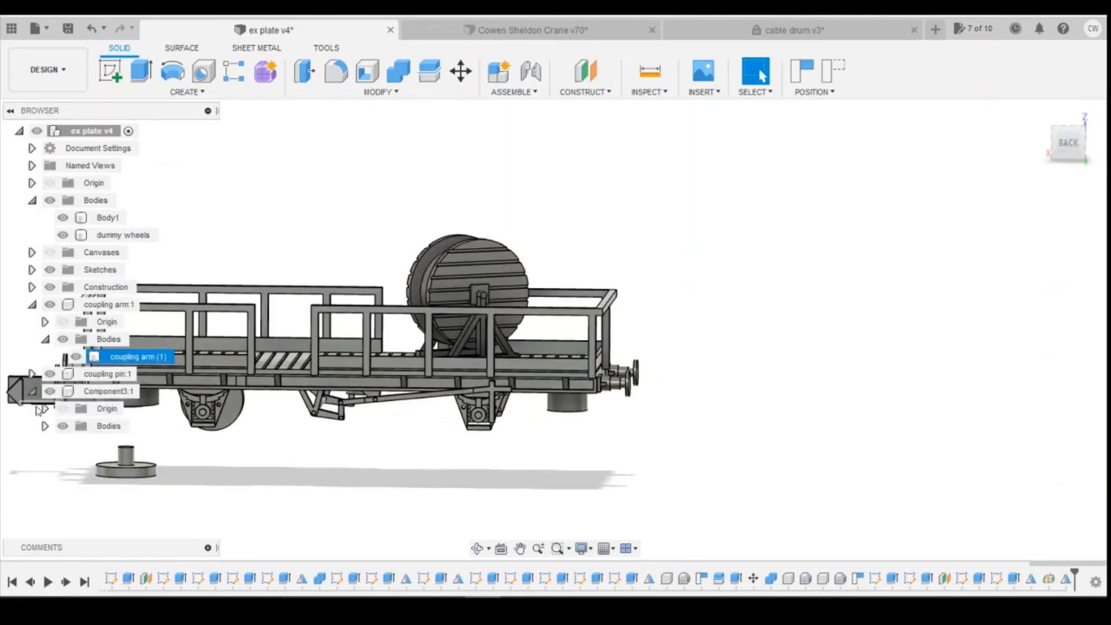
click(46, 427)
right_click(119, 444)
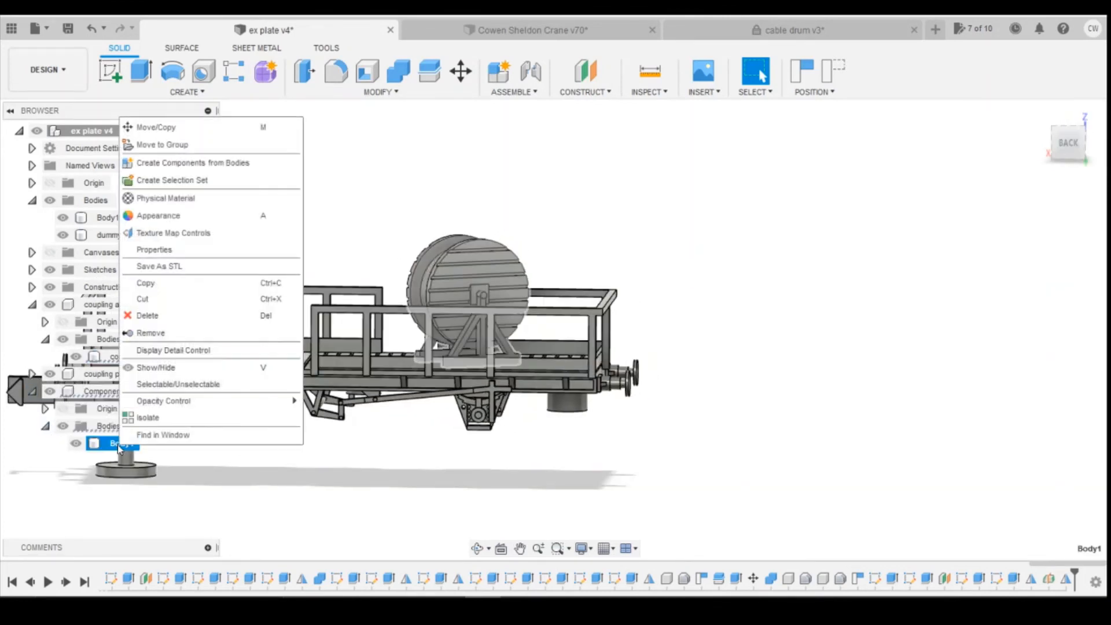
click(196, 130)
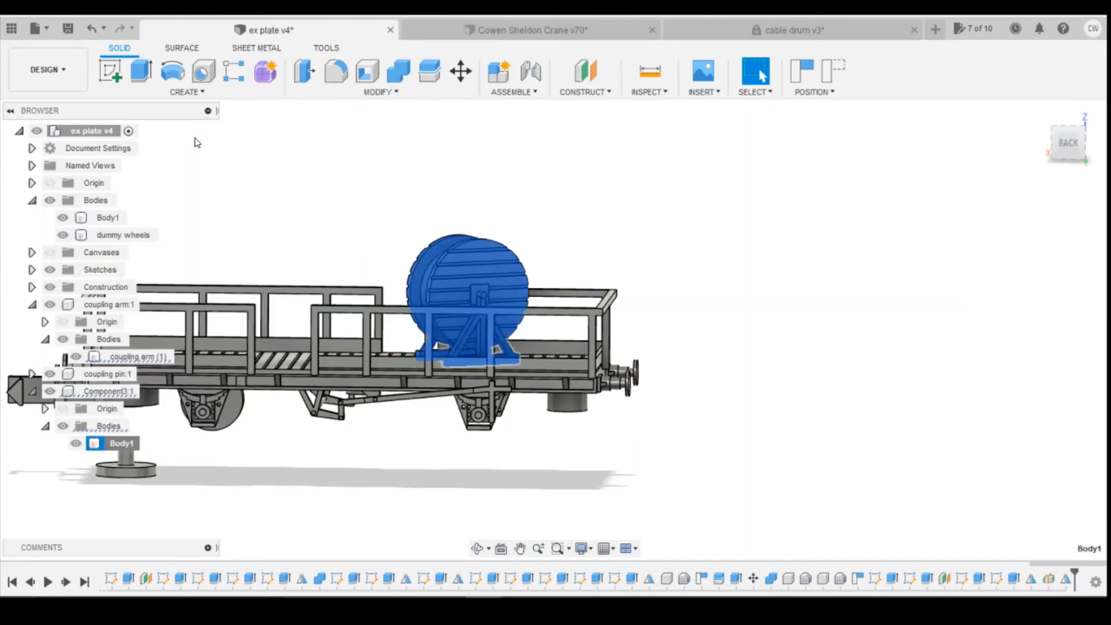
click(998, 426)
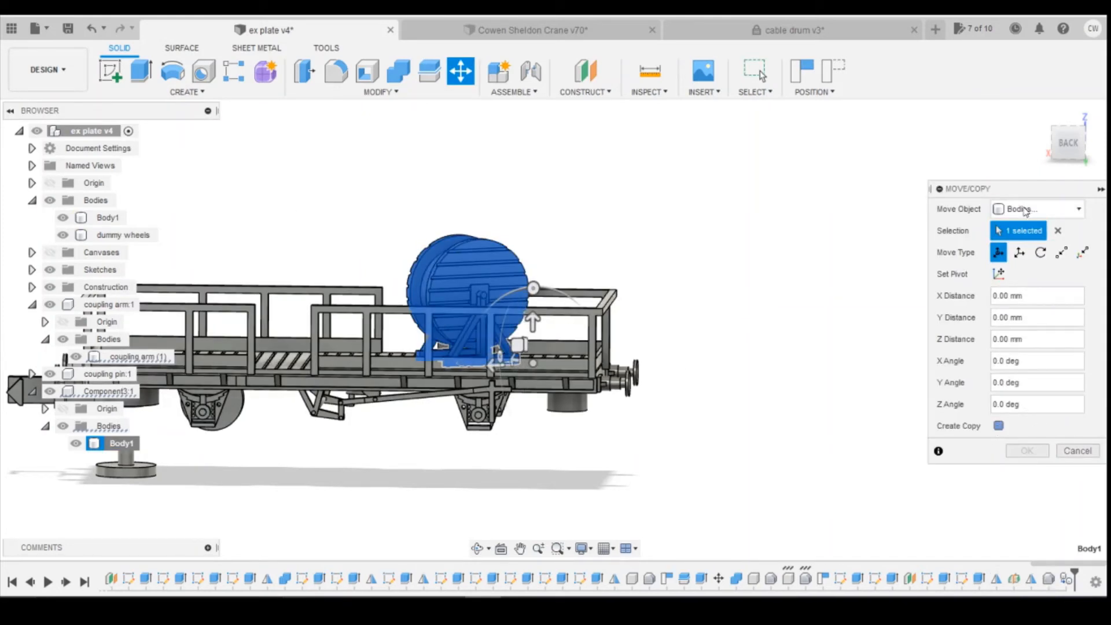
drag(1073, 144, 1085, 162)
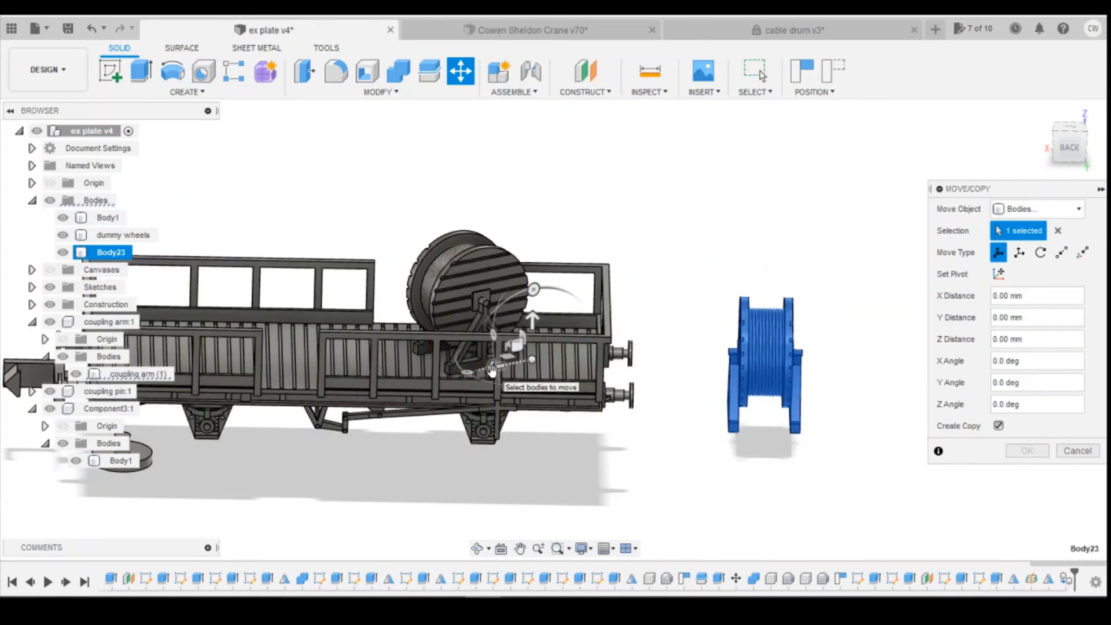
click(1069, 143)
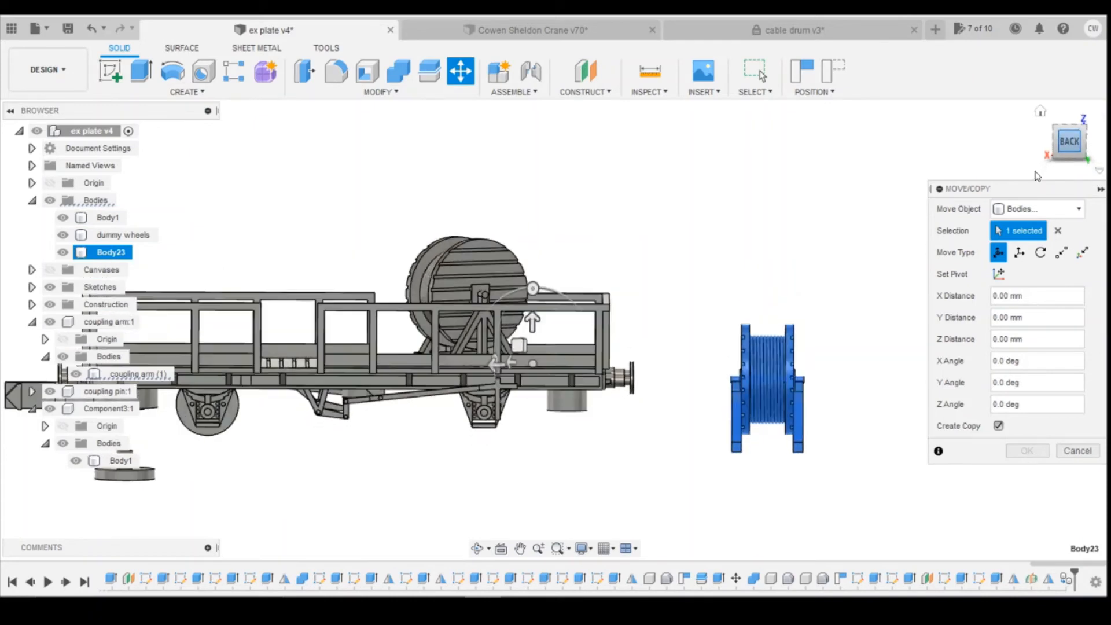
mouse_move(1080, 151)
mouse_down()
mouse_move(1050, 139)
mouse_move(1056, 173)
mouse_move(982, 195)
mouse_up()
click(1065, 143)
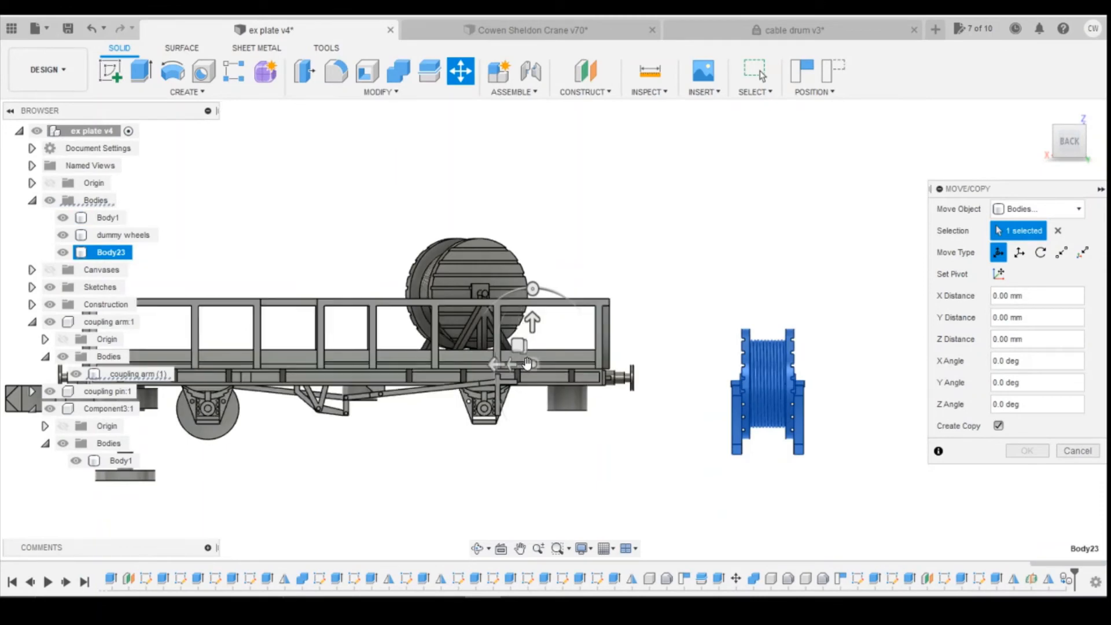
mouse_move(1065, 145)
mouse_down()
mouse_move(987, 146)
mouse_move(978, 182)
mouse_up()
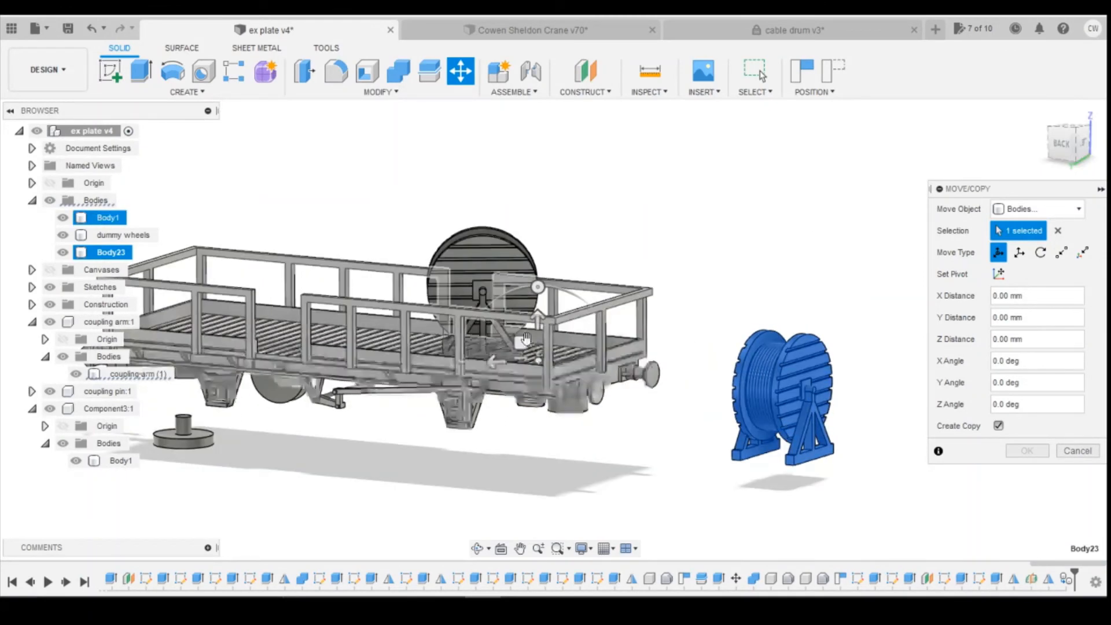
drag(525, 339, 589, 400)
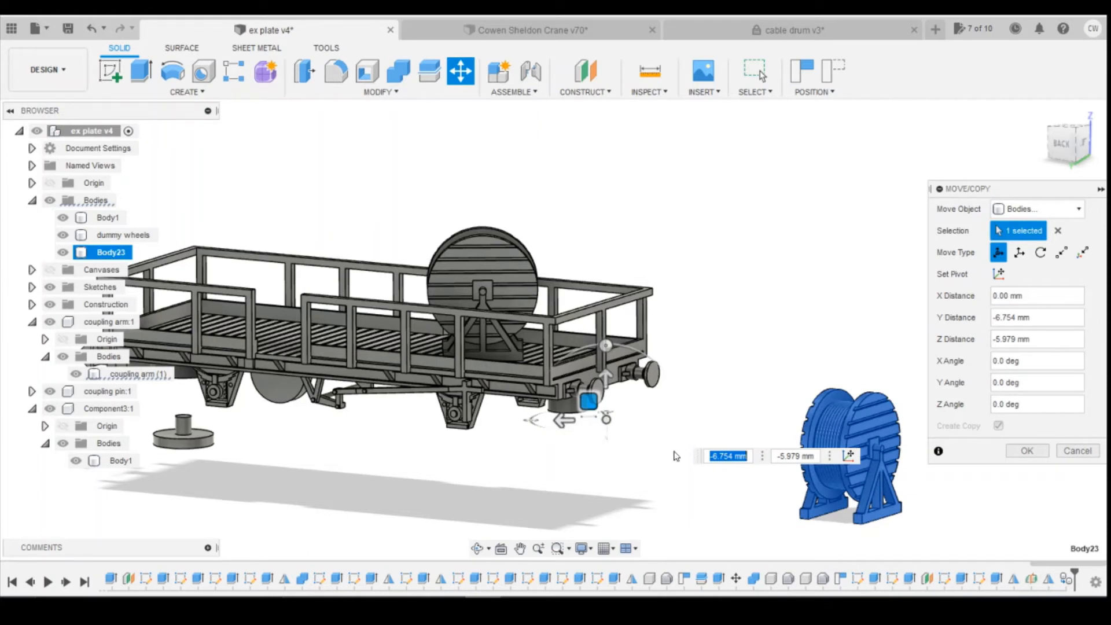
click(1077, 451)
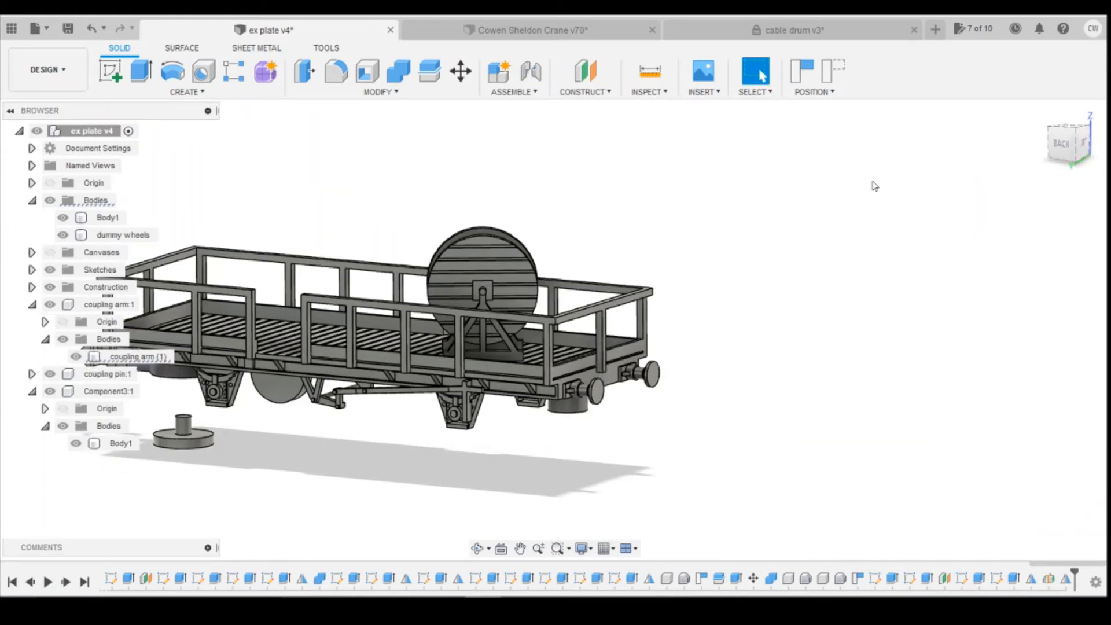
Step: Examine the wagon and the angled cable drum on its deck from the front and from the coupling end
mouse_move(1065, 150)
mouse_down()
mouse_move(1042, 161)
mouse_move(1101, 144)
mouse_move(1070, 141)
mouse_move(1059, 159)
mouse_move(1069, 175)
mouse_move(1069, 146)
mouse_move(981, 150)
mouse_up()
scroll(979, 253, down, 5)
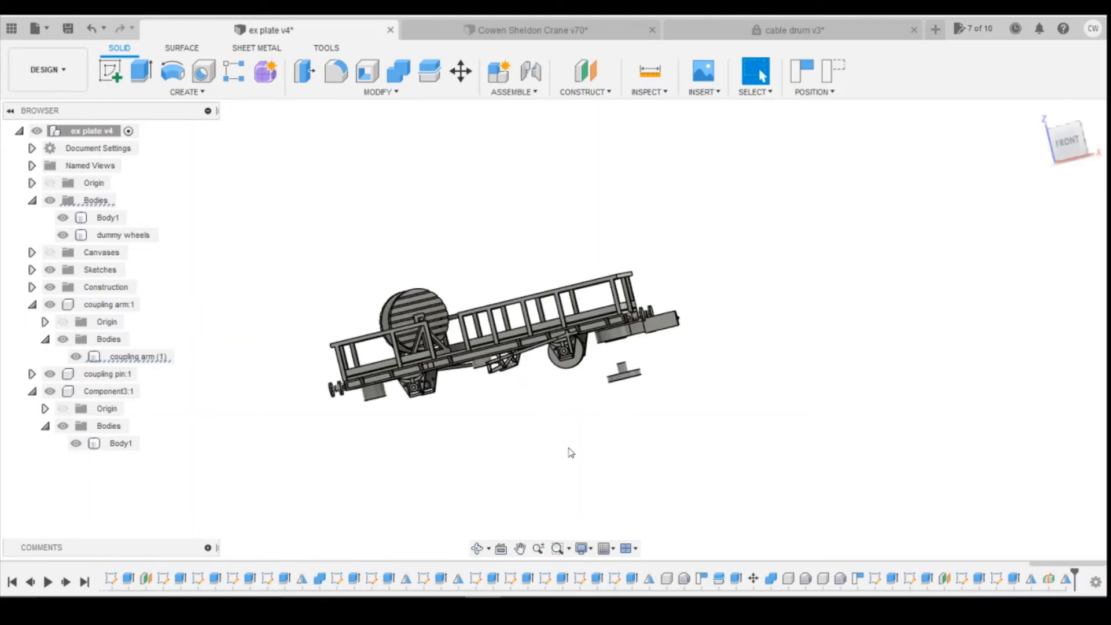
click(1059, 151)
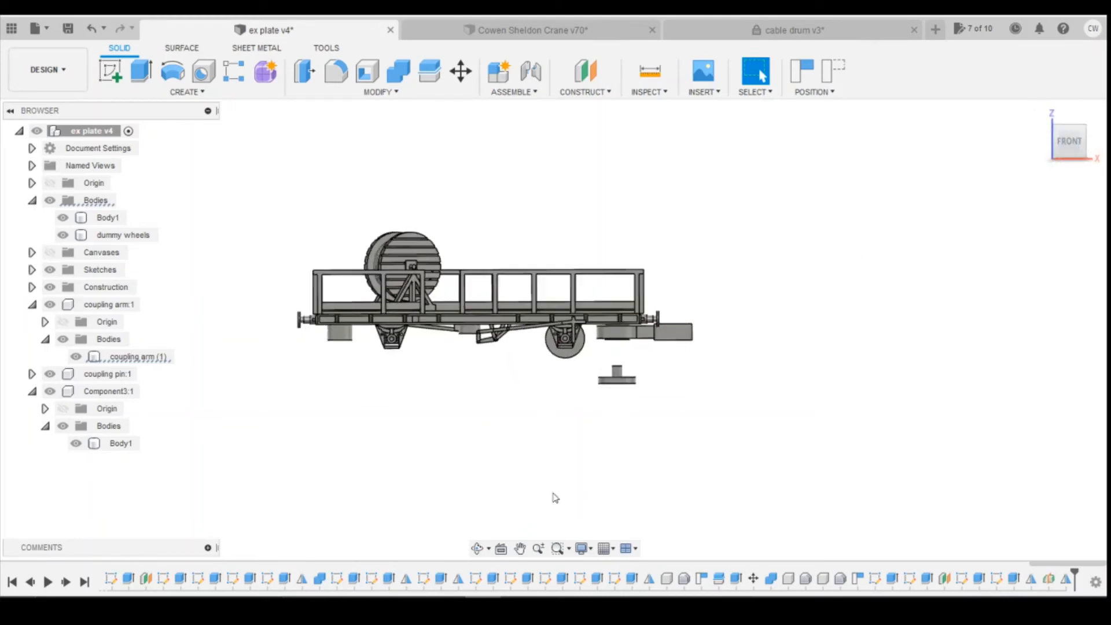
scroll(453, 341, up, 3)
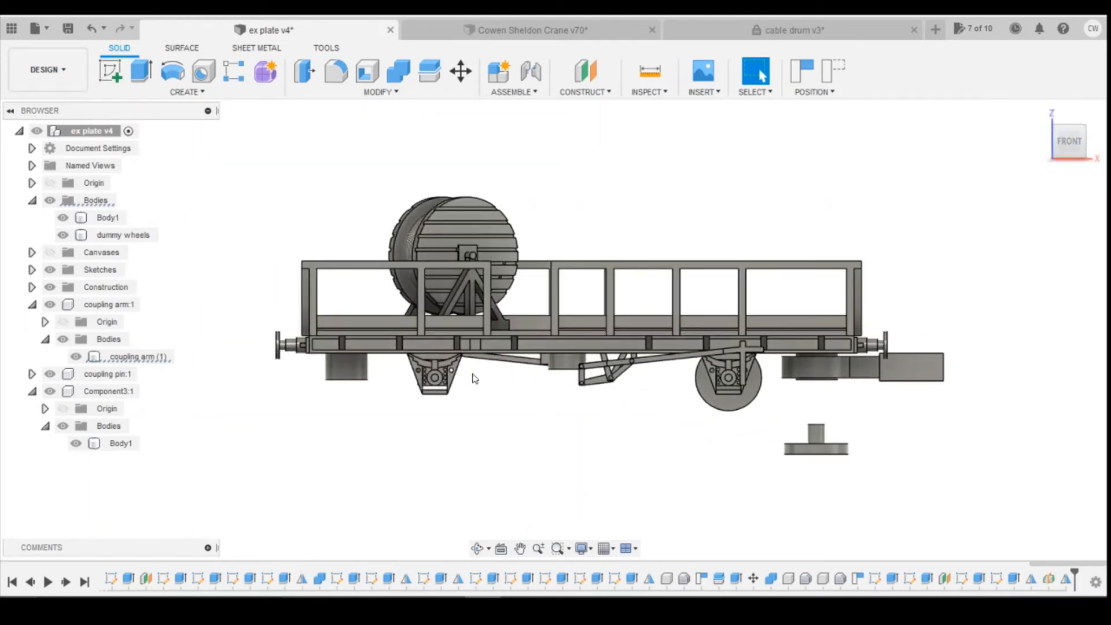
scroll(790, 420, down, 3)
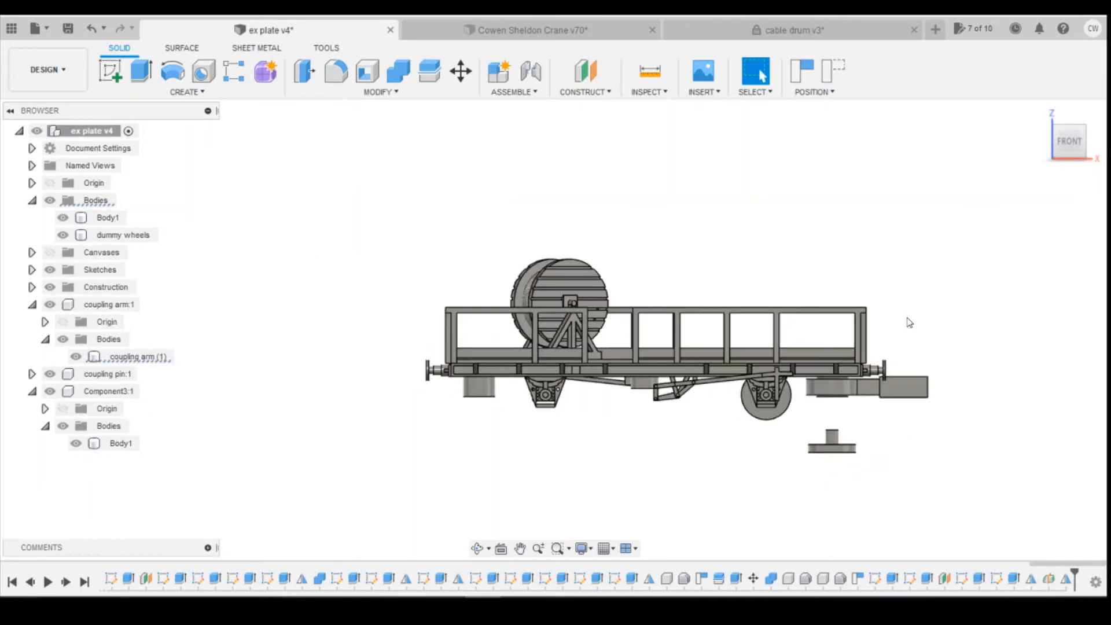
mouse_move(1067, 136)
mouse_down()
mouse_move(1047, 138)
mouse_move(940, 237)
mouse_up()
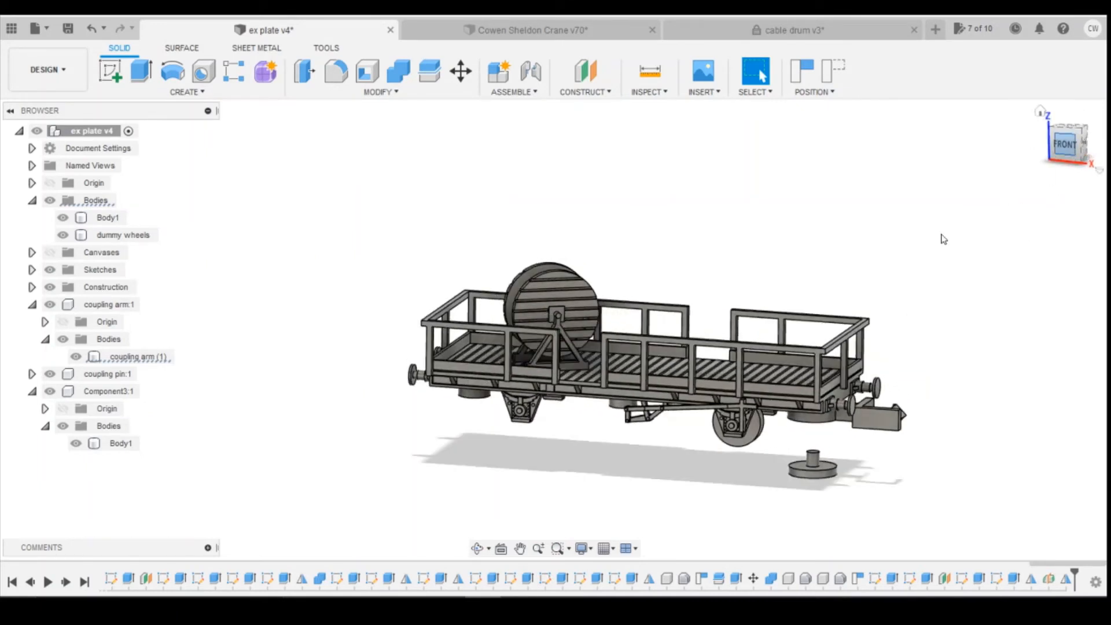
drag(1066, 154, 1005, 222)
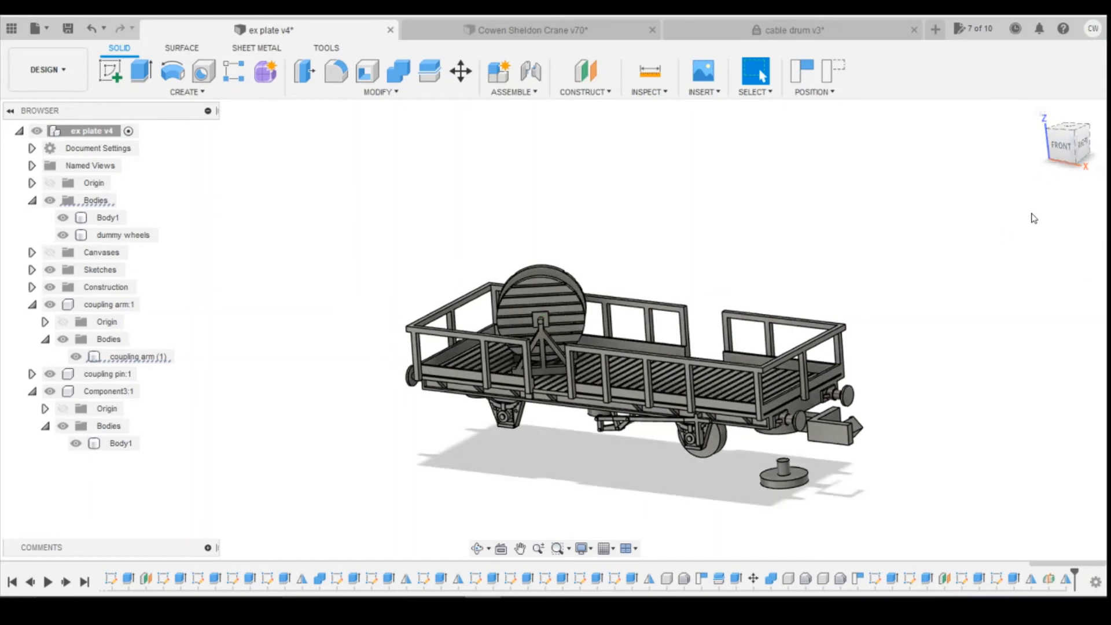
click(1061, 145)
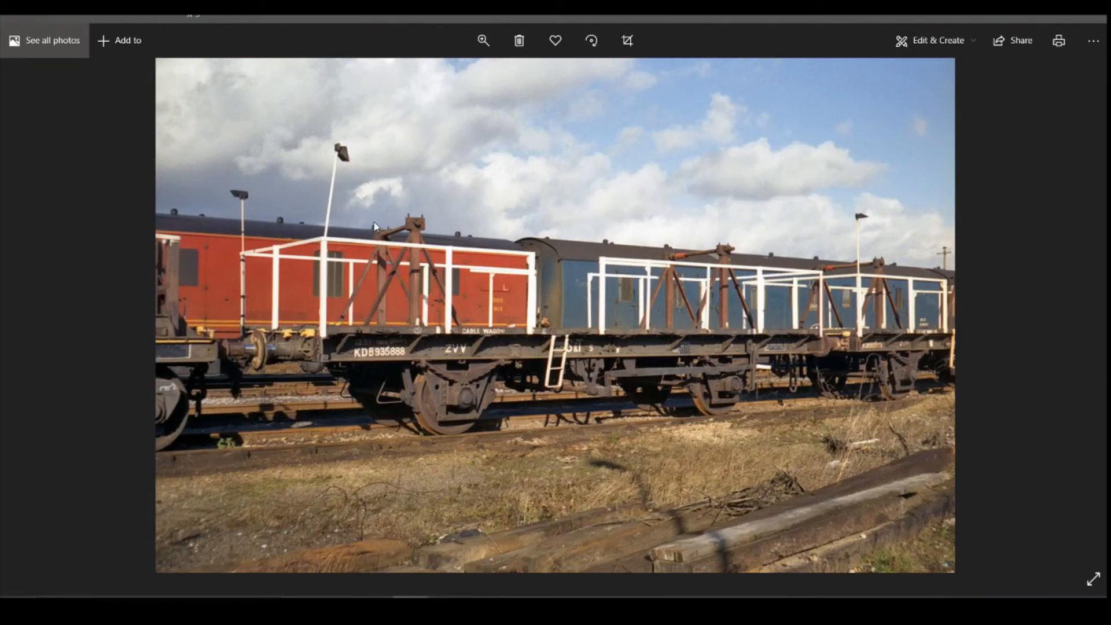
Step: Switch to the Photos app and look through the reference pictures of cable wagons and their drum stands
key(Right)
key(Right)
key(Right)
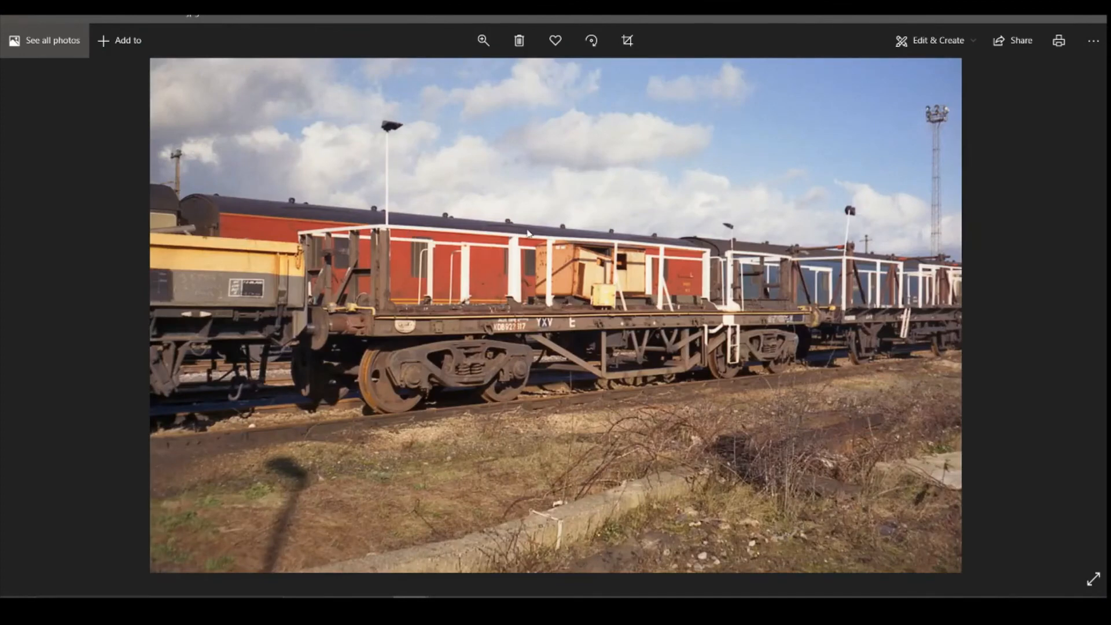
key(Right)
key(Right)
key(Right)
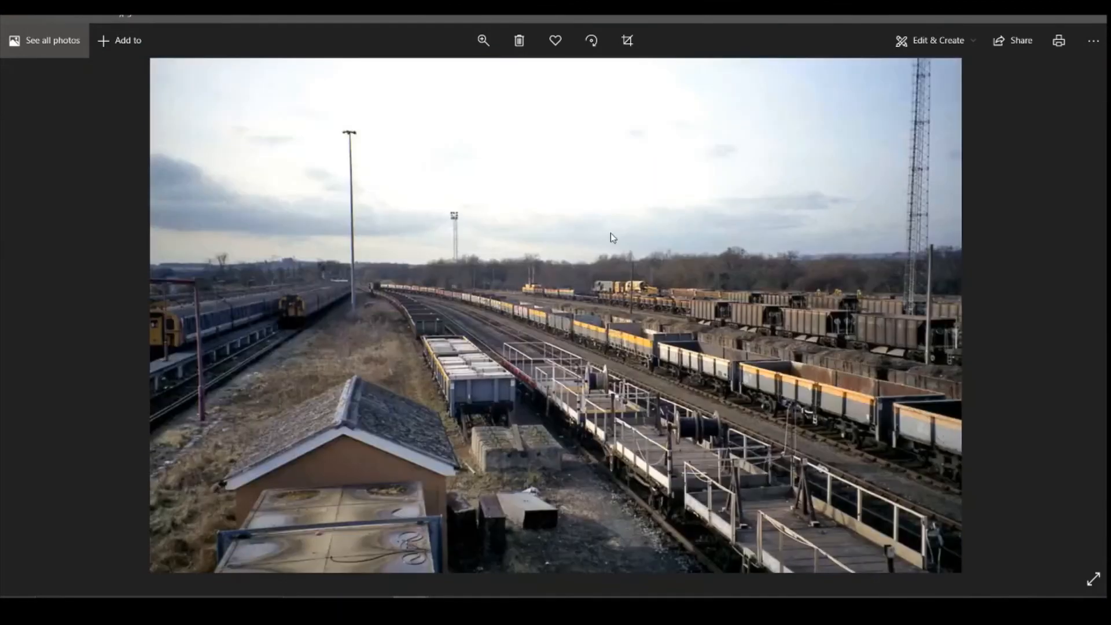
key(Right)
key(Left)
key(Right)
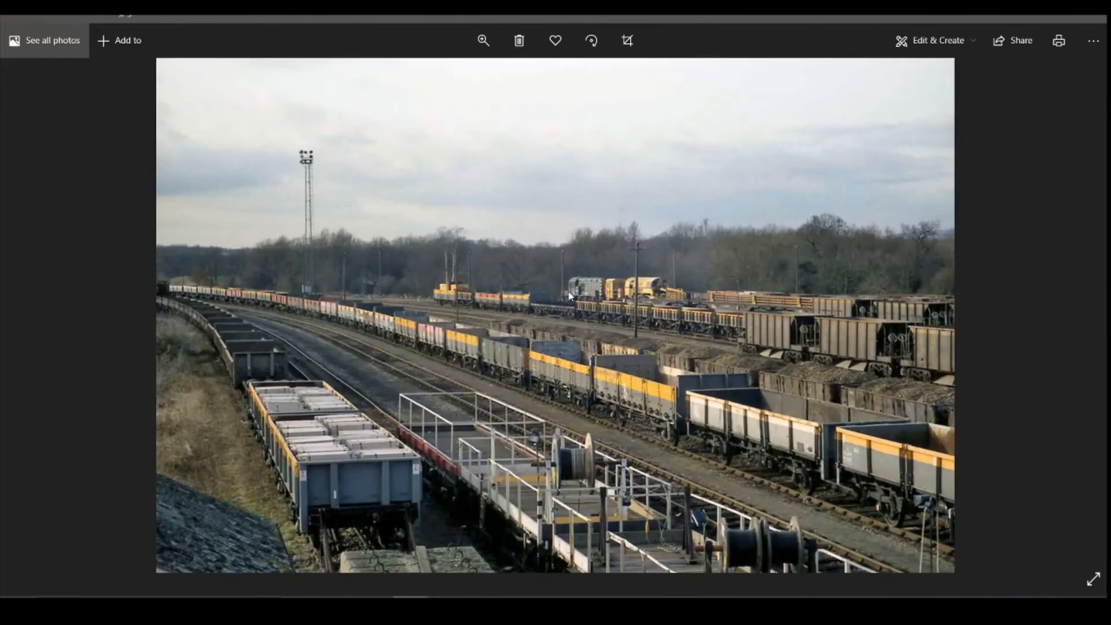
key(Right)
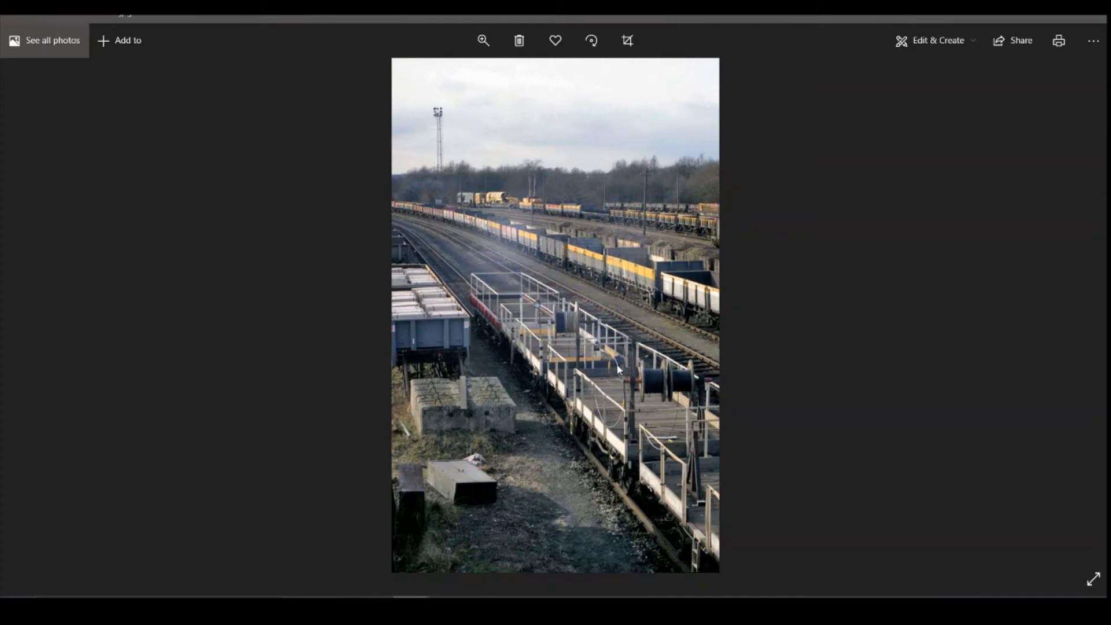
key(Right)
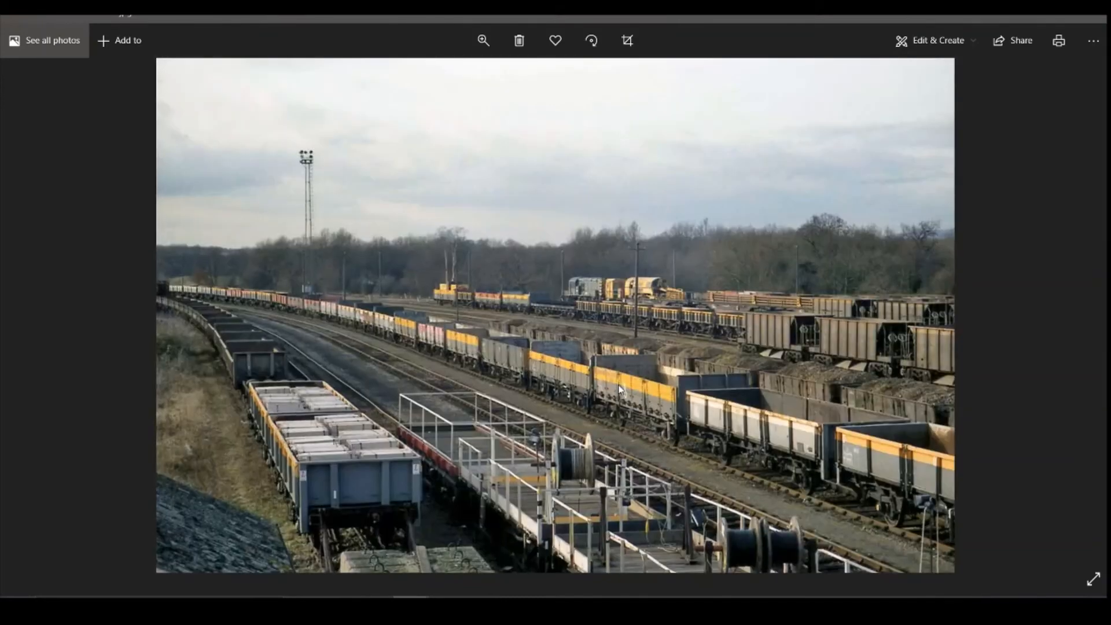
key(Right)
key(Right)
key(Right)
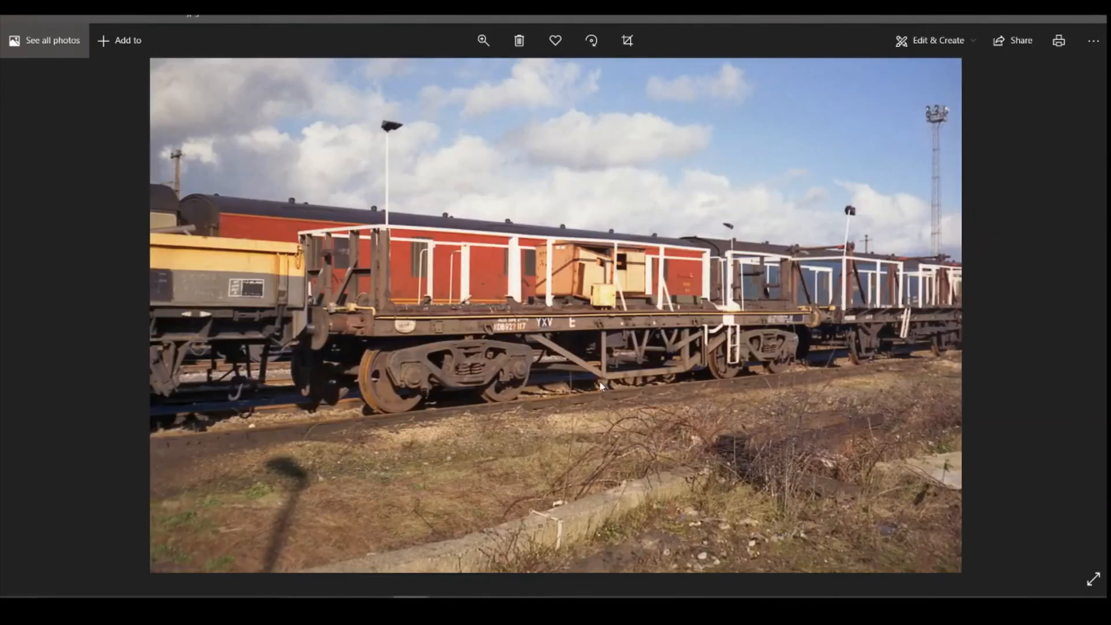
key(Right)
key(Right)
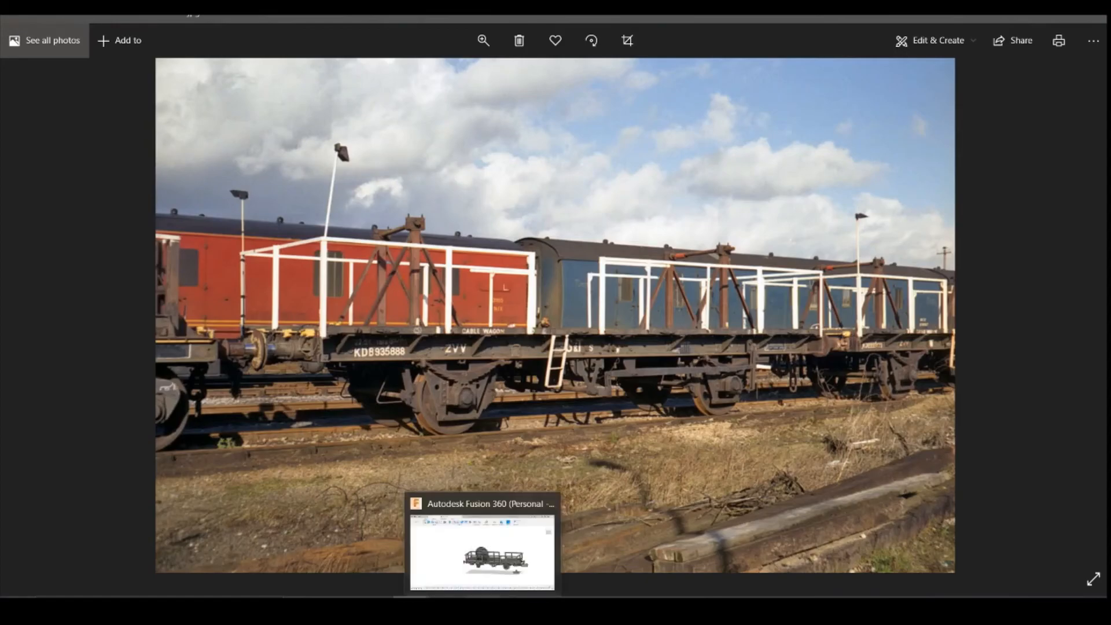
Step: Switch back to Fusion 360 and compare the wagon's buffer end with the KDB935888 cable wagon reference photo
click(520, 538)
shift+middle_drag(1067, 172, 914, 278)
click(1075, 143)
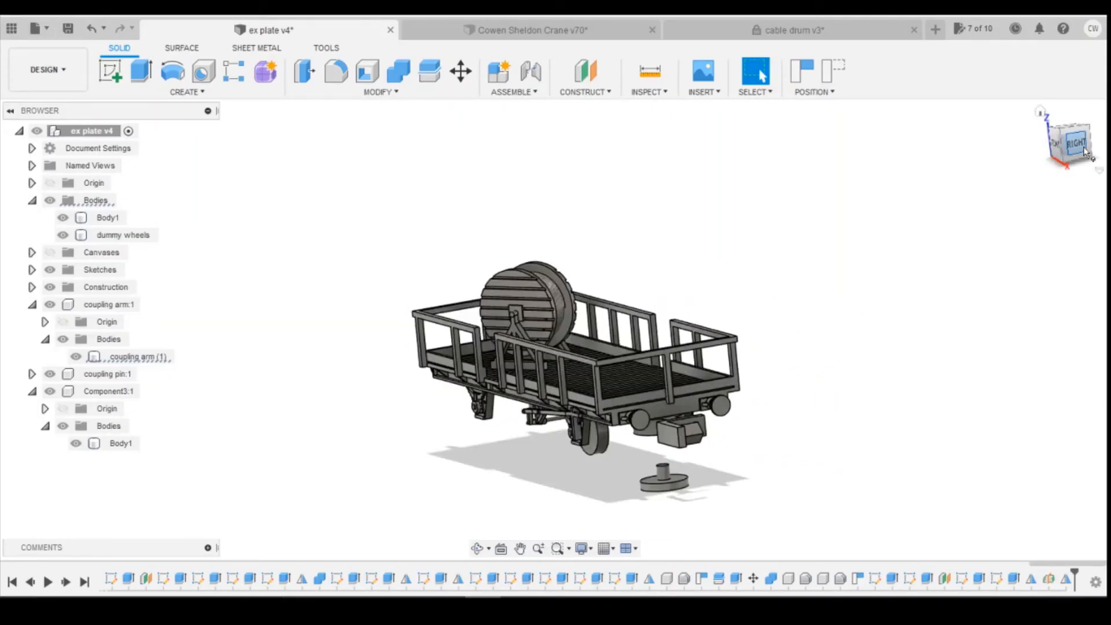
scroll(537, 333, up, 3)
scroll(536, 333, up, 2)
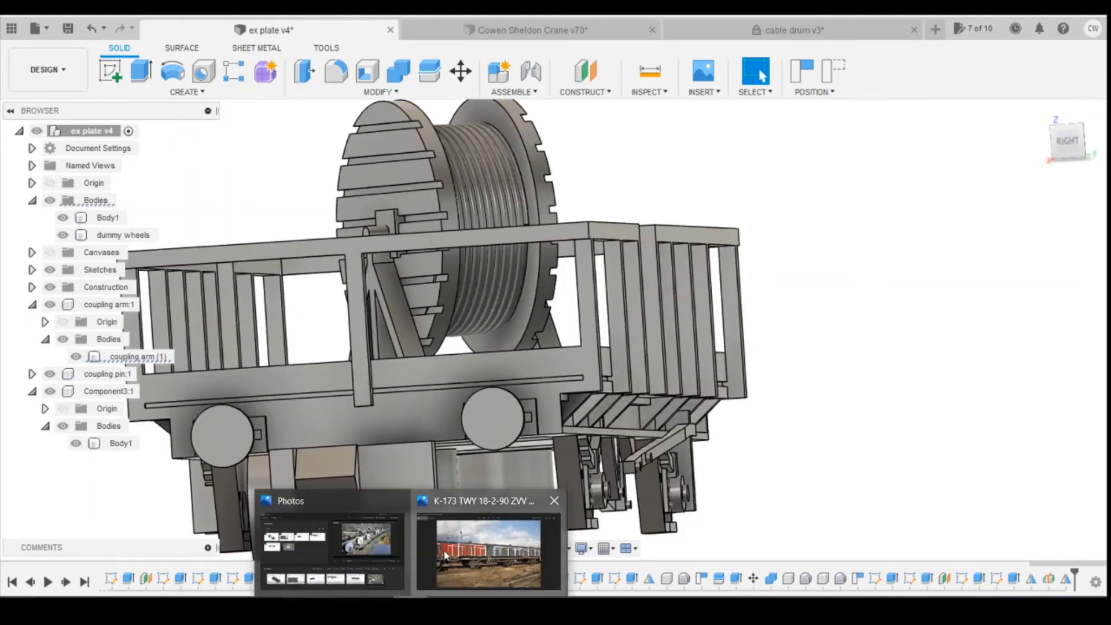
click(459, 557)
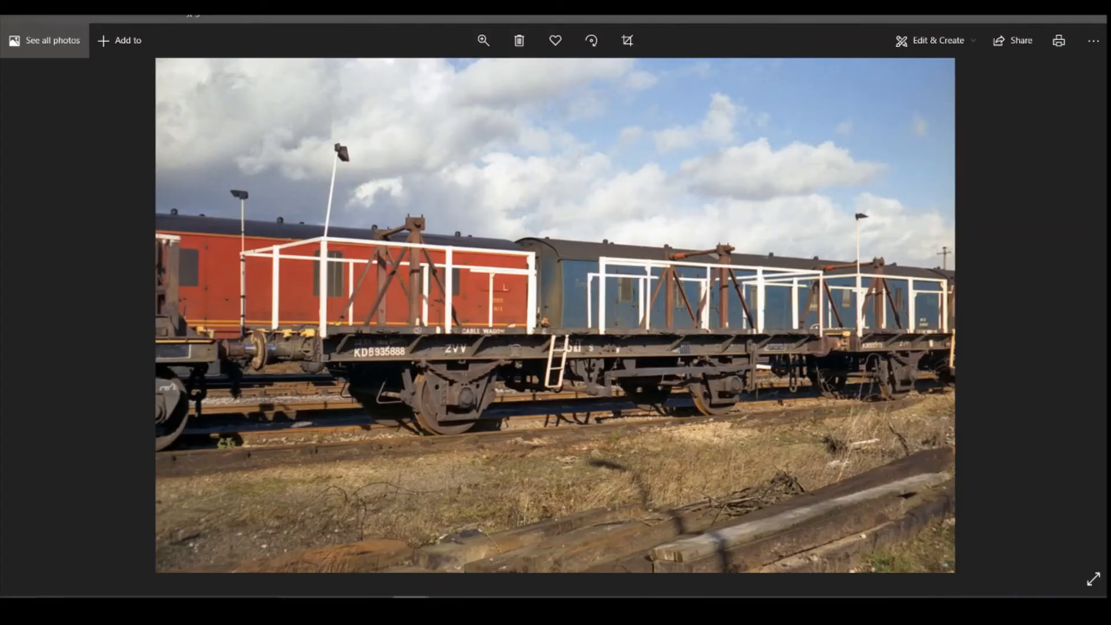
key(alt+Tab)
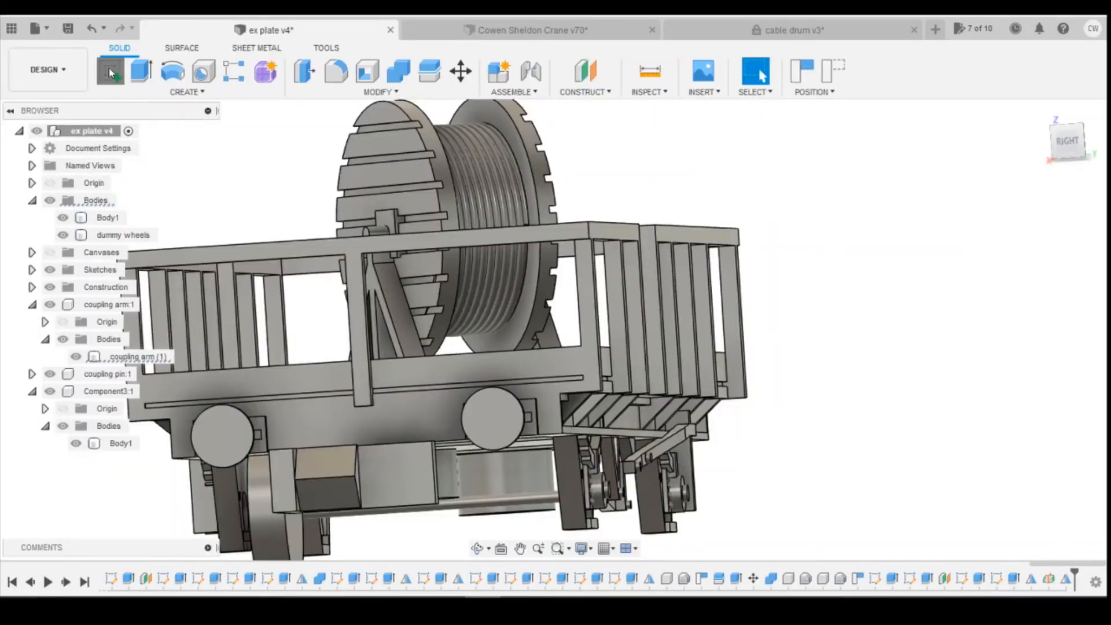
Step: Start a sketch on the wagon's end face behind the buffers, capturing the position of the moved components
click(110, 72)
click(547, 387)
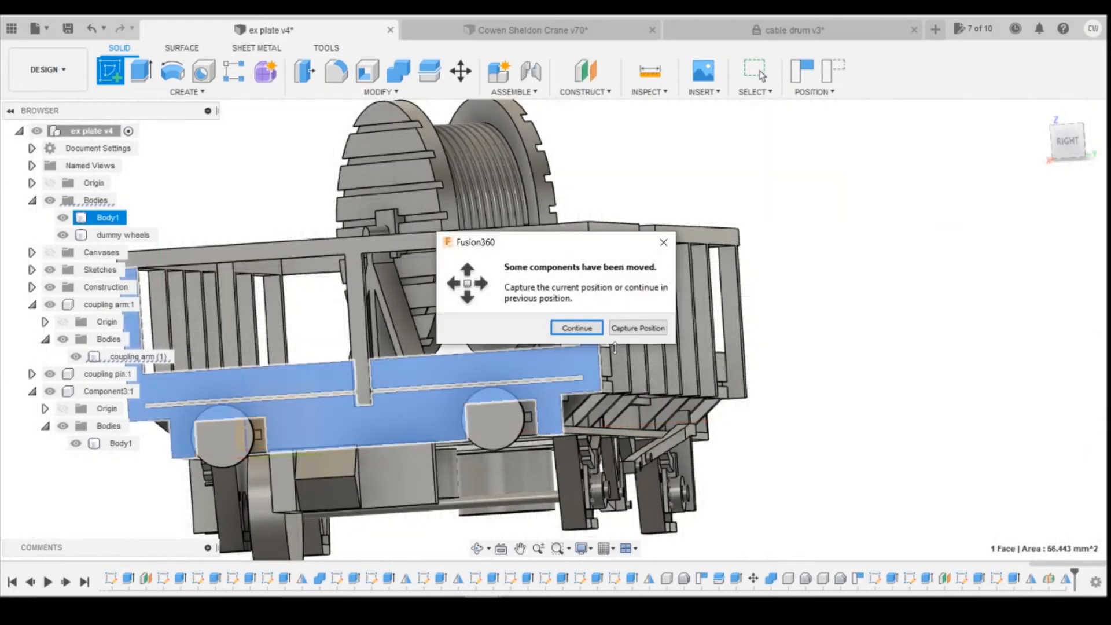
click(630, 328)
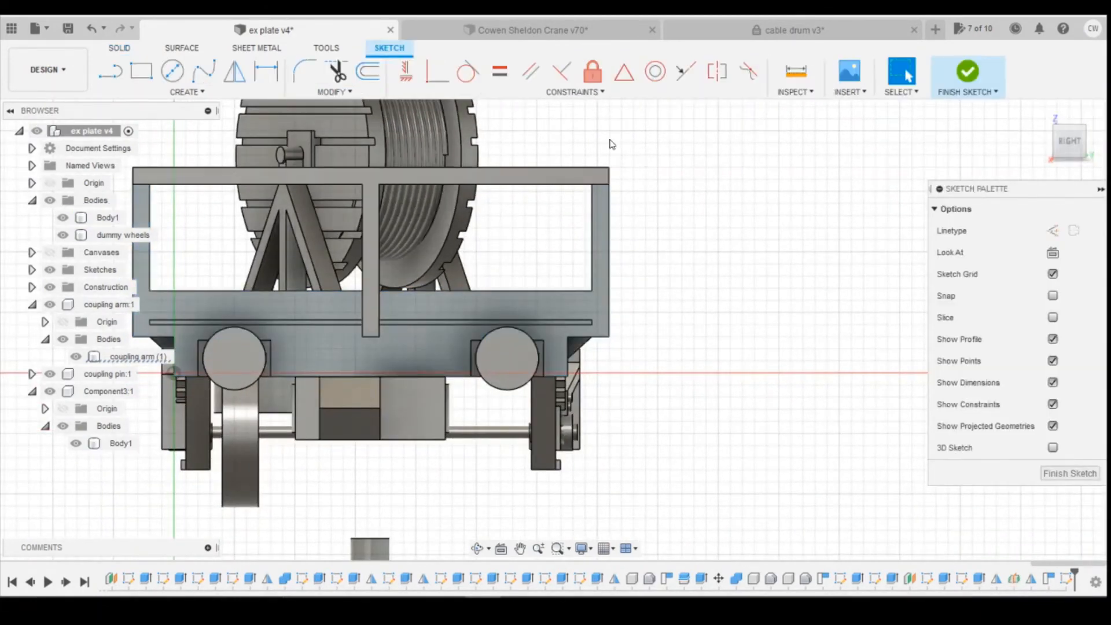
Step: Draw a 0.5 mm by 0.5 mm square on the wagon's end face, just above the buffer's mounting plate
drag(1063, 135, 1005, 147)
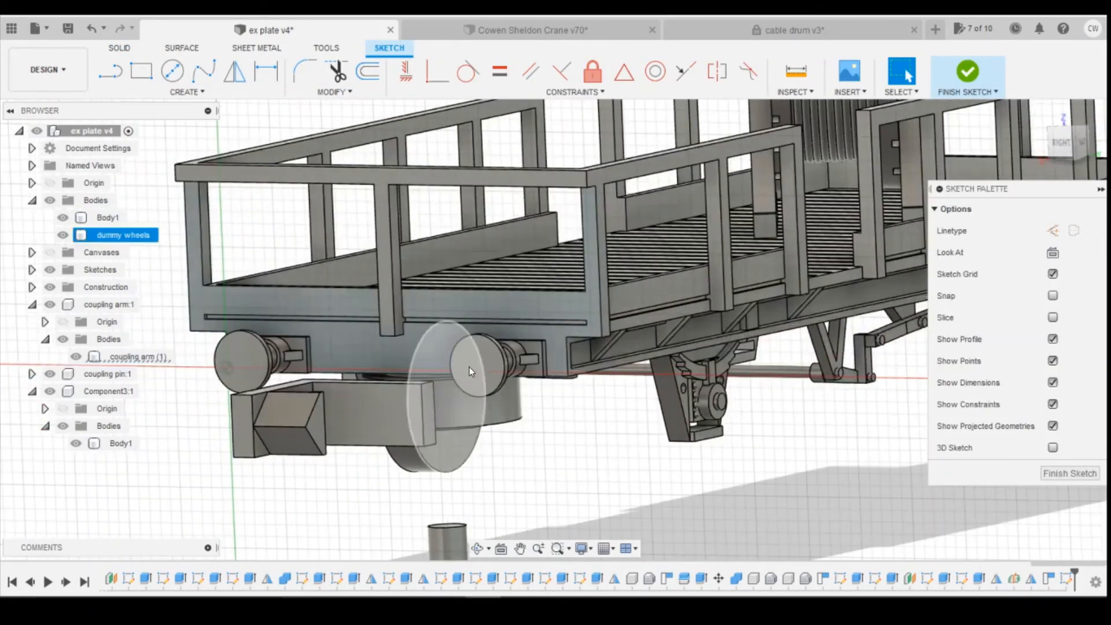
scroll(476, 362, up, 4)
key(r)
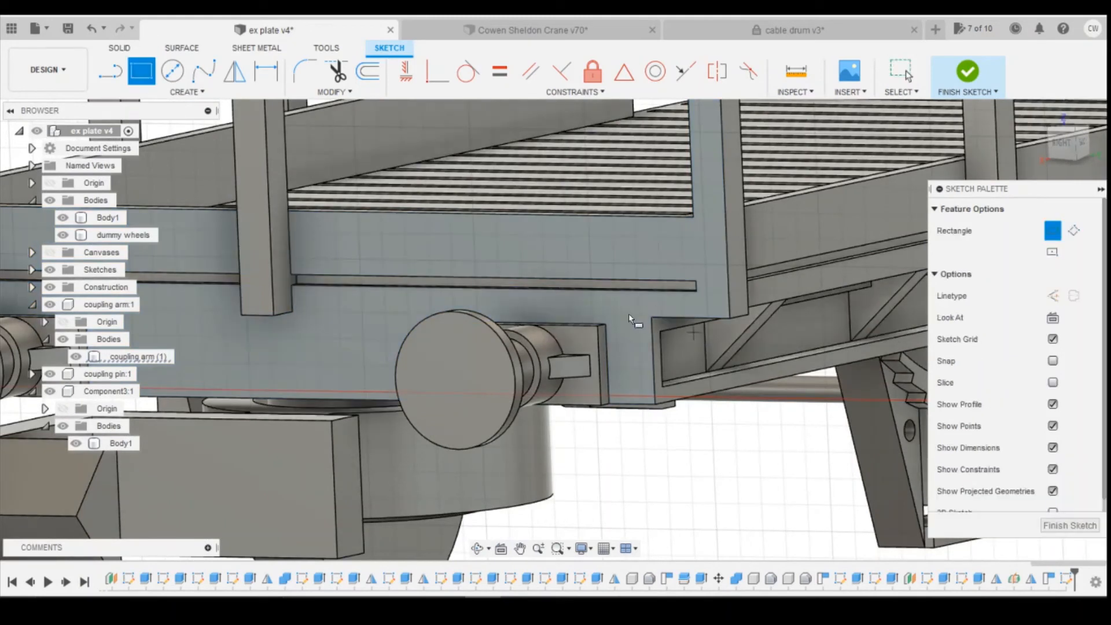
click(613, 297)
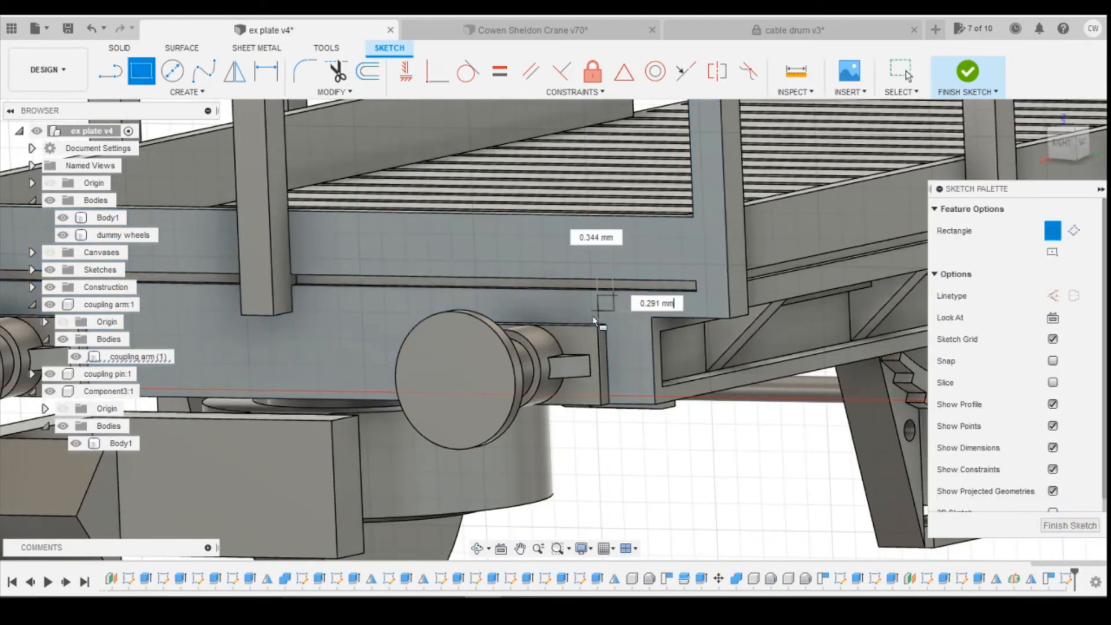
text(0.5)
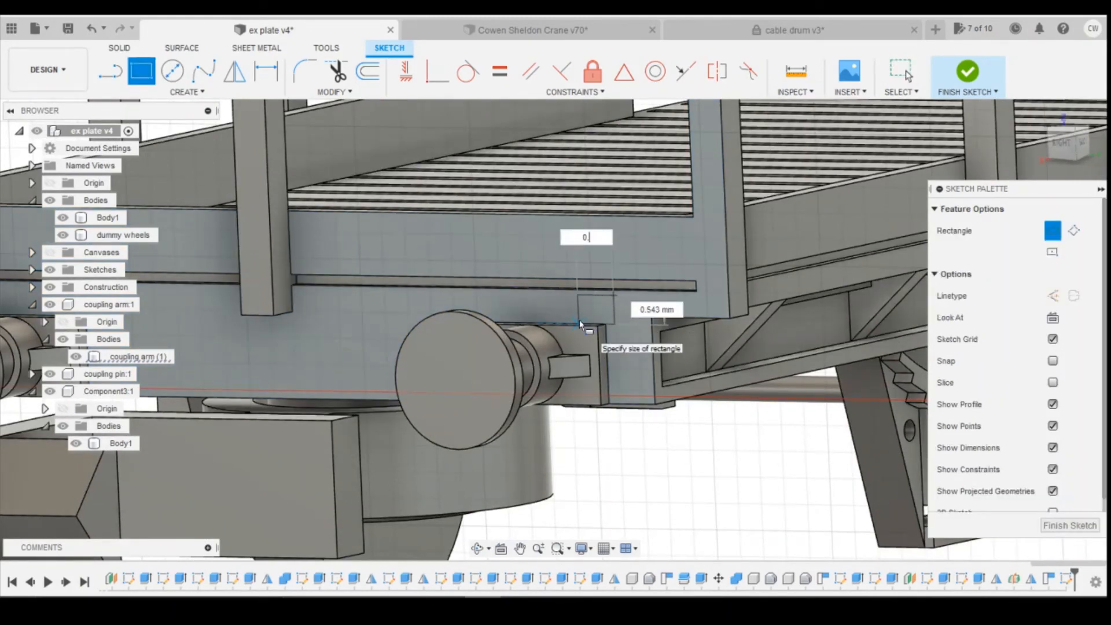
key(Tab)
text(.5)
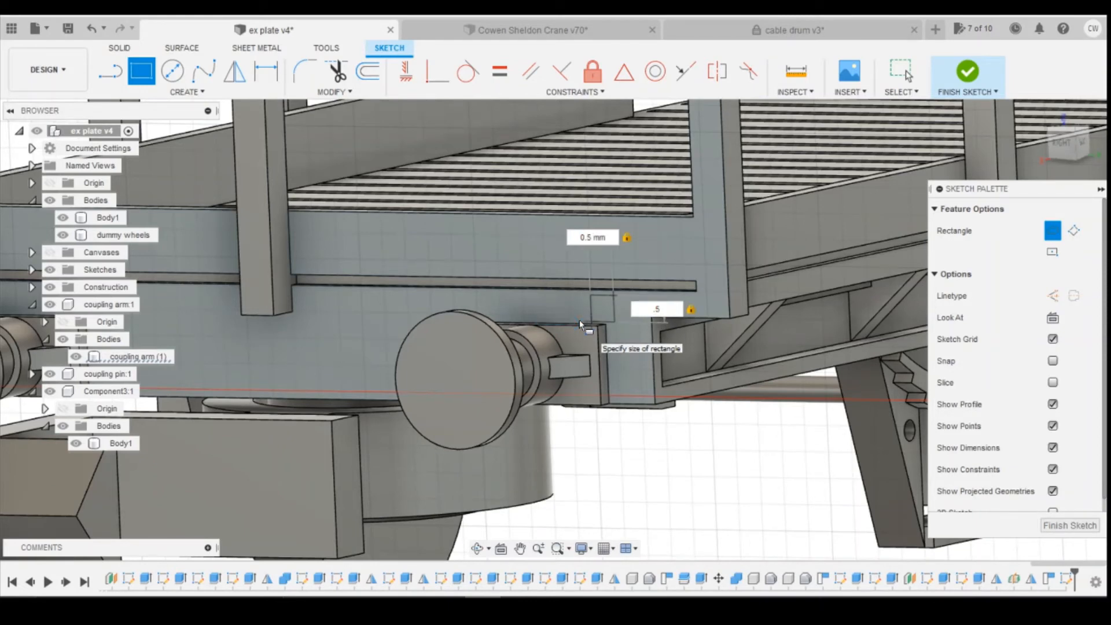
key(Return)
key(Escape)
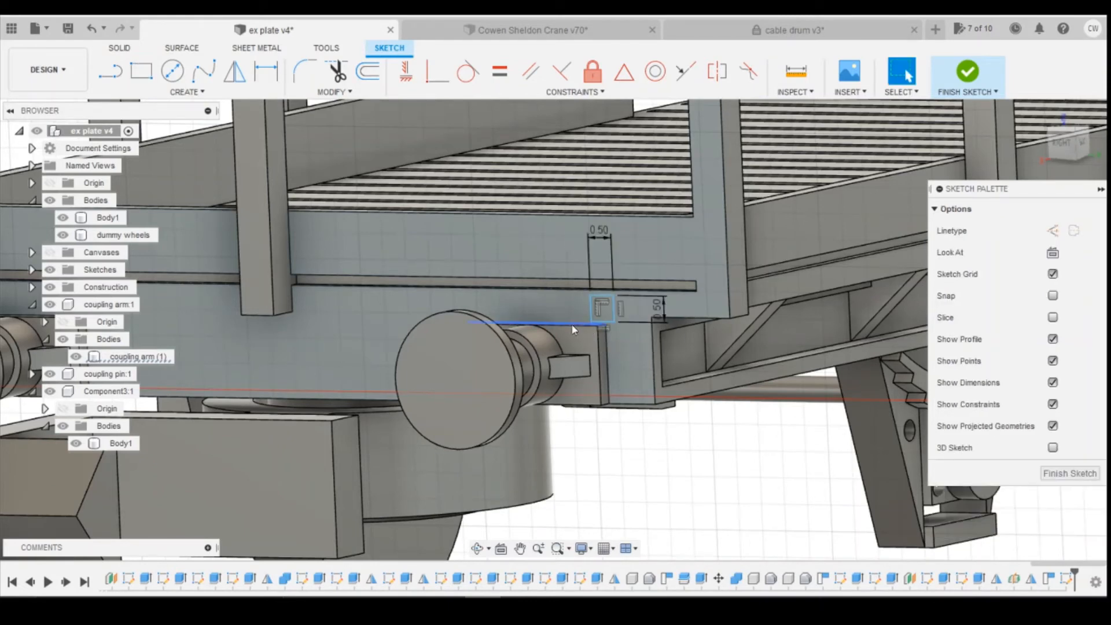
Step: Extrude the small square 0.5 mm outward from the end face, joining it to the wagon body
scroll(572, 323, up, 5)
click(613, 312)
right_click(615, 311)
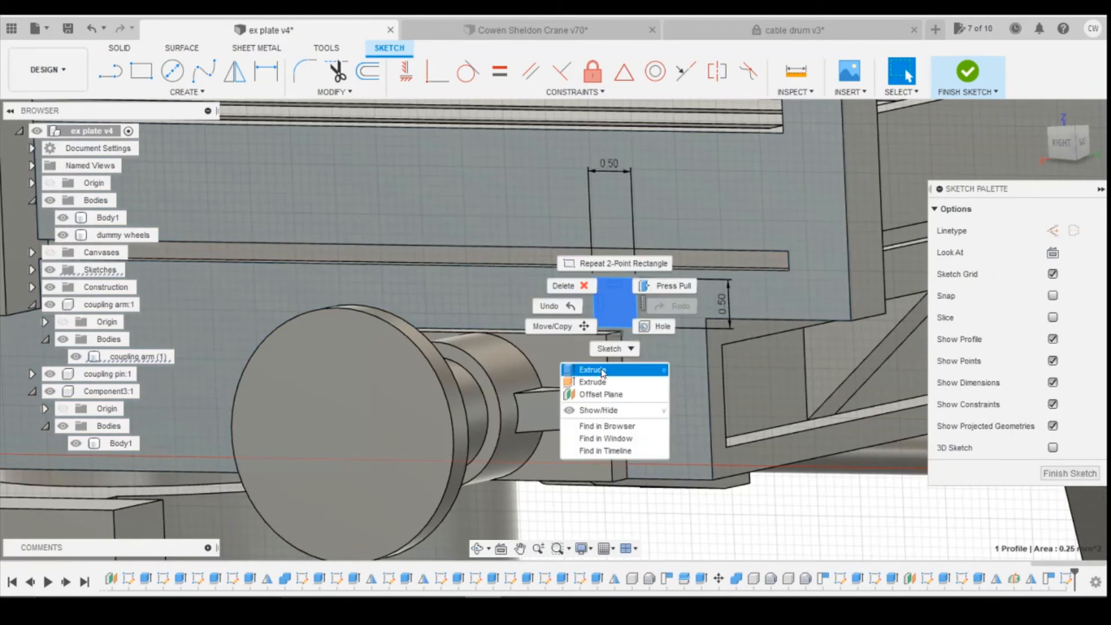
click(610, 369)
text(0.5)
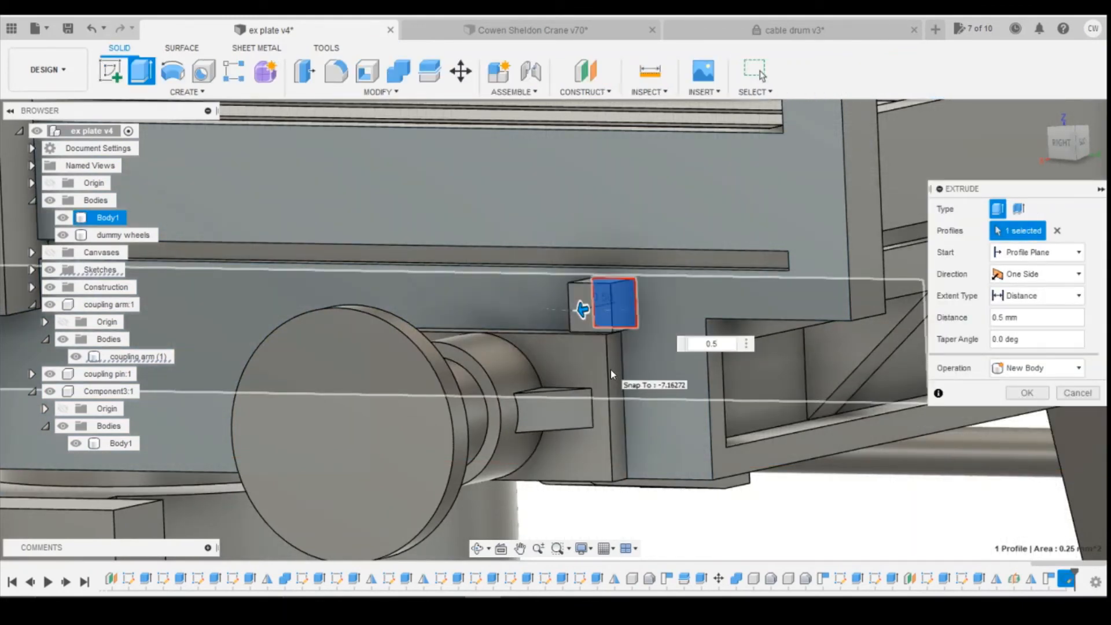
scroll(610, 369, down, 5)
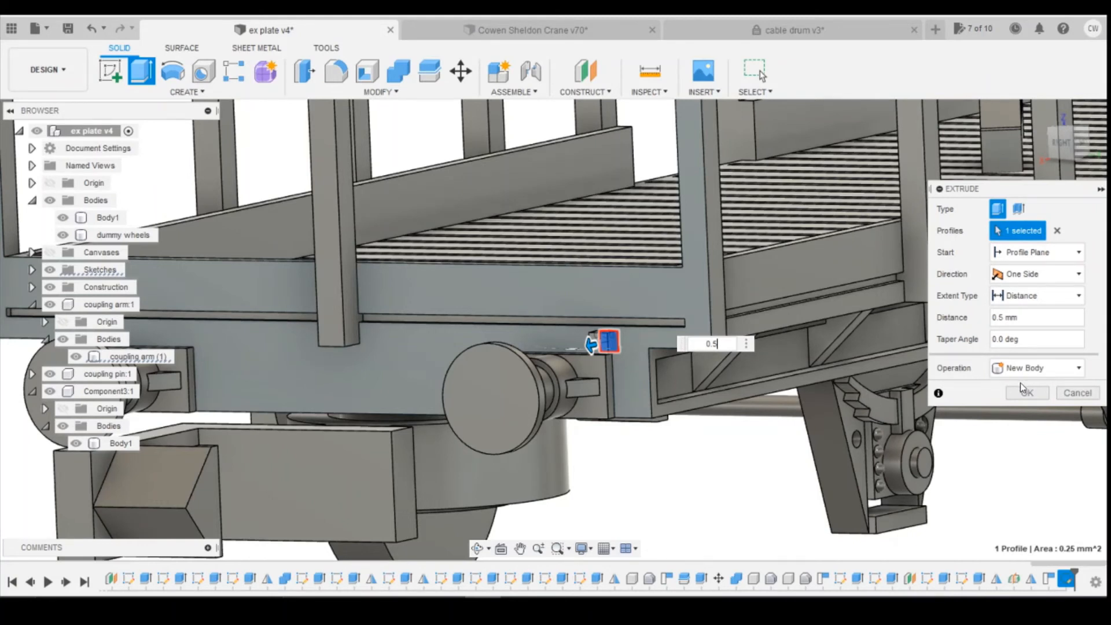
click(1024, 367)
click(1026, 384)
click(1025, 393)
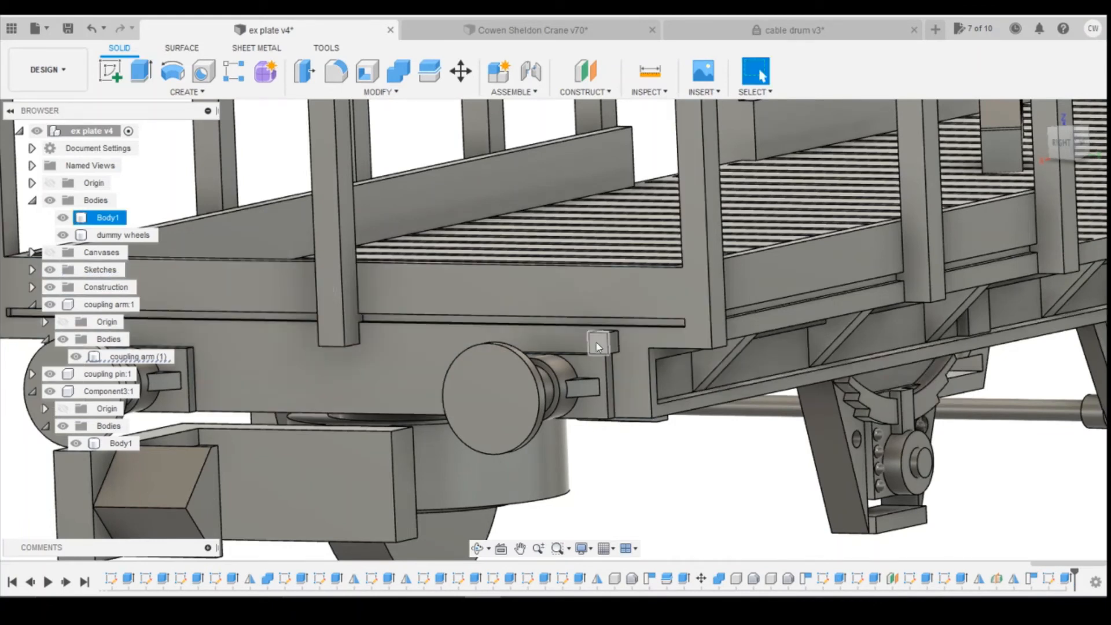
Step: Edit the small block's extrusion so that its operation is New Body instead of Join
right_click(1068, 582)
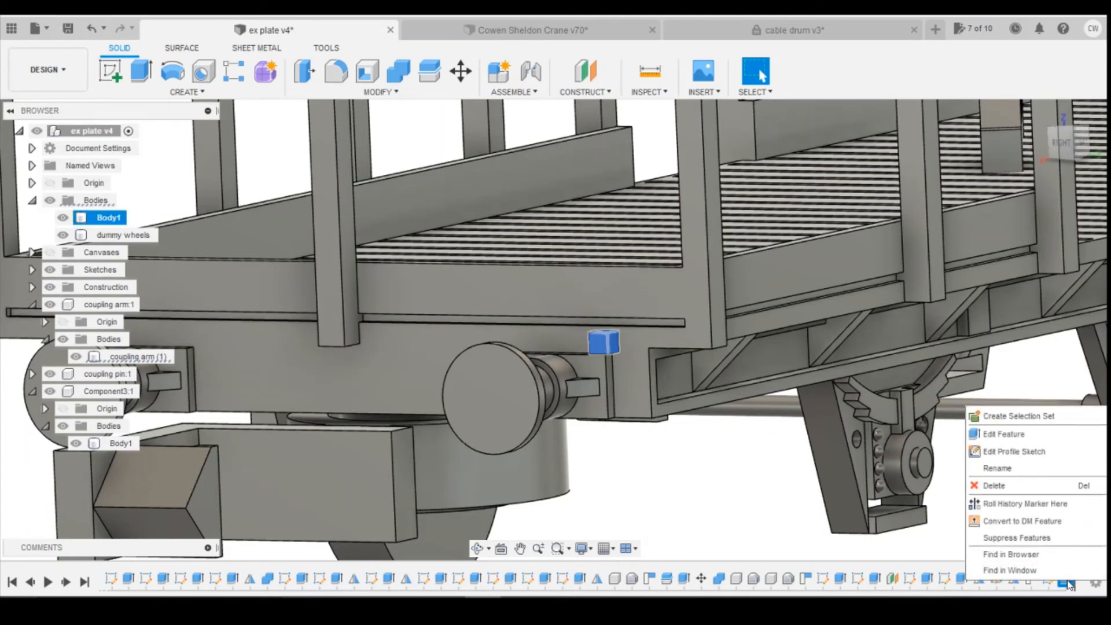
click(1044, 434)
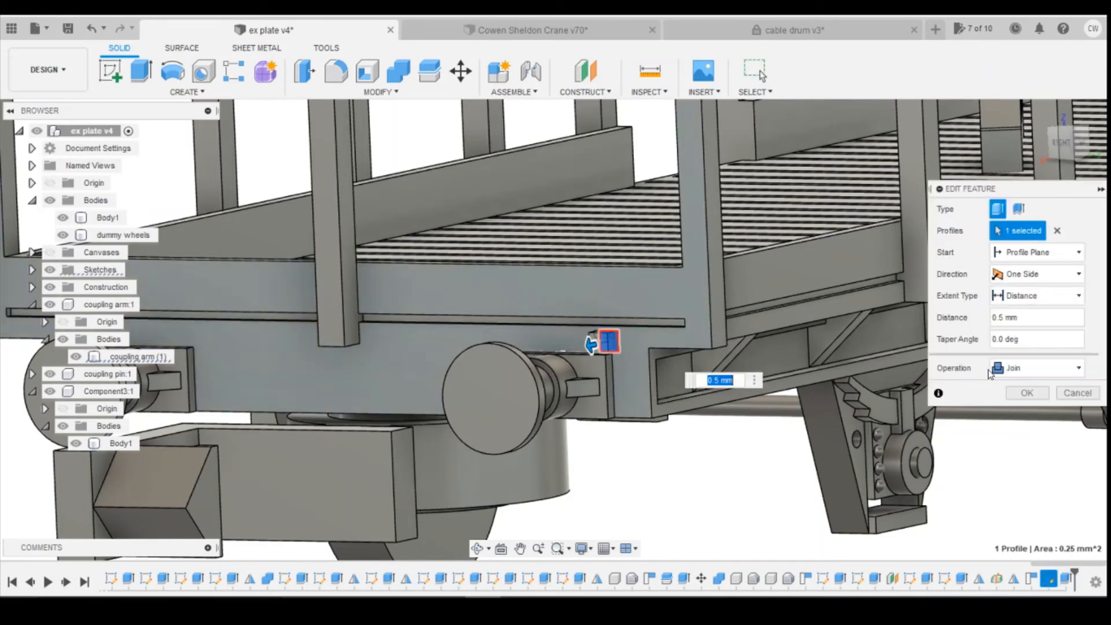
click(1021, 368)
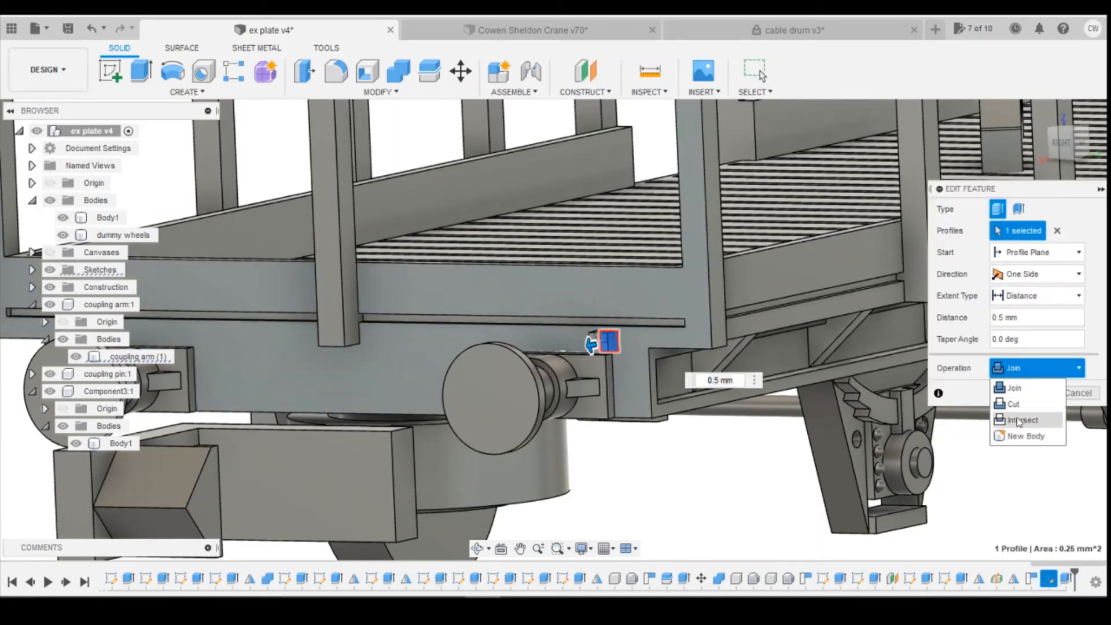
click(1021, 437)
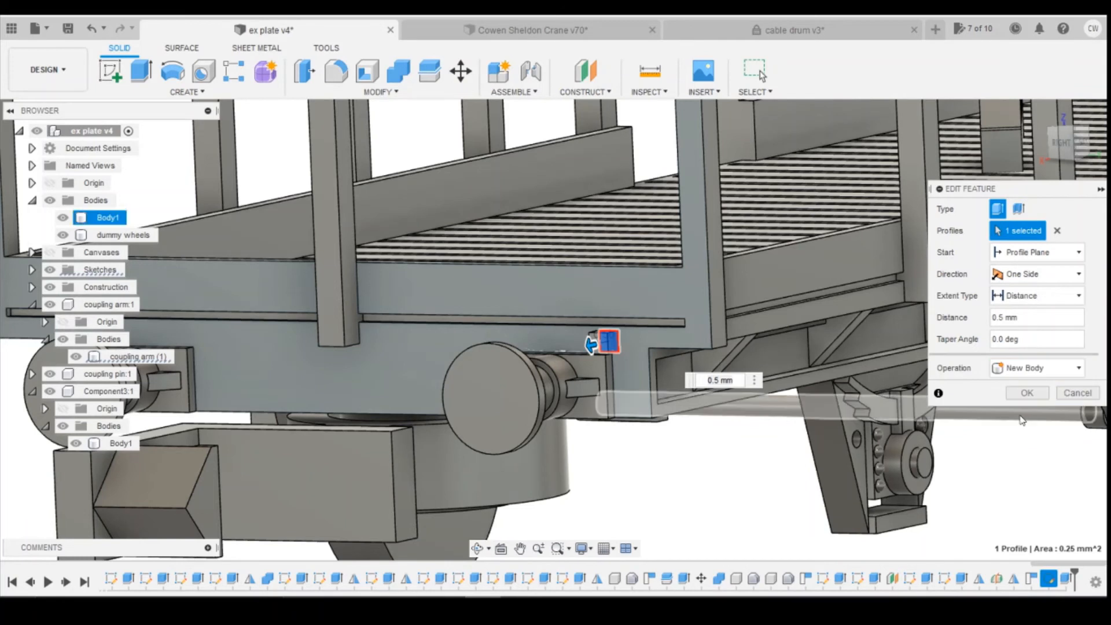
click(1027, 392)
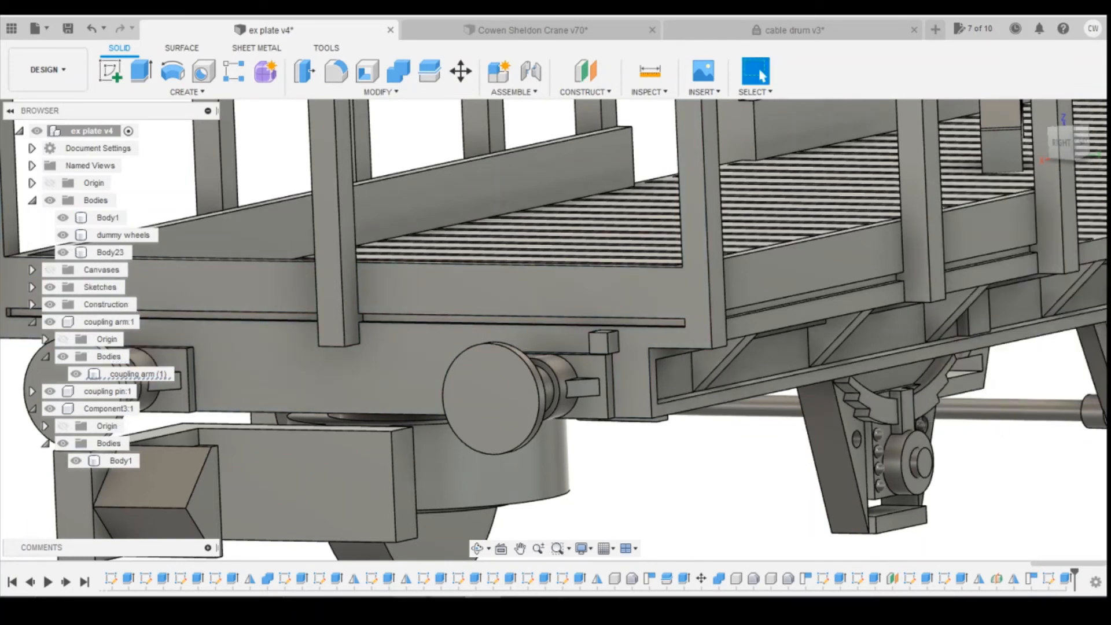
Step: Check the wagon reference photo in Photos, return to Fusion 360, and pattern the small block body along the end beam with quantity 3 over 10 mm
click(485, 563)
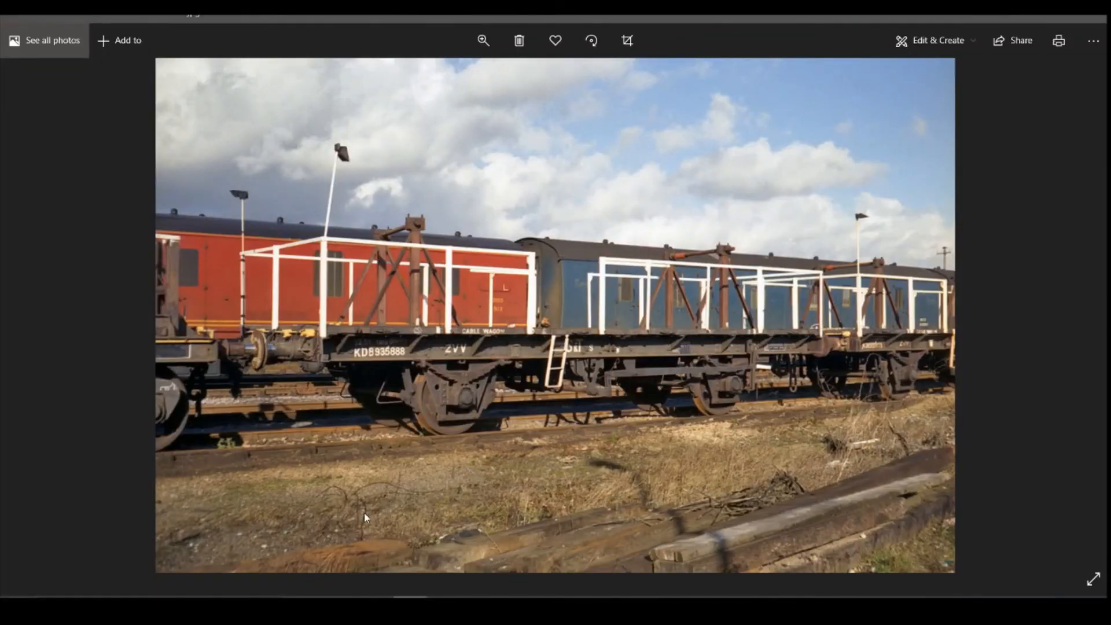
click(484, 547)
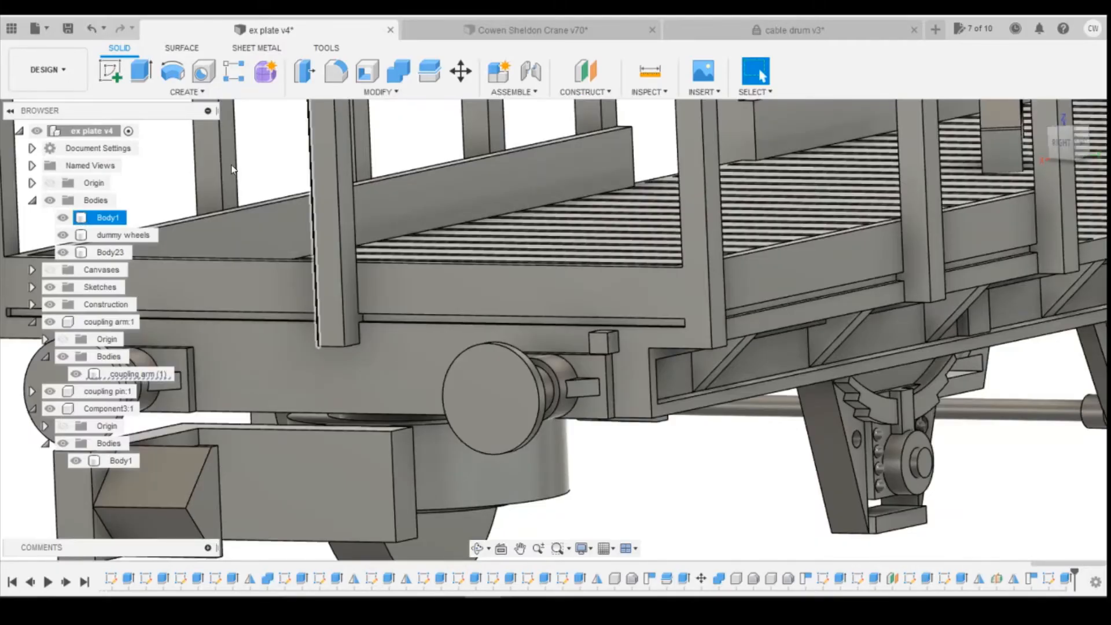
click(234, 71)
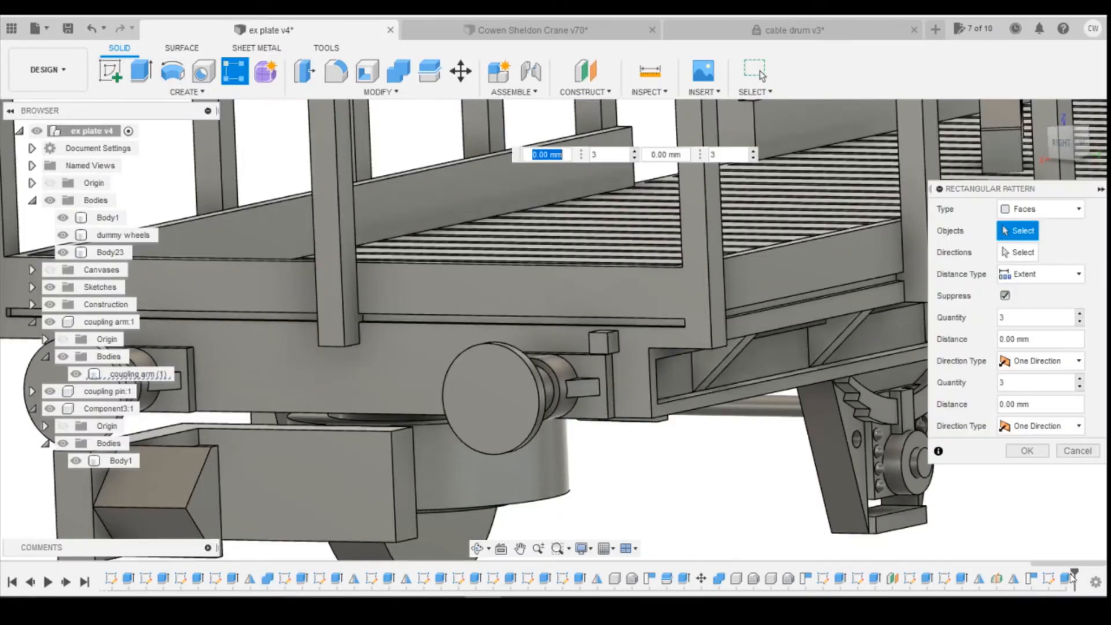
click(1066, 209)
click(1050, 255)
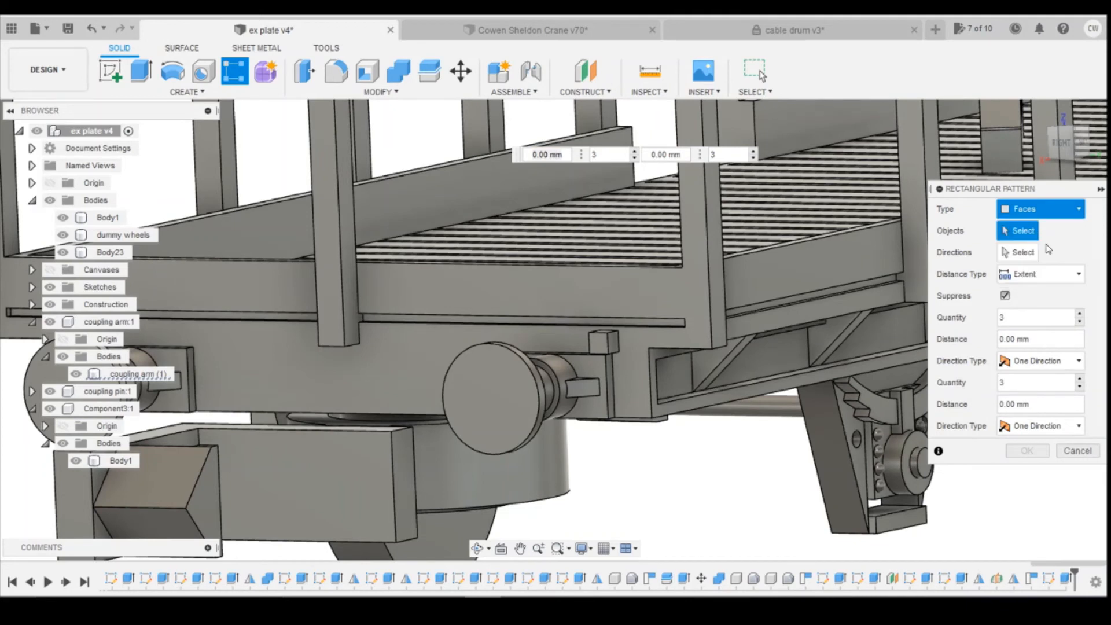
click(110, 252)
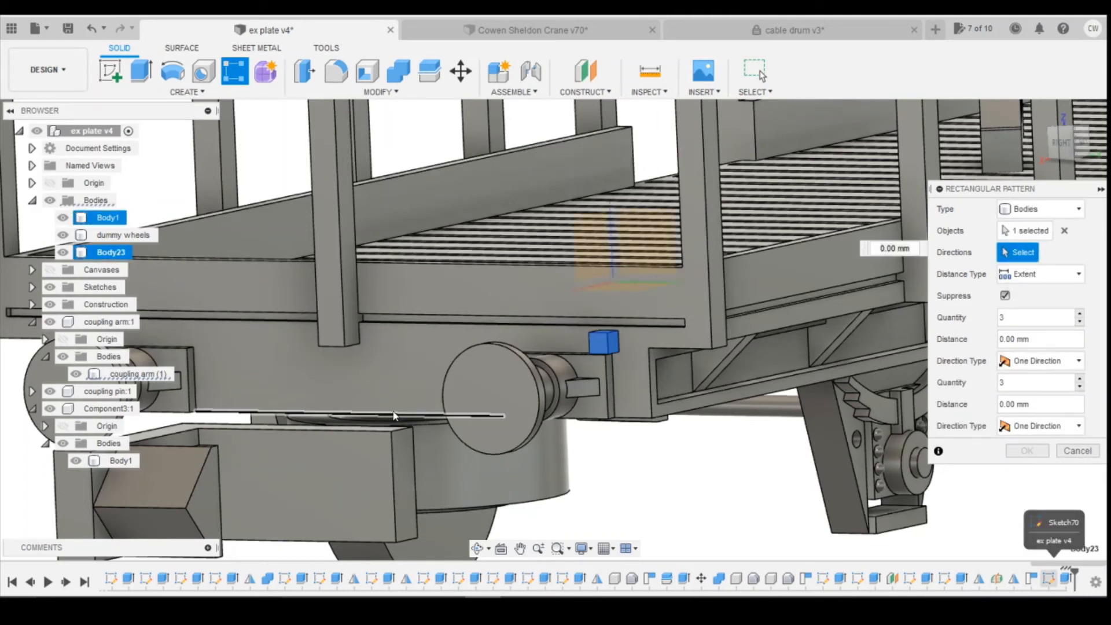
scroll(603, 415, down, 5)
click(651, 362)
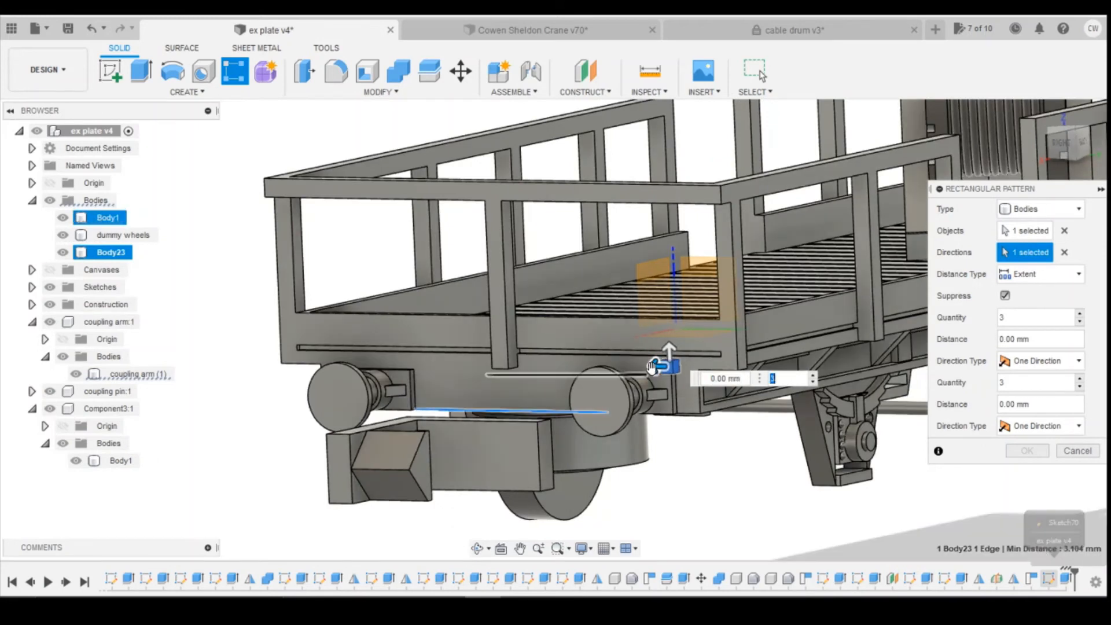
drag(488, 372, 431, 368)
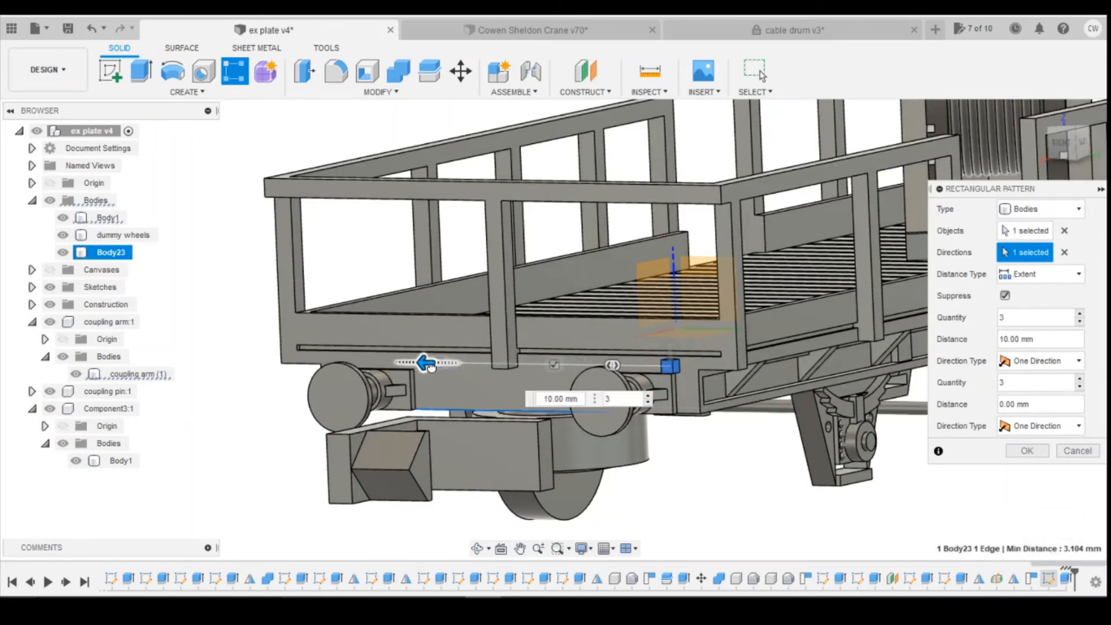
key(Tab)
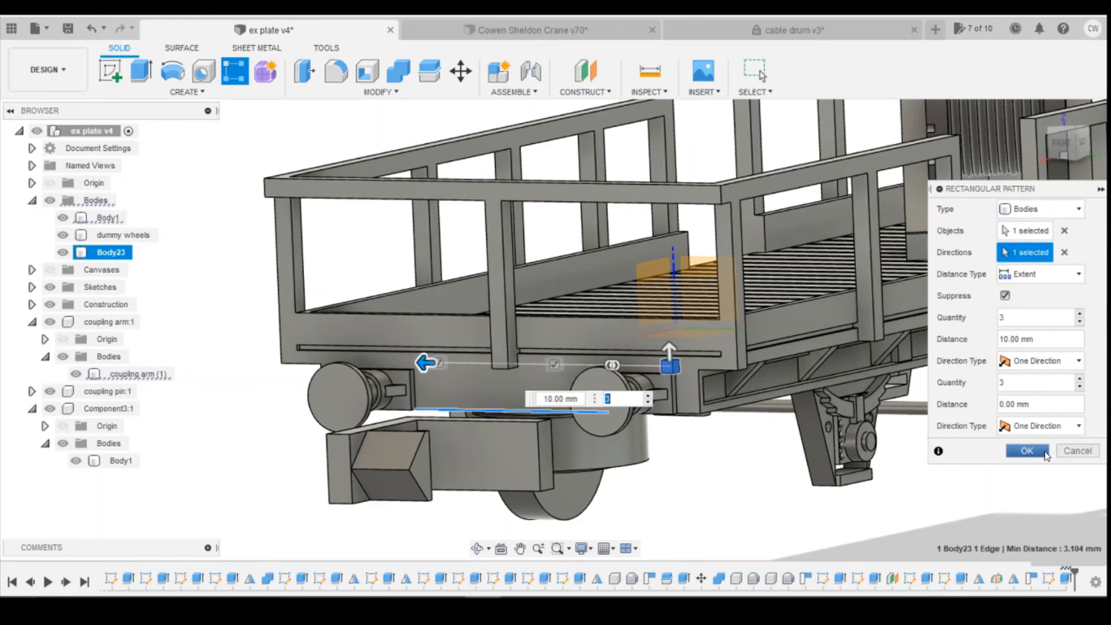
click(1046, 455)
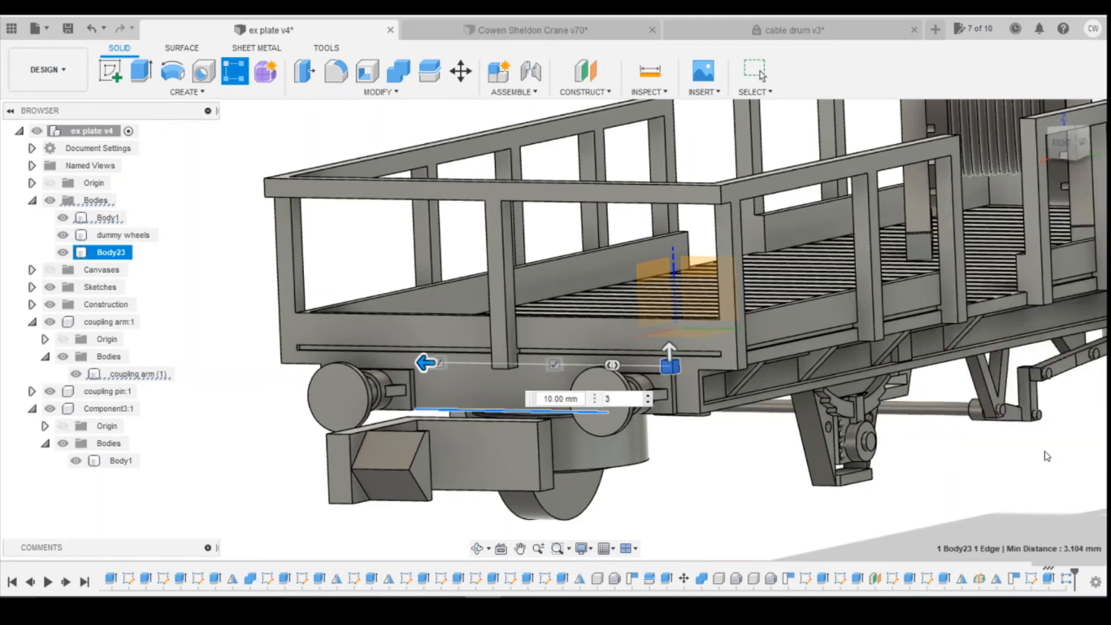
Step: Hide the wagon body Body1 and the dummy wheels to isolate the three small blocks
click(501, 345)
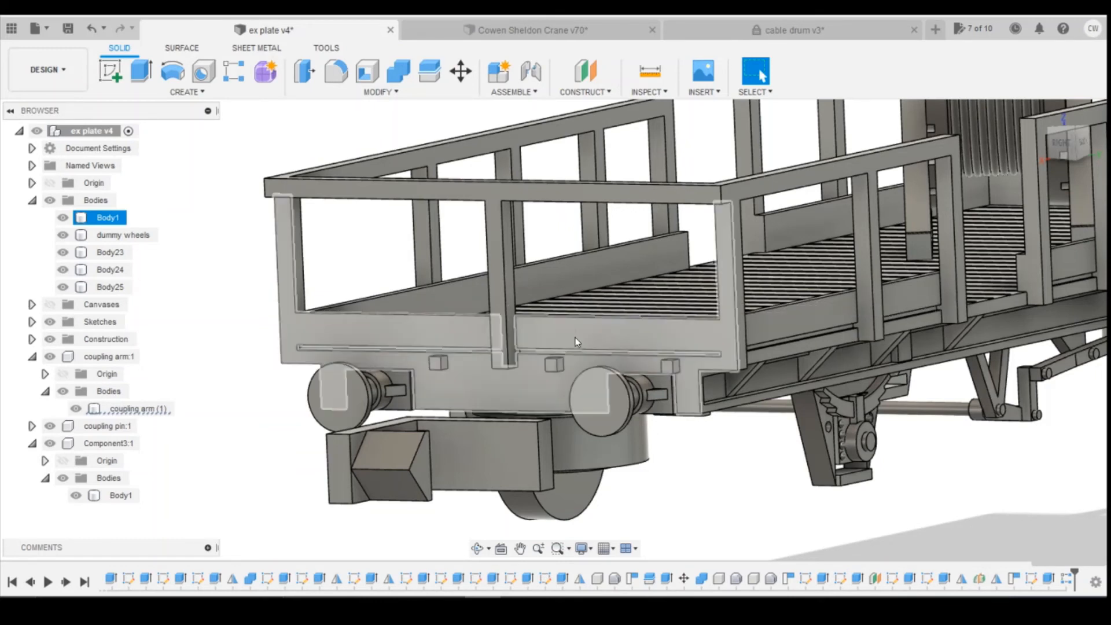
key(Escape)
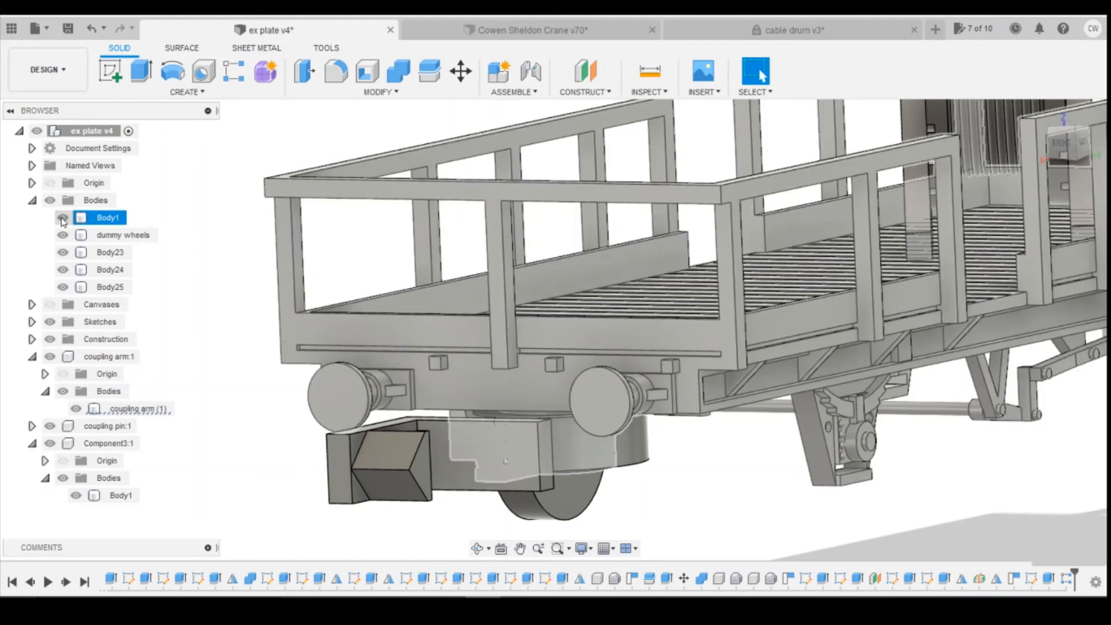
click(62, 217)
click(62, 235)
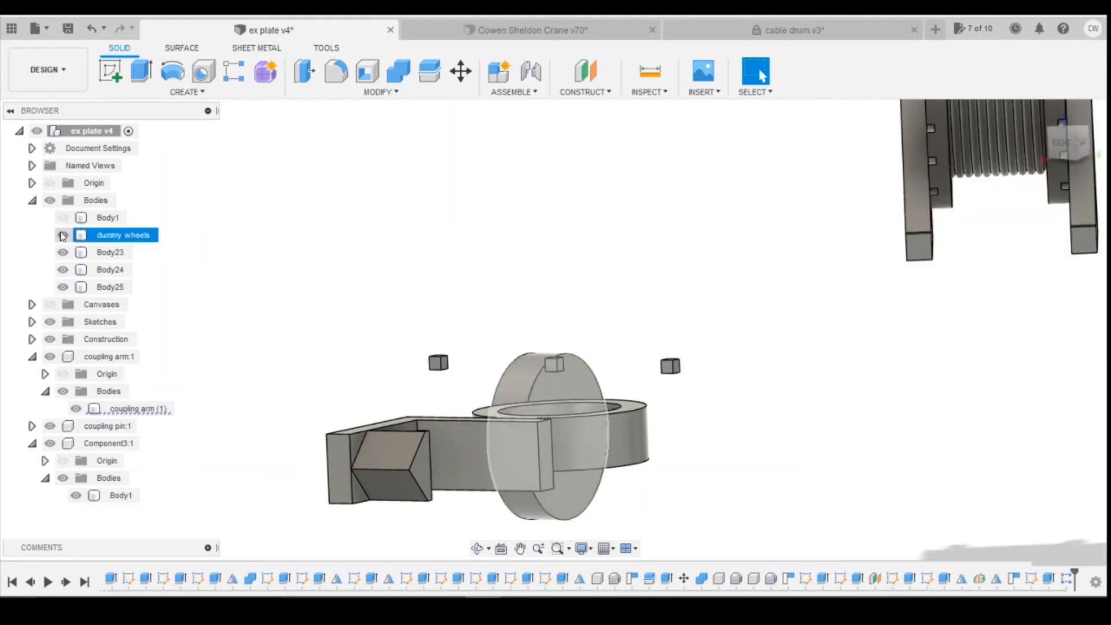
click(62, 236)
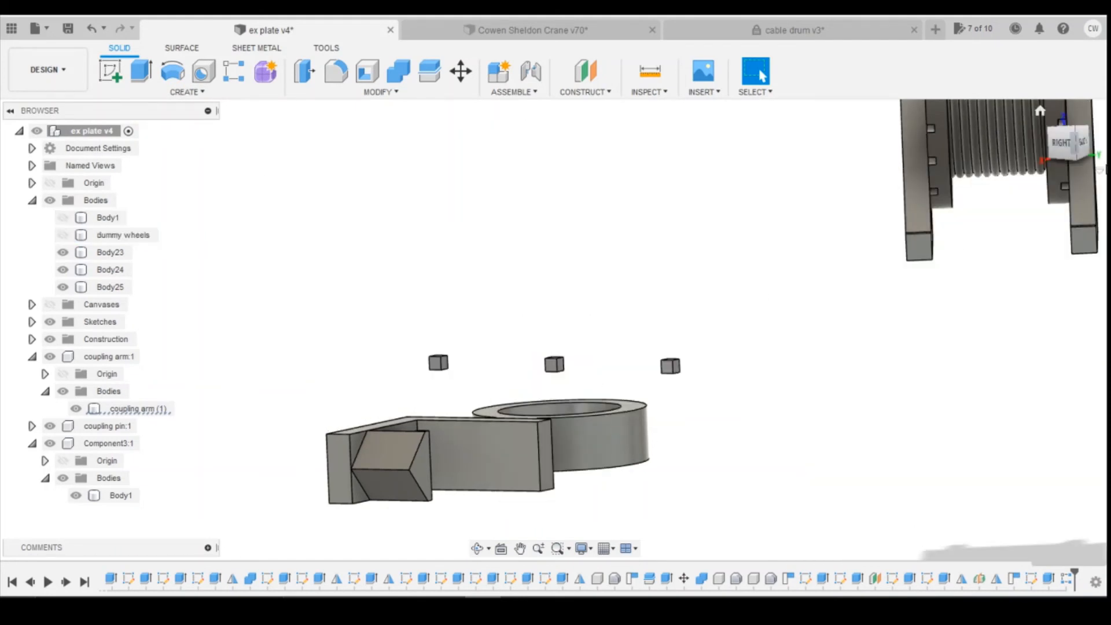
Step: Start a sketch on the side face of a small block and draw a 0.3 mm diameter circle off-centre towards the block's edge
click(1082, 143)
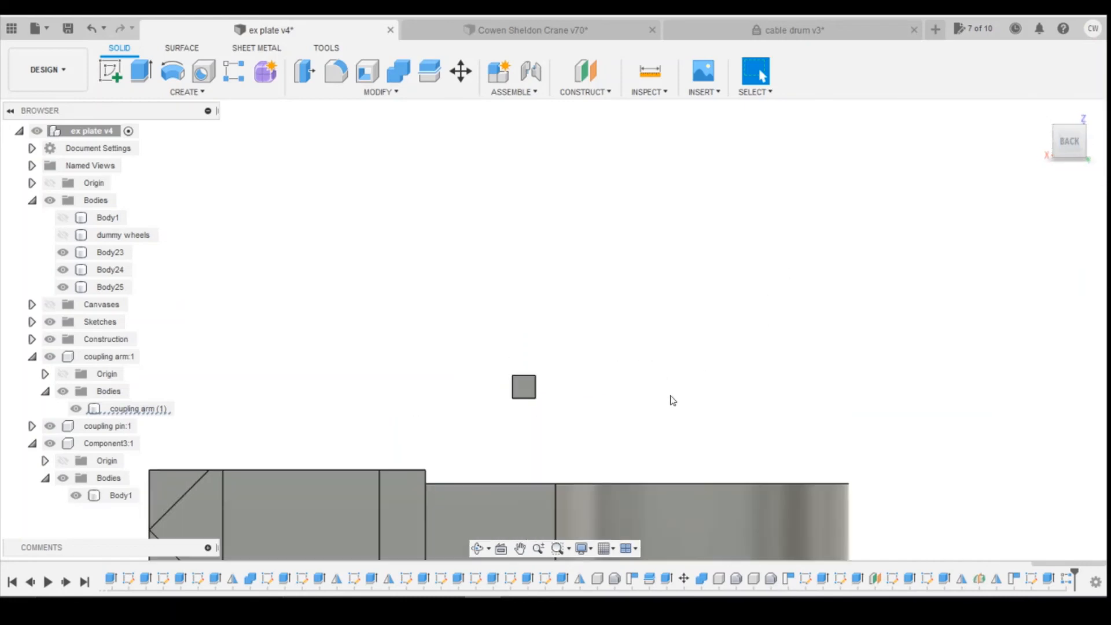
click(117, 74)
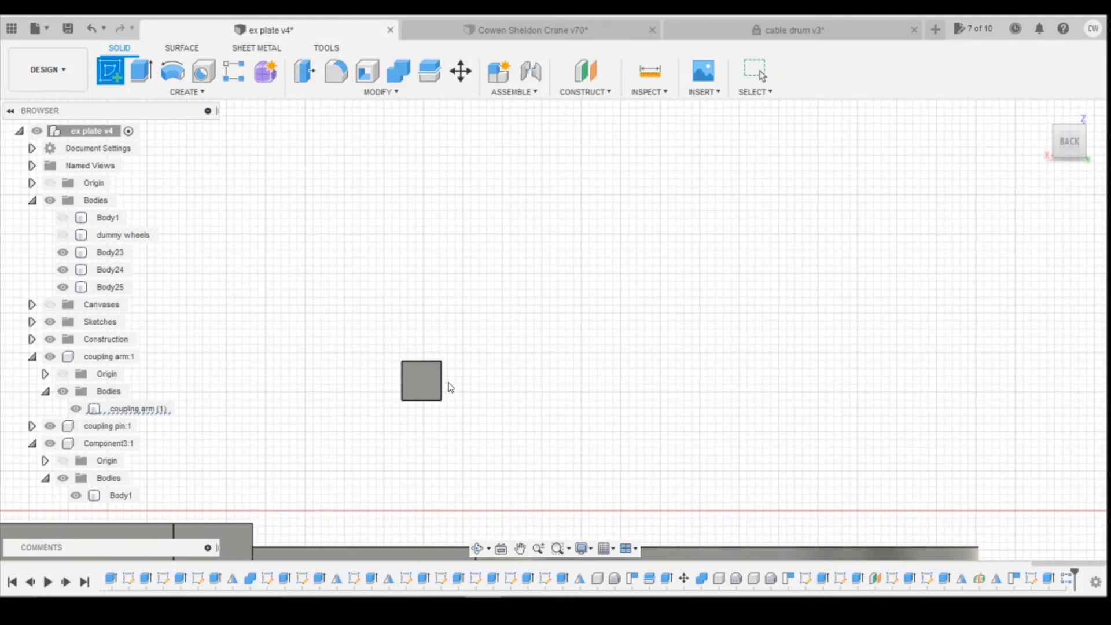
click(430, 382)
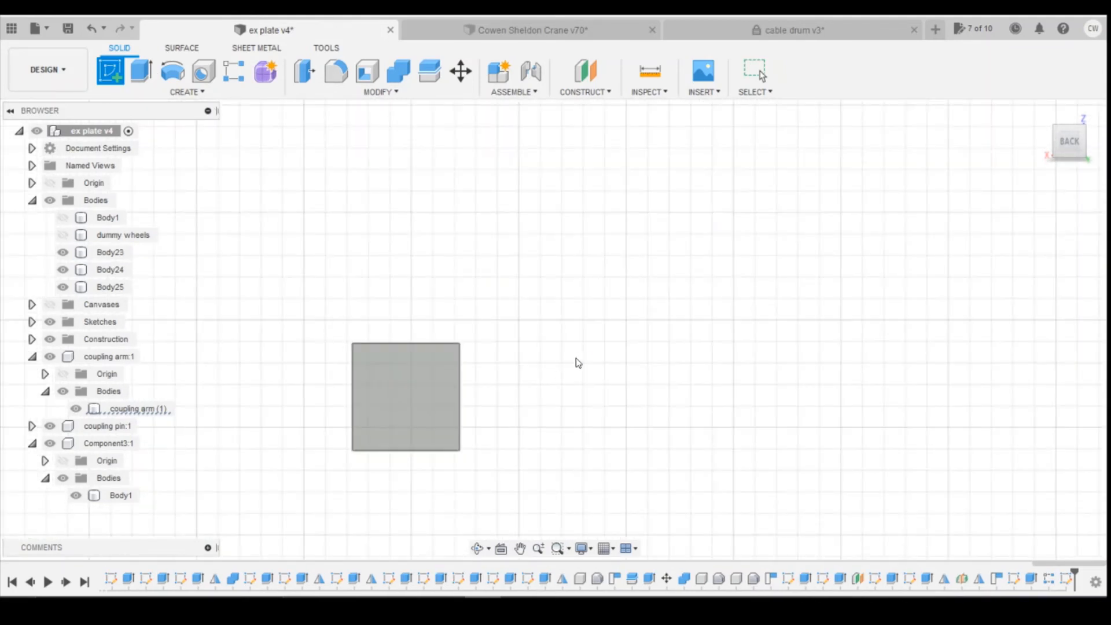
click(172, 71)
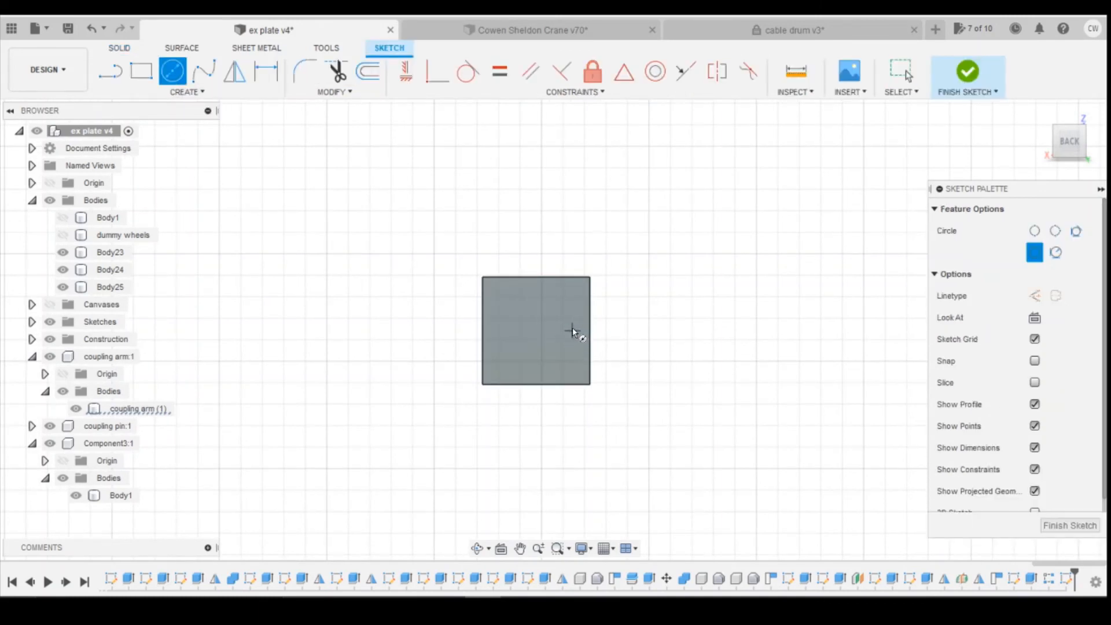
click(561, 331)
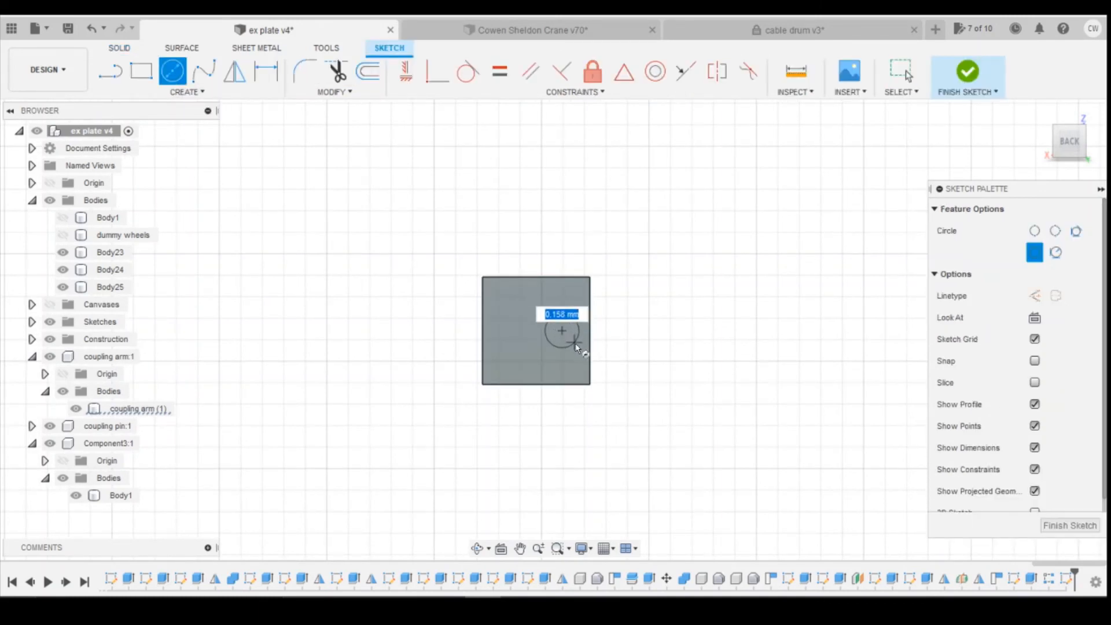
text(0)
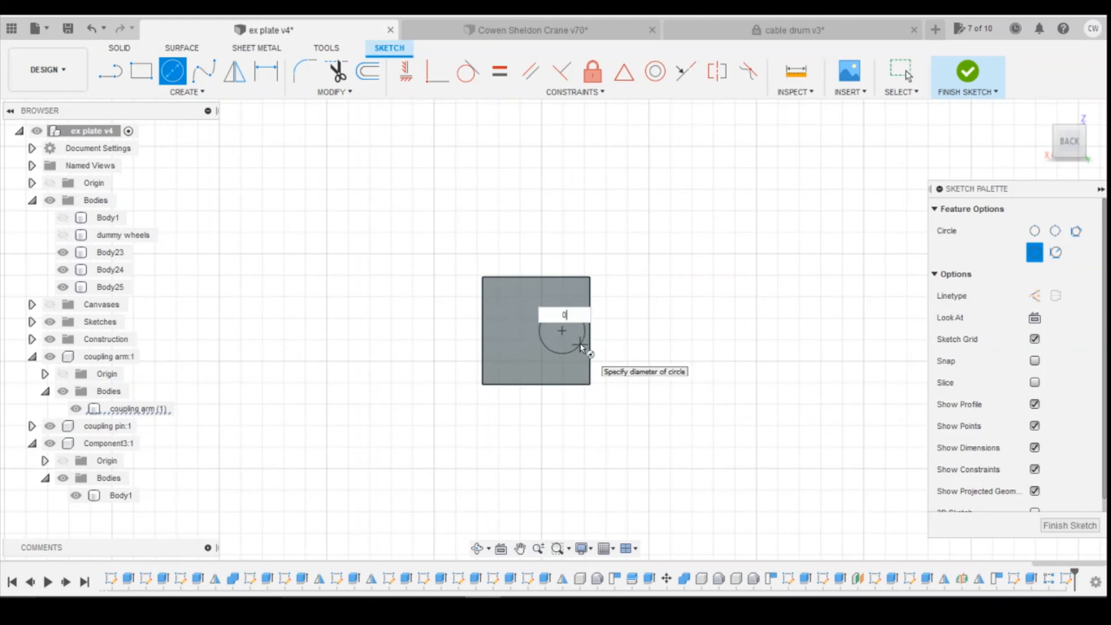
text(.3)
key(Return)
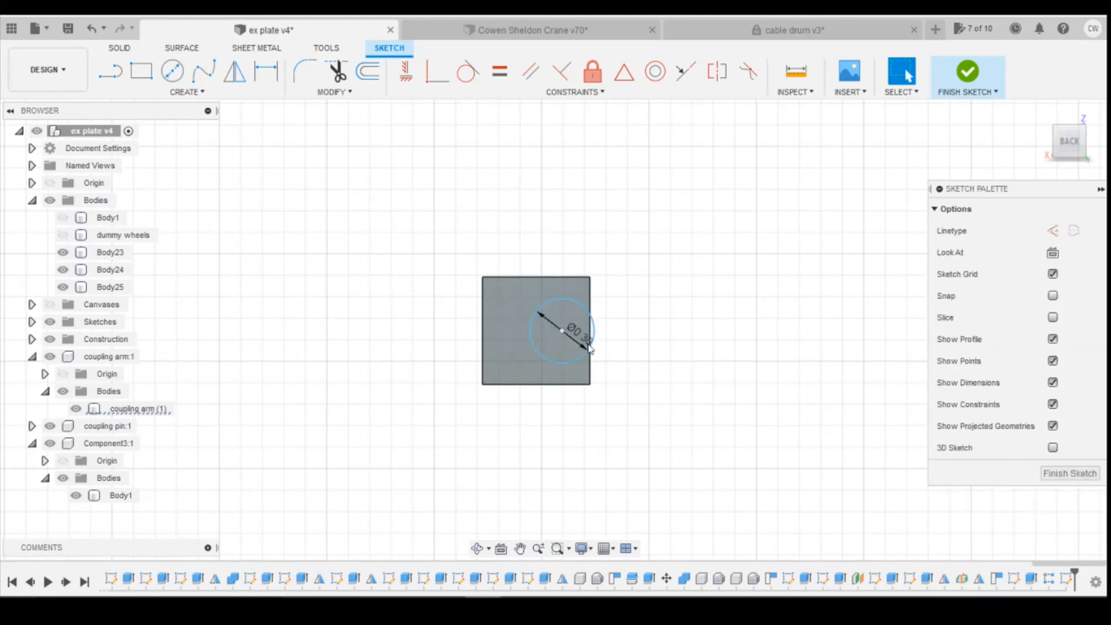
Step: Dimension the vertical distance from the circle's centre to the block's upper edge
click(561, 331)
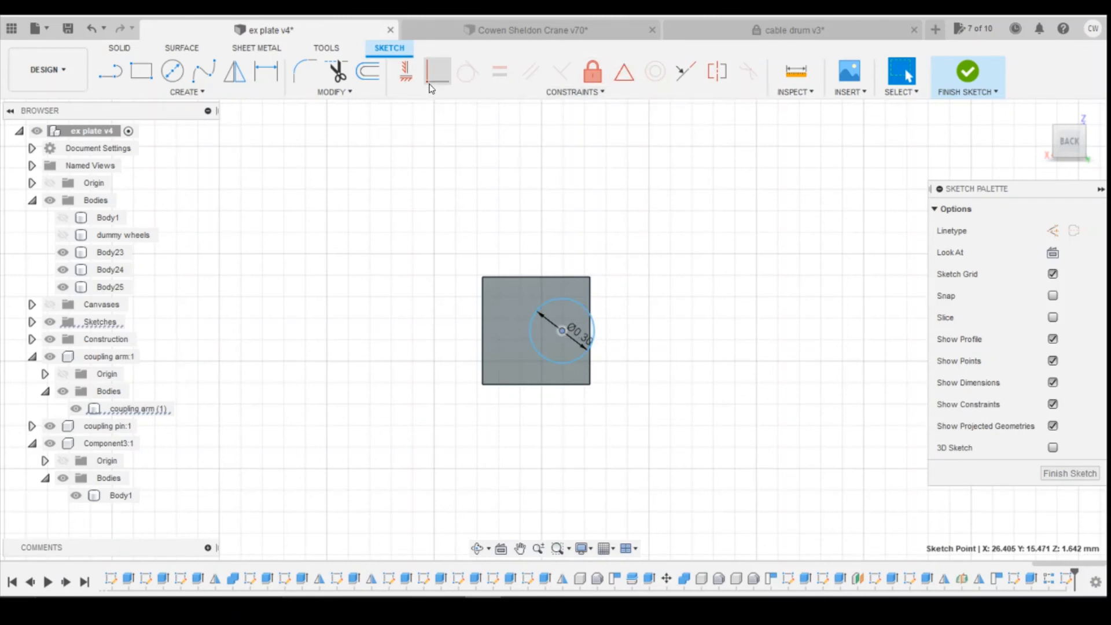
key(d)
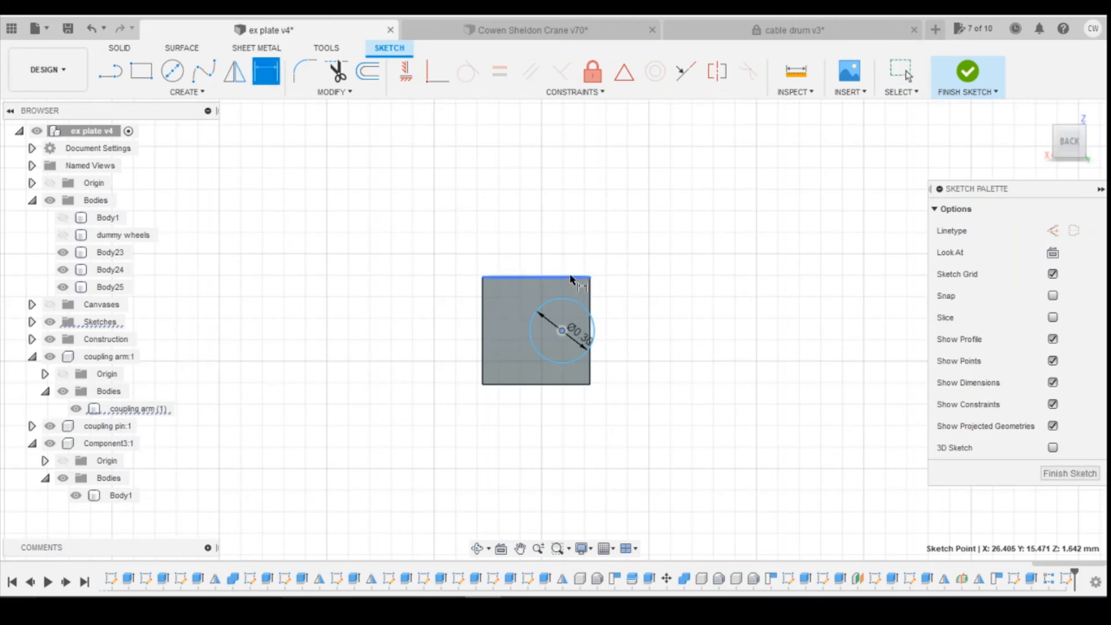
click(570, 279)
click(681, 317)
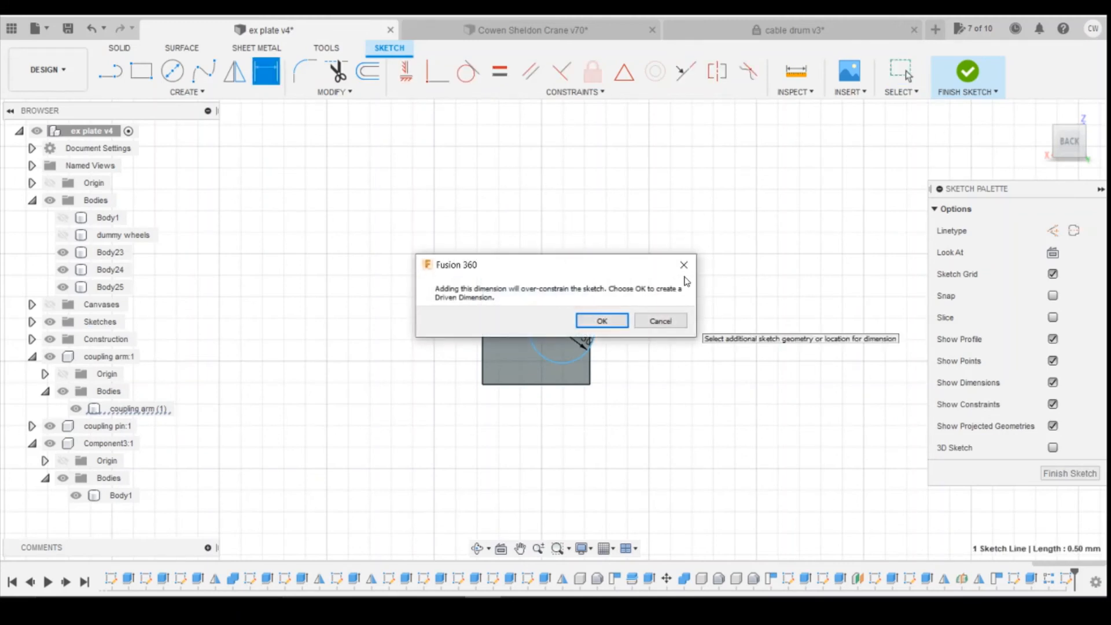
click(683, 265)
click(561, 328)
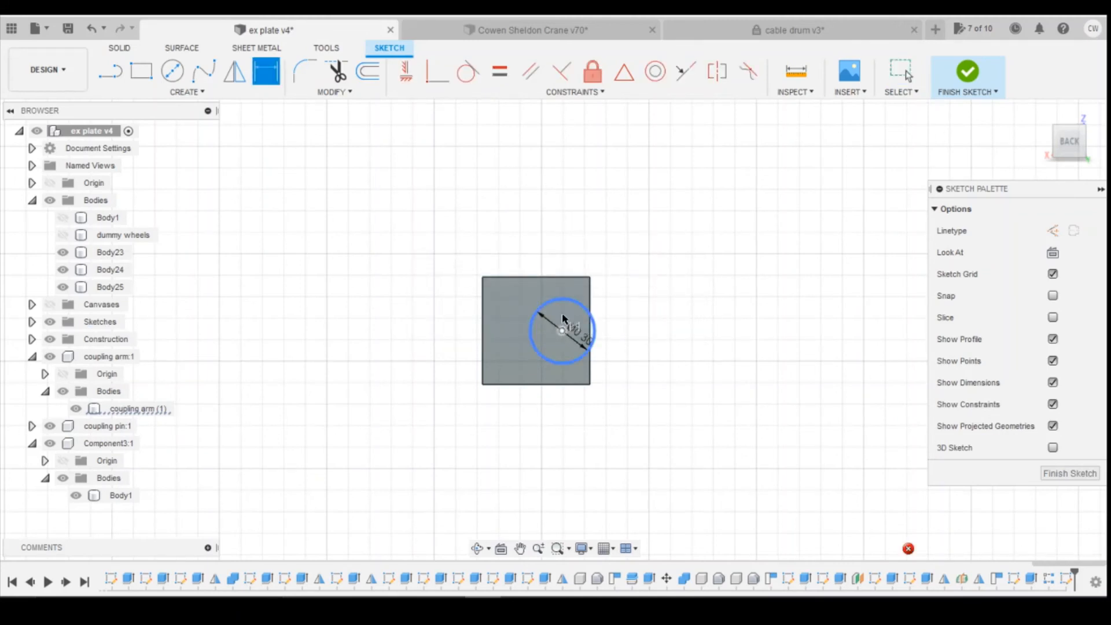
click(563, 279)
click(688, 307)
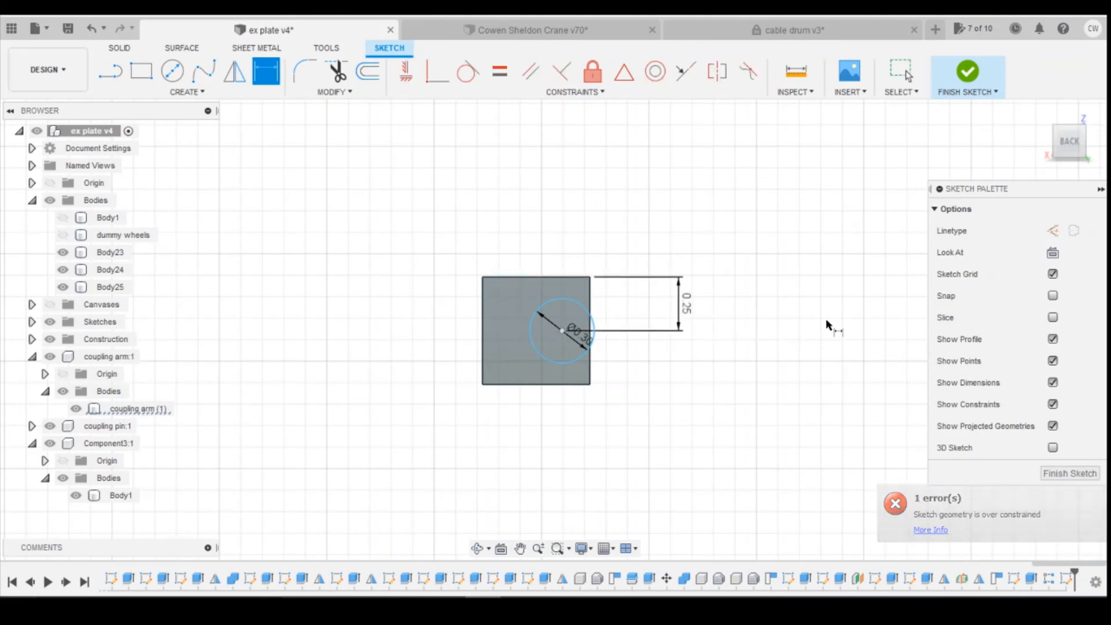
key(Escape)
Step: Shift the circle sideways so that it slightly overhangs the block's nearest vertical edge
drag(566, 334, 557, 336)
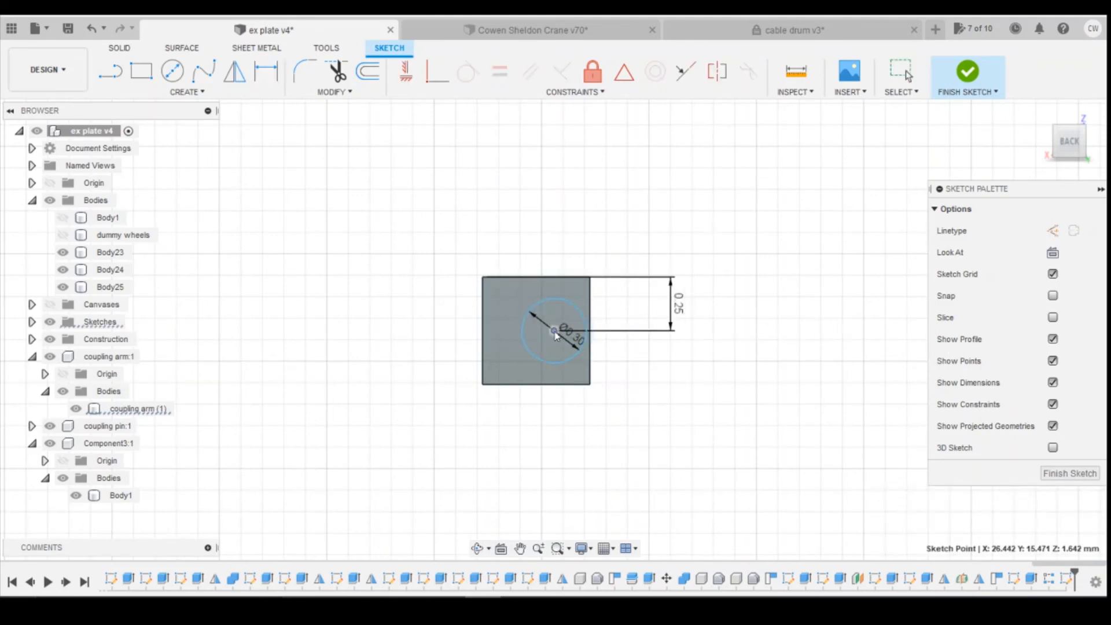
scroll(564, 332, up, 4)
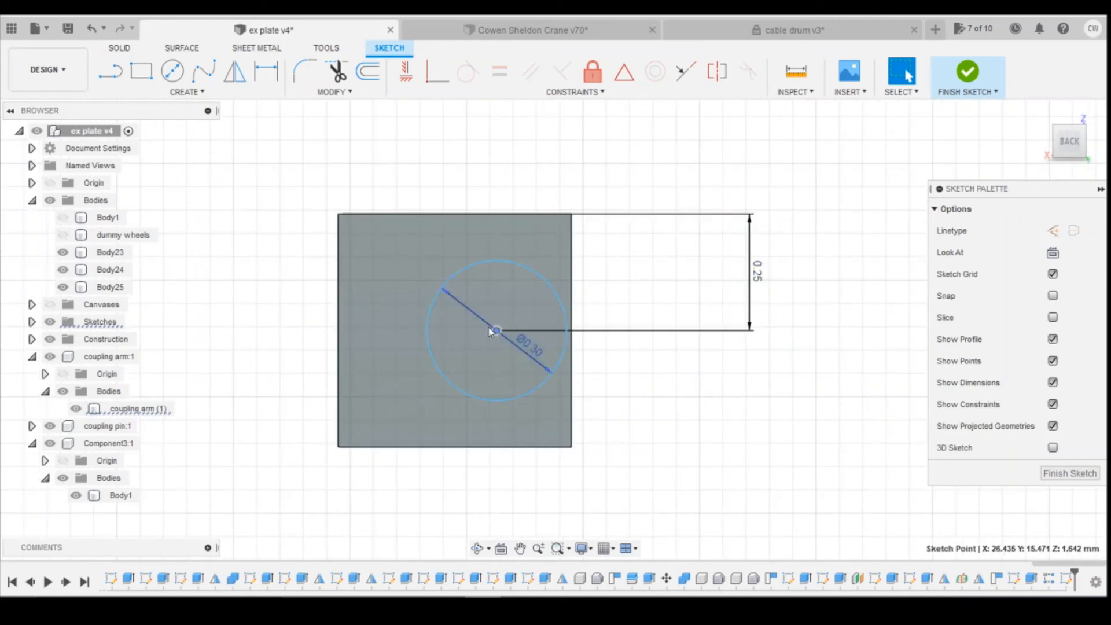
drag(498, 332, 518, 331)
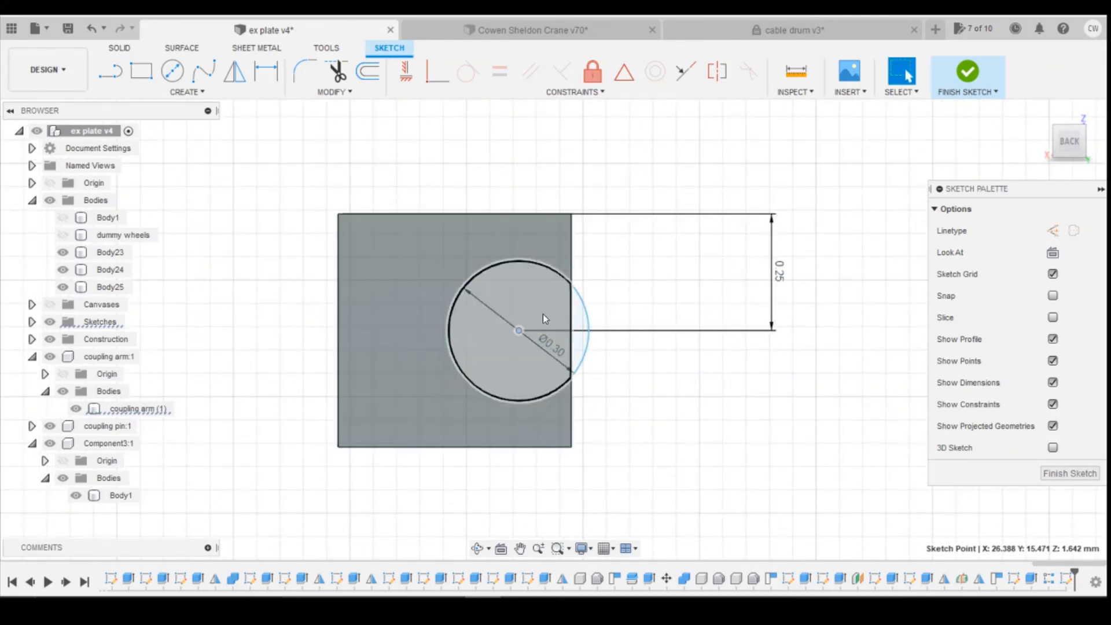
Step: Extrude the part of the circle inside the block by -10.5 mm through all three blocks, using the Join operation
click(546, 286)
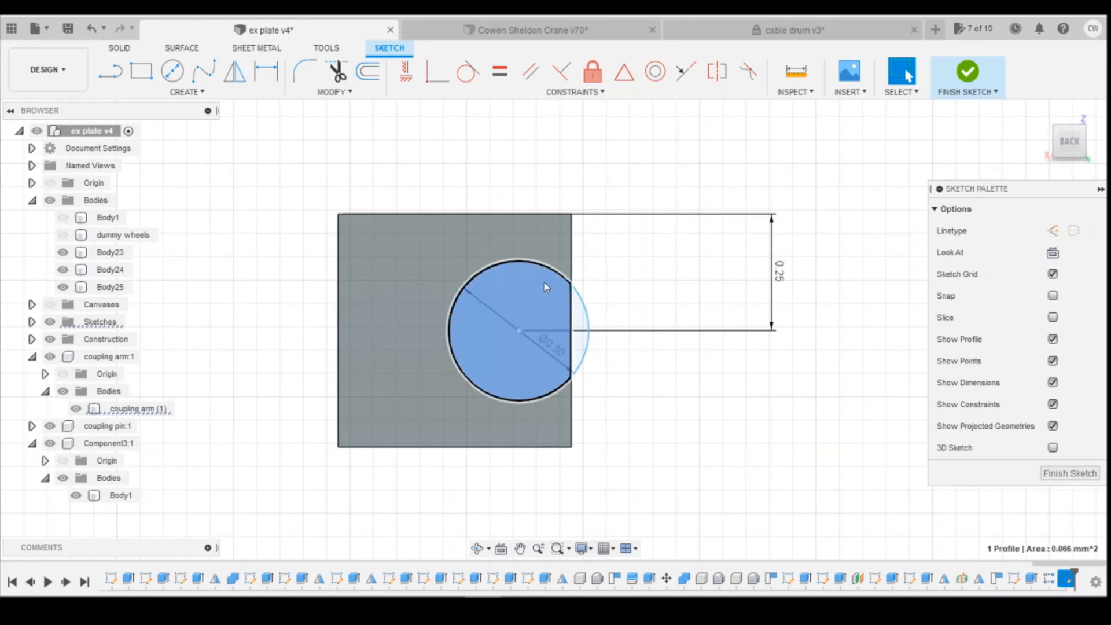
right_click(546, 286)
click(536, 342)
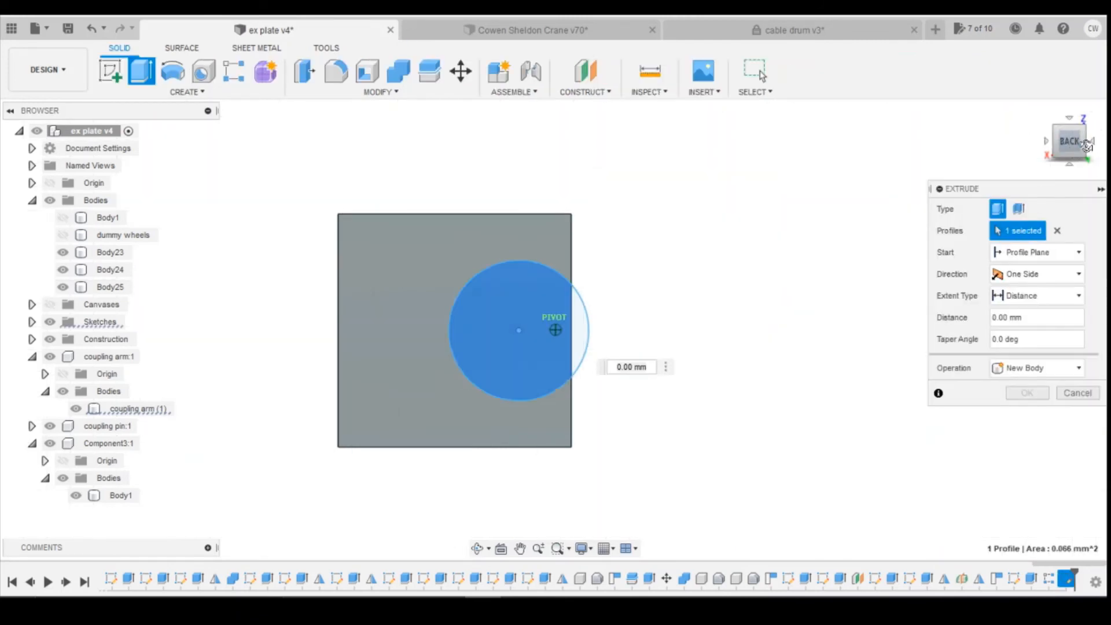
click(1086, 144)
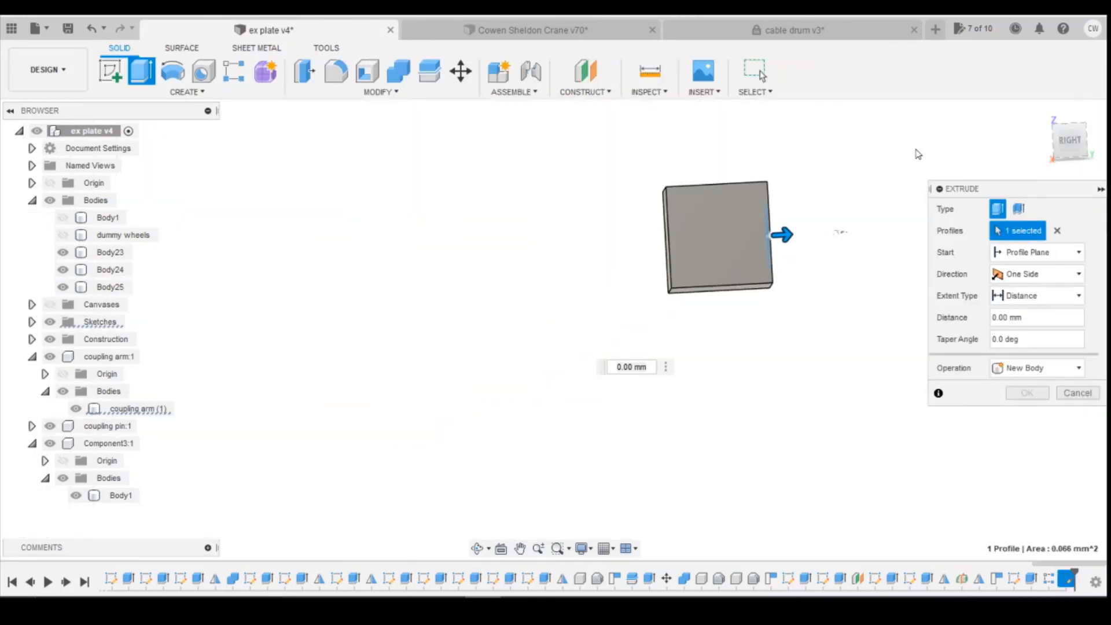
scroll(918, 154, down, 10)
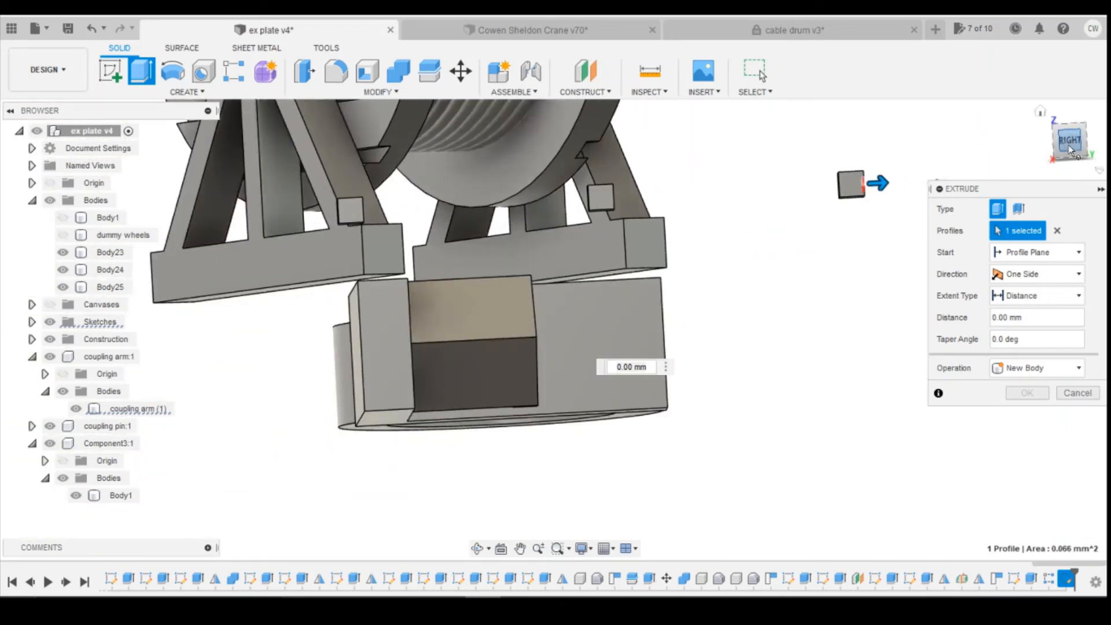
drag(1069, 149, 1096, 156)
scroll(399, 215, up, 5)
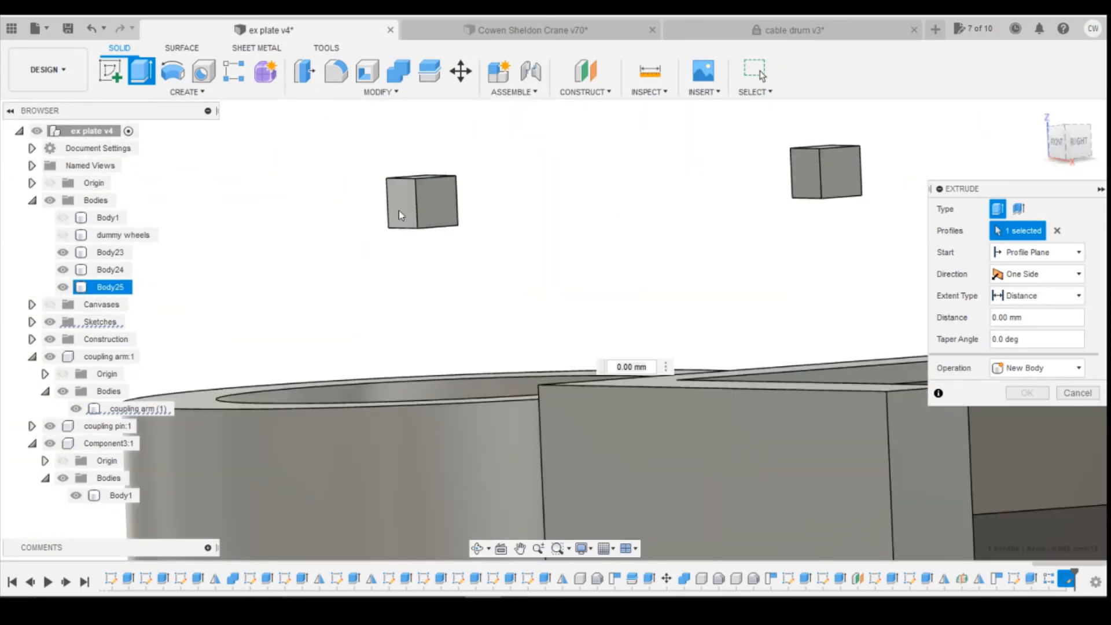
text(-10.5)
click(1036, 368)
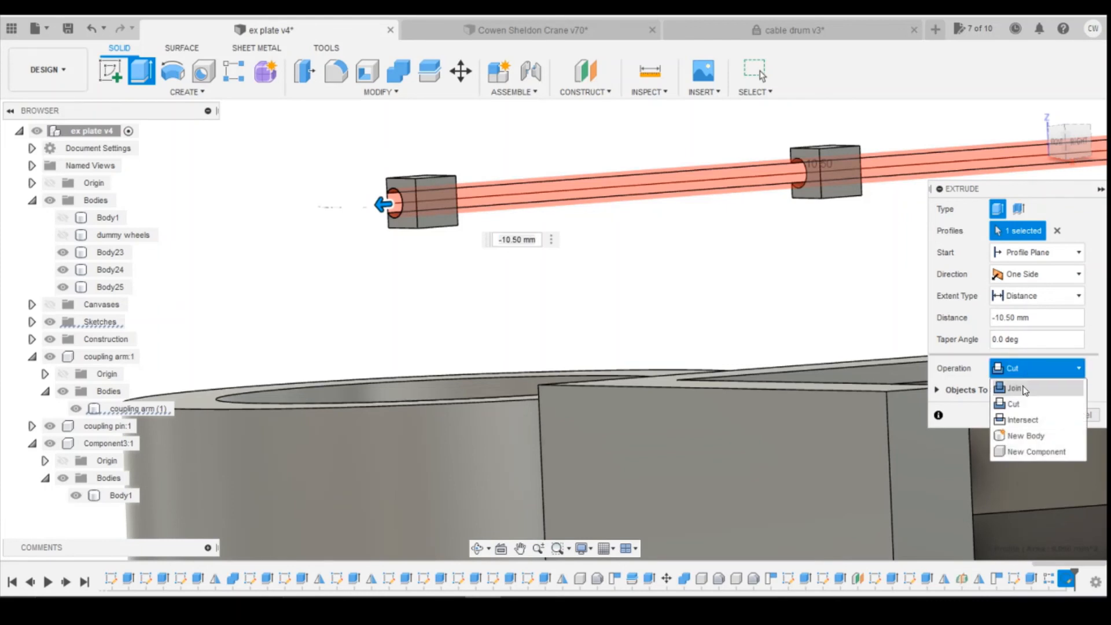
click(1024, 389)
click(1026, 398)
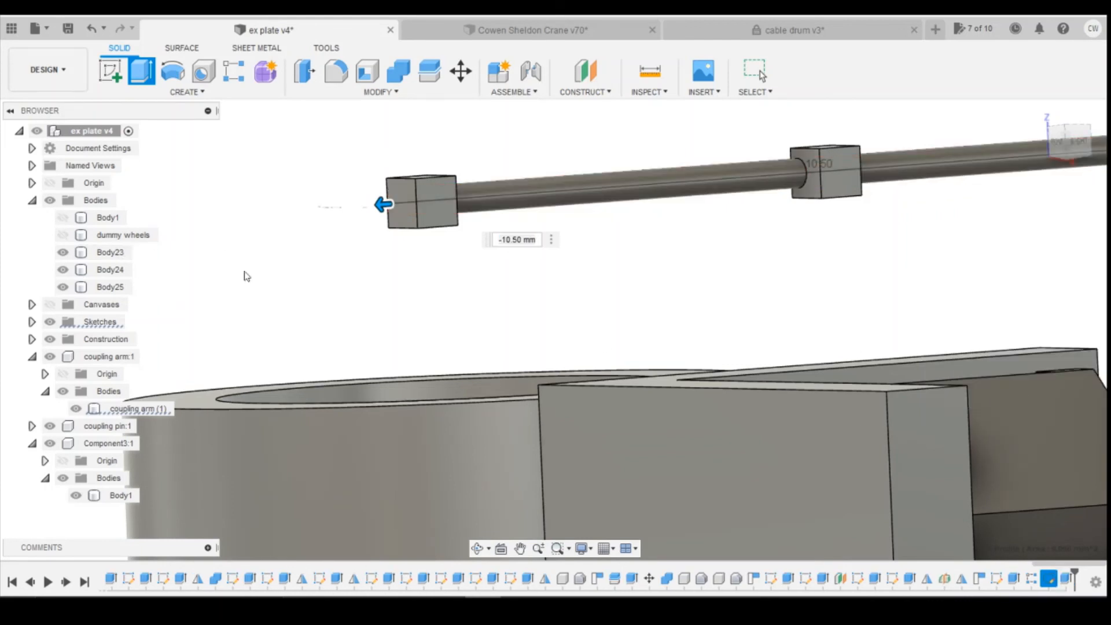
Step: Make the wagon body Body1 and the dummy wheels visible again
scroll(275, 246, down, 2)
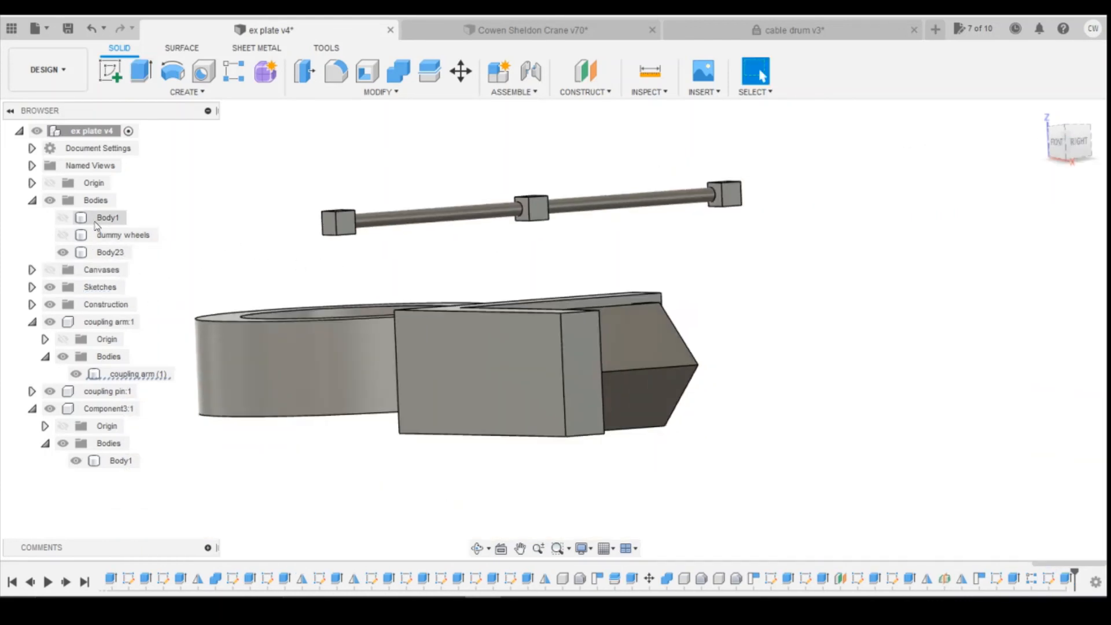
click(107, 218)
click(63, 235)
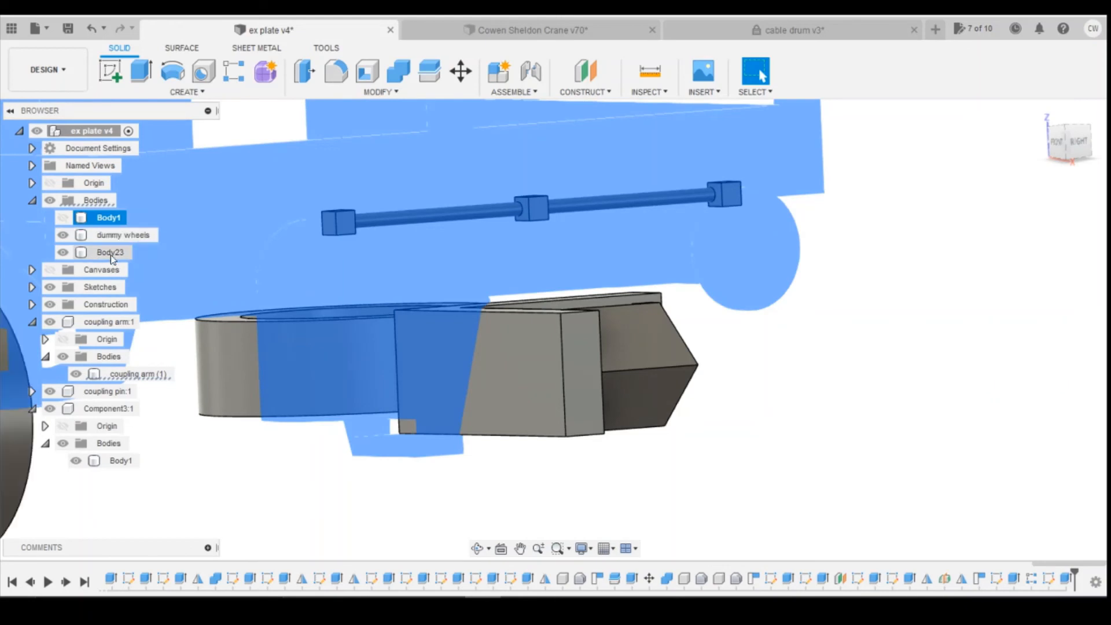
click(62, 218)
click(913, 357)
click(323, 172)
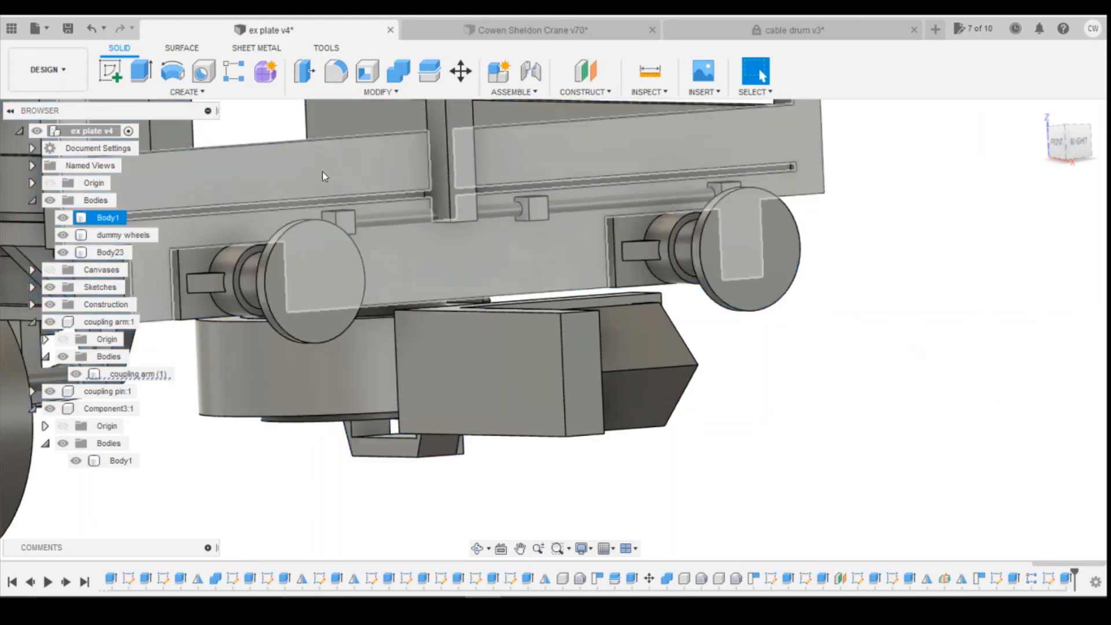
Step: Create a copy of the rod-and-blocks body Body23 with Move/Copy and rotate it 180 degrees about Z
right_click(118, 252)
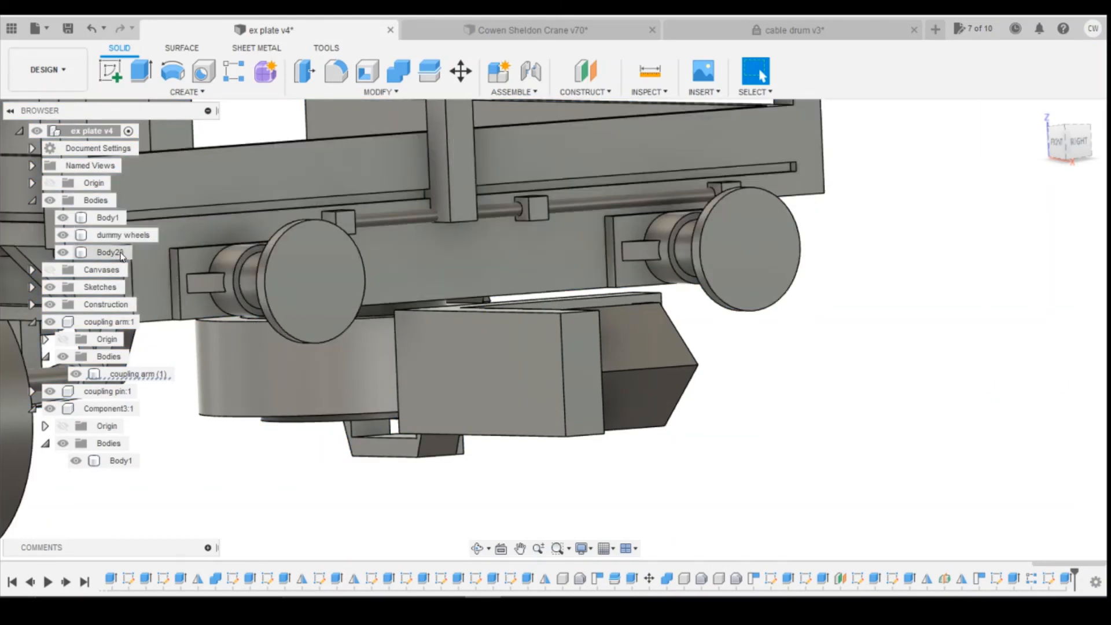
click(152, 265)
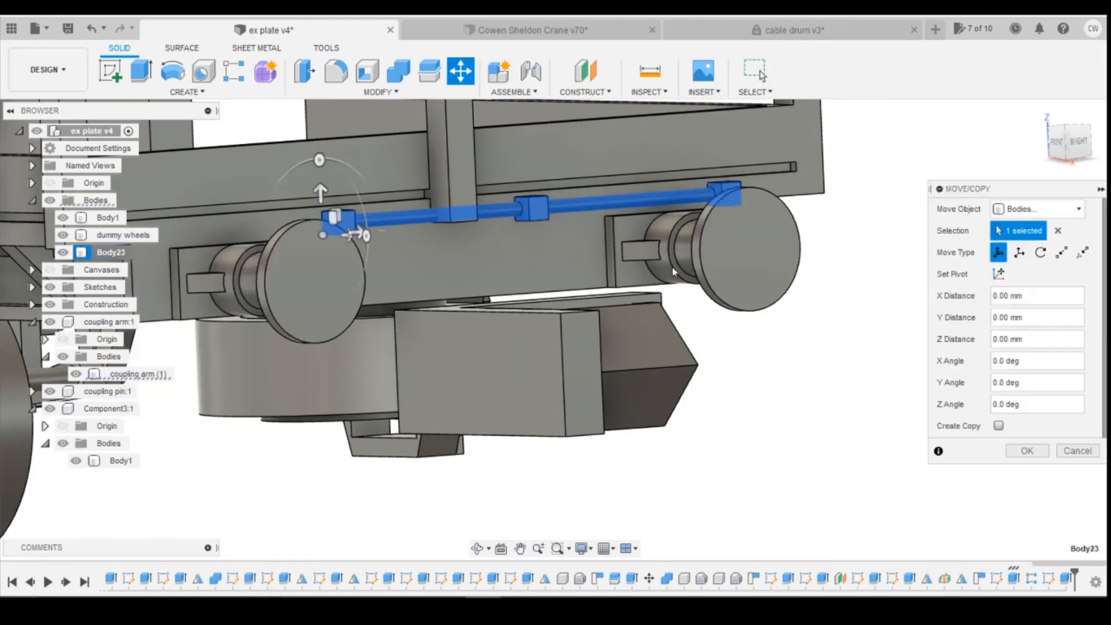
click(999, 426)
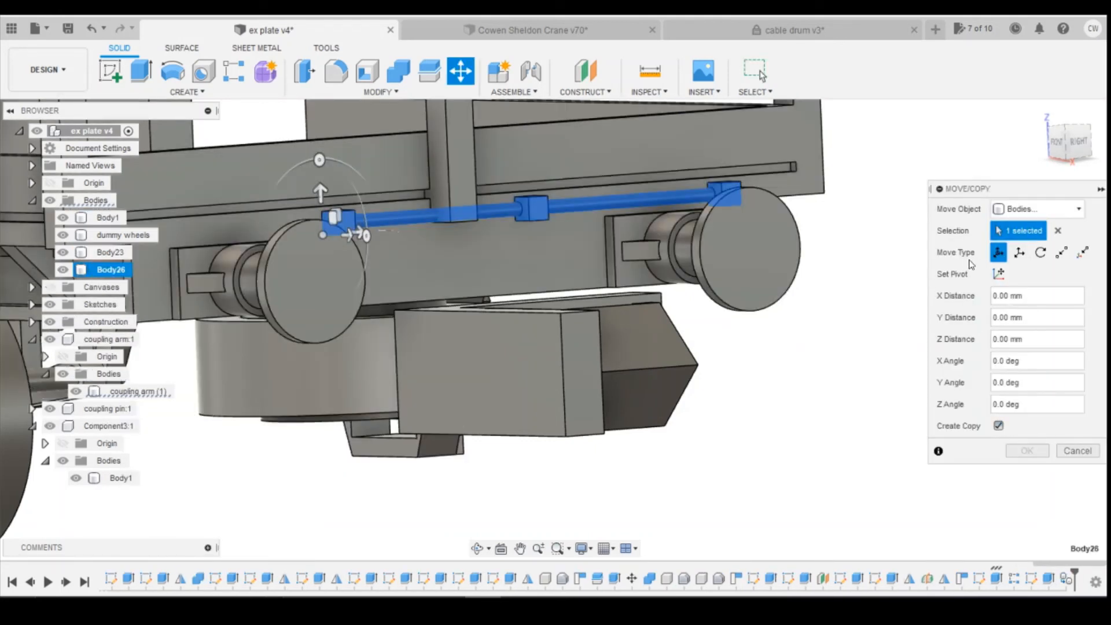
scroll(828, 208, down, 5)
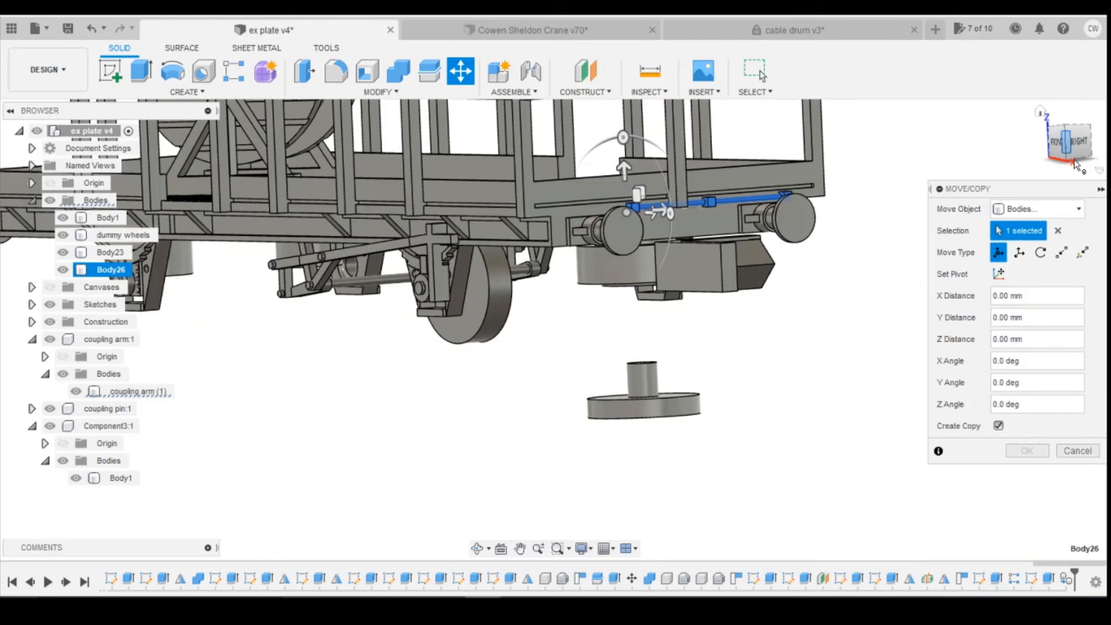
drag(1074, 165, 1045, 121)
click(1064, 128)
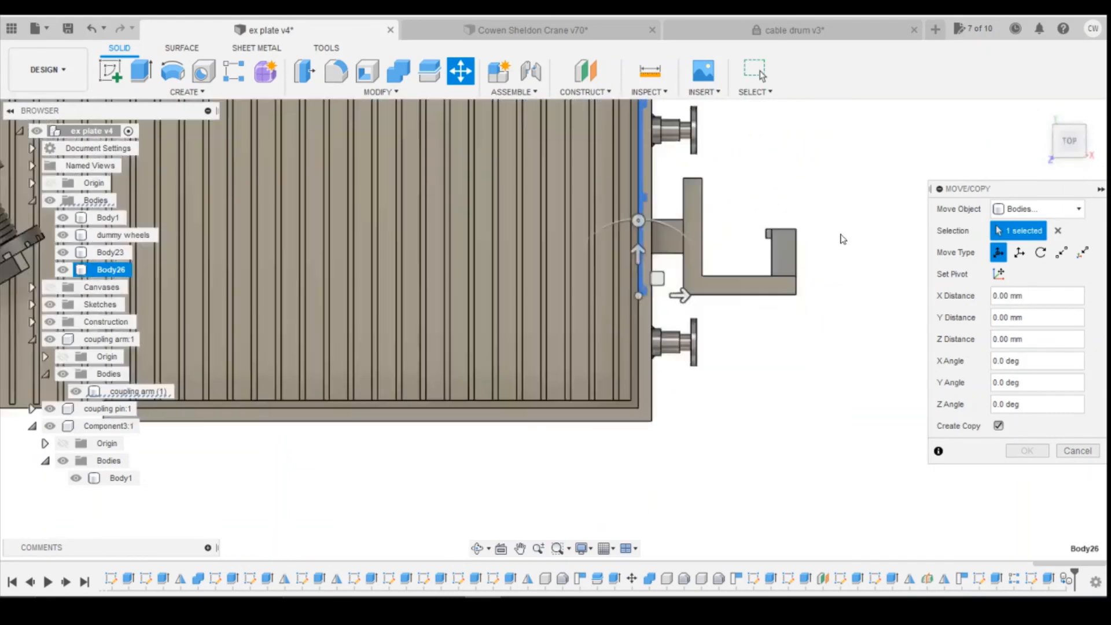
drag(701, 201, 704, 373)
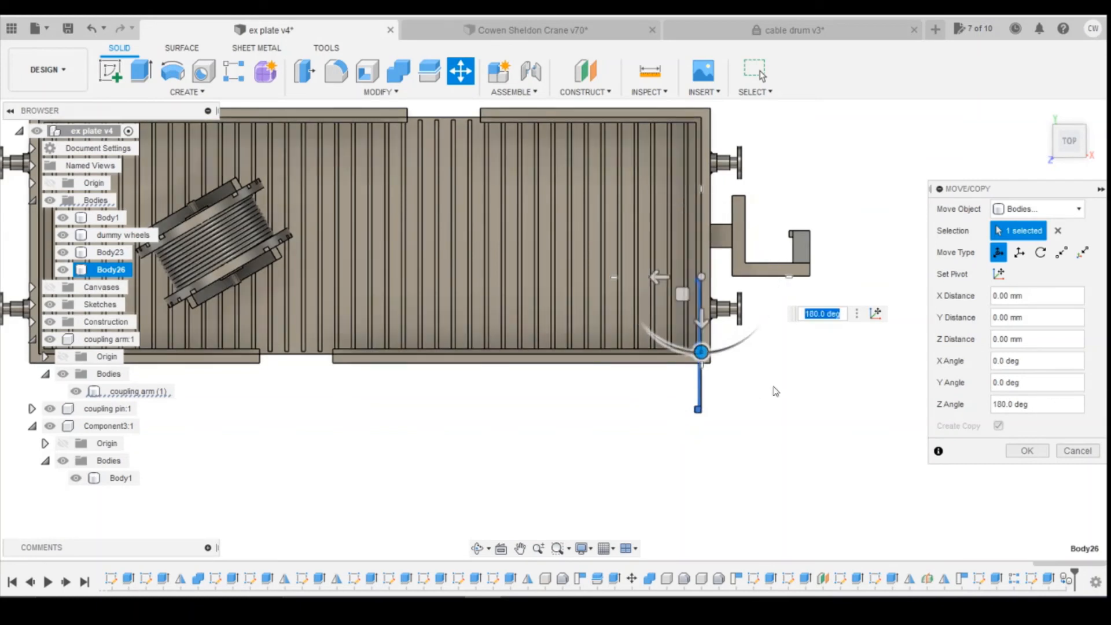
Step: Move the rotated copy to the wagon's opposite end, at an X distance of 51.15 mm against the end beam
scroll(746, 347, down, 3)
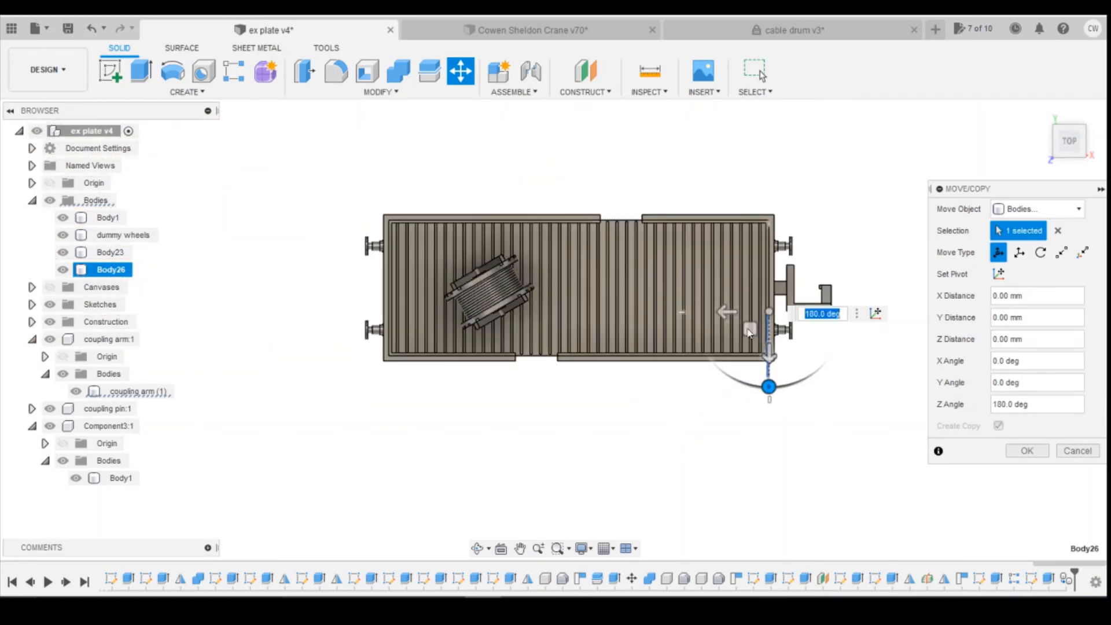
drag(727, 313, 338, 311)
drag(1070, 145, 1071, 108)
click(1067, 155)
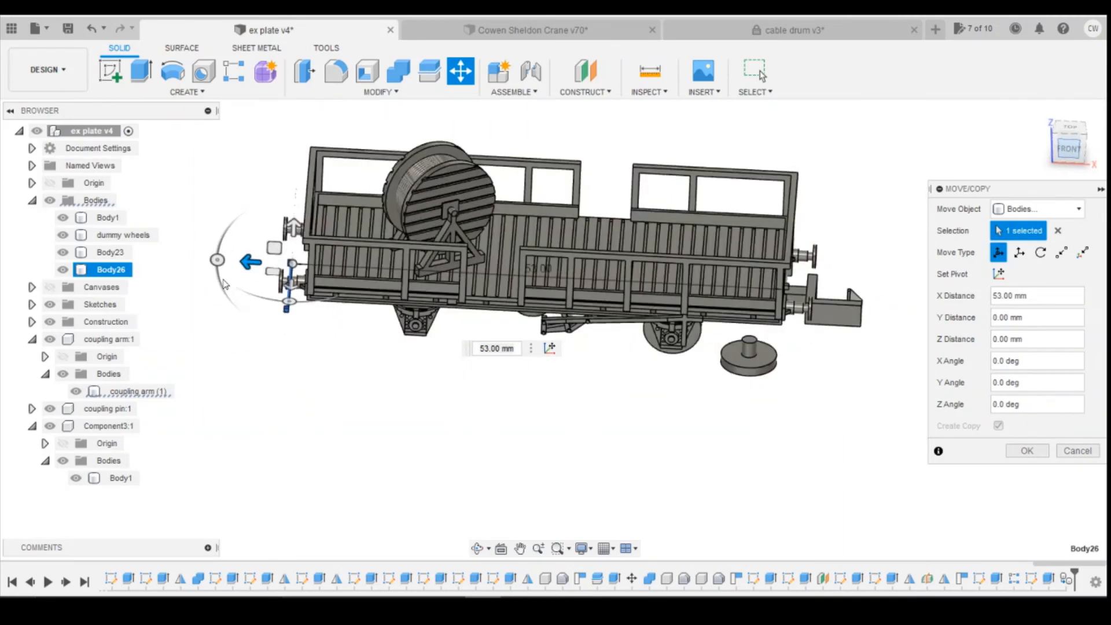
scroll(293, 272, up, 3)
scroll(293, 272, up, 4)
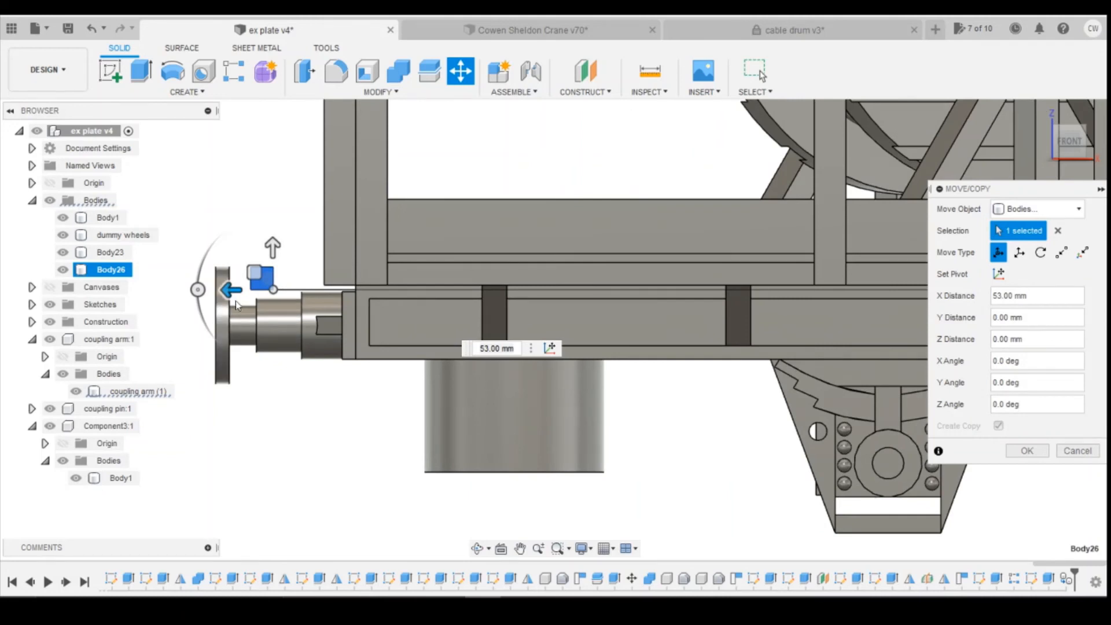
scroll(252, 299, up, 2)
drag(238, 287, 411, 285)
scroll(412, 286, up, 5)
scroll(459, 289, down, 2)
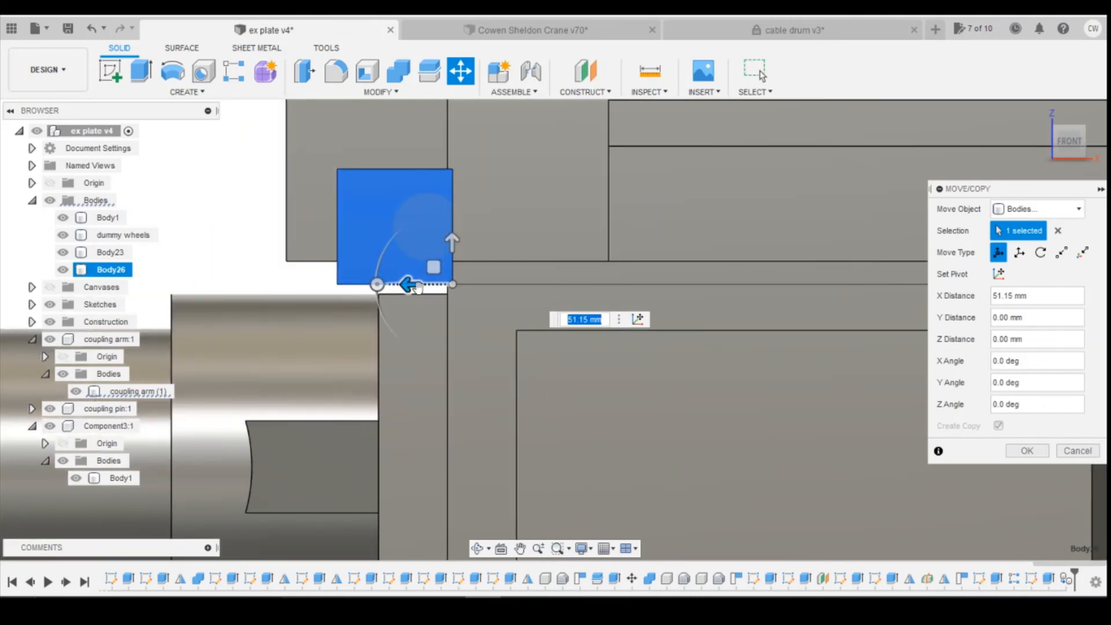
scroll(416, 293, up, 2)
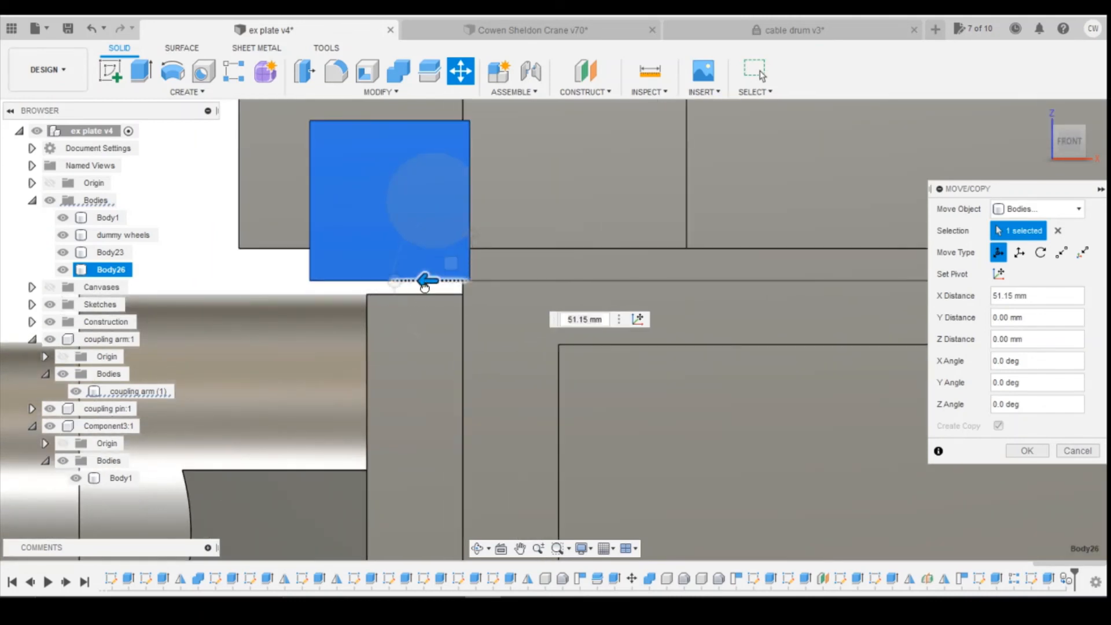
mouse_move(427, 281)
mouse_down()
mouse_move(408, 287)
mouse_move(426, 281)
mouse_up()
Step: Refine the rotated copy's X distance to 51.1715 mm so its blocks sit flush against the wagon's end beam
click(590, 315)
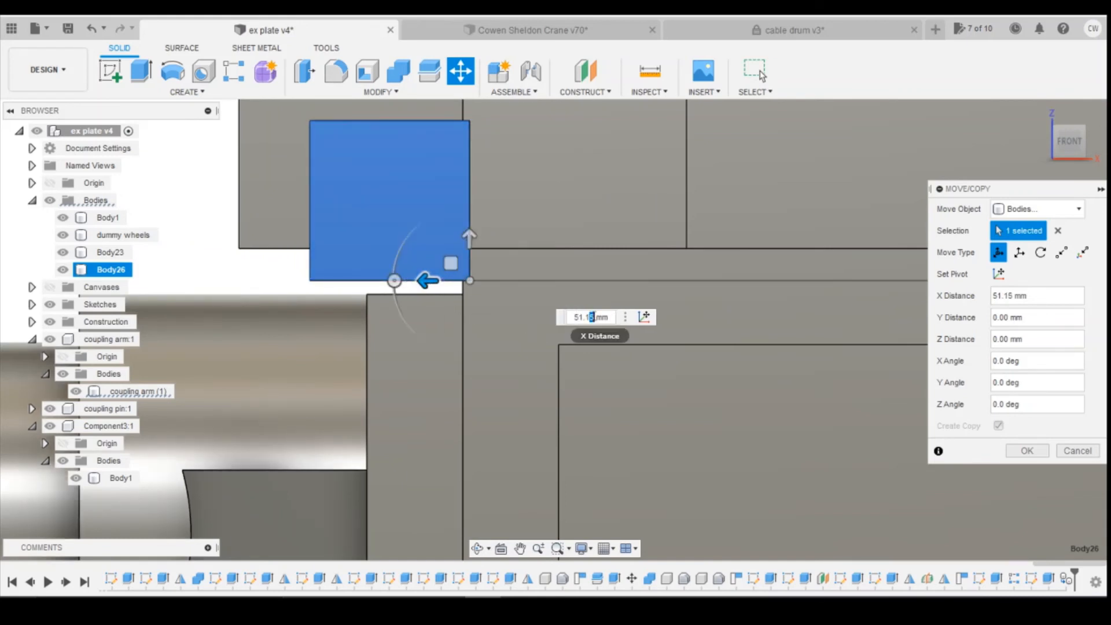
text(7)
scroll(462, 283, up, 5)
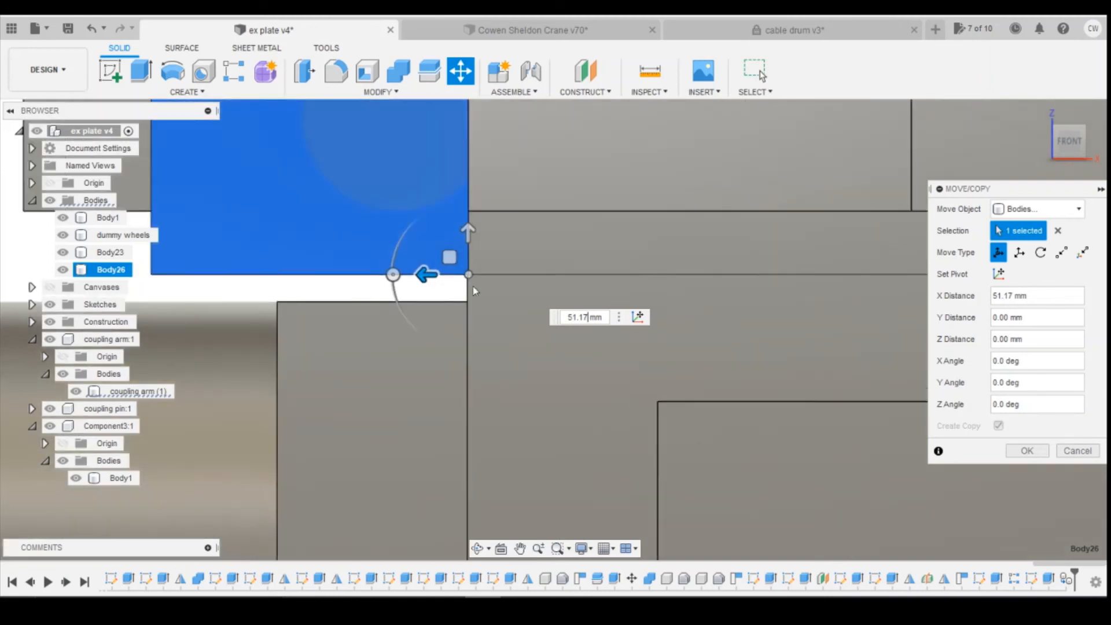
scroll(512, 263, up, 5)
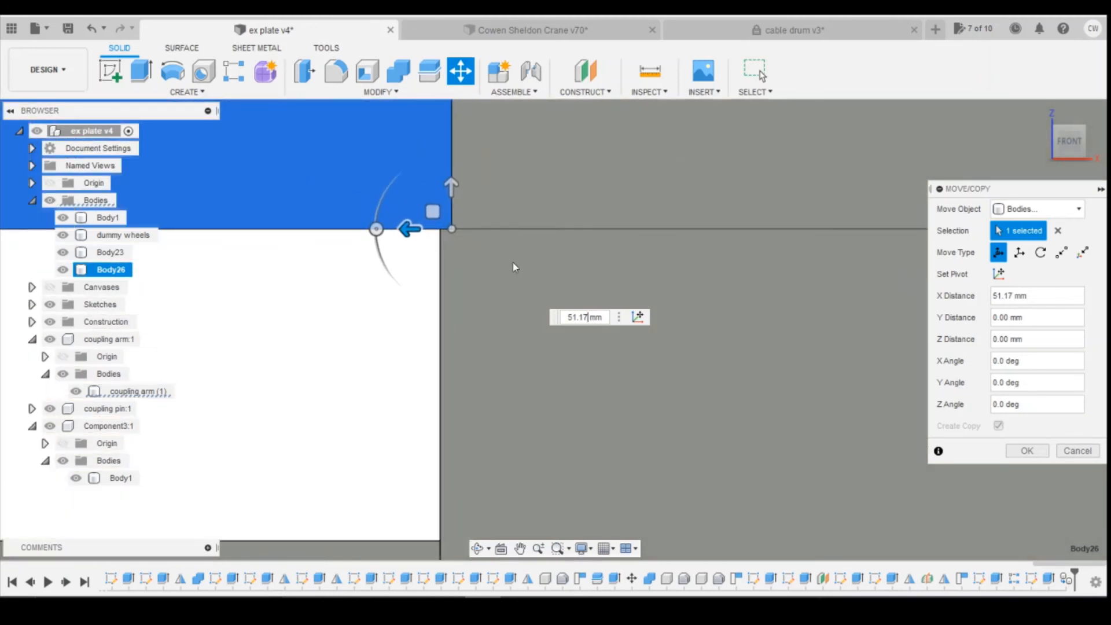
text(5)
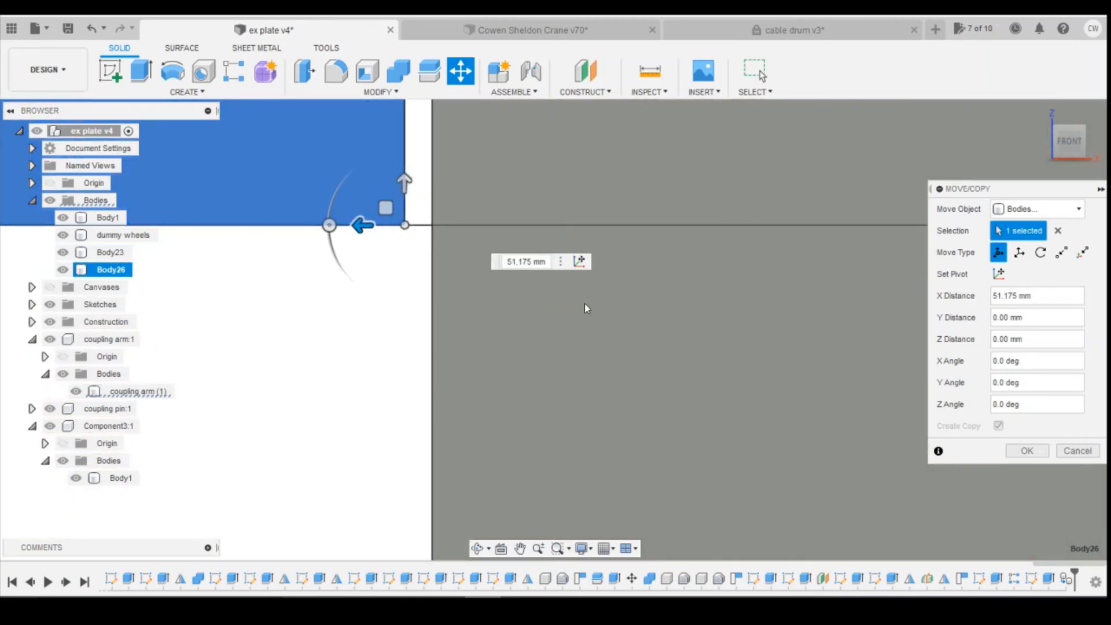
key(BackSpace)
text(1)
key(BackSpace)
text(2)
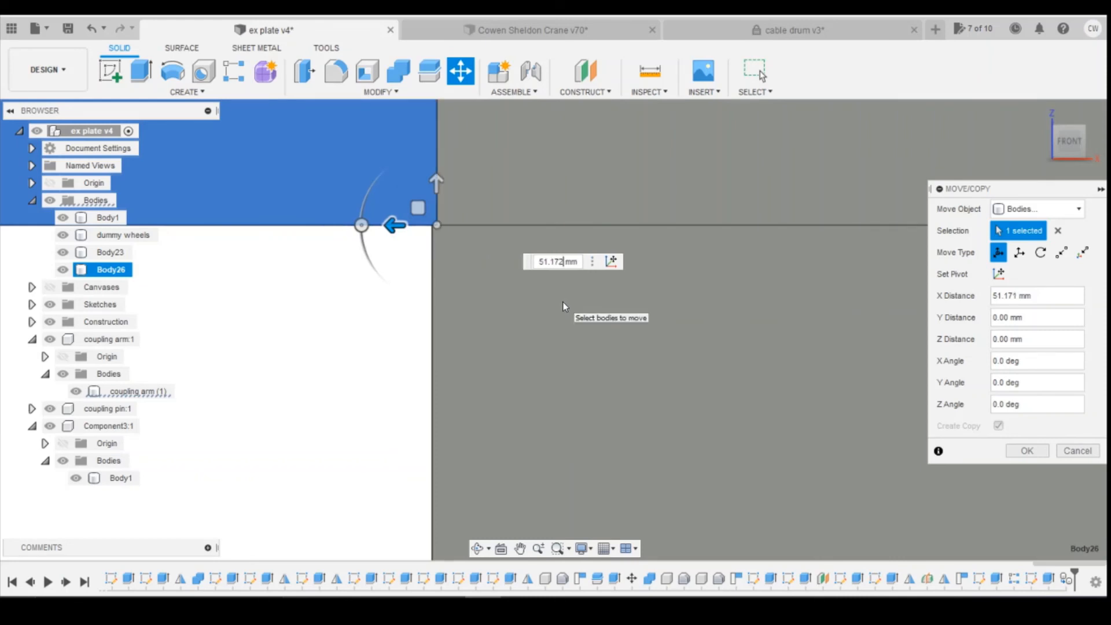
key(BackSpace)
text(1)
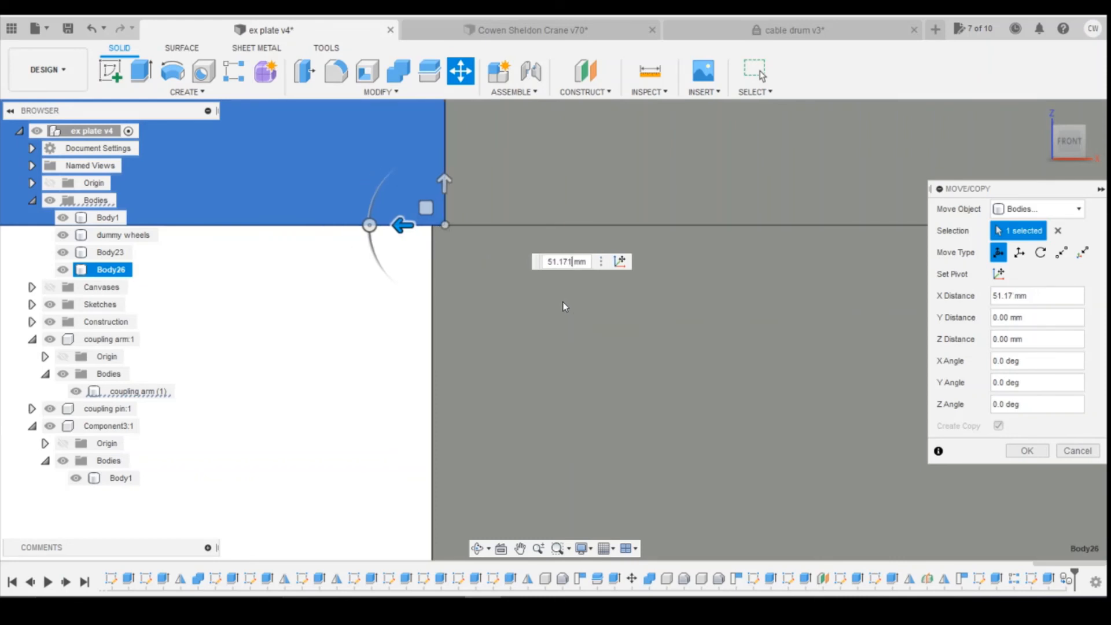
text(5)
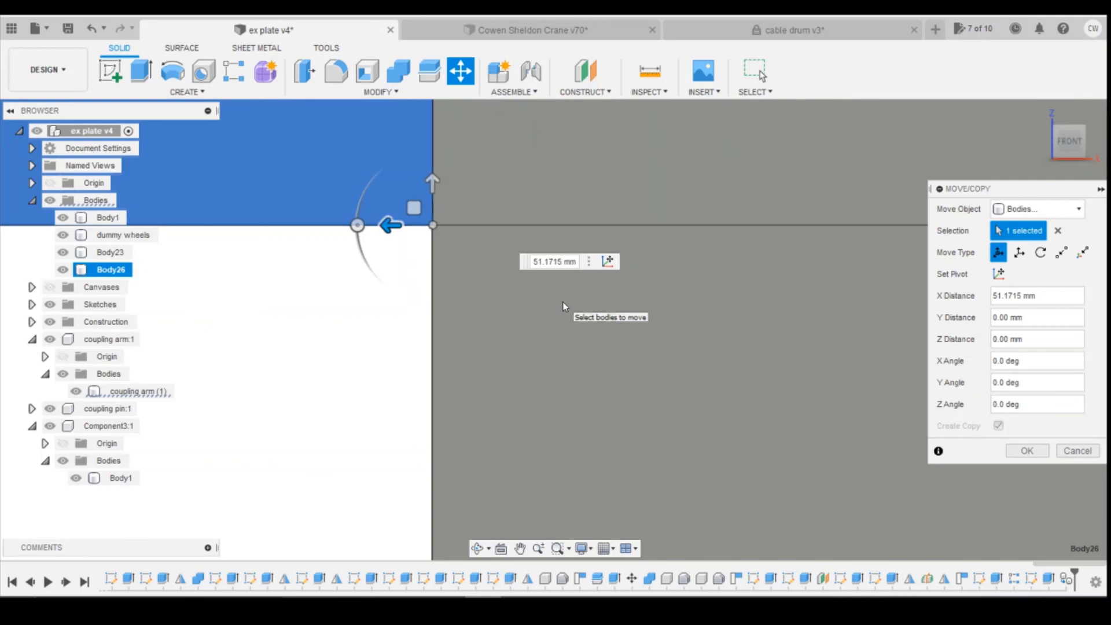
scroll(439, 239, down, 5)
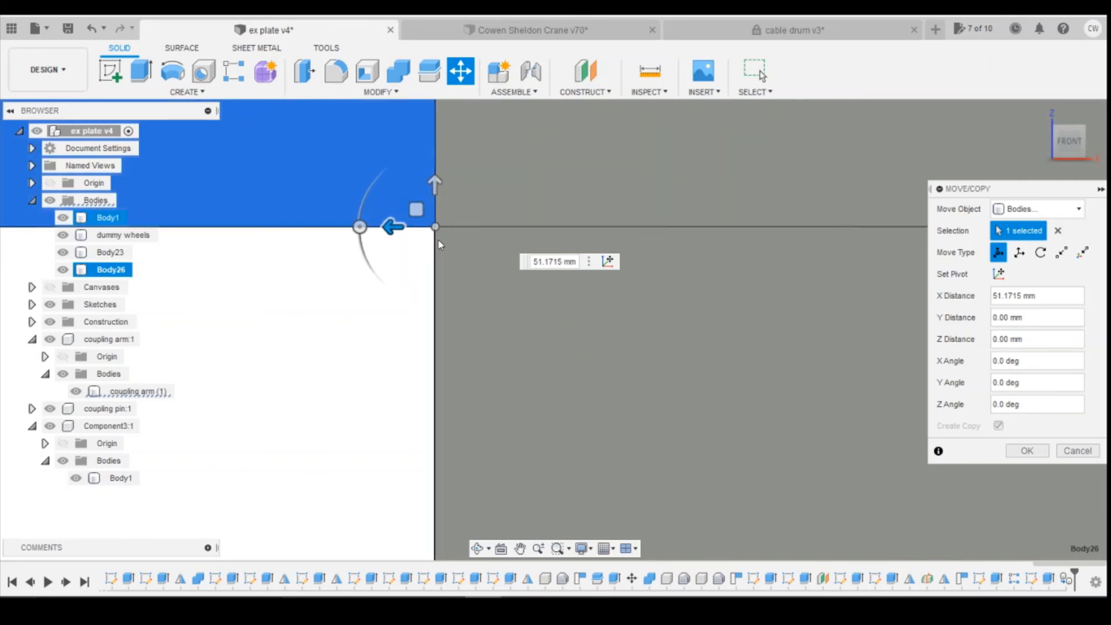
scroll(670, 289, down, 8)
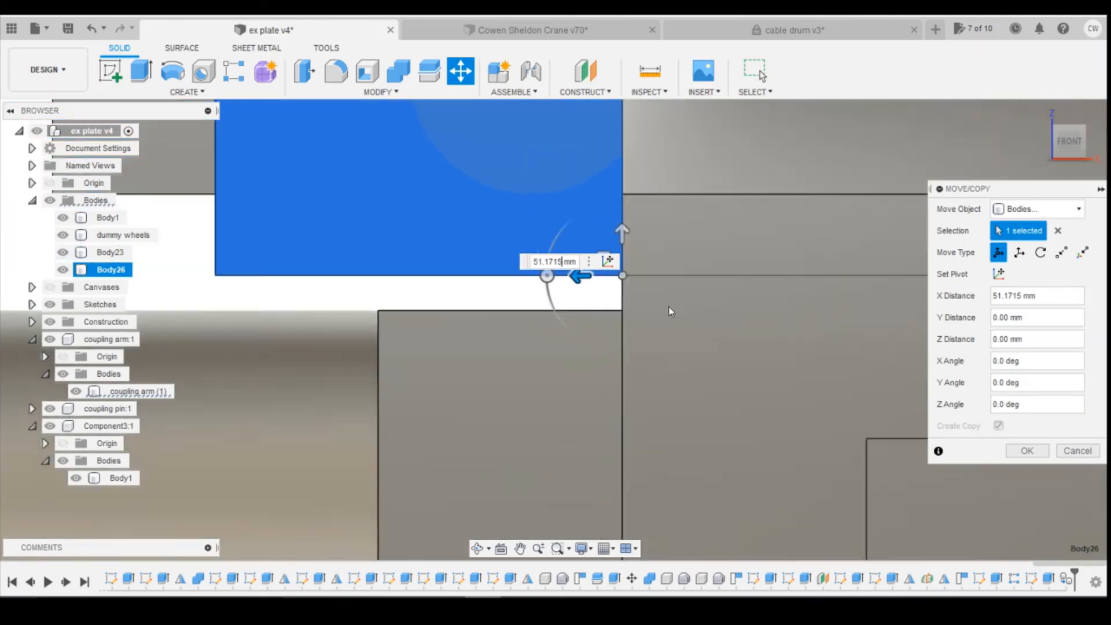
scroll(668, 304, down, 4)
Step: Shift the rotated rod-and-blocks copy by a Y distance of -6.00 mm along the end beam and finish the move
click(1056, 151)
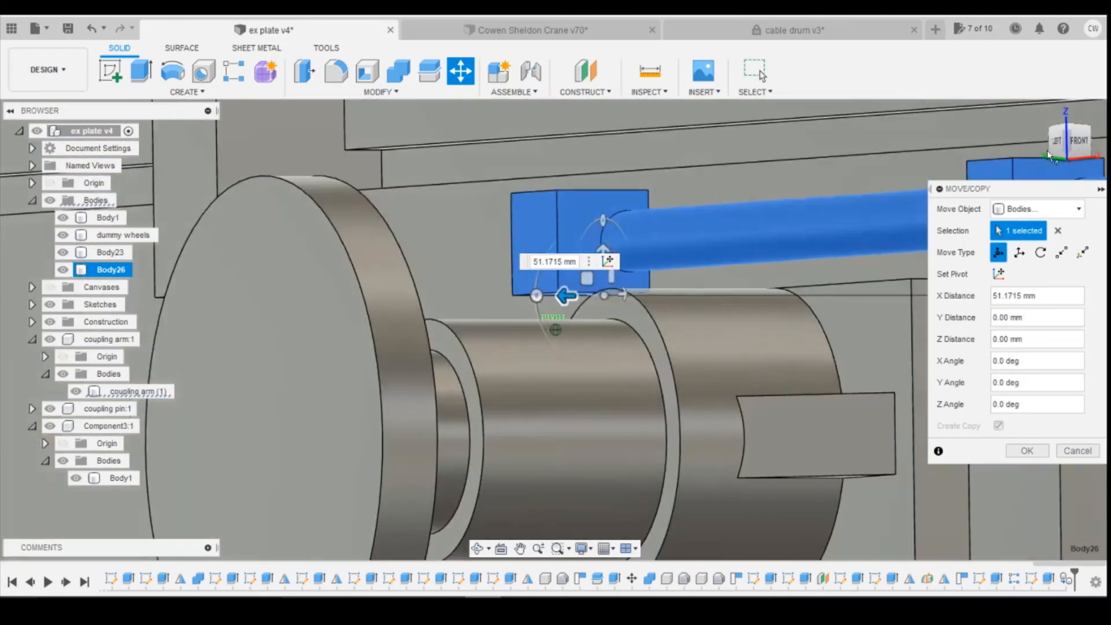
click(1057, 149)
scroll(488, 284, down, 6)
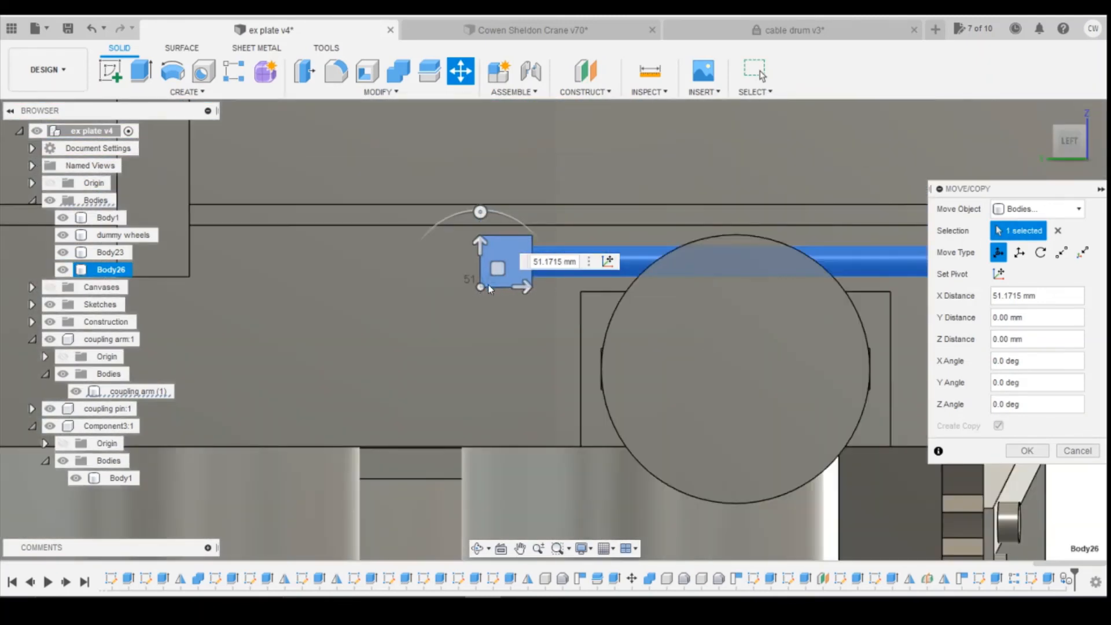
scroll(459, 281, down, 2)
drag(506, 282, 281, 279)
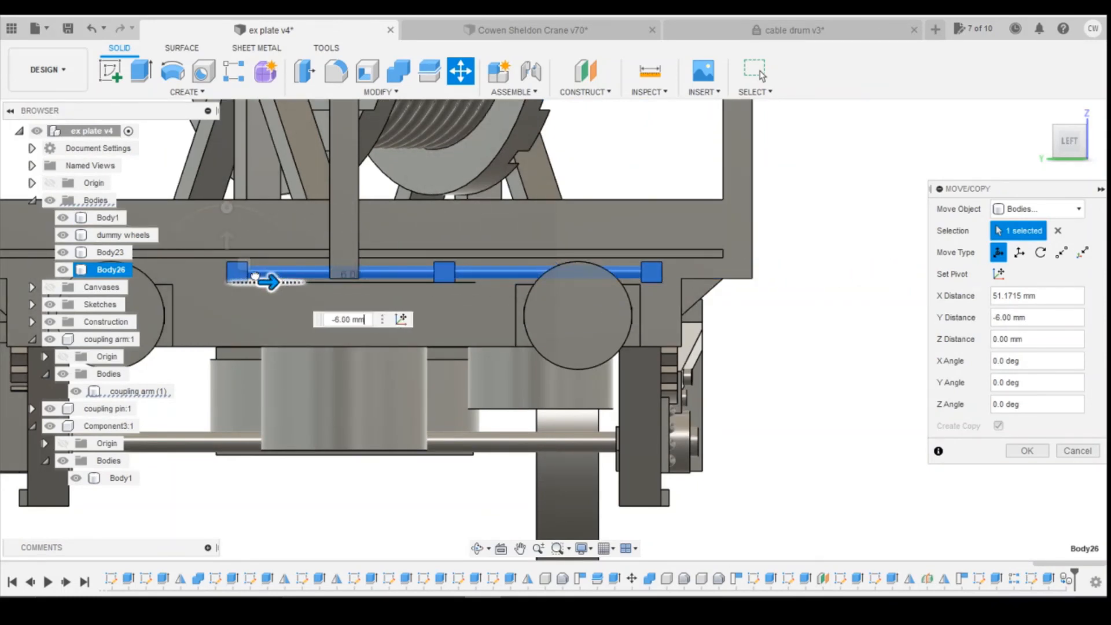
drag(255, 276, 268, 280)
scroll(529, 305, up, 3)
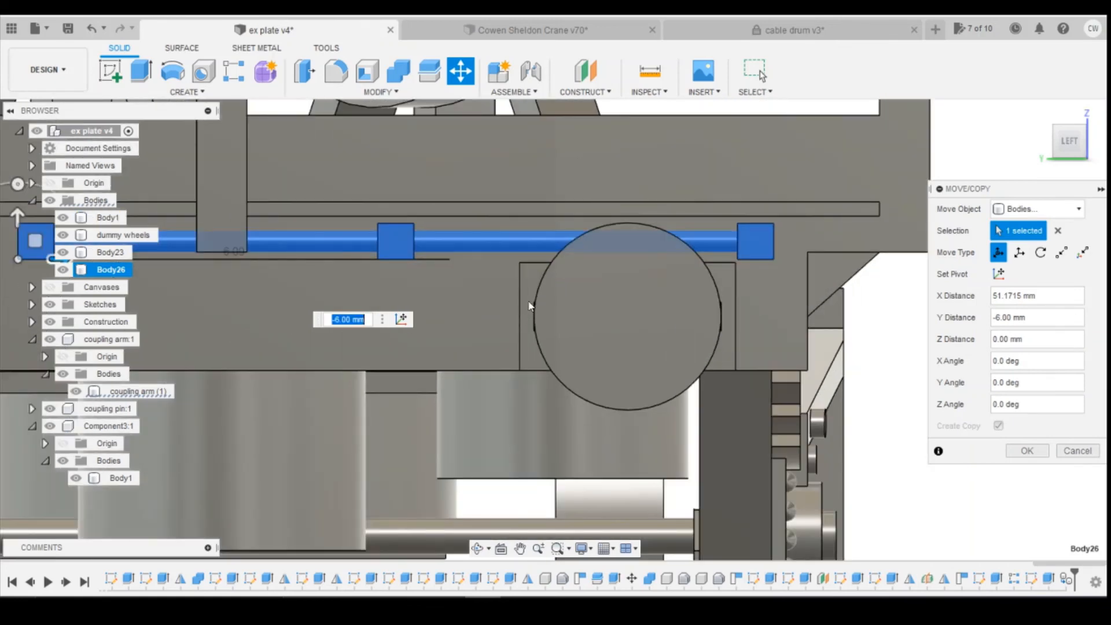
scroll(529, 305, down, 2)
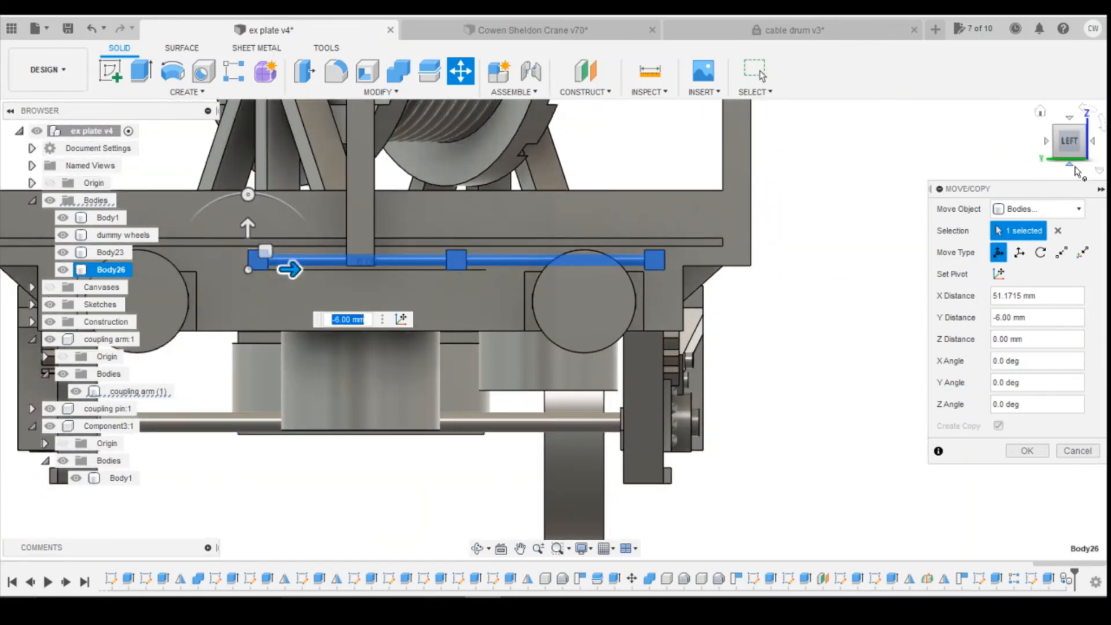
mouse_move(1071, 147)
mouse_down()
mouse_move(1059, 149)
mouse_move(1070, 164)
mouse_up()
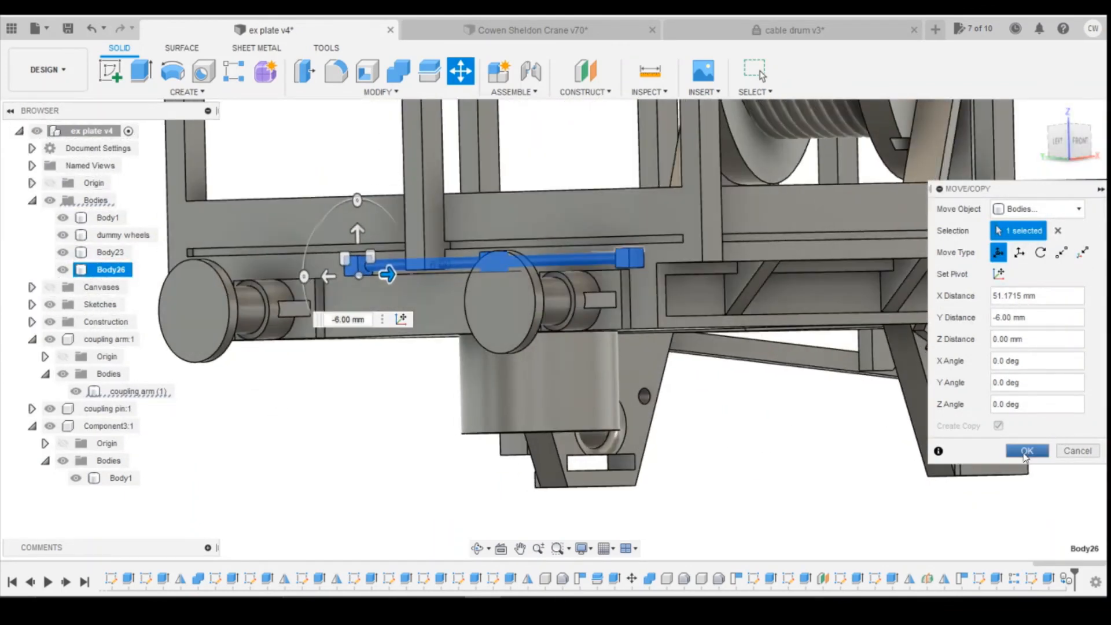
click(1026, 452)
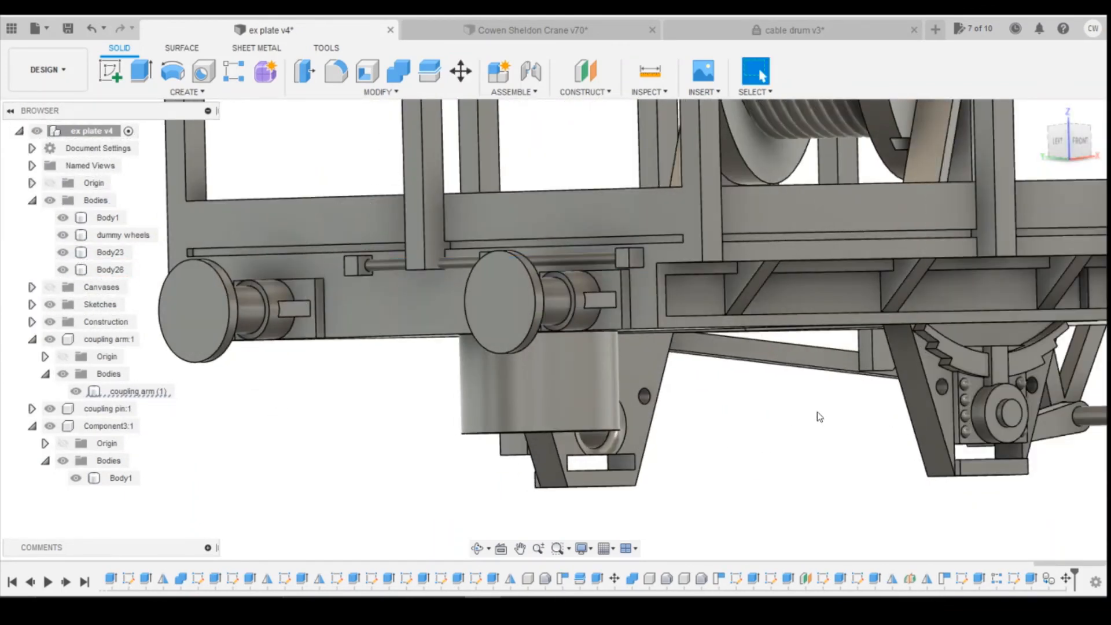
Step: Combine both rod-and-blocks bodies, Body23 and Body26, into the wagon body Body1 with the Join operation
scroll(819, 417, down, 3)
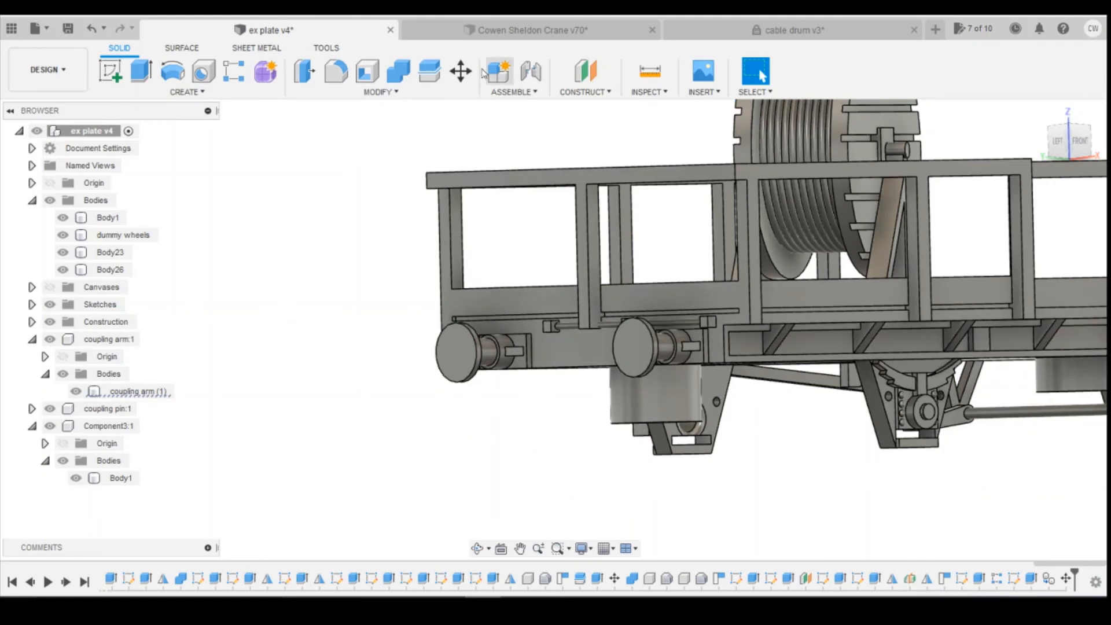
click(398, 70)
click(108, 218)
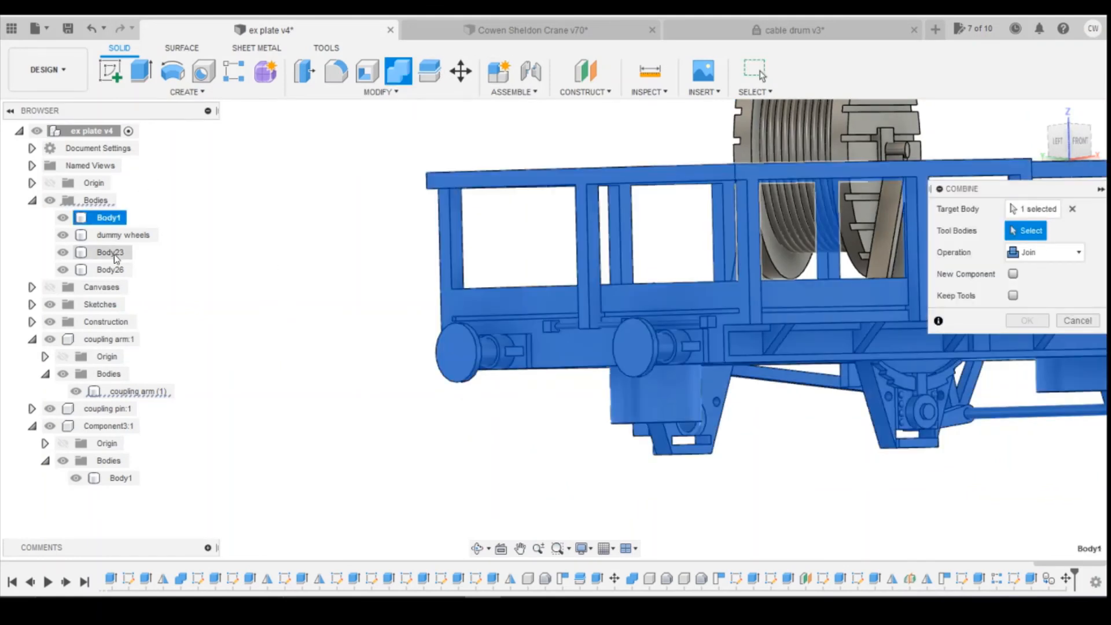
click(120, 235)
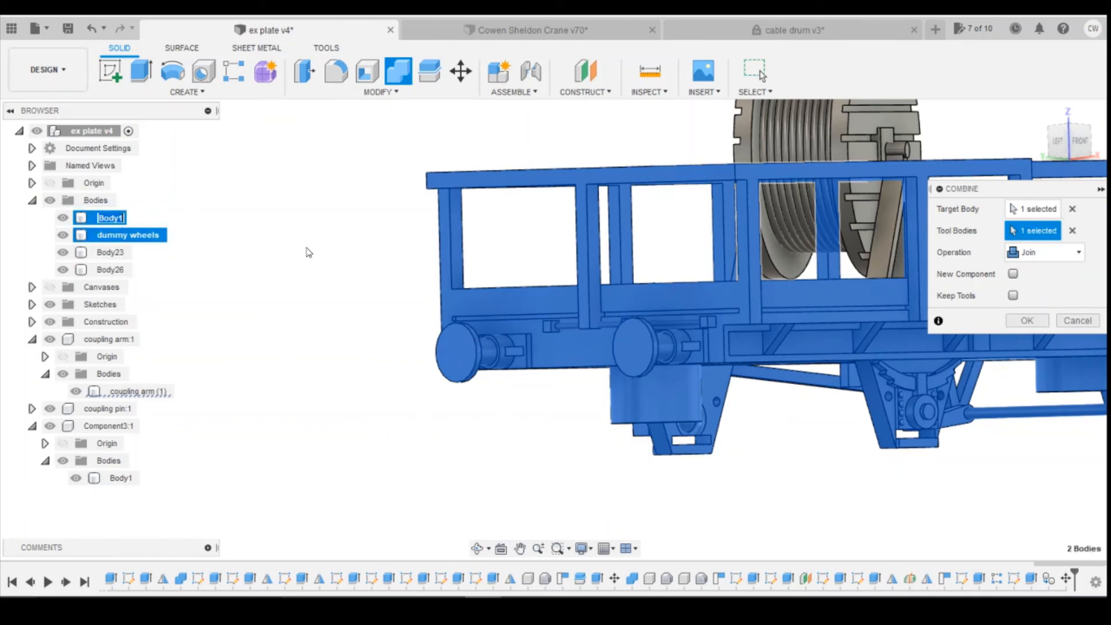
click(1074, 231)
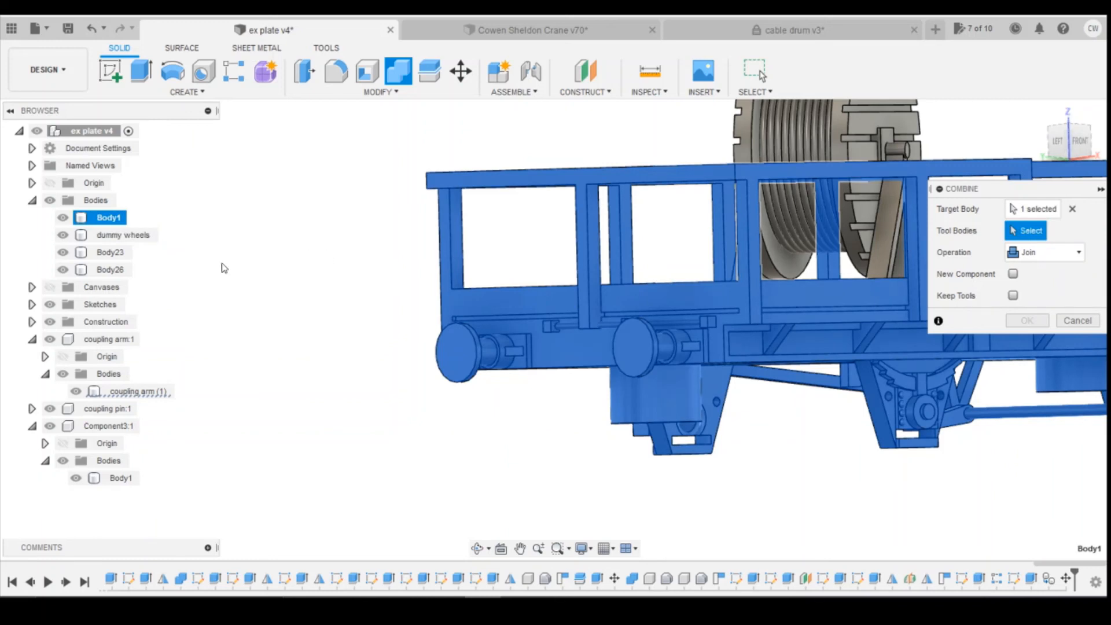
click(113, 252)
click(113, 270)
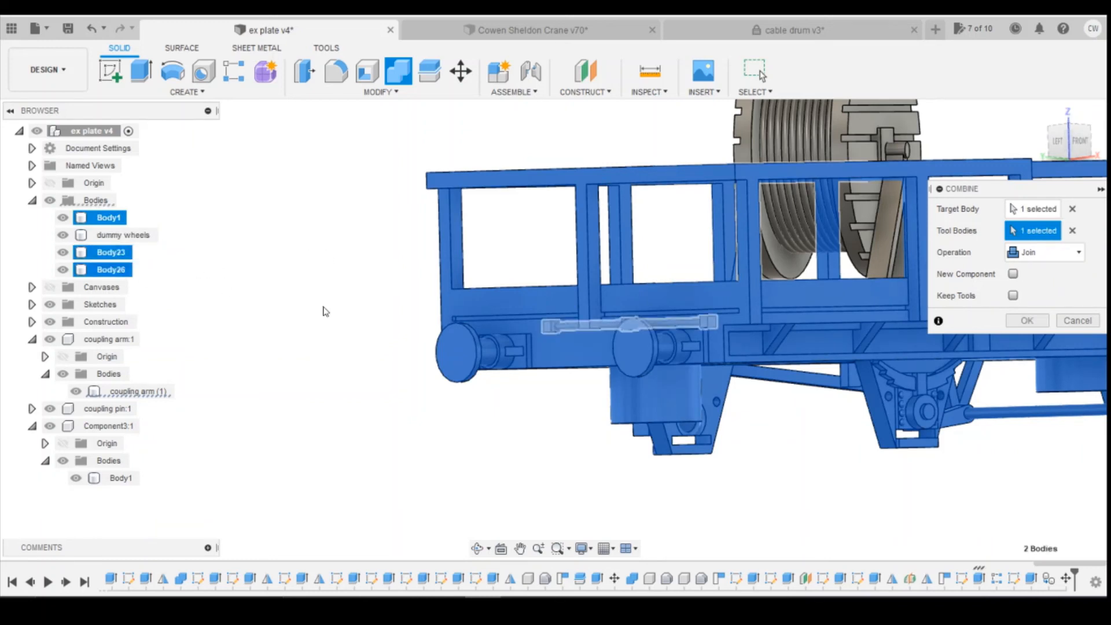
click(1027, 321)
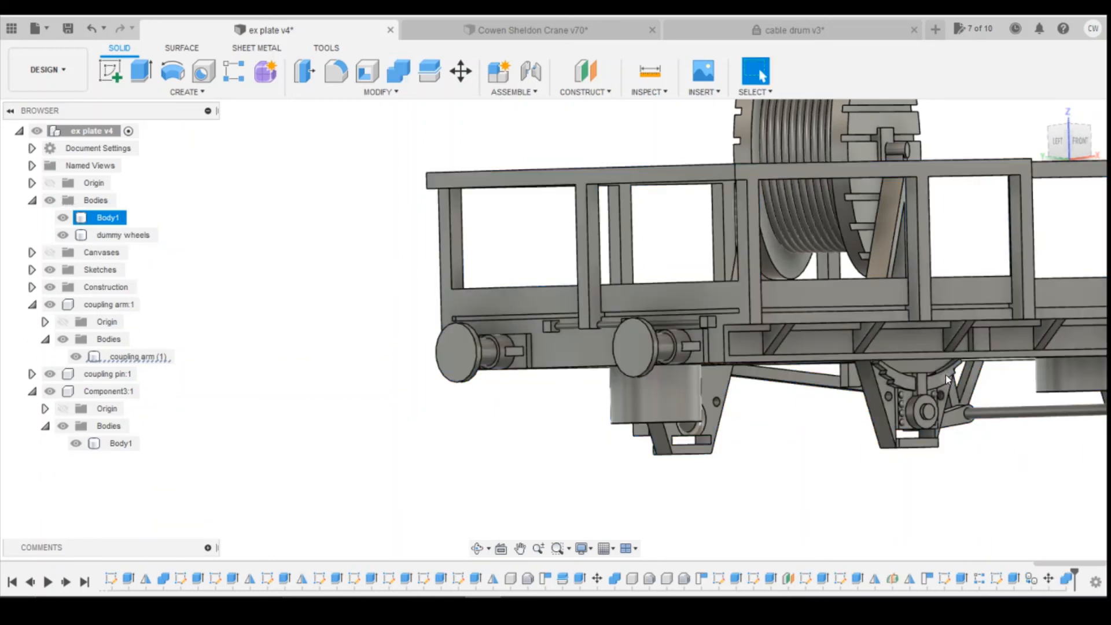
Step: Examine the rod and blocks above the buffers up close, and the complete wagon from several angles
scroll(676, 341, down, 3)
scroll(676, 340, down, 3)
mouse_move(1081, 140)
mouse_down()
mouse_move(1064, 145)
mouse_move(1068, 157)
mouse_up()
scroll(630, 354, up, 10)
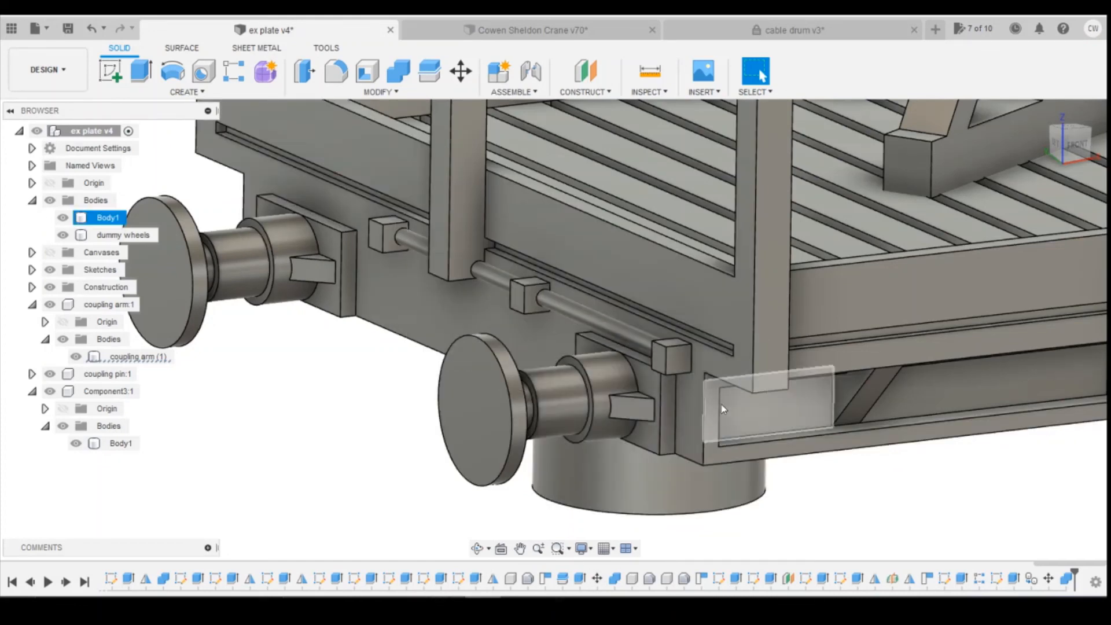
scroll(680, 402, down, 10)
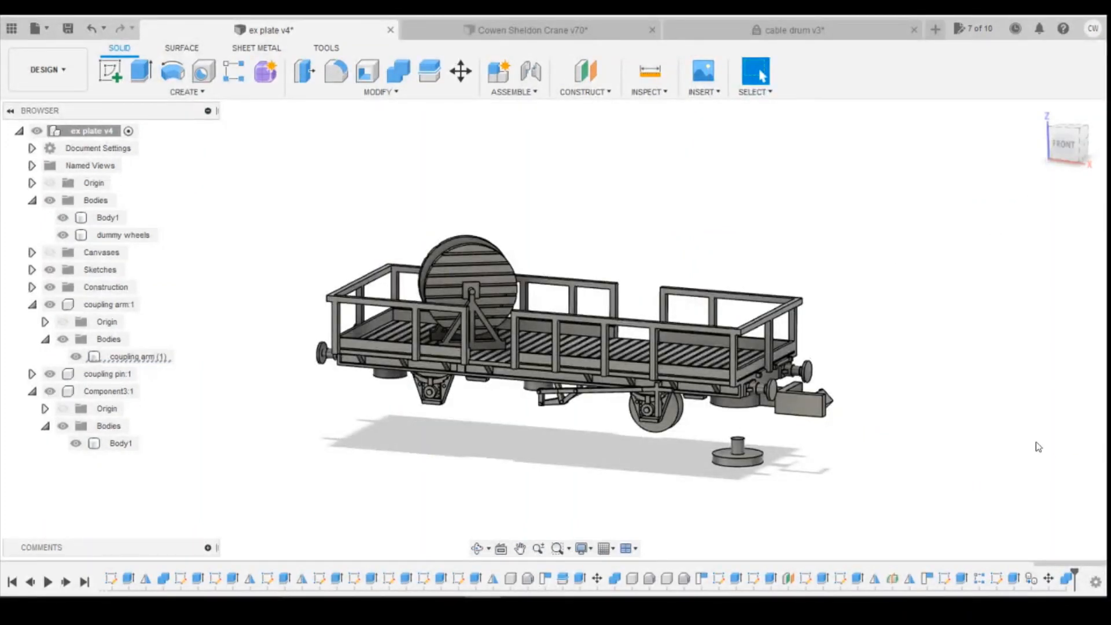
drag(1069, 148, 1063, 138)
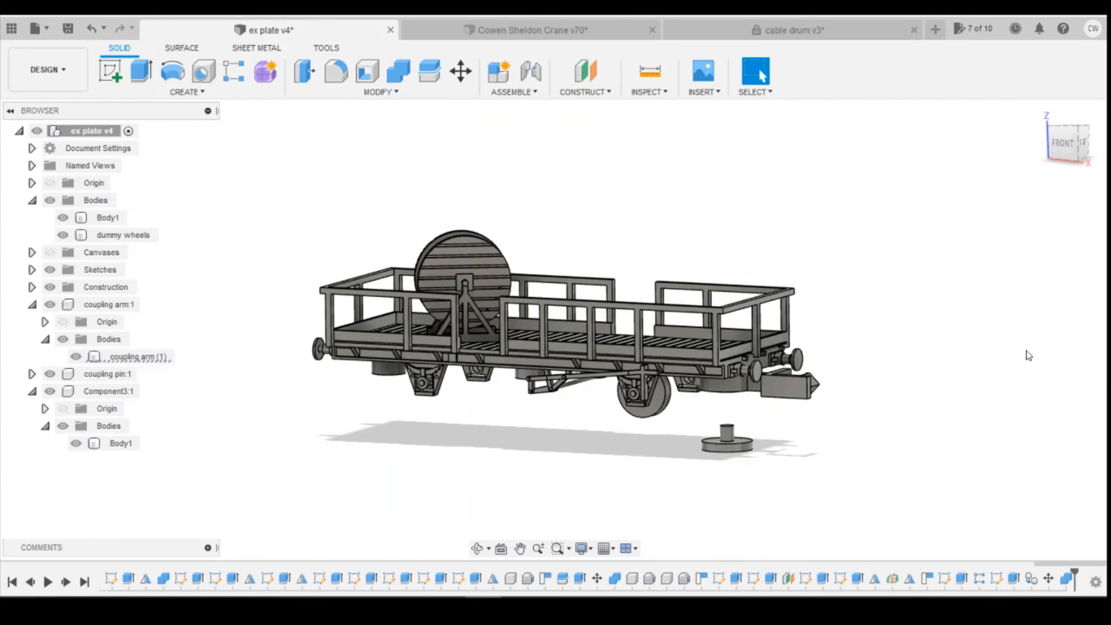
drag(1069, 143, 1068, 157)
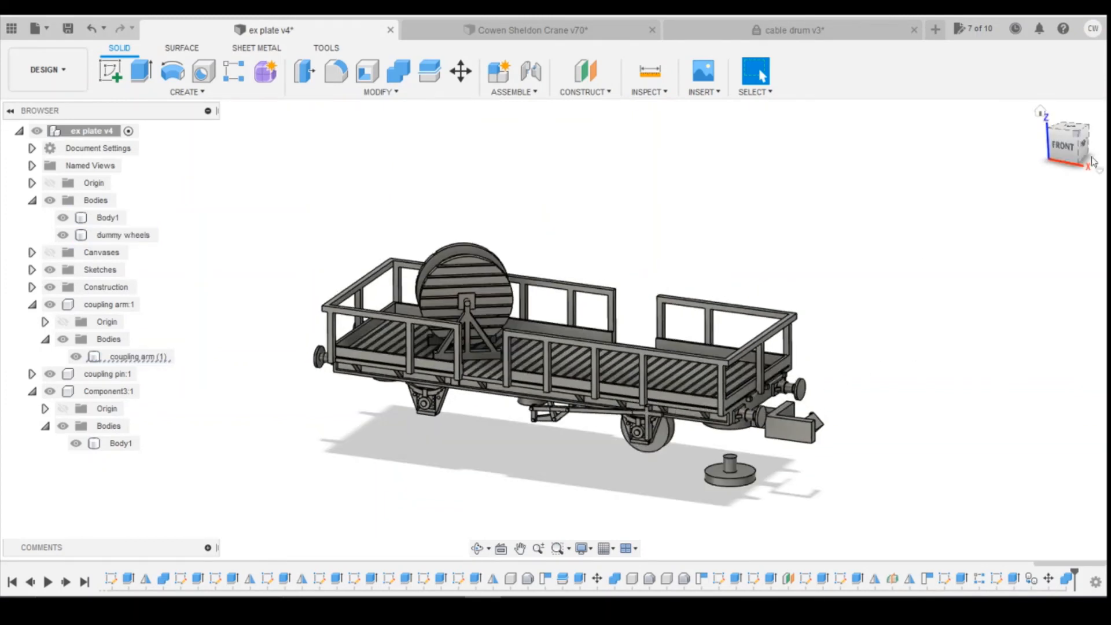
click(1067, 145)
drag(1076, 129, 1076, 139)
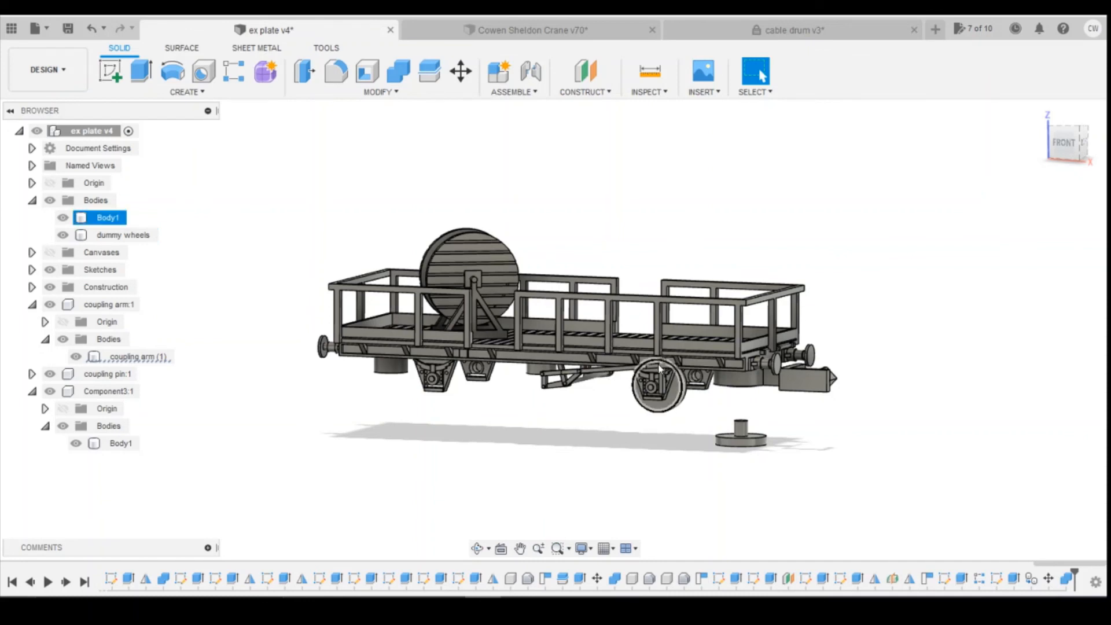
click(1078, 147)
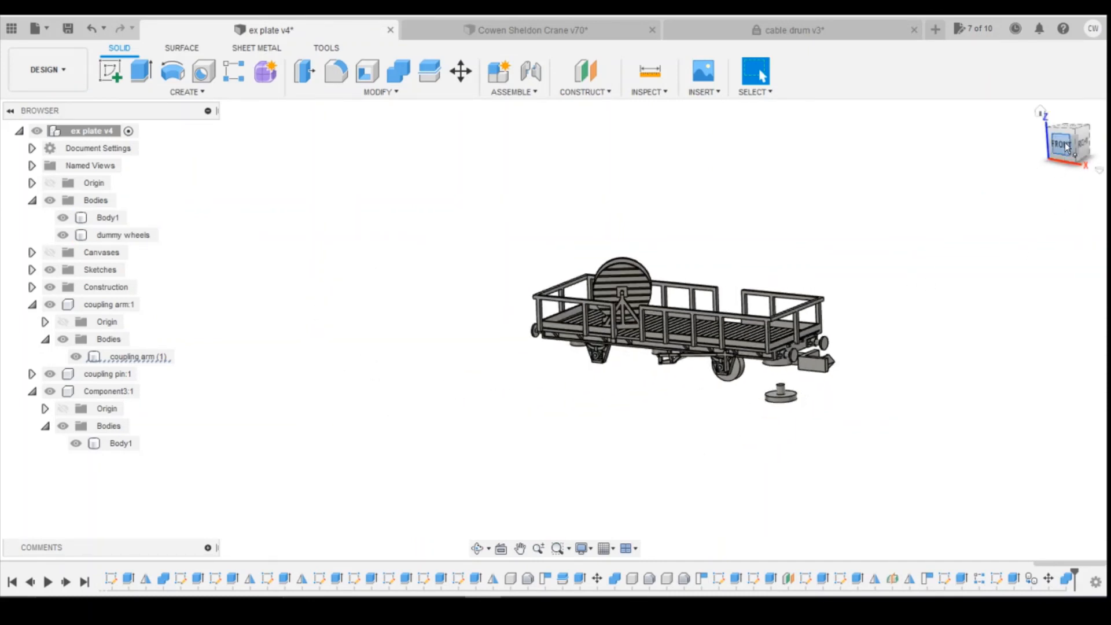
mouse_move(1065, 142)
mouse_down()
mouse_move(1015, 165)
mouse_move(1065, 152)
mouse_up()
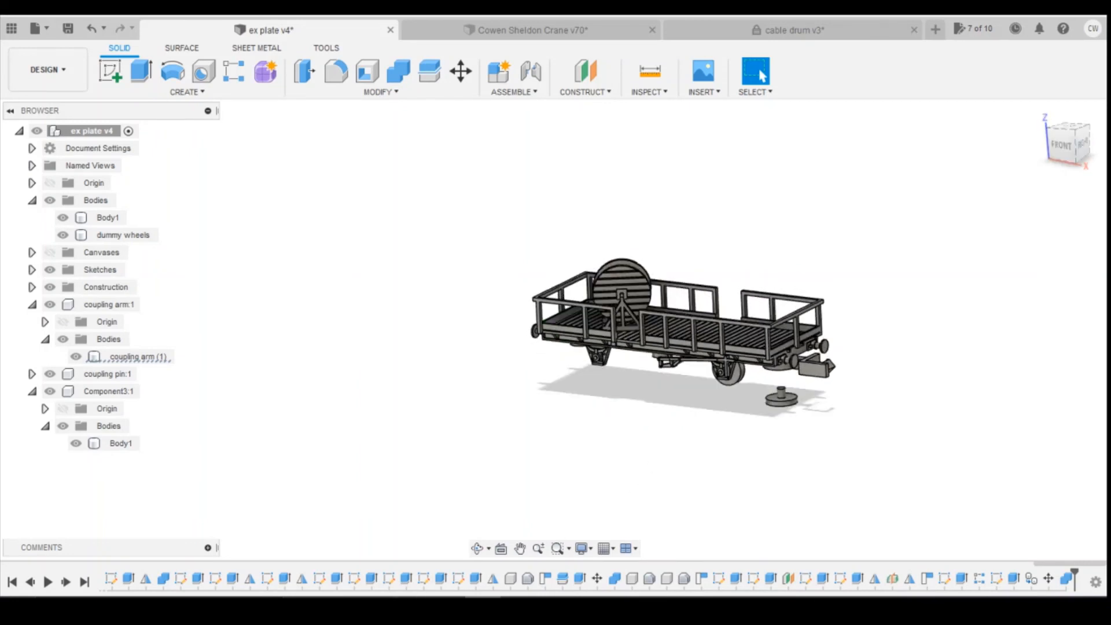
Step: Switch to the Photos app and look through the reference photos of the cable drum wagons and neighbouring rail vehicles
click(411, 604)
click(473, 571)
scroll(799, 259, down, 1)
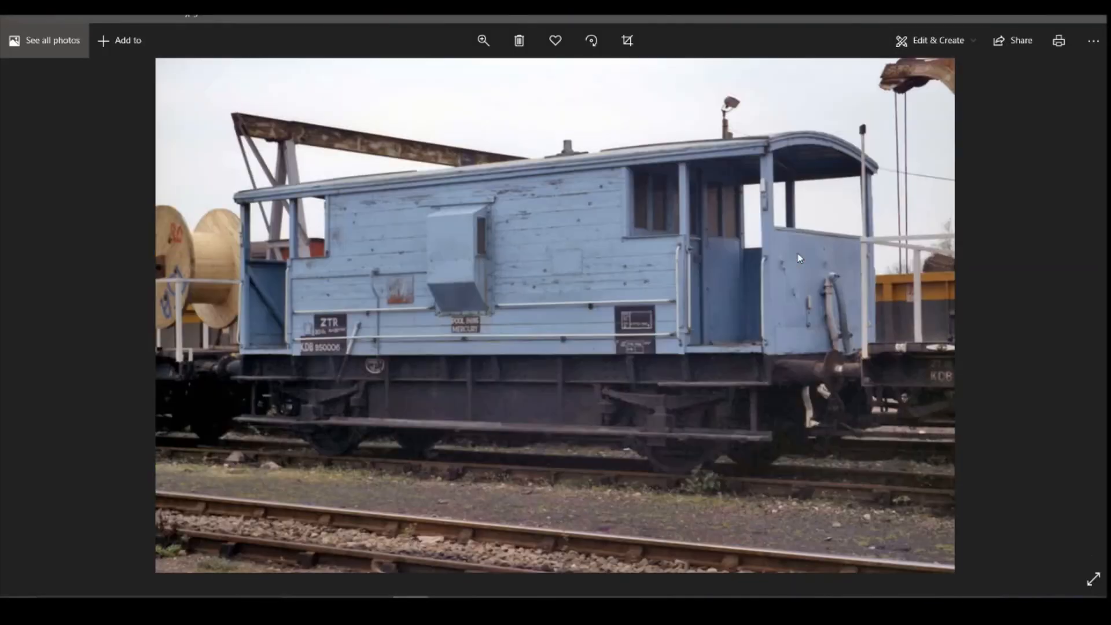
scroll(799, 258, down, 3)
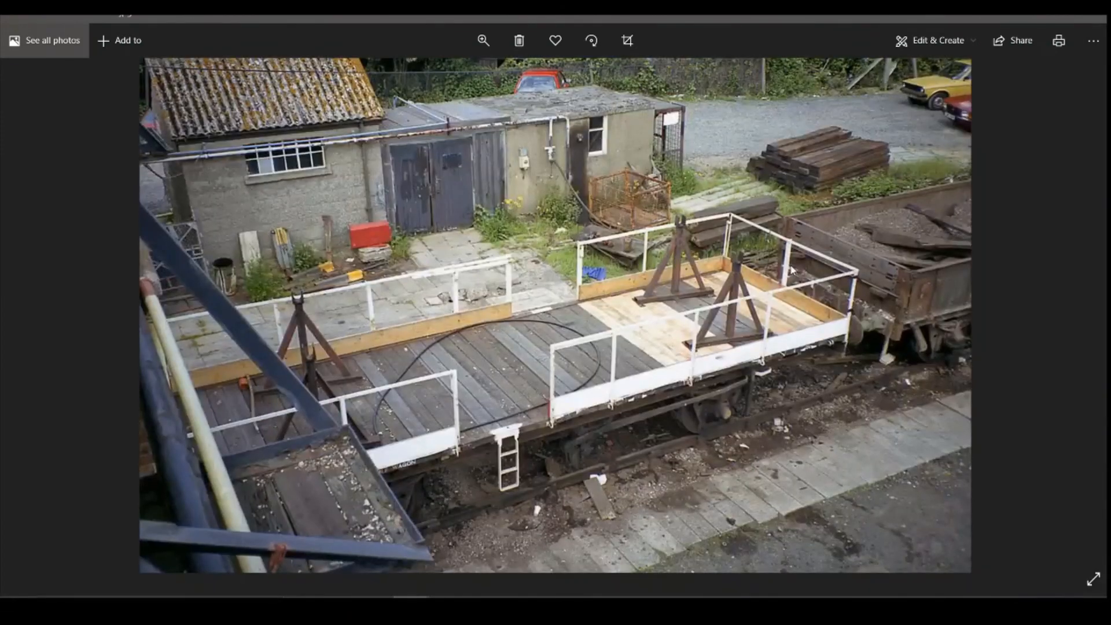
scroll(792, 269, down, 1)
scroll(789, 277, up, 2)
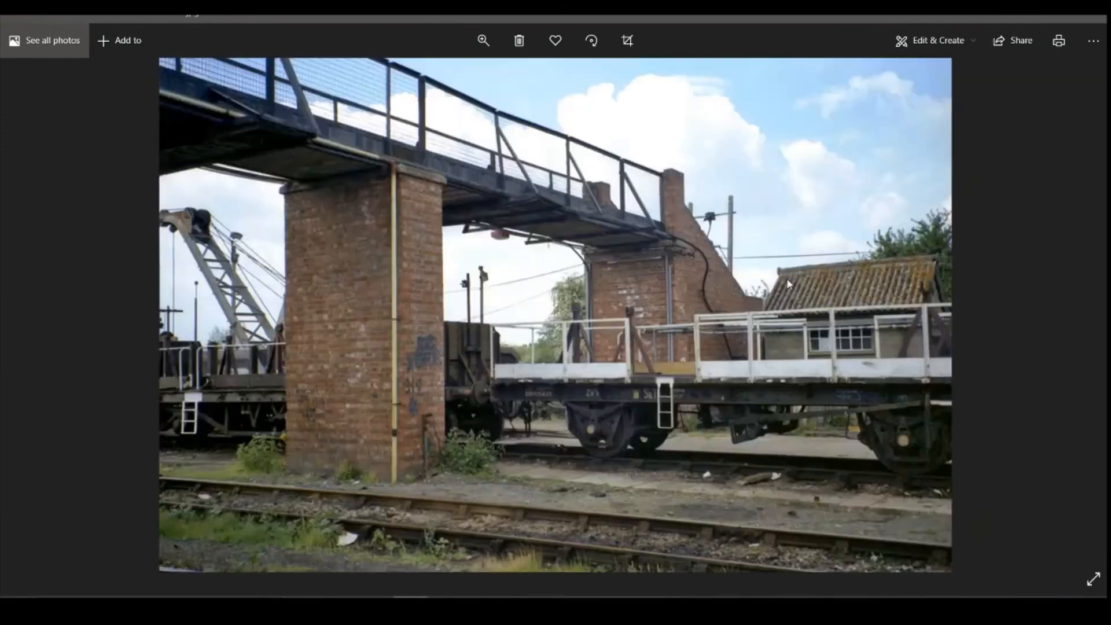
scroll(787, 278, up, 2)
scroll(769, 302, up, 3)
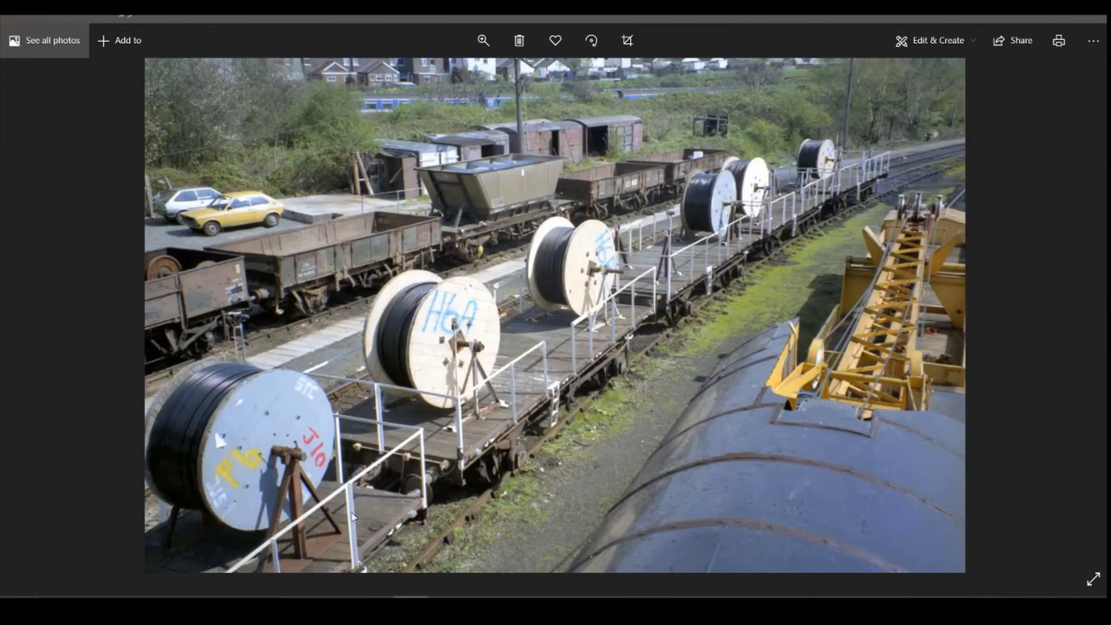
scroll(415, 475, up, 4)
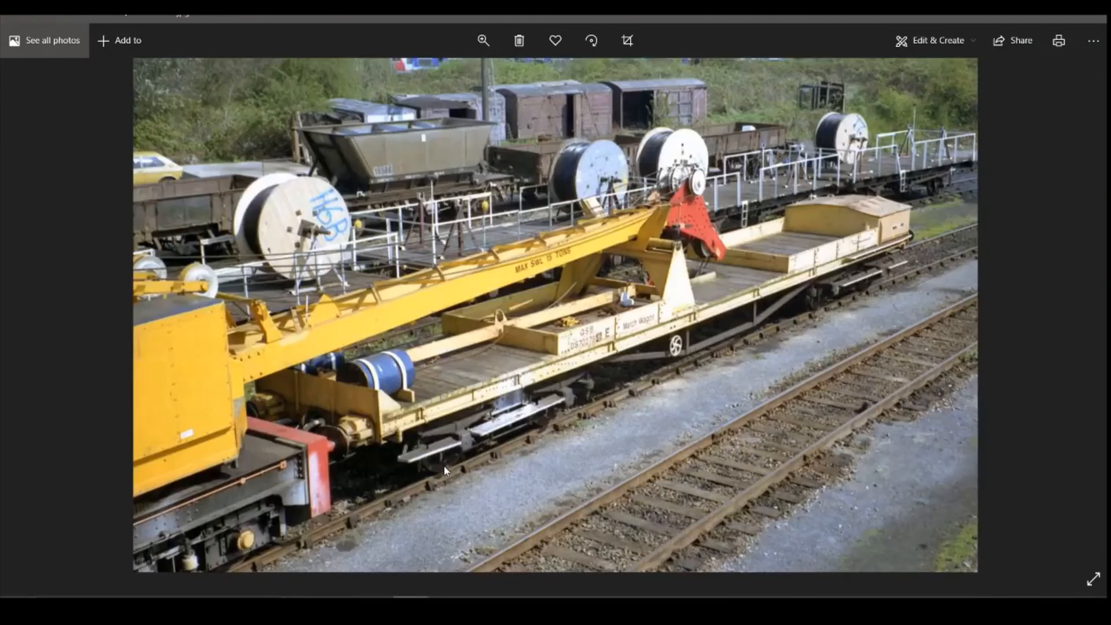
scroll(446, 470, up, 3)
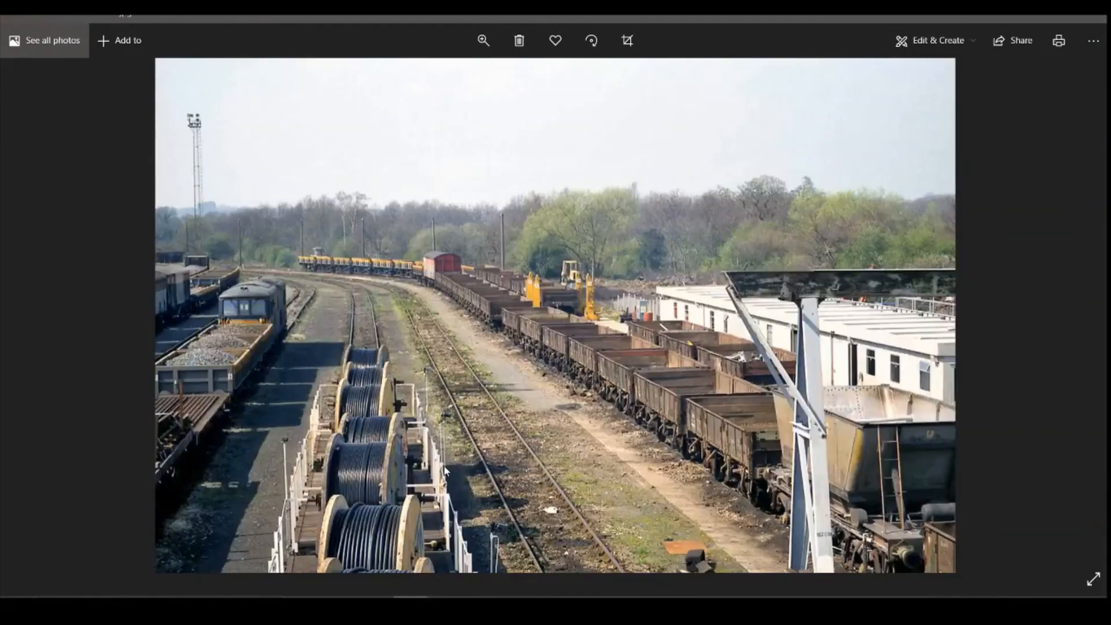
Step: Look through the reference photos of cable wagons carrying drums in the yard, noting the railings, drum stands, ladders and end details
scroll(444, 467, up, 1)
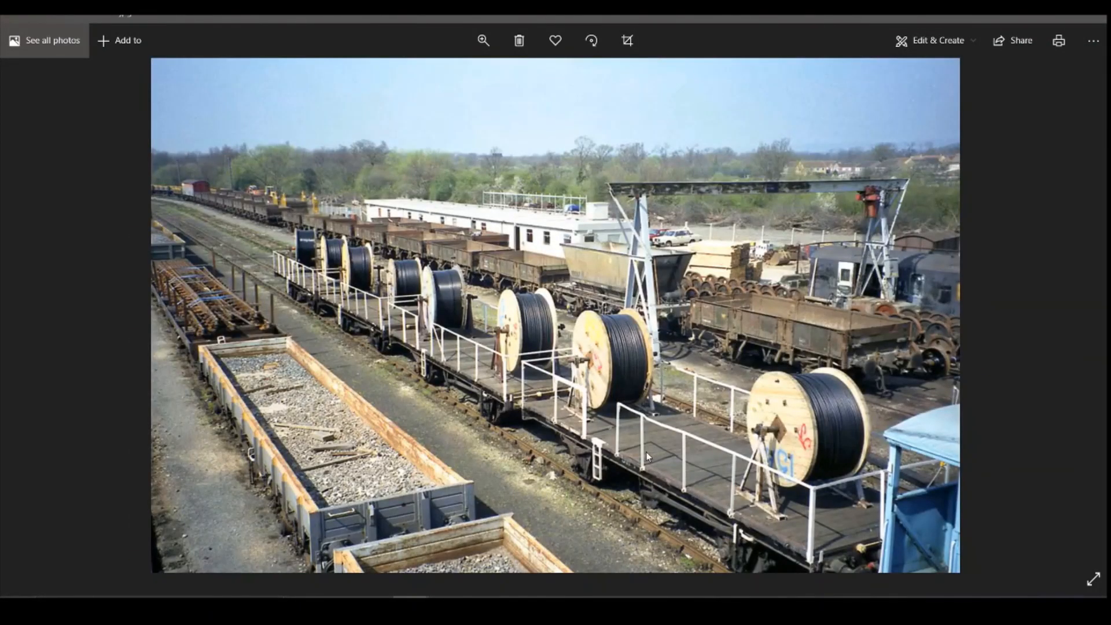
scroll(648, 457, up, 4)
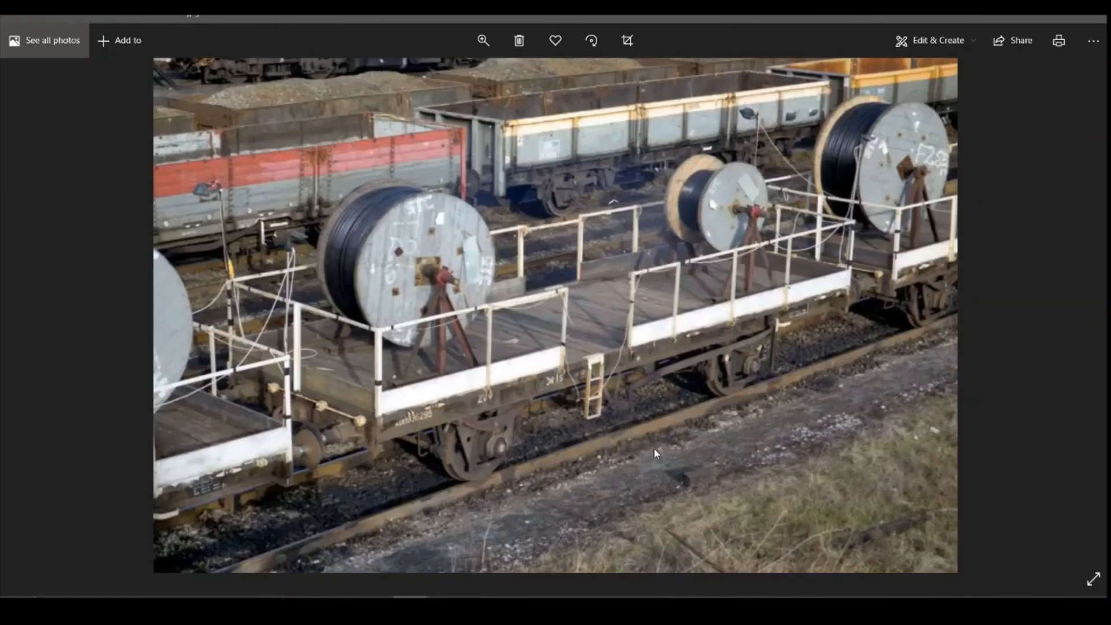
scroll(654, 448, up, 1)
scroll(557, 413, up, 1)
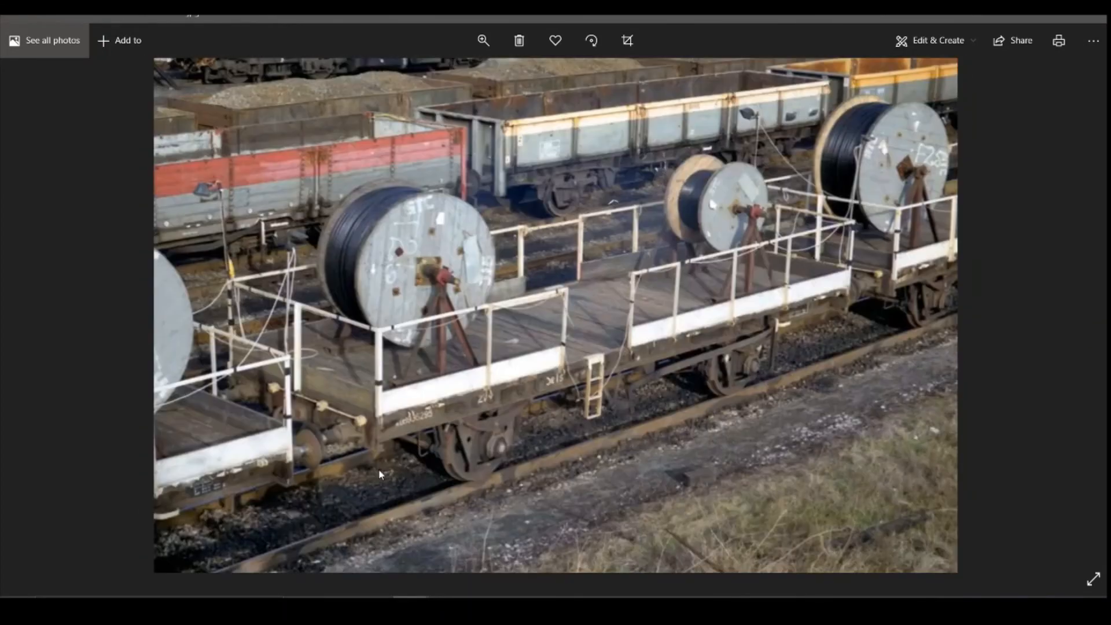
scroll(488, 466, up, 2)
scroll(501, 463, up, 4)
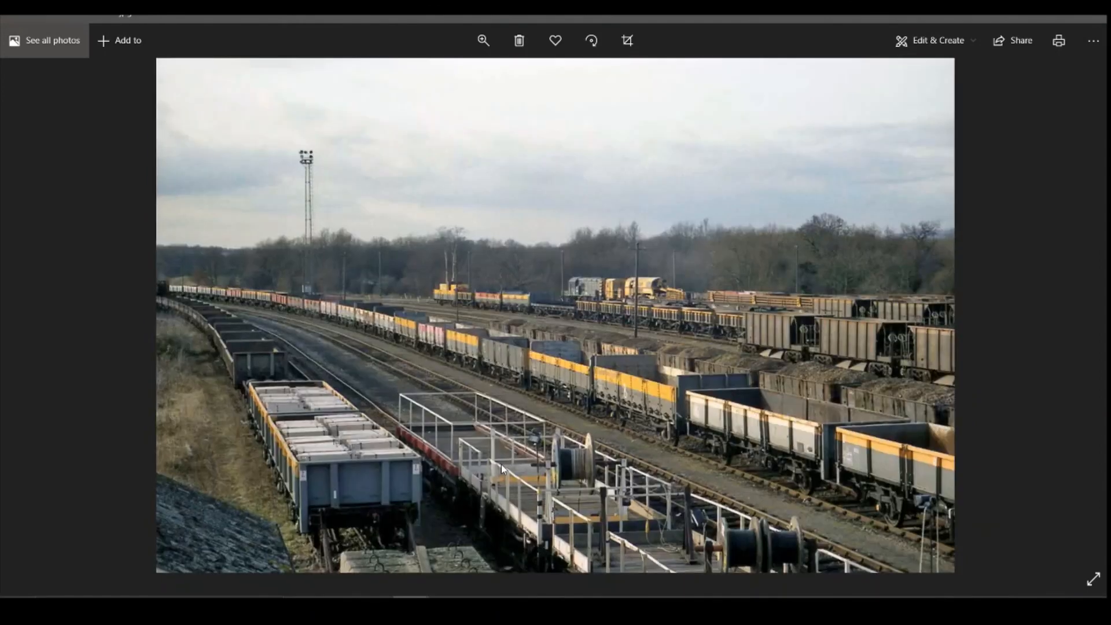
Step: Examine the side and end views of the empty cable wagons and the surrounding yard photos, comparing drum stands, railings, underframes and end rods
scroll(501, 463, up, 3)
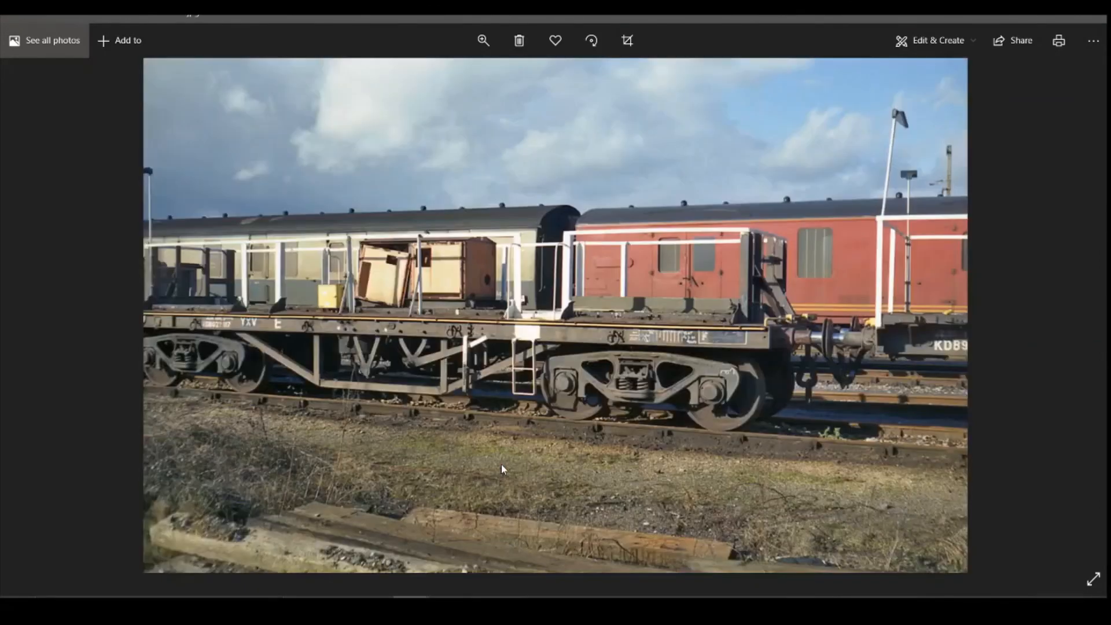
scroll(569, 413, up, 2)
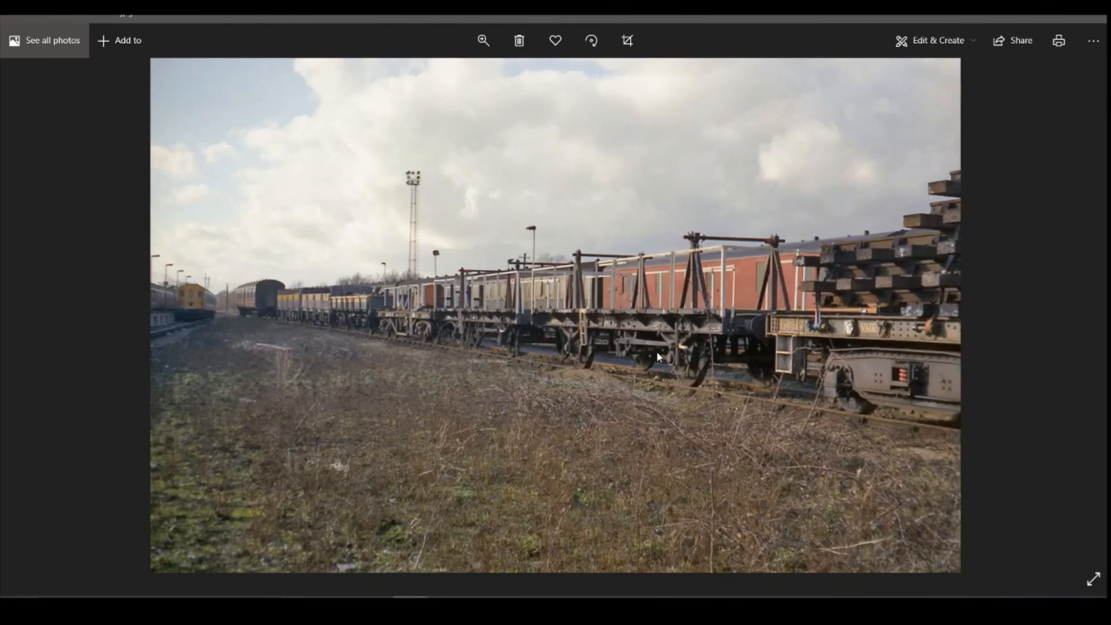
scroll(460, 380, up, 4)
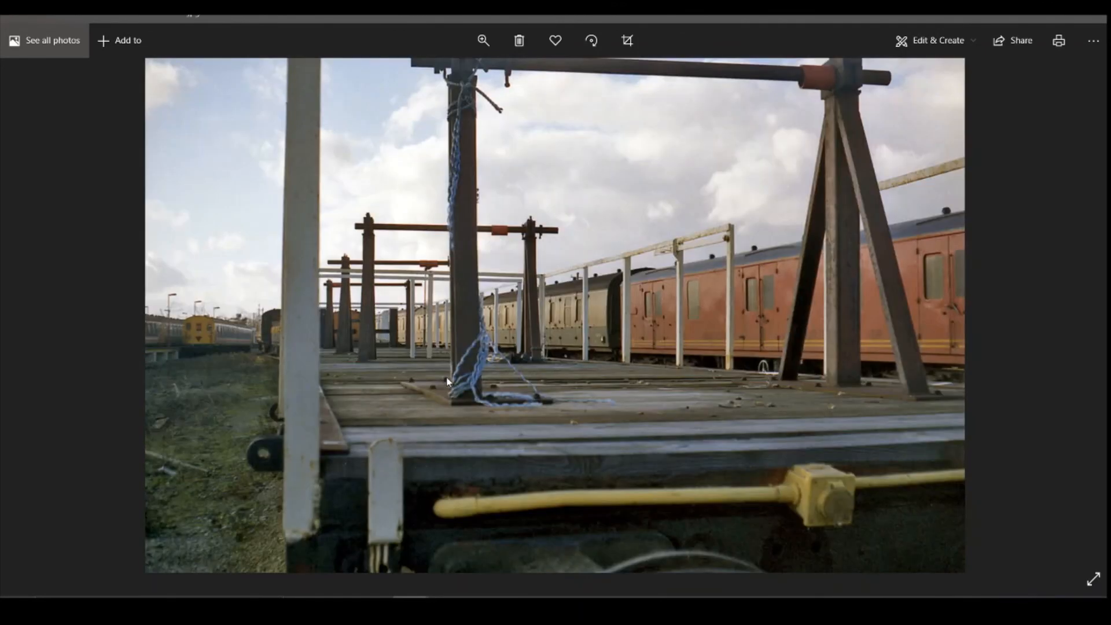
scroll(468, 387, up, 2)
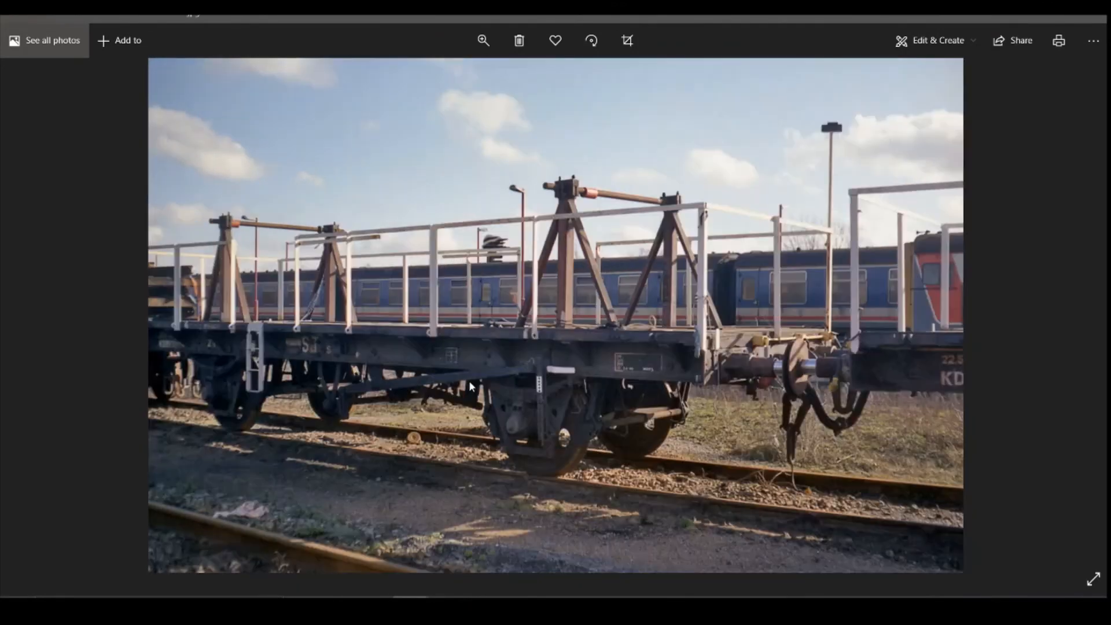
scroll(472, 387, up, 1)
scroll(472, 387, up, 3)
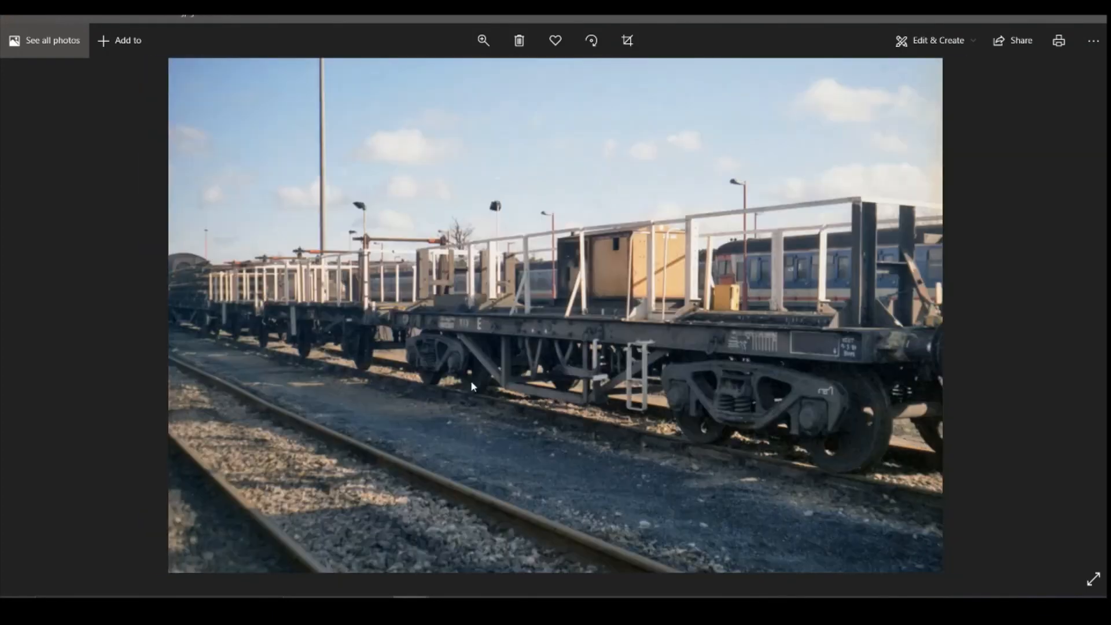
scroll(470, 381, up, 3)
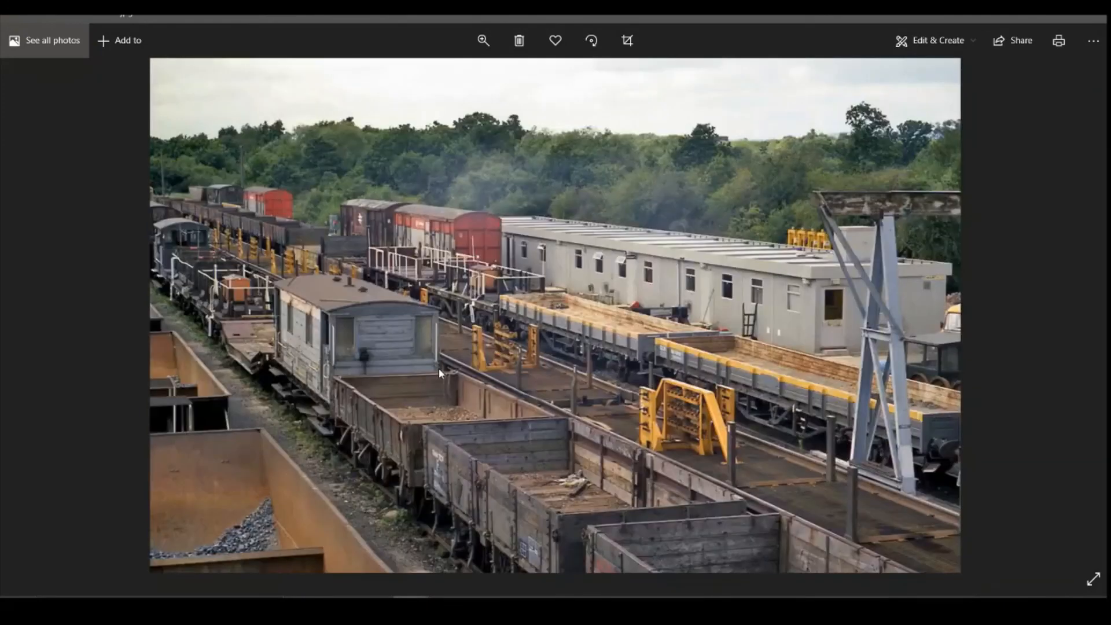
scroll(438, 367, up, 2)
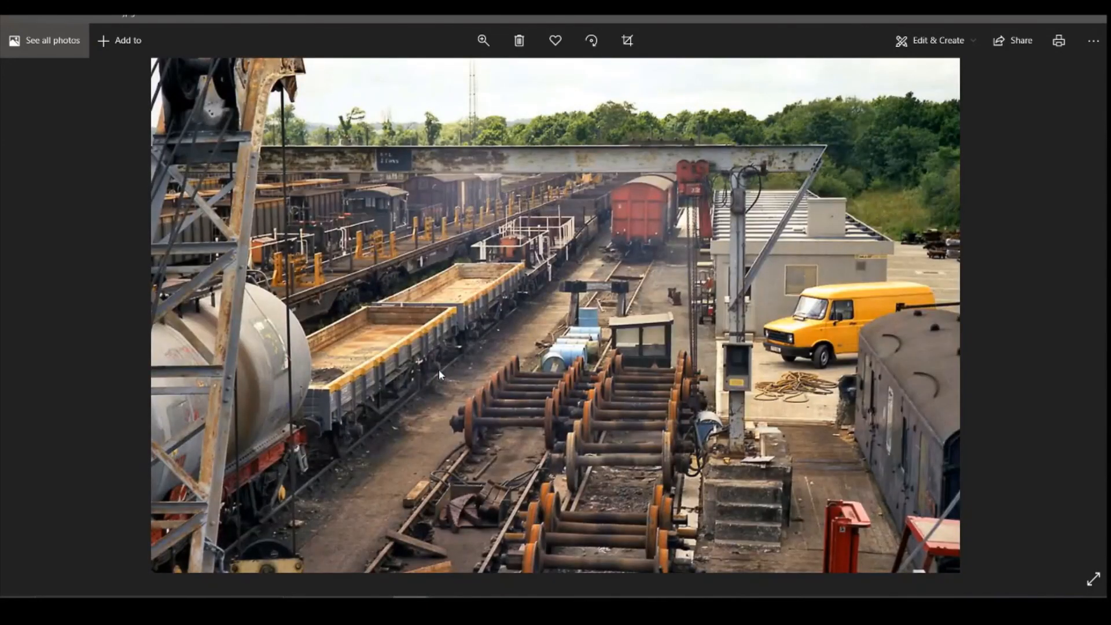
scroll(438, 371, up, 4)
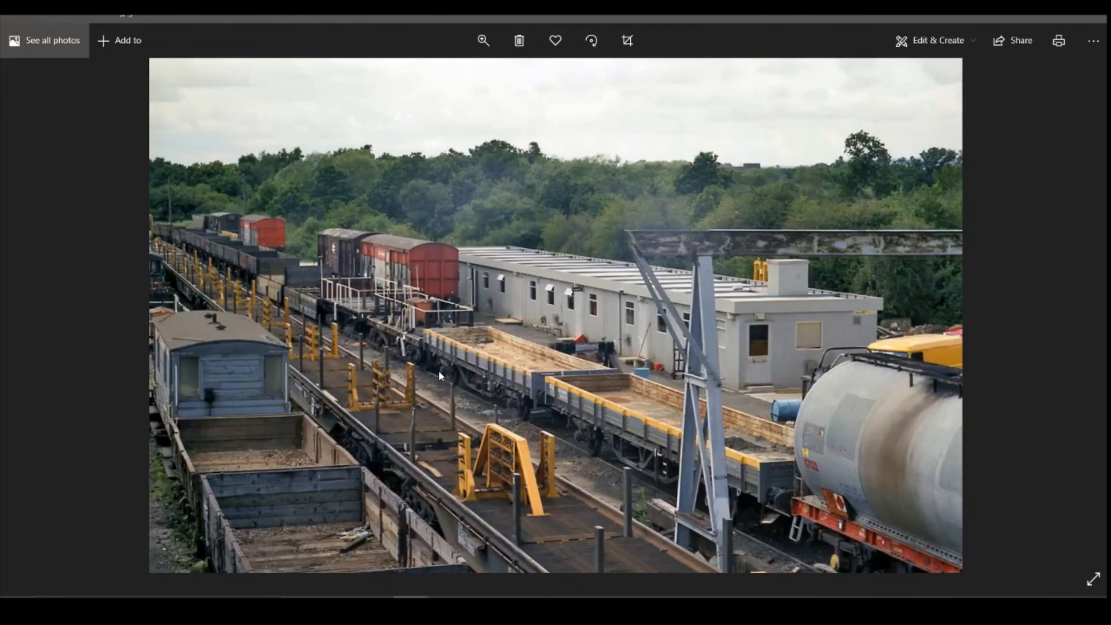
scroll(577, 292, up, 3)
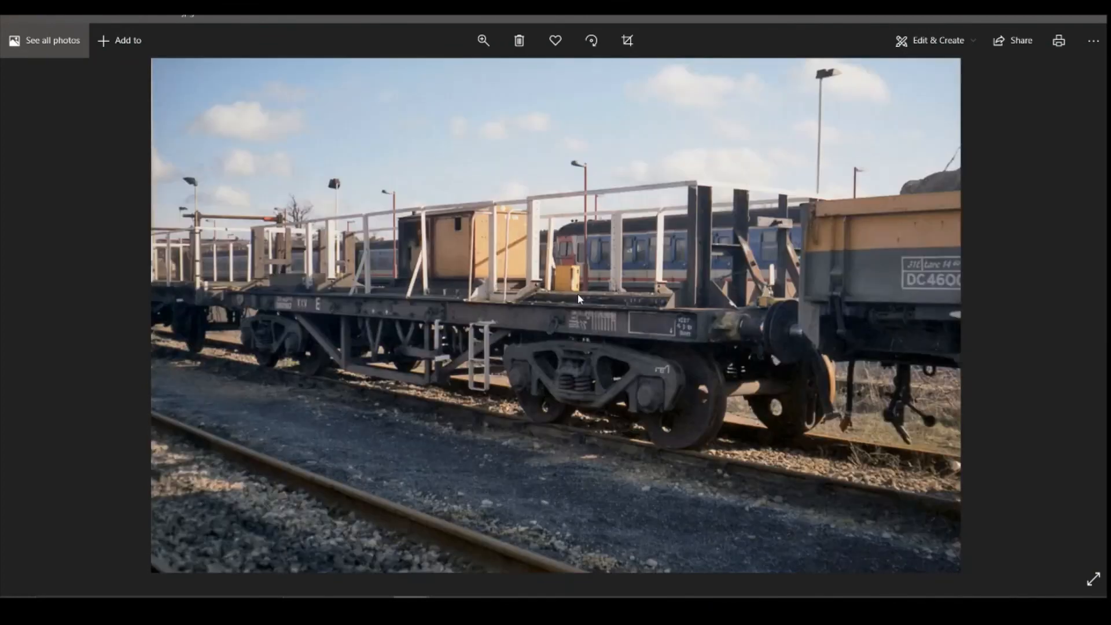
scroll(577, 286, up, 1)
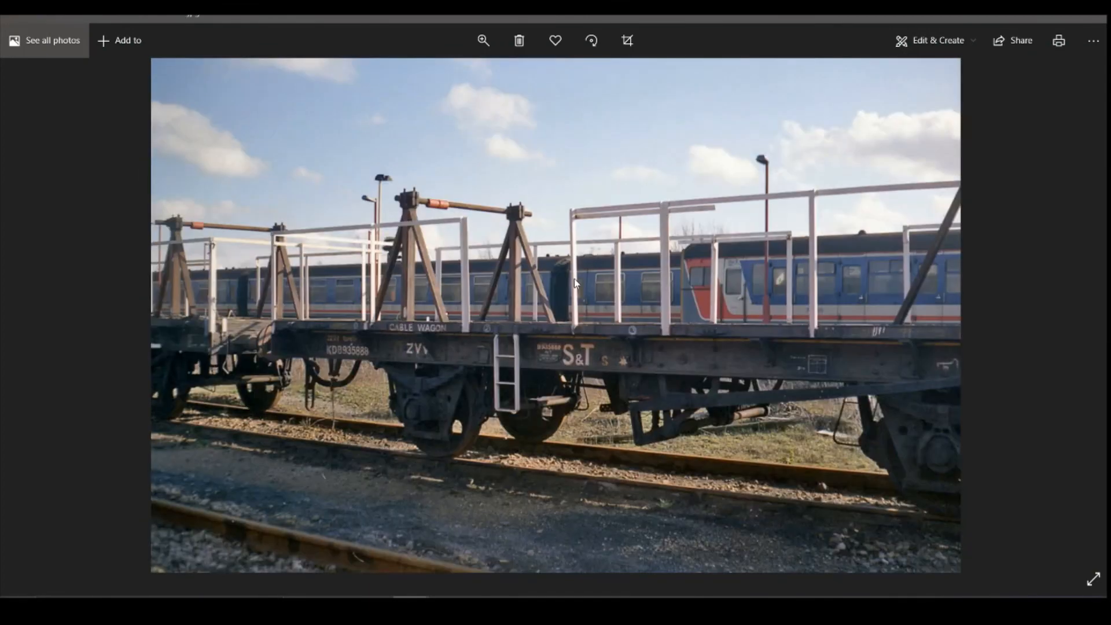
scroll(305, 434, up, 1)
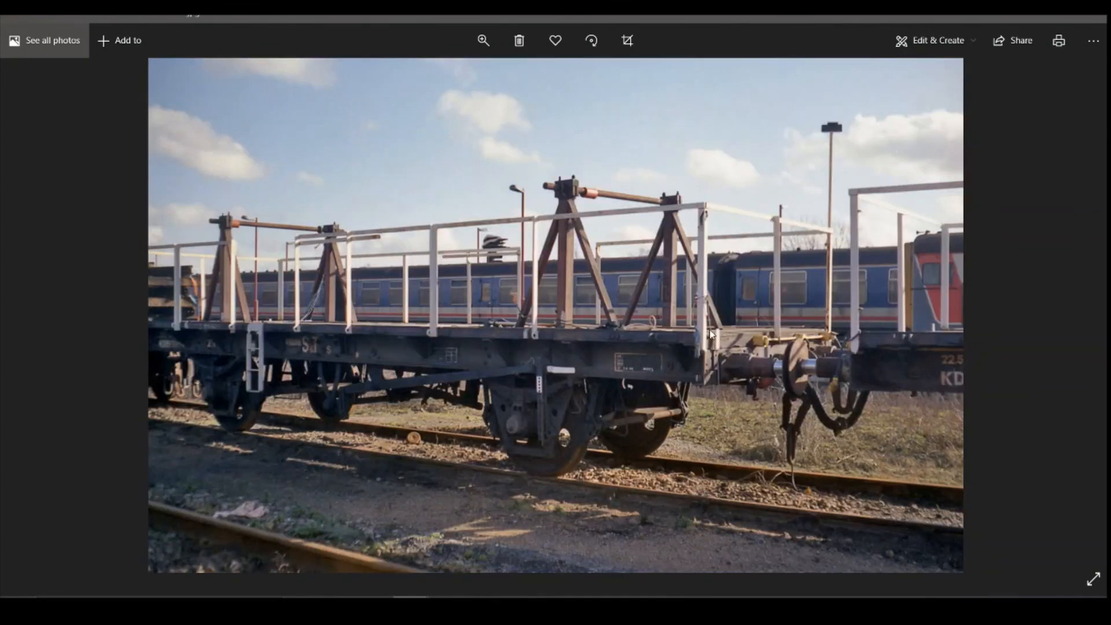